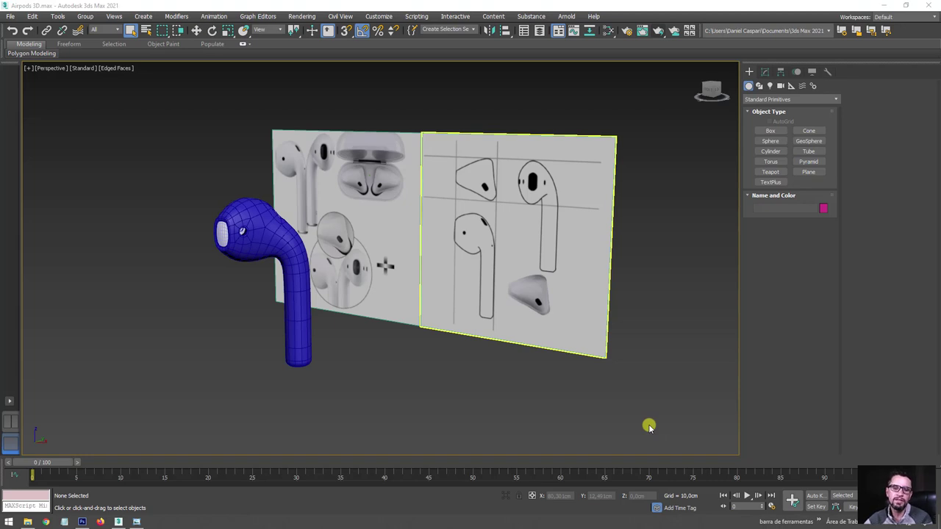
- Open the AirPod project's Referências folder in File Explorer and select the fotografia image
left_click(27, 522)
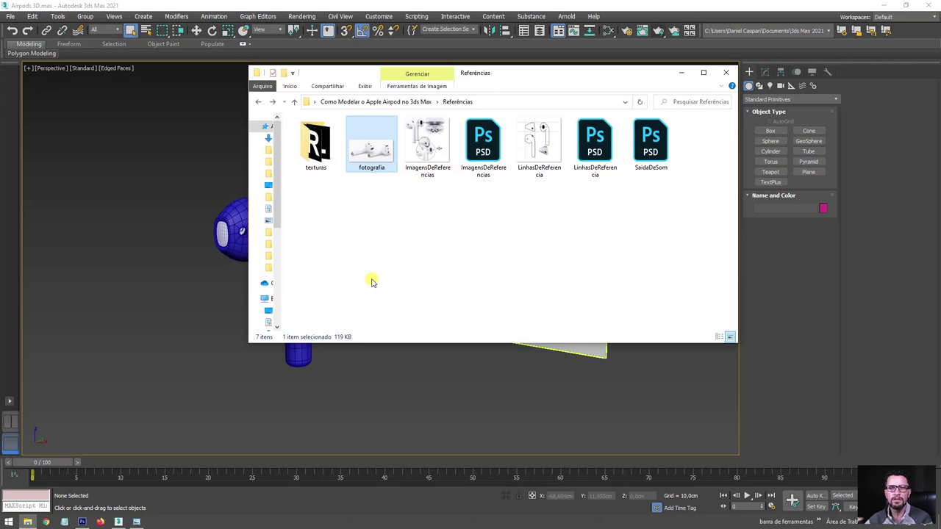
left_click(410, 288)
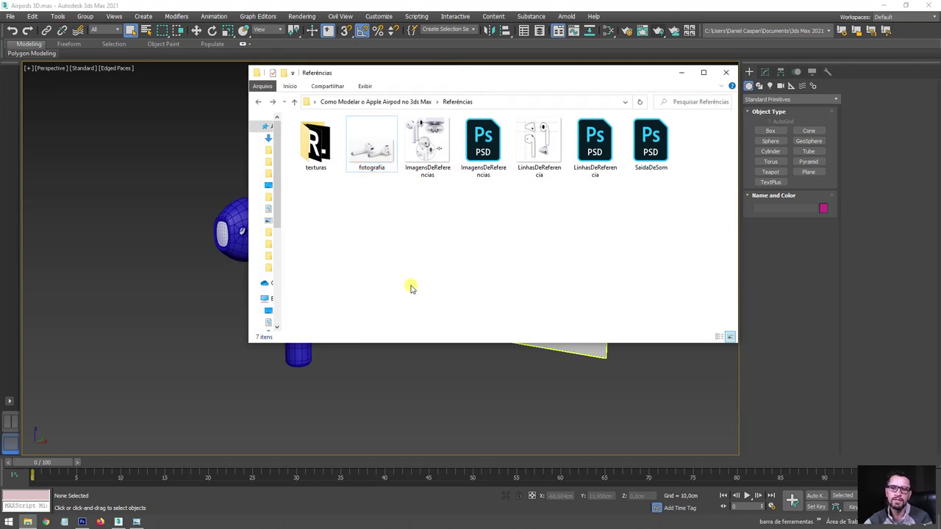
left_click(381, 168)
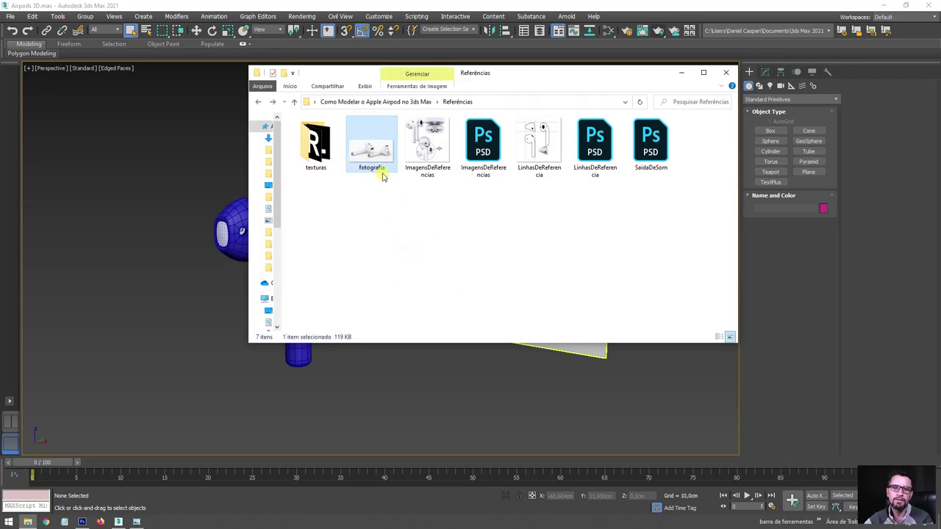
double_click(369, 158)
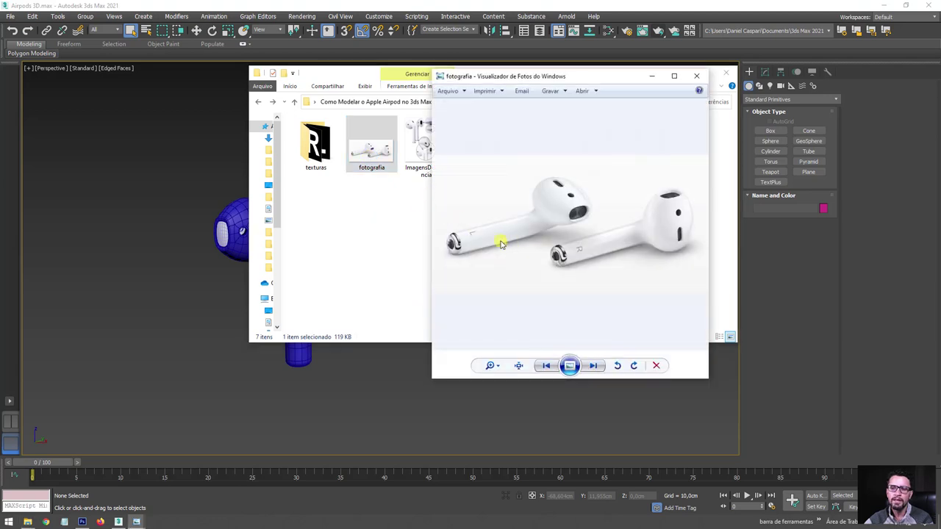
scroll(500, 244, "up", 1)
scroll(470, 259, "up", 1)
scroll(591, 263, "up", 1)
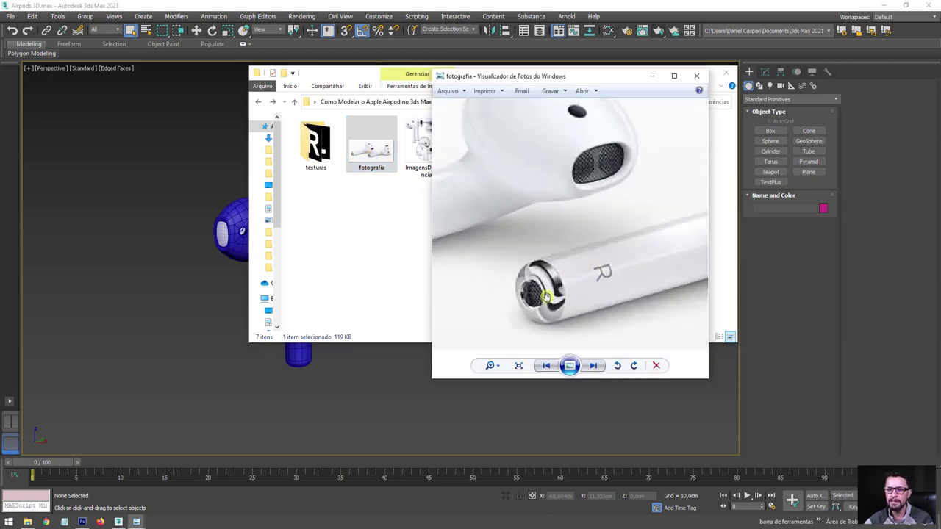
scroll(546, 300, "up", 1)
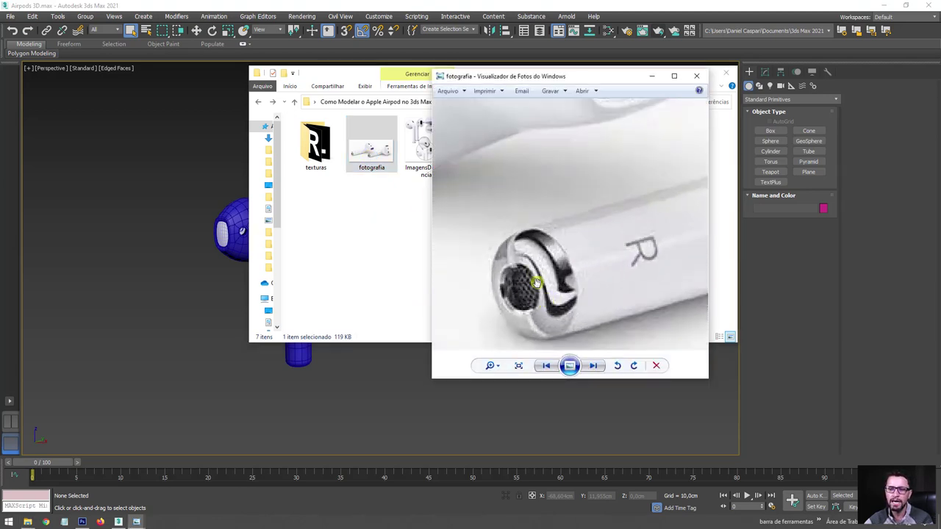
scroll(544, 294, "down", 1)
scroll(581, 281, "down", 1)
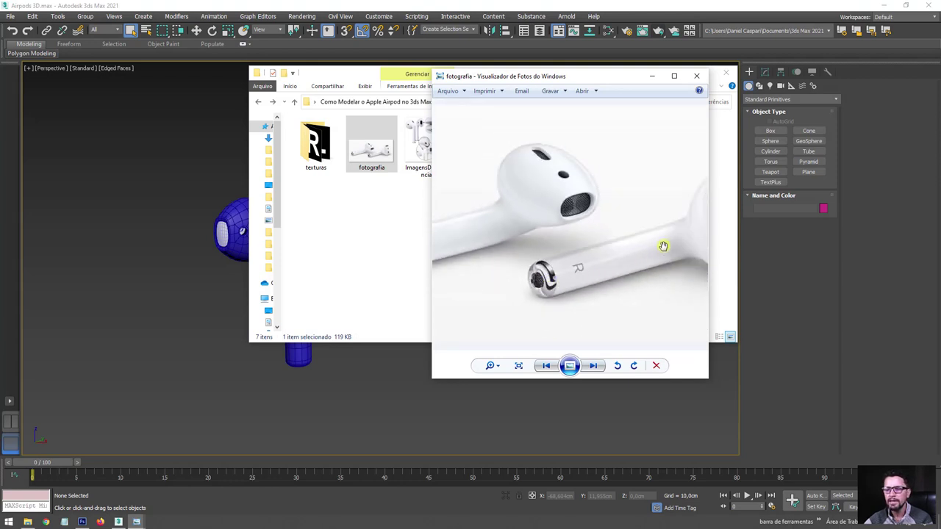
scroll(654, 245, "up", 1)
scroll(588, 241, "up", 2)
scroll(631, 243, "up", 1)
scroll(596, 243, "up", 1)
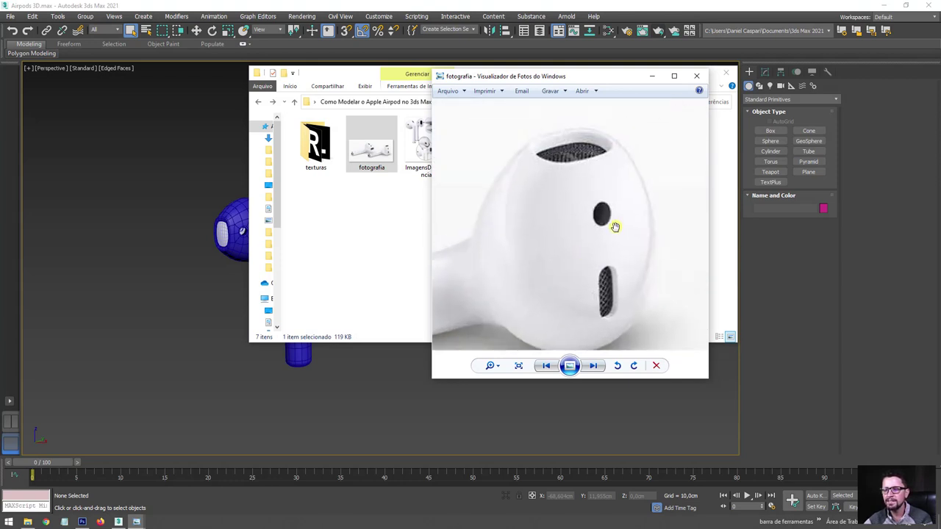
scroll(615, 226, "up", 1)
scroll(615, 221, "up", 1)
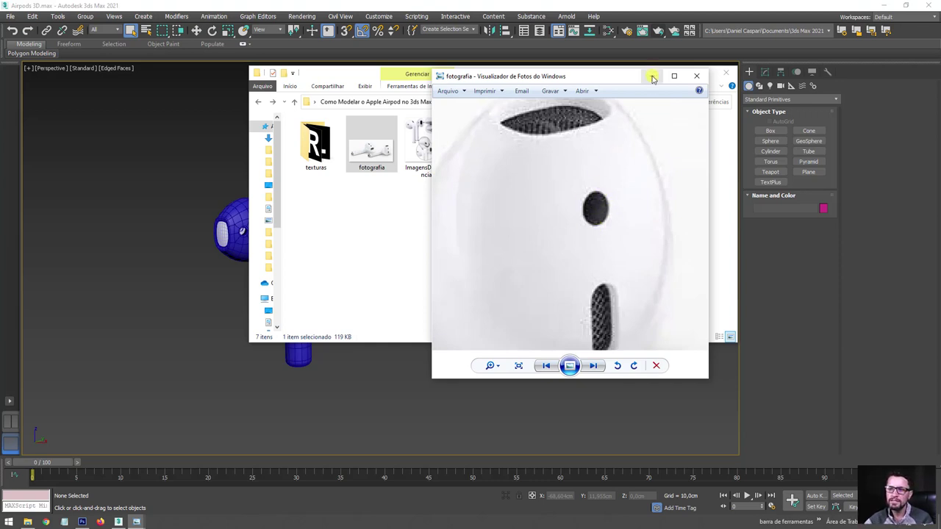
scroll(576, 191, "down", 1)
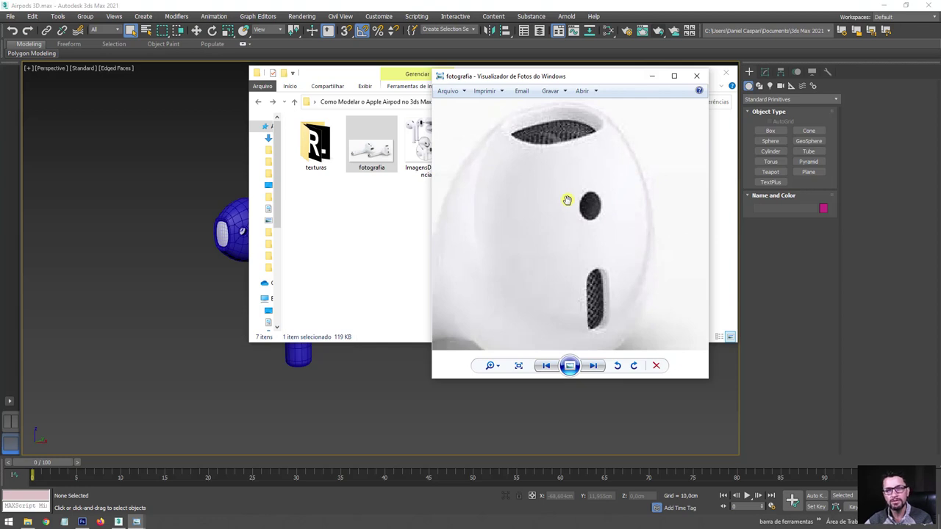
scroll(585, 195, "down", 1)
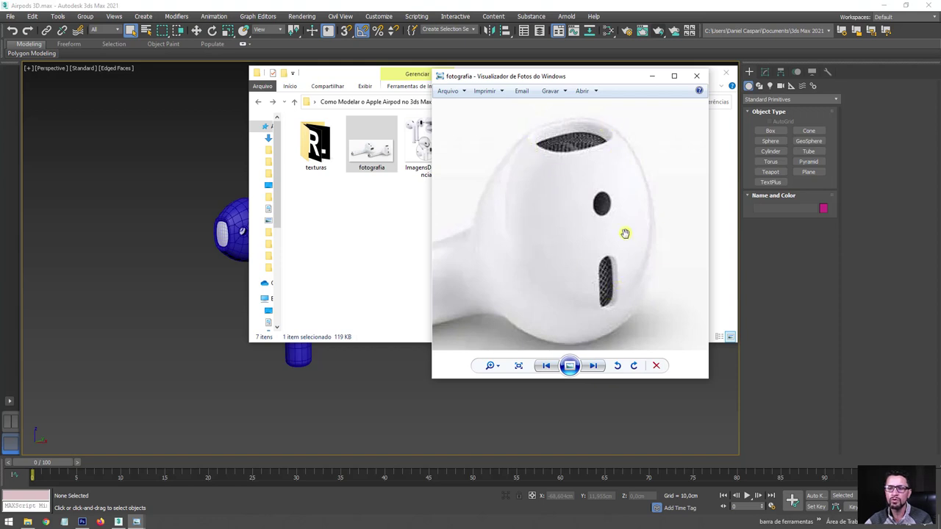
left_click(651, 76)
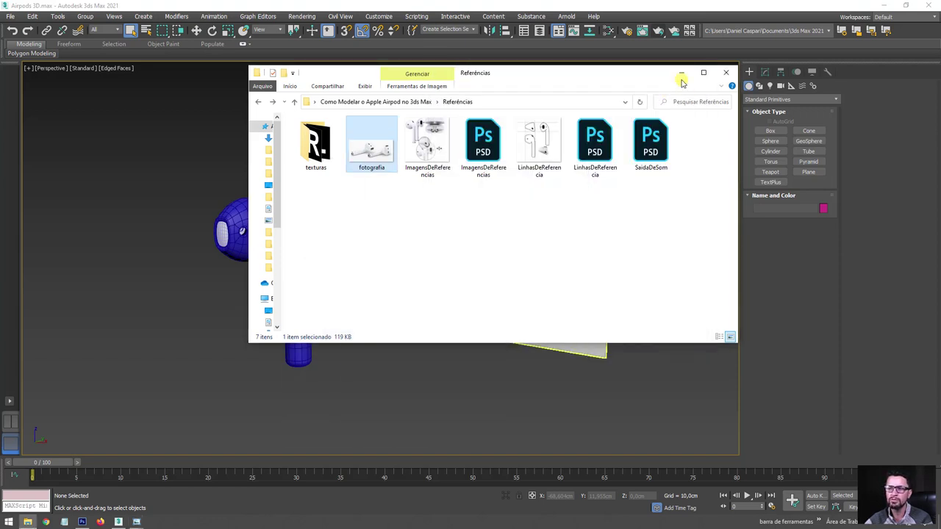
- Return to 3ds Max and select the Plane005 grille plane on the earbud
left_click(683, 73)
left_click(342, 217)
mouse_move(342, 217)
middle_mouse_down()
mouse_move(470, 213)
mouse_move(121, 229)
middle_mouse_up()
scroll(427, 205, "up", 2)
scroll(426, 212, "up", 2)
scroll(456, 215, "up", 3)
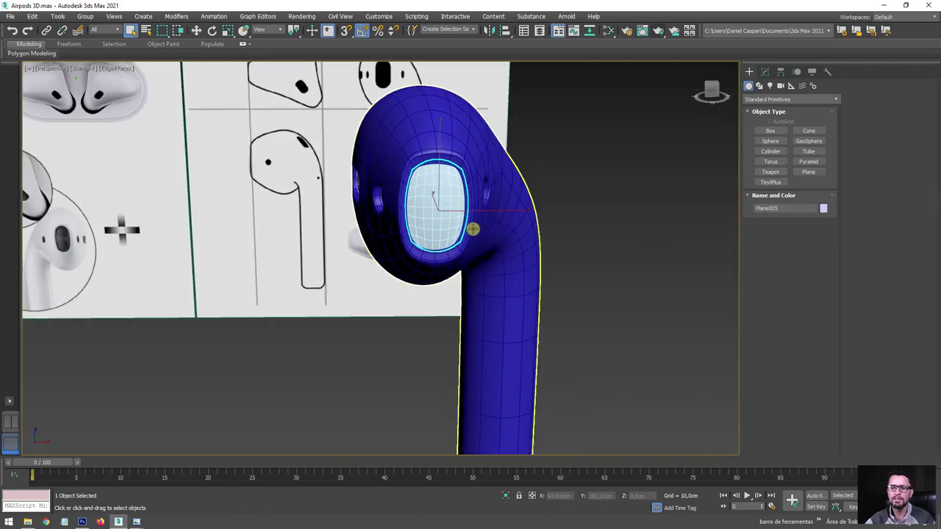
mouse_move(472, 229)
middle_mouse_down("alt")
mouse_move(506, 242)
mouse_move(466, 242)
middle_mouse_up("alt")
- Shift-drag Plane005 with Move to clone it as Plane007 above the earbud
key("w")
mouse_move(444, 213)
middle_mouse_down("alt")
mouse_move(455, 213)
mouse_move(445, 185)
middle_mouse_up("alt")
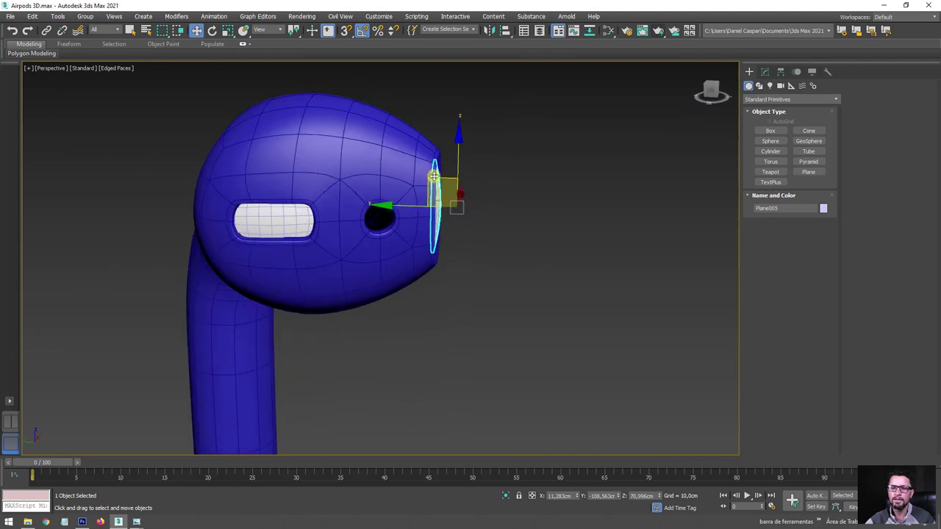
mouse_move(445, 185)
left_mouse_down("shift")
mouse_move(345, 131)
mouse_move(208, 98)
left_mouse_up("shift")
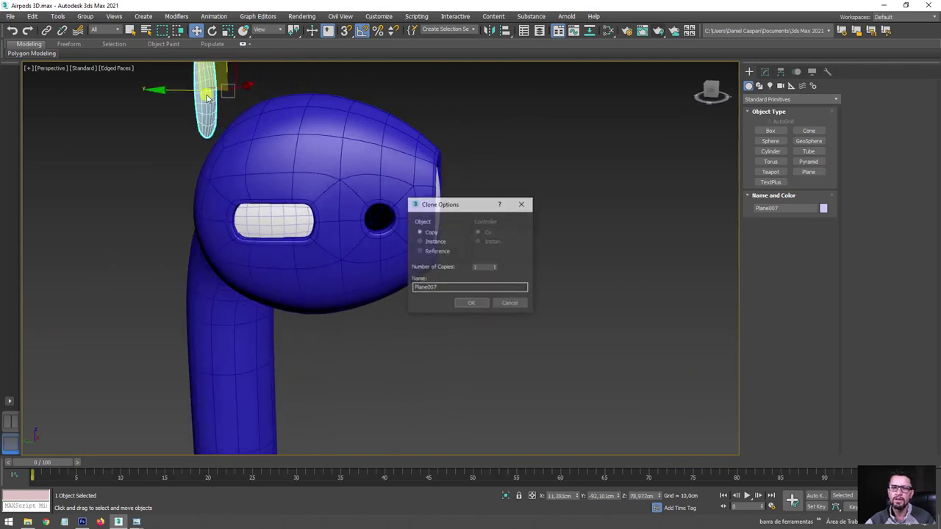
left_click(471, 303)
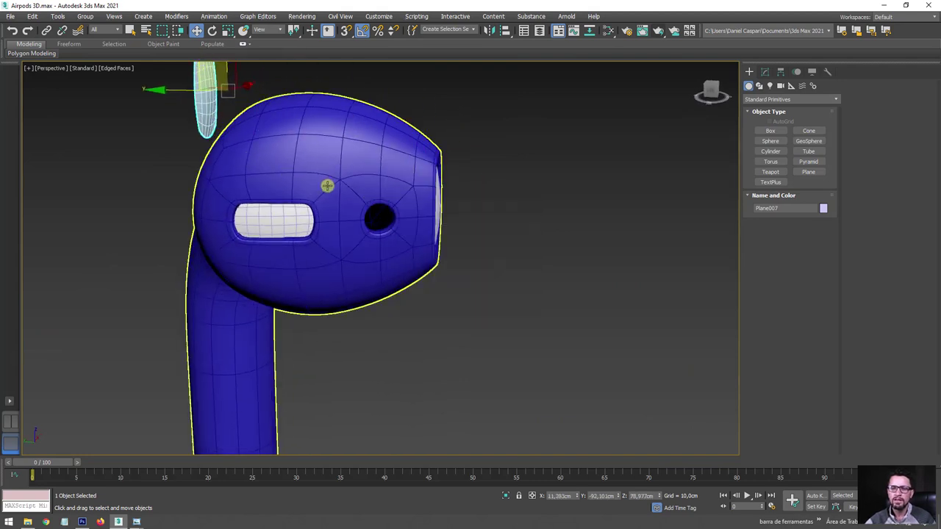
- Set the reference coordinate system to Local and tilt Plane007 with Rotate
middle_click_drag(328, 184, 430, 243, "alt")
key("e")
left_click(272, 30)
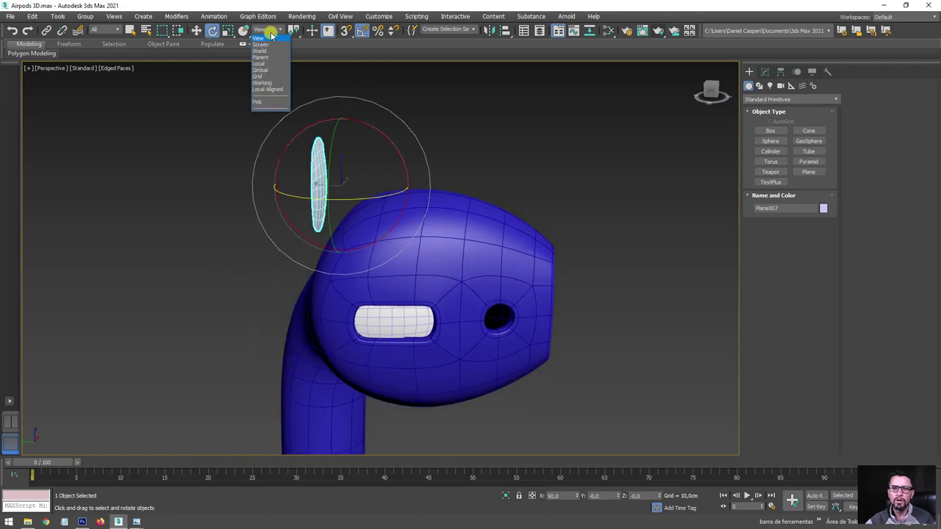
left_click(263, 65)
left_click_drag(363, 124, 385, 139)
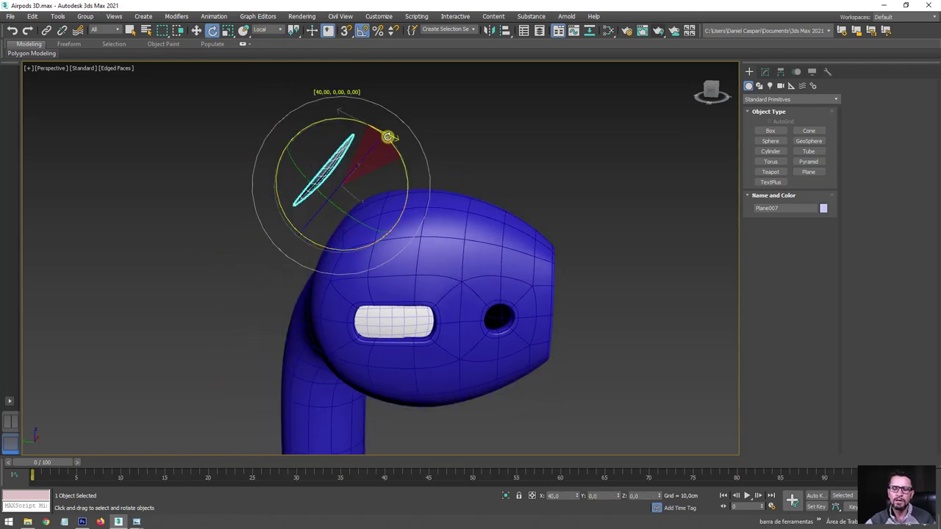
- Move Plane007 onto the earbud's head and rotate it to match the opening's angle
key("w")
middle_click_drag(366, 225, 382, 221, "alt")
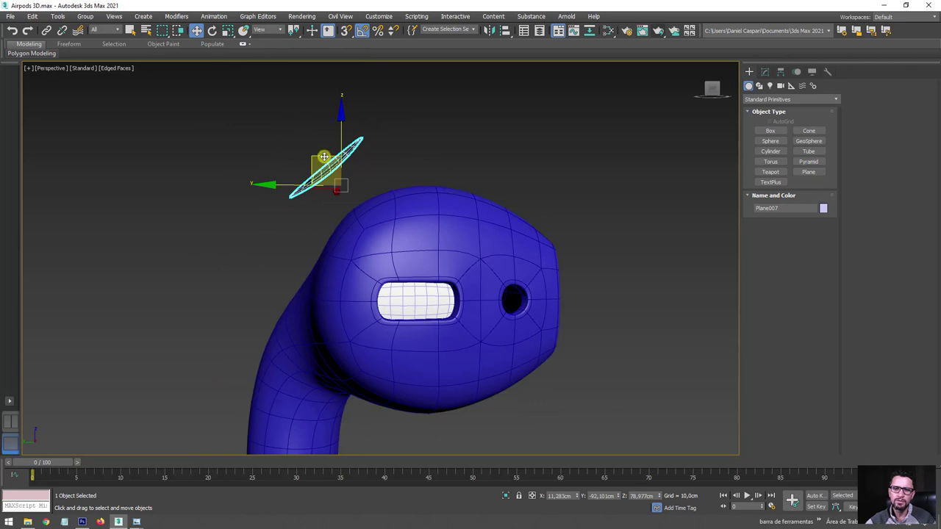
left_click_drag(323, 163, 358, 215)
mouse_move(358, 215)
middle_mouse_down("alt")
mouse_move(431, 254)
mouse_move(410, 263)
middle_mouse_up("alt")
key("e")
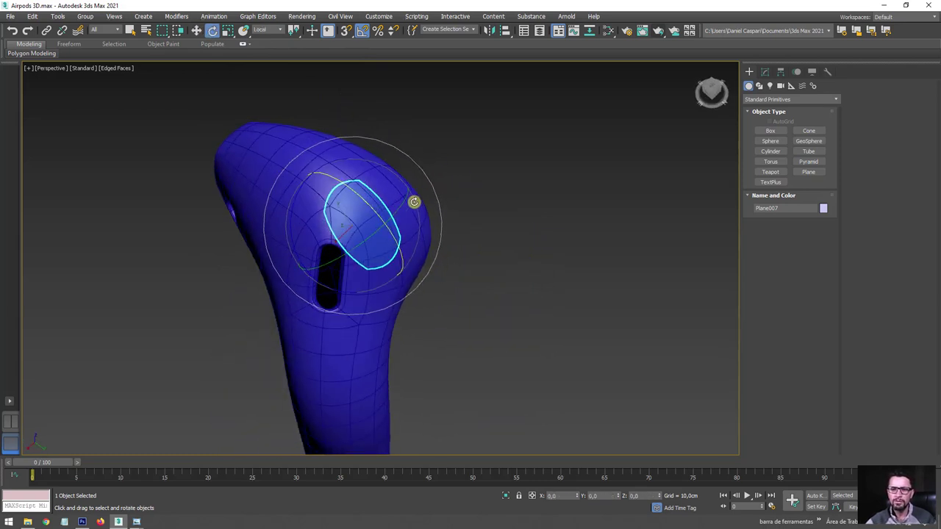
left_click_drag(299, 192, 306, 180)
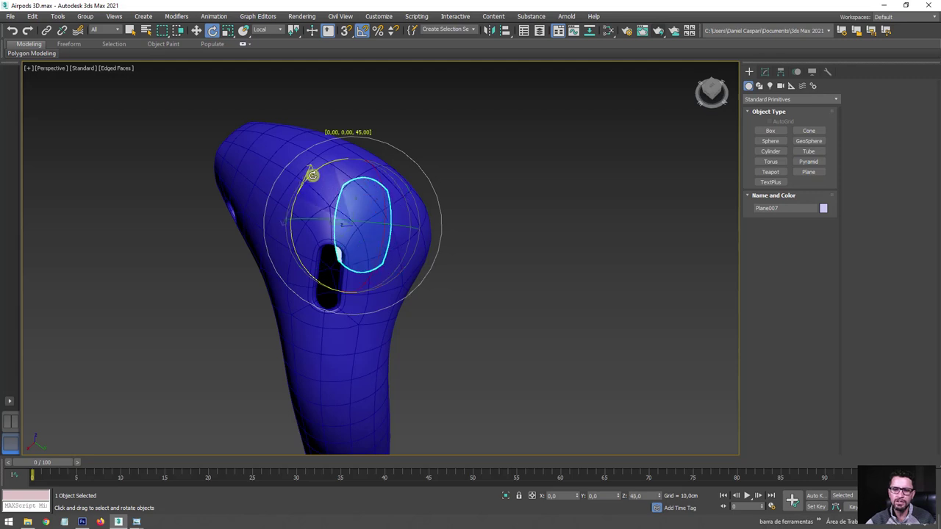
left_click_drag(369, 222, 343, 220)
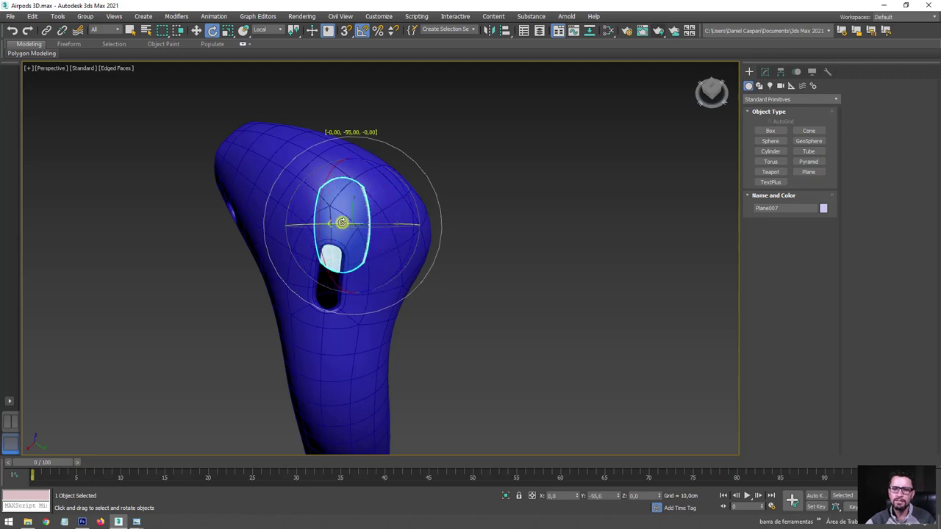
- Reposition and rotate Plane007 further to align it with the oval opening
mouse_move(417, 210)
middle_mouse_down("alt")
mouse_move(393, 238)
mouse_move(315, 231)
middle_mouse_up("alt")
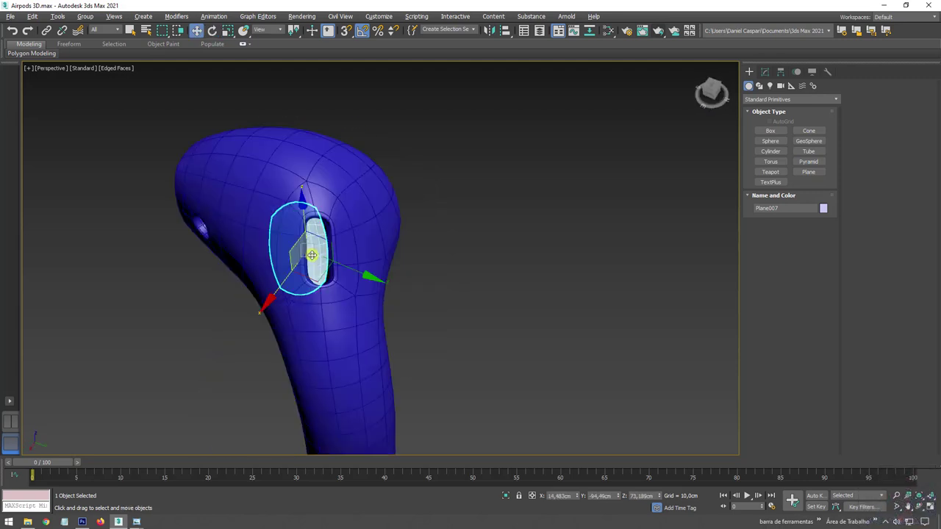
scroll(315, 235, "up", 4)
scroll(324, 235, "up", 2)
key("w")
middle_click_drag(404, 196, 309, 46, "alt")
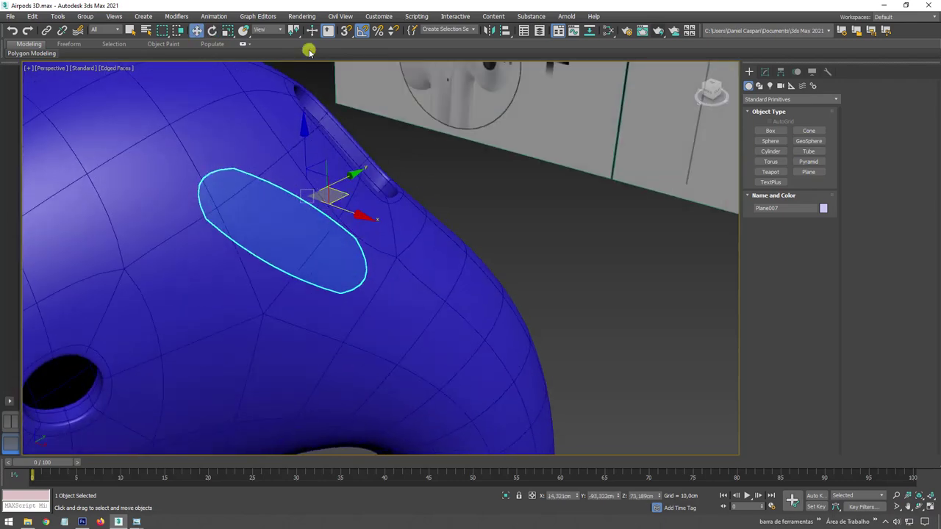
mouse_move(292, 166)
middle_mouse_down()
mouse_move(326, 123)
mouse_move(378, 164)
middle_mouse_up()
key("e")
mouse_move(378, 164)
left_mouse_down()
mouse_move(243, 195)
mouse_move(235, 169)
left_mouse_up()
mouse_move(235, 169)
middle_mouse_down("alt")
mouse_move(212, 275)
mouse_move(412, 212)
middle_mouse_up("alt")
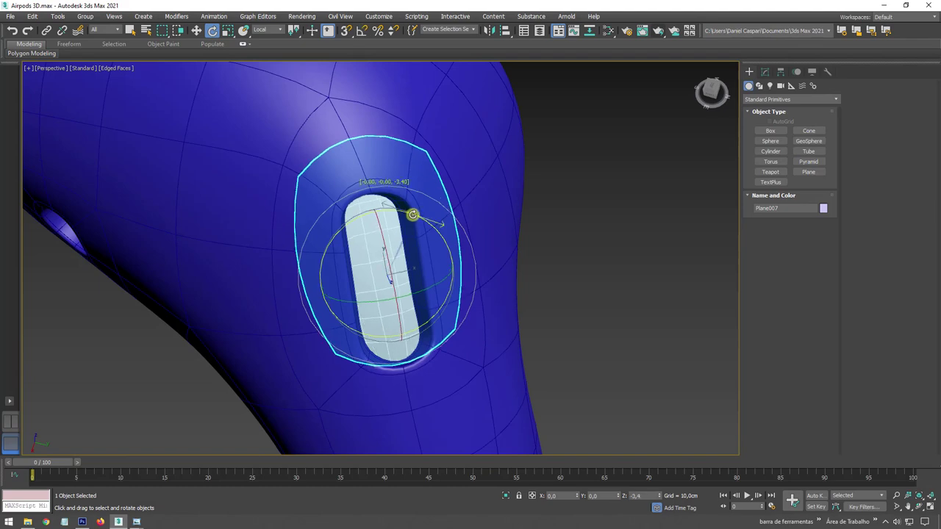
- Fine-tune Plane007 to 15° on X and -3.4° on Z over the oval vent
key("w")
scroll(412, 287, "up", 2)
key("e")
left_click_drag(419, 306, 416, 289)
key("w")
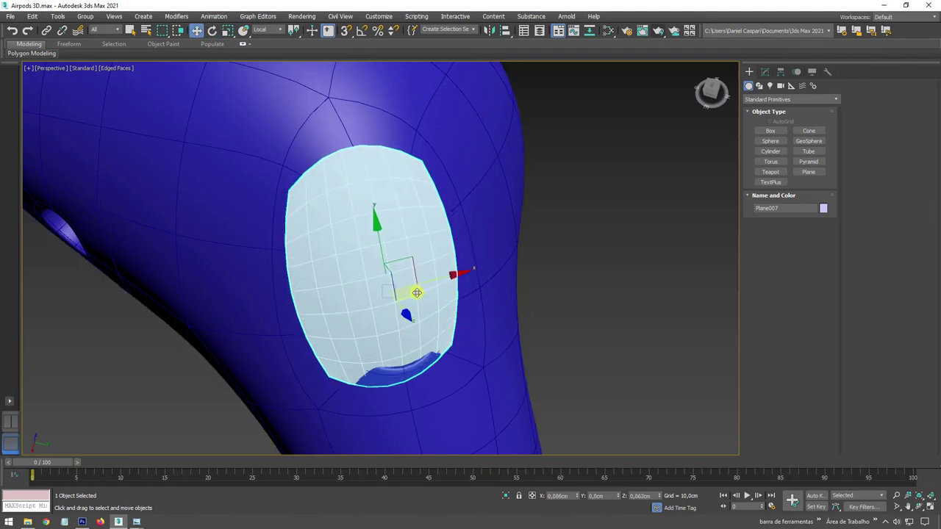
middle_click_drag(416, 289, 430, 216, "alt")
left_click_drag(431, 216, 411, 220)
scroll(410, 220, "down", 3)
middle_click_drag(446, 252, 380, 290, "alt")
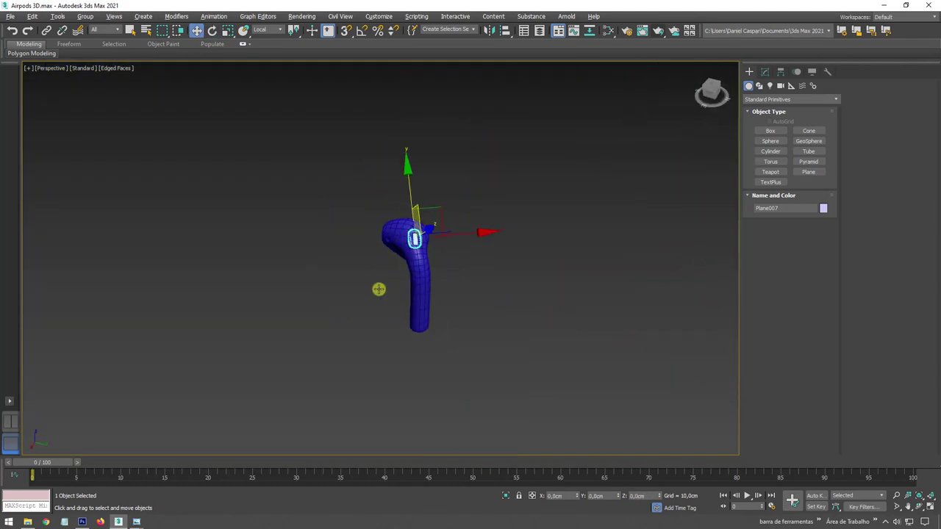
scroll(380, 290, "up", 1)
- Select the earbud body and go to its Edit Poly level with TurboSmooth turned off
scroll(390, 262, "up", 3)
left_click(440, 199)
mouse_move(440, 199)
middle_mouse_down("alt")
mouse_move(389, 212)
mouse_move(330, 185)
mouse_move(452, 286)
middle_mouse_up("alt")
scroll(331, 184, "up", 3)
scroll(451, 286, "up", 2)
left_click(764, 71)
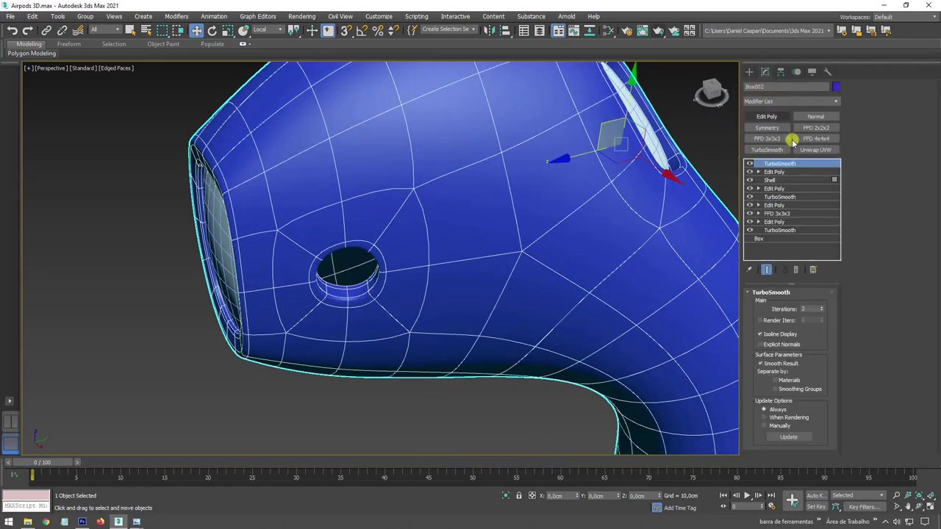
left_click(749, 164)
left_click(771, 172)
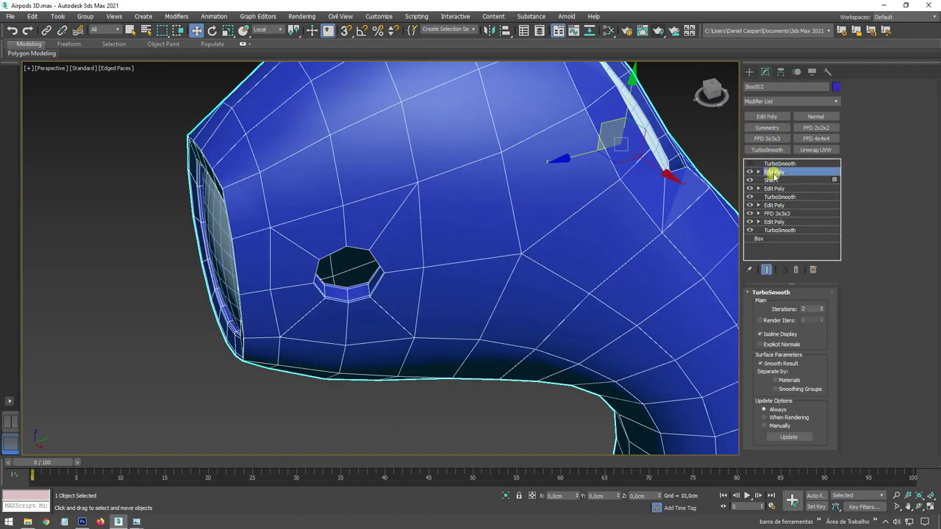
- Select the side hole's border, grow it to the surrounding faces, and delete them
left_click(884, 98)
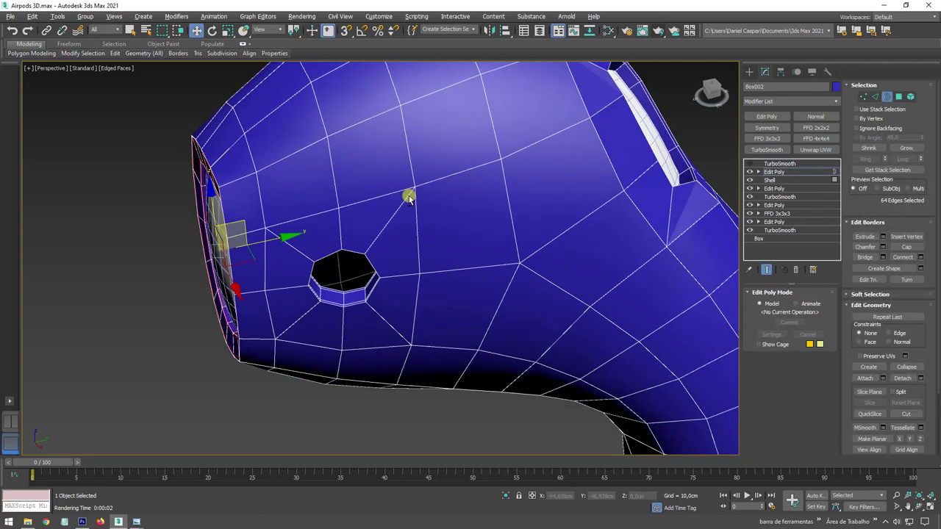
middle_click_drag(407, 195, 377, 158, "alt")
left_click(327, 259)
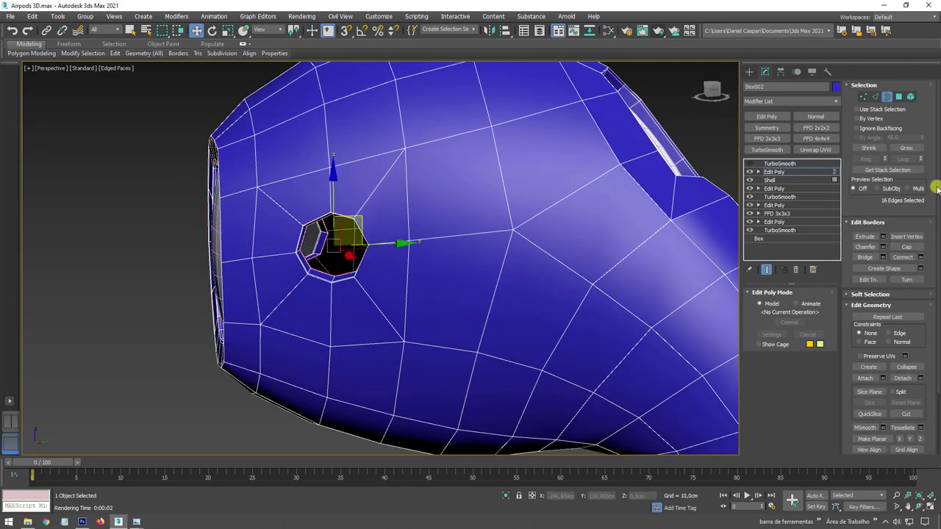
left_click(899, 97)
left_click(905, 148)
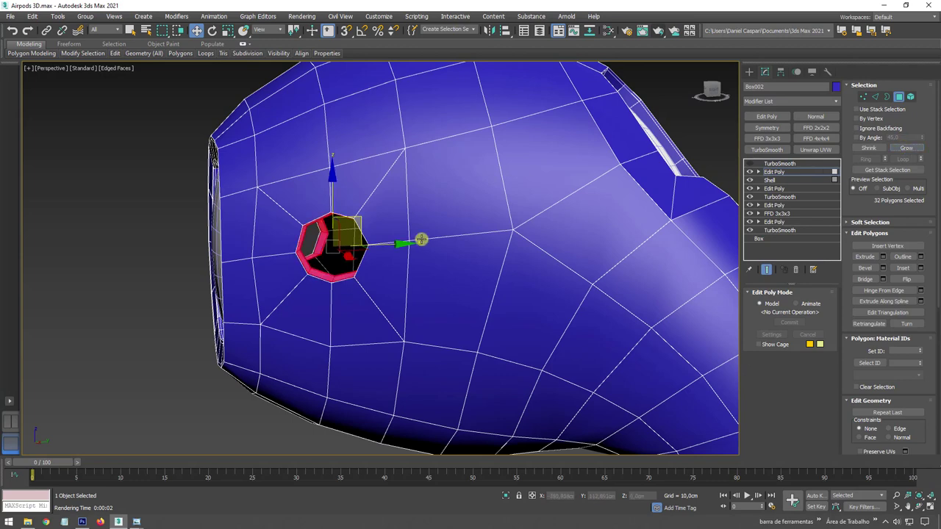
middle_click_drag(420, 238, 451, 266, "alt")
scroll(428, 259, "up", 2)
key("Delete")
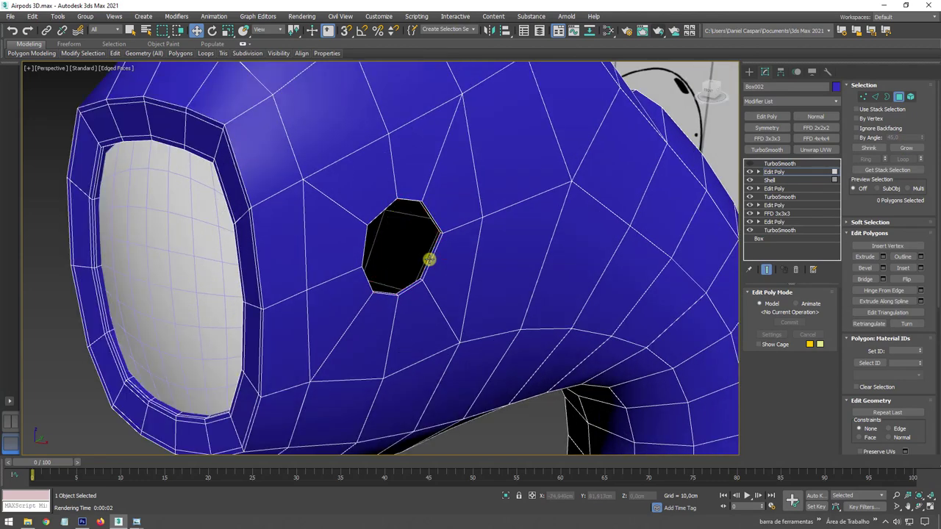
- Select the enlarged hole's open border and Cap it
left_click(884, 98)
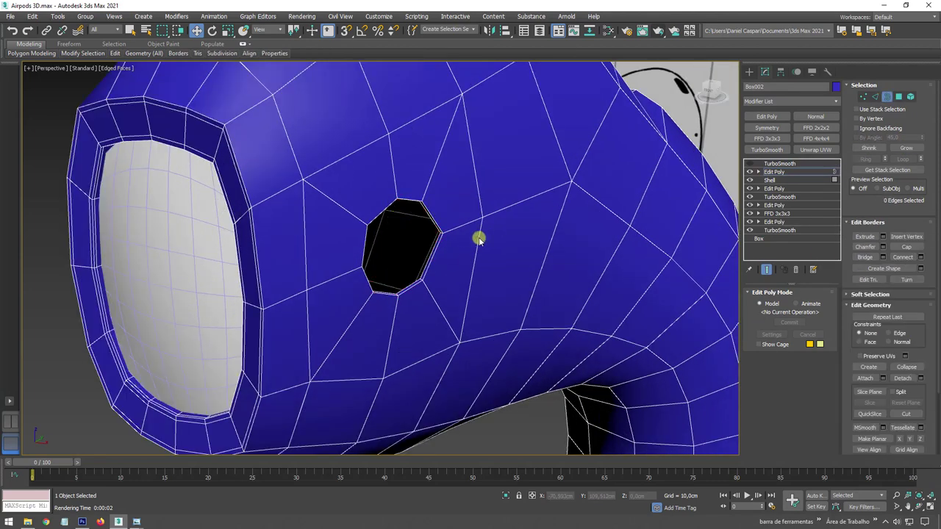
mouse_move(479, 237)
middle_mouse_down("alt")
mouse_move(437, 225)
mouse_move(333, 250)
middle_mouse_up("alt")
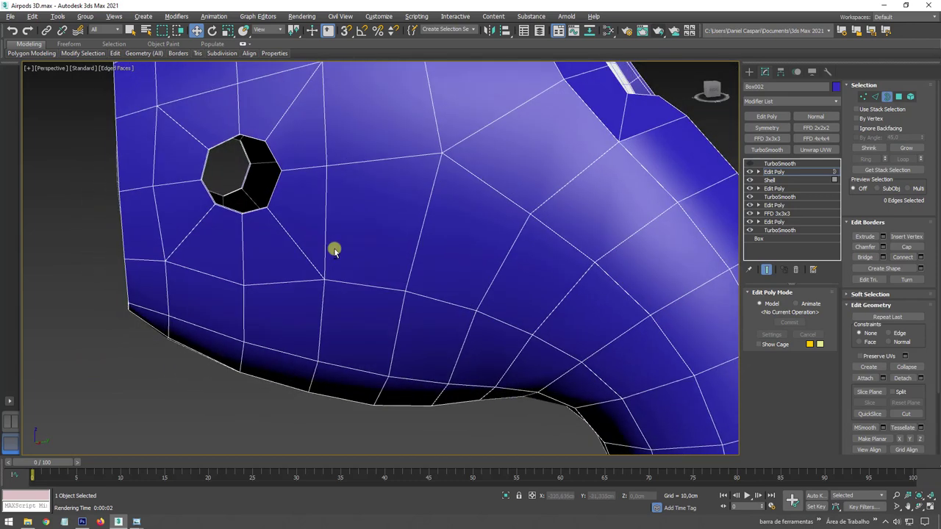
left_click(230, 170)
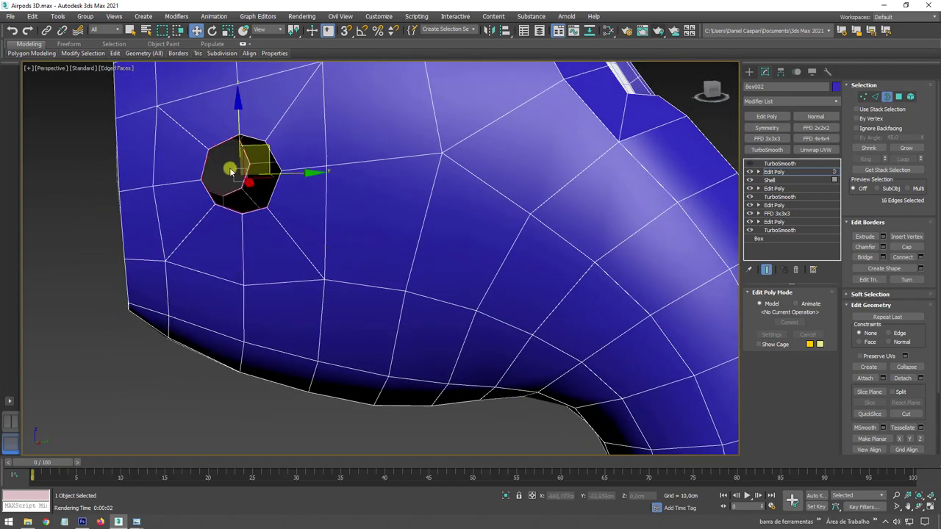
left_click(908, 248)
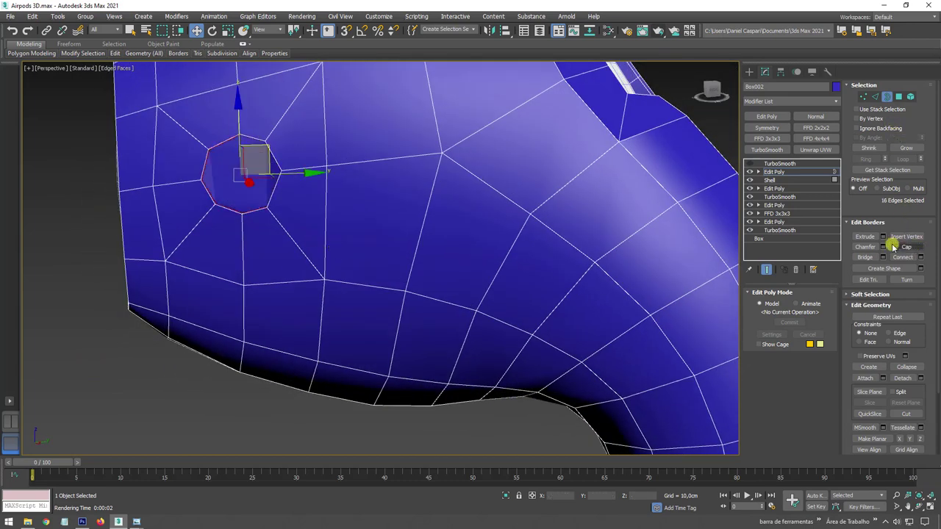
- Select the new octagonal cap polygon in Polygon mode
left_click(903, 98)
left_click(228, 183)
mouse_move(147, 189)
middle_mouse_down("alt")
mouse_move(274, 203)
mouse_move(139, 247)
middle_mouse_up("alt")
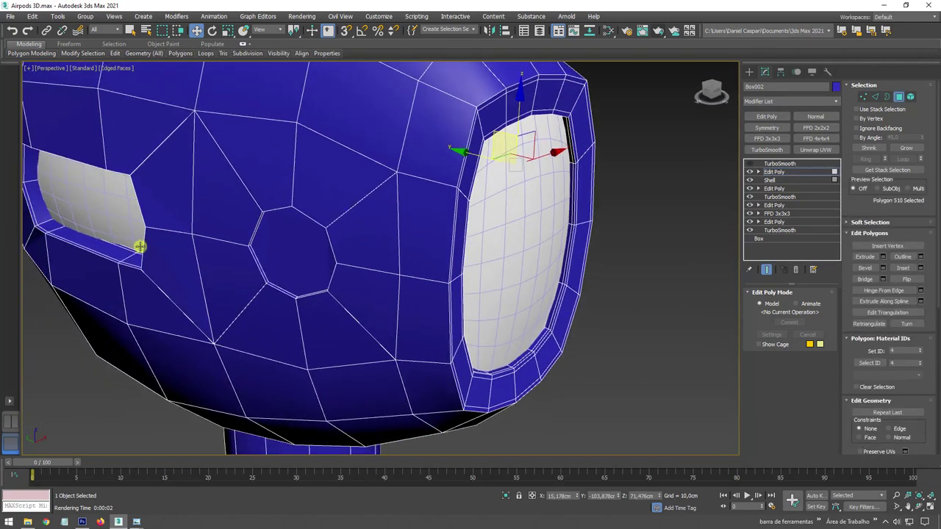
left_click(273, 252, "ctrl")
mouse_move(252, 252)
middle_mouse_down("alt")
mouse_move(334, 221)
mouse_move(495, 243)
mouse_move(498, 254)
middle_mouse_up("alt")
scroll(503, 250, "up", 3)
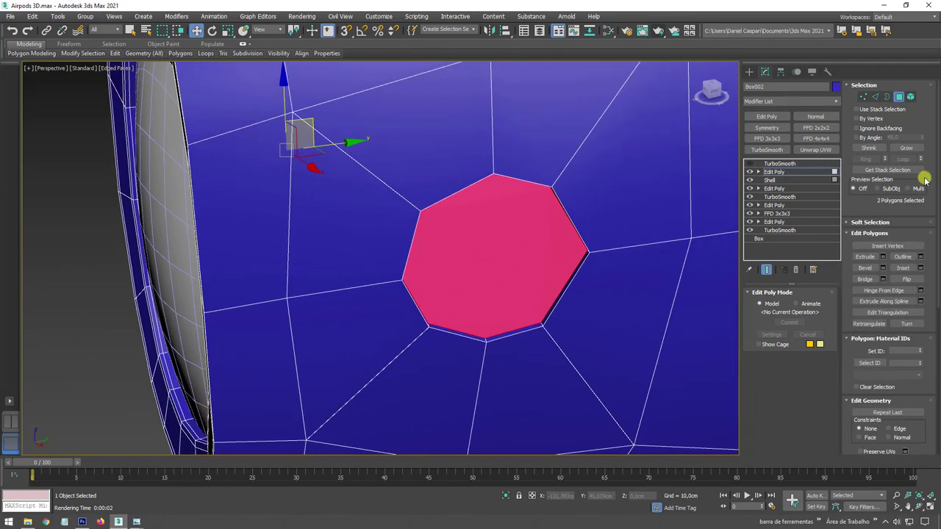
- Inset the octagonal cap and bevel it inward into the surface
left_click(920, 268)
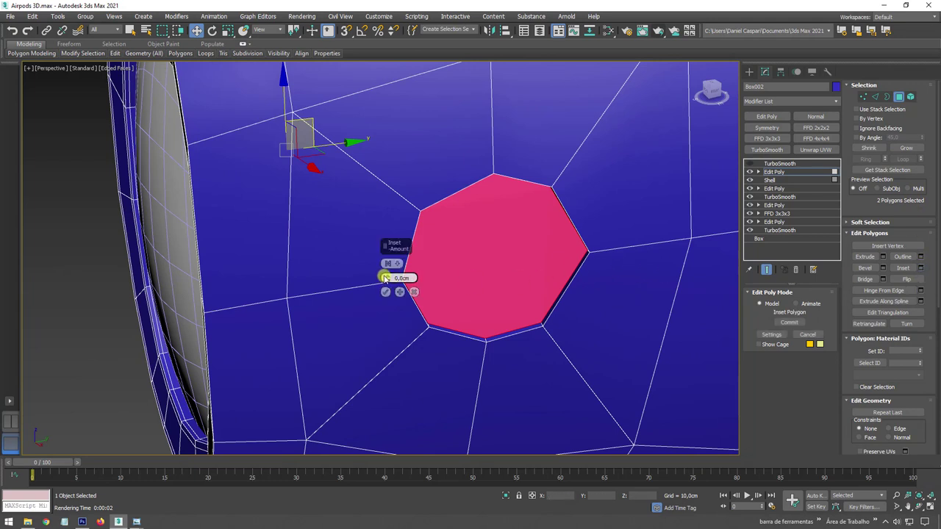
left_click_drag(383, 278, 391, 275)
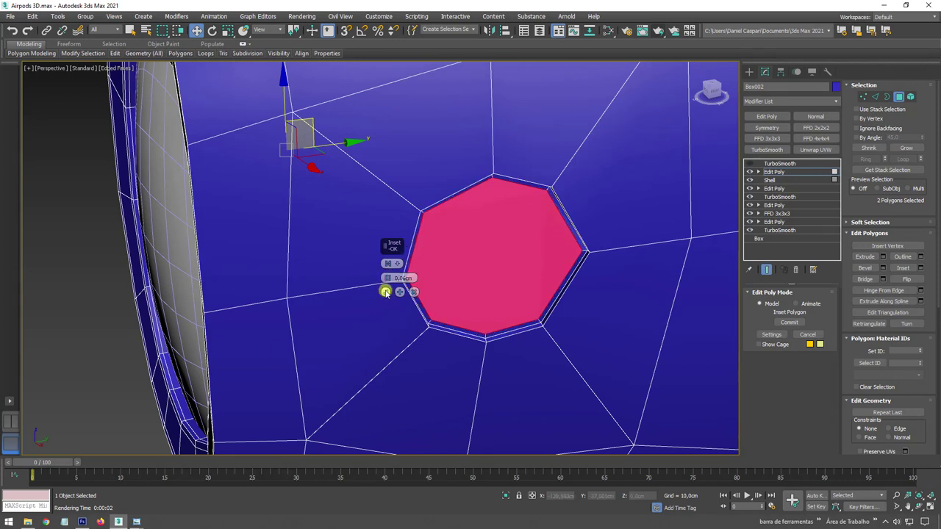
left_click(385, 292)
left_click(883, 268)
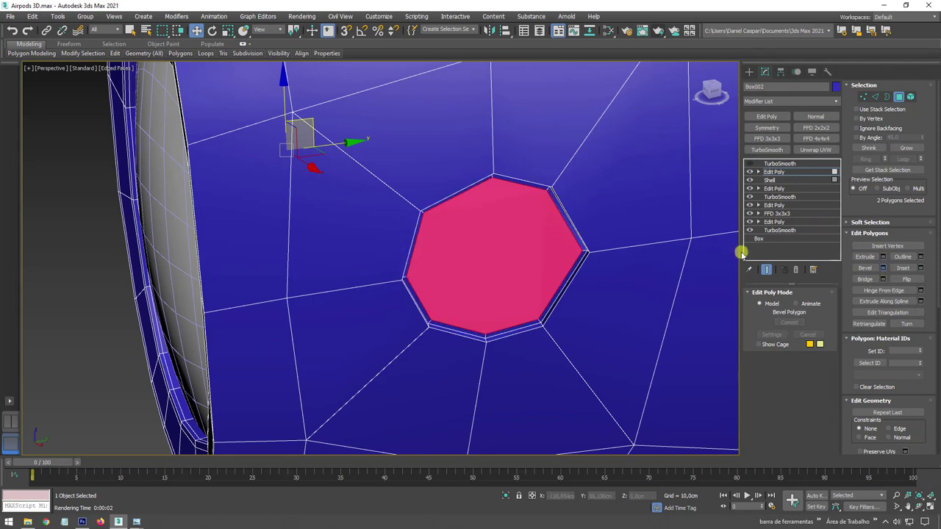
left_click_drag(389, 281, 387, 294)
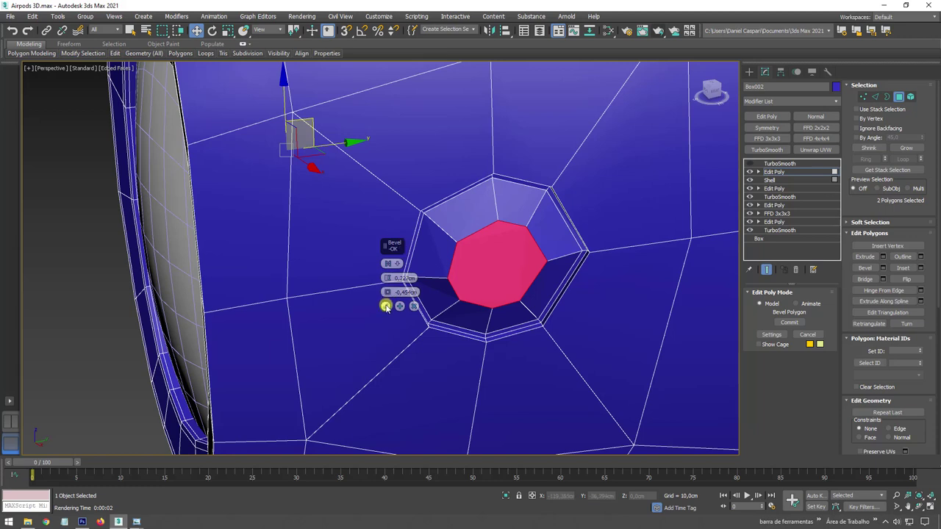
left_click(385, 305)
- Inset the cap a second time and collapse the inner face to a single point
left_click(920, 269)
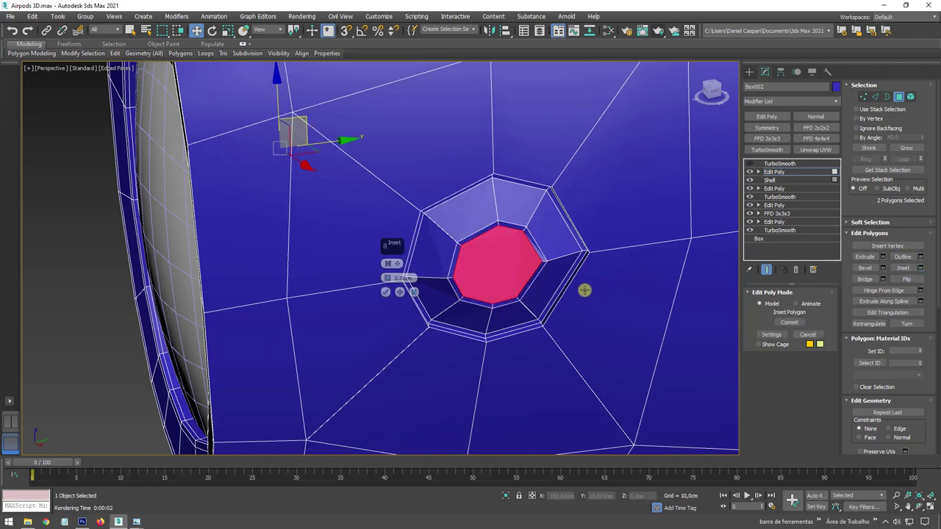
left_click(388, 292)
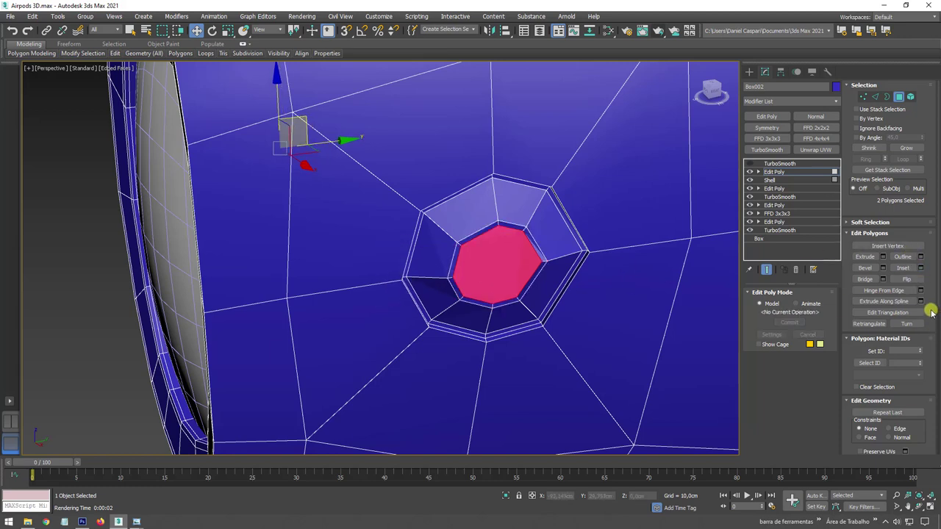
scroll(932, 312, "down", 4)
scroll(932, 312, "down", 1)
left_click(907, 310)
scroll(541, 283, "down", 5)
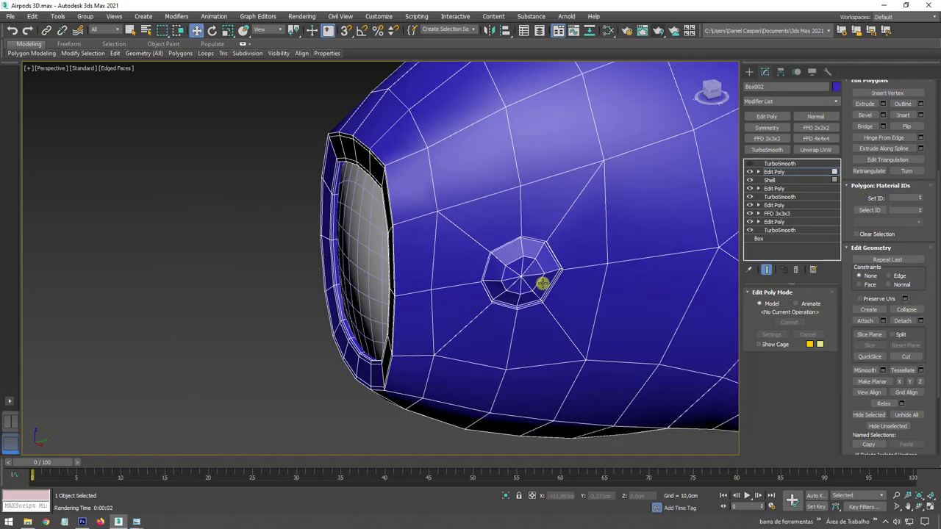
mouse_move(542, 283)
middle_mouse_down("alt")
mouse_move(584, 282)
mouse_move(523, 268)
mouse_move(622, 274)
mouse_move(525, 273)
mouse_move(534, 273)
middle_mouse_up("alt")
- Select the button's centre and neighbouring vertices, grow to faces, and Relax them
left_click(757, 171)
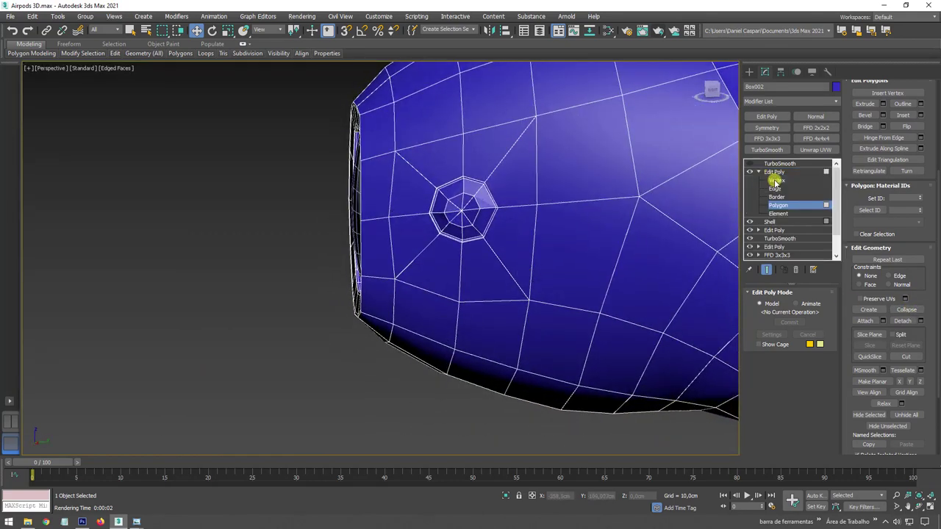
left_click(776, 180)
left_click(461, 209)
scroll(461, 210, "down", 5)
scroll(450, 285, "up", 8)
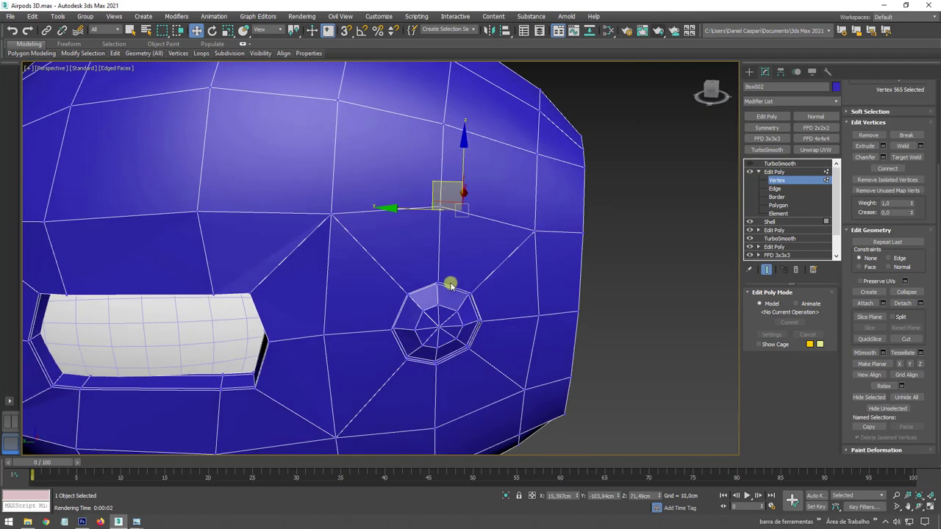
left_click(436, 326, "ctrl")
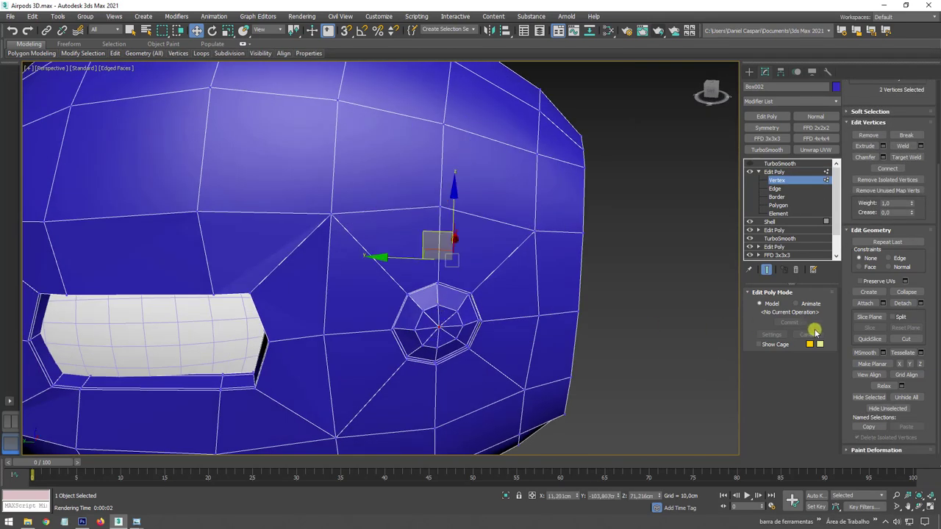
scroll(861, 98, "up", 3)
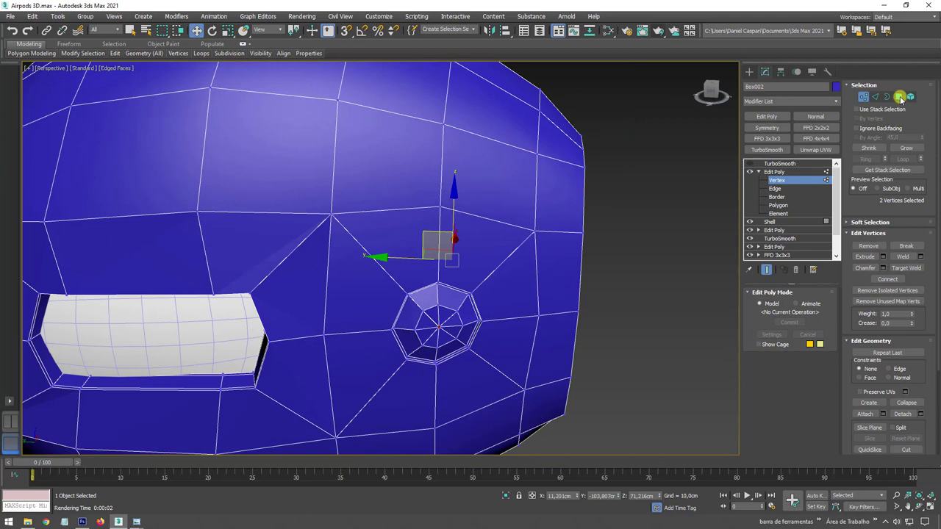
left_click(899, 97, "ctrl")
left_click(906, 148)
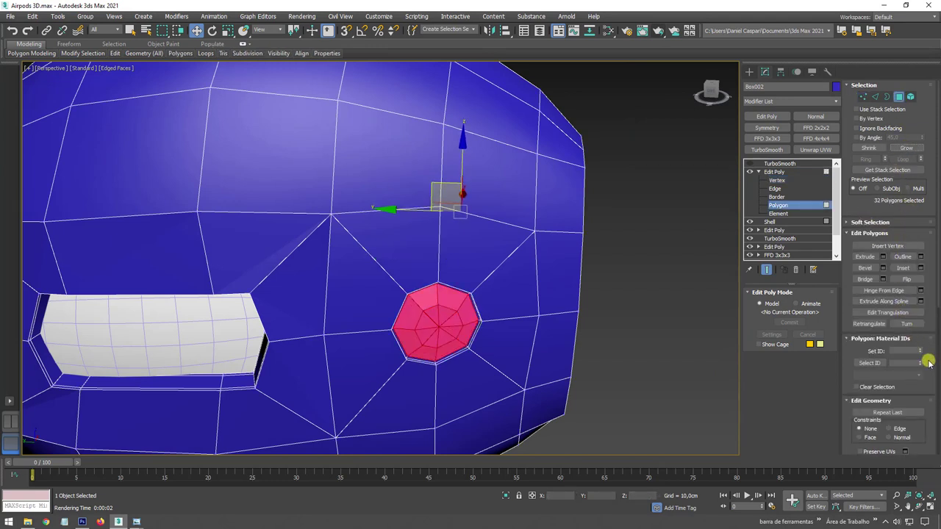
scroll(927, 362, "down", 5)
left_click(888, 380)
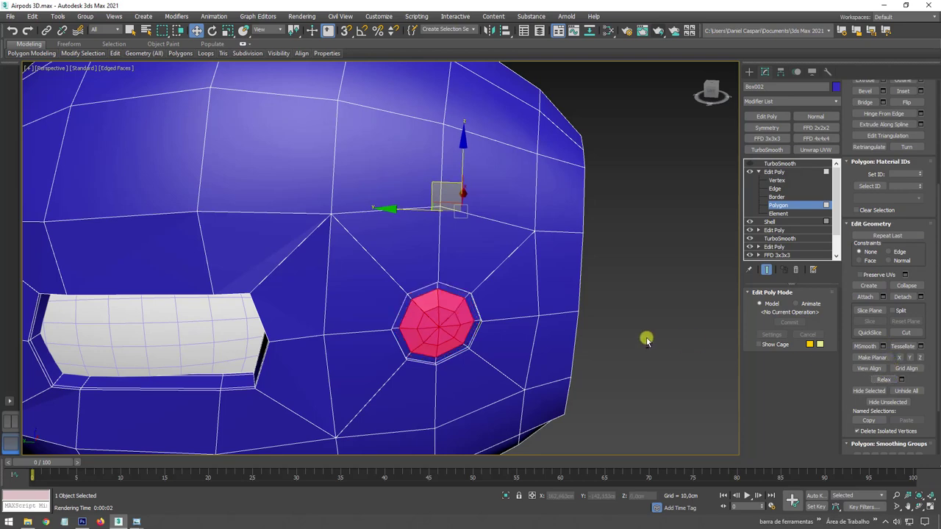
- Re-enable TurboSmooth and toggle Edged Faces with F4 to inspect the round button
middle_click_drag(647, 336, 730, 252, "alt")
left_click(774, 171)
left_click(779, 163)
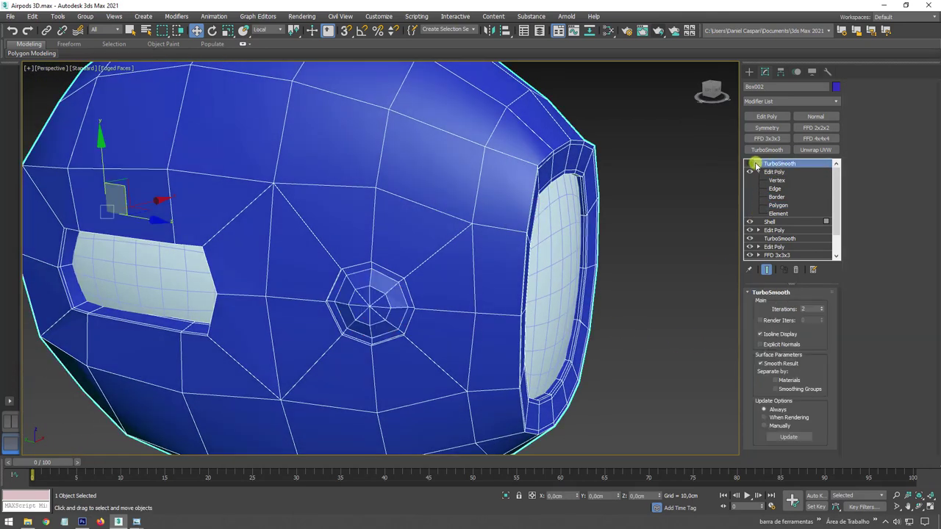
left_click(749, 163)
key("F4")
scroll(484, 319, "down", 3)
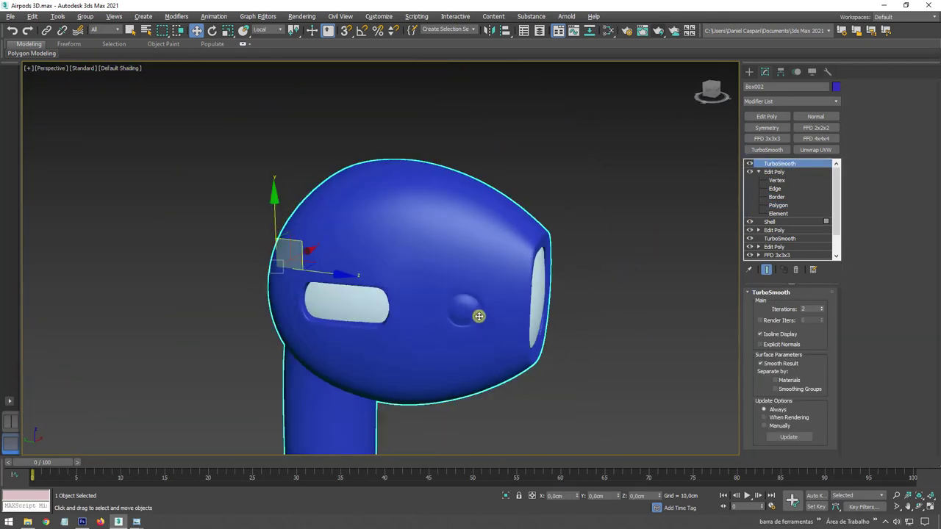
scroll(481, 279, "up", 3)
scroll(449, 224, "up", 3)
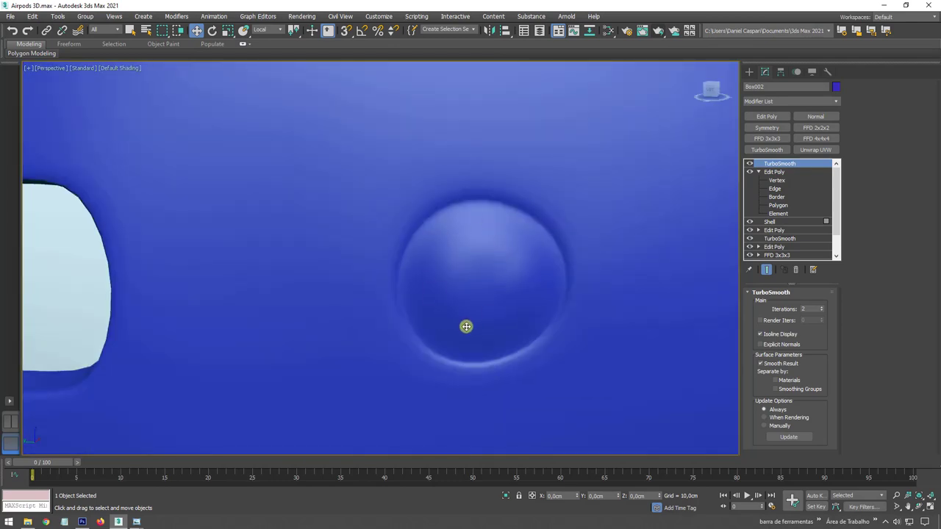
scroll(488, 278, "down", 5)
scroll(533, 320, "down", 5)
mouse_move(541, 336)
middle_mouse_down("alt")
mouse_move(466, 336)
mouse_move(374, 357)
mouse_move(410, 318)
mouse_move(479, 342)
middle_mouse_up("alt")
scroll(478, 304, "up", 3)
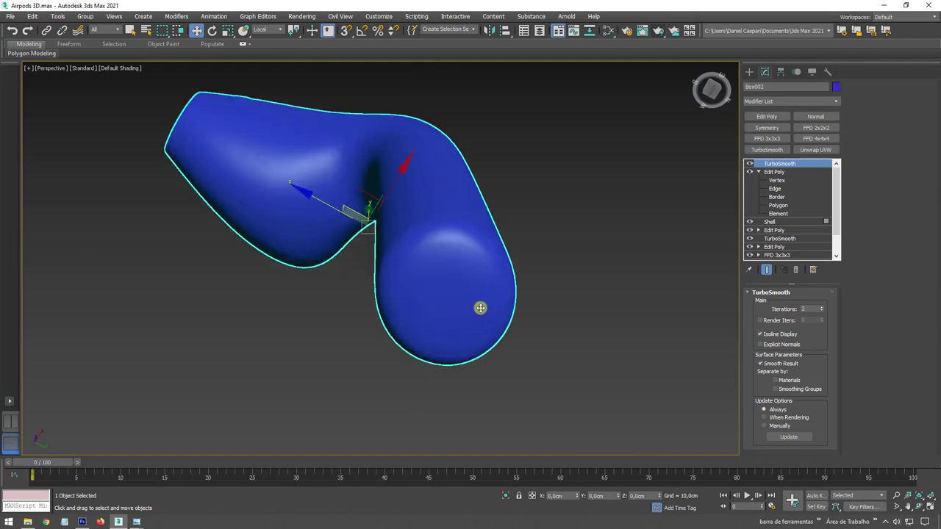
scroll(479, 304, "up", 3)
key("F4")
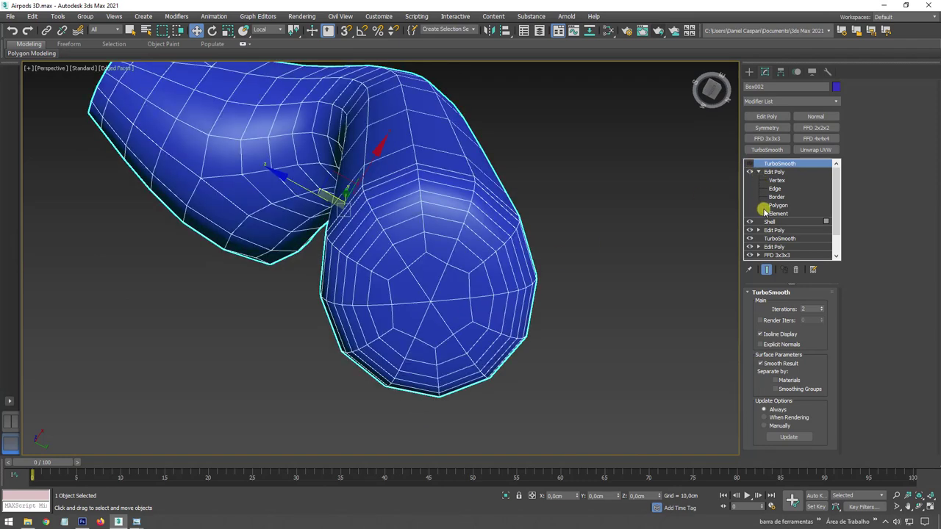
- Remove the edges at the stem tip's centre to merge it into one regular end-cap face
left_click(776, 180)
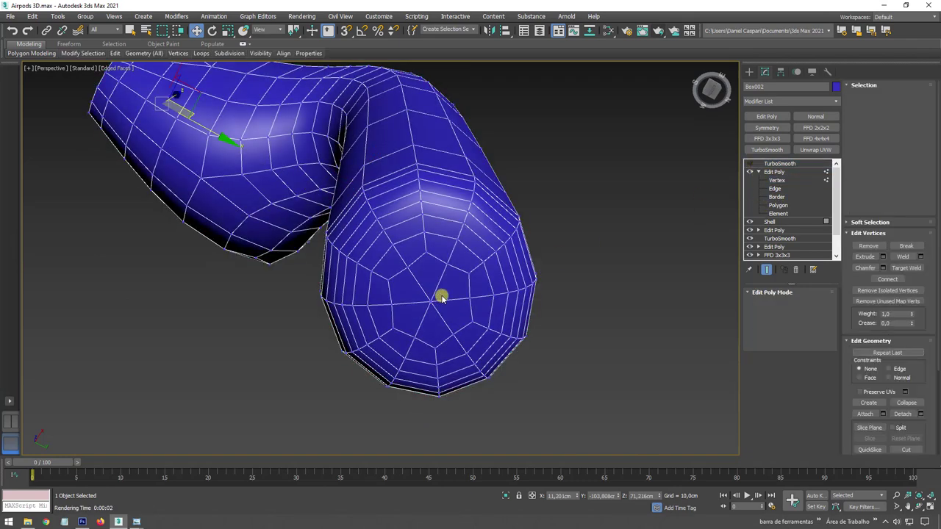
left_click(432, 299)
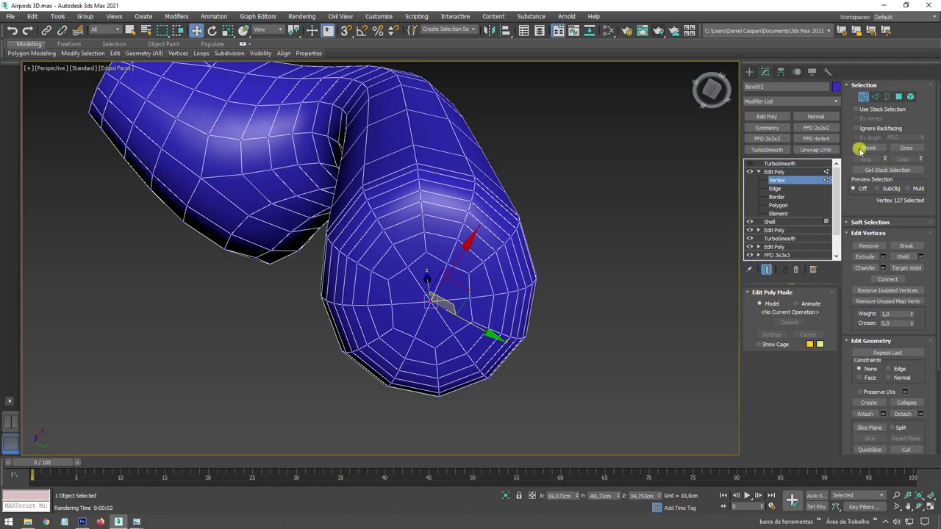
left_click(874, 97)
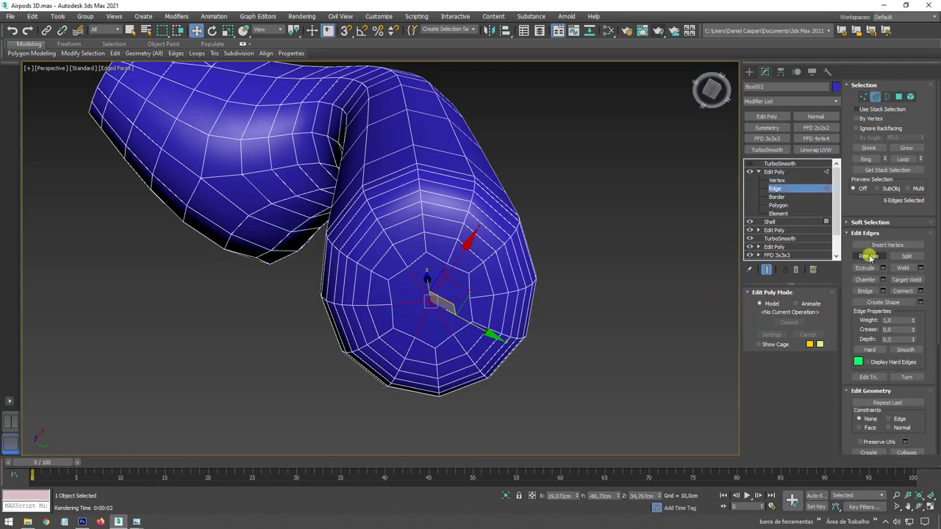
left_click(868, 256)
left_click(898, 98)
left_click(440, 316)
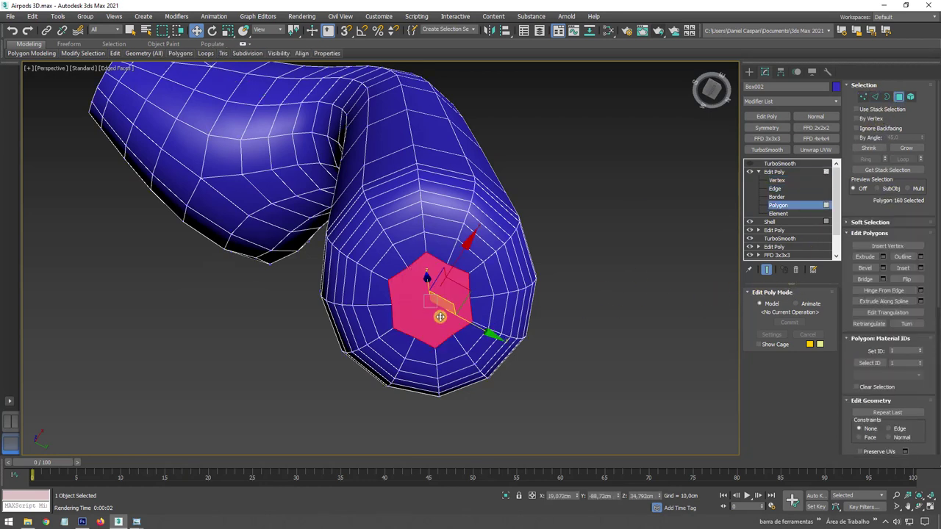
mouse_move(180, 53)
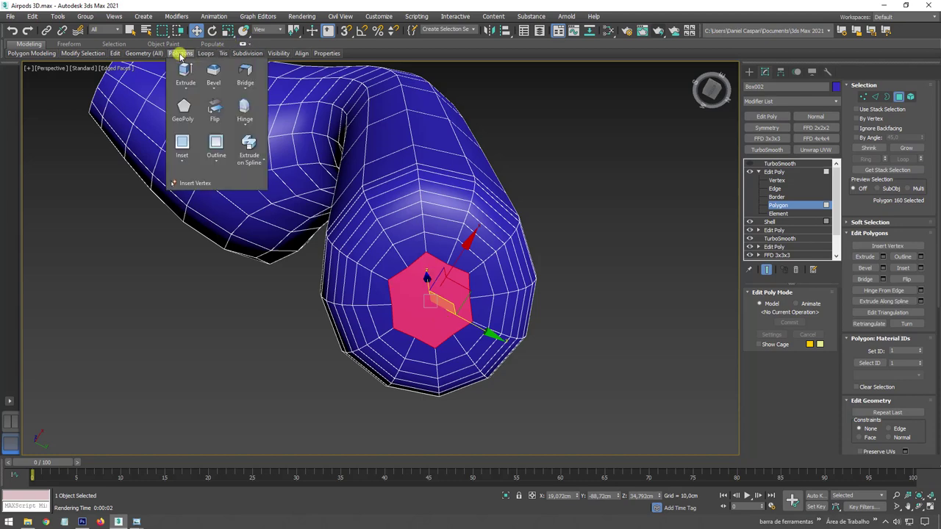
left_click(181, 112)
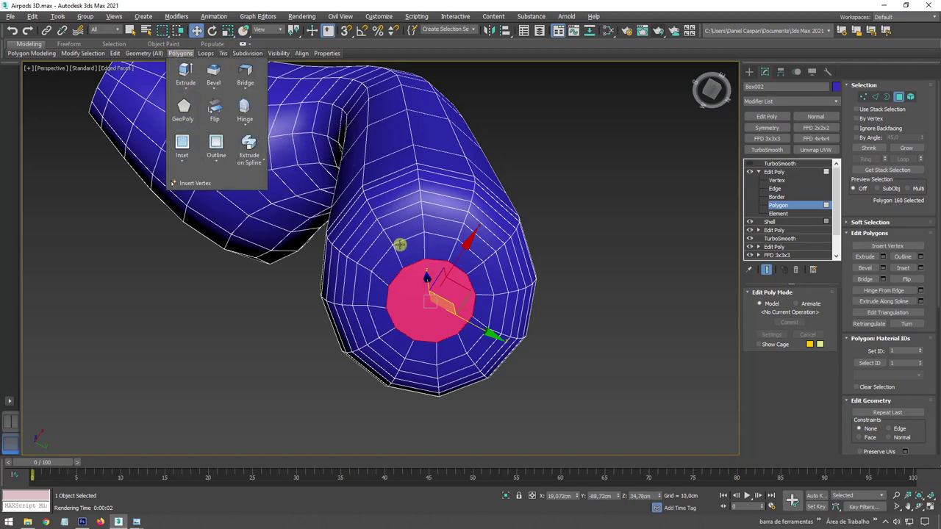
- Tilt the stem's end cap slightly with Rotate
middle_click_drag(399, 245, 459, 264, "alt")
key("e")
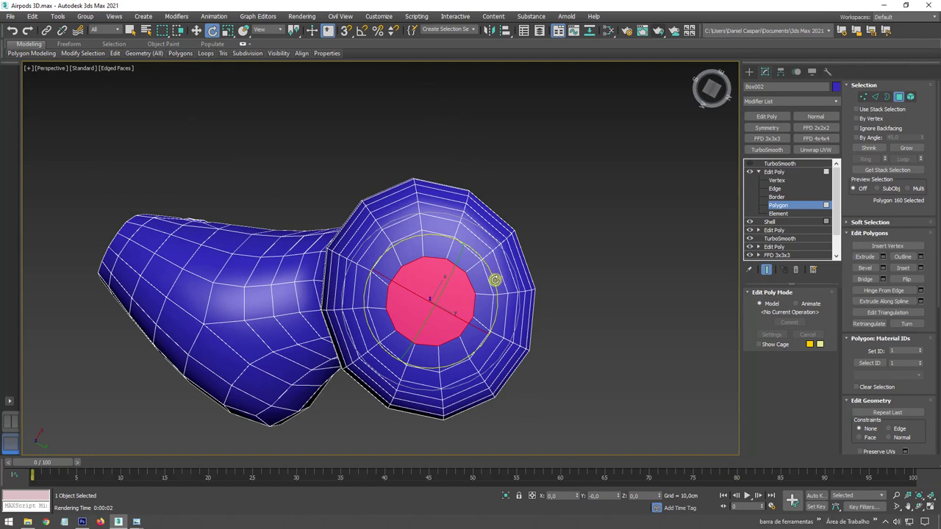
left_click_drag(495, 280, 441, 296)
key("r")
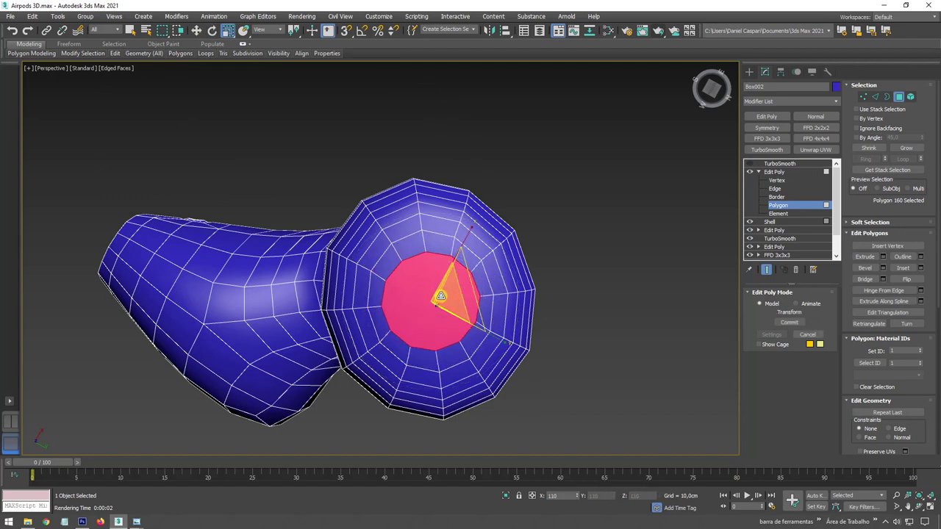
middle_click_drag(440, 296, 441, 290, "alt")
- Push the pink cap polygon up into the stem and delete it
key("w")
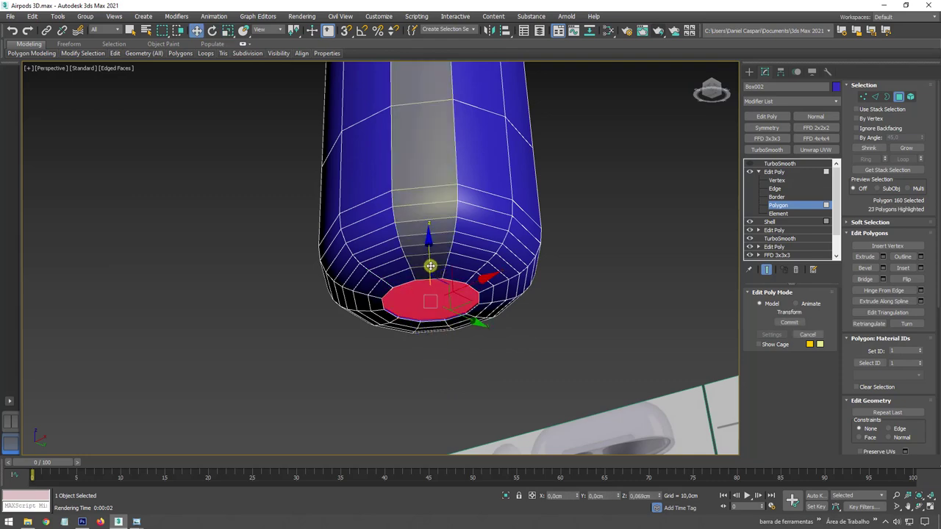
left_click_drag(431, 264, 432, 235)
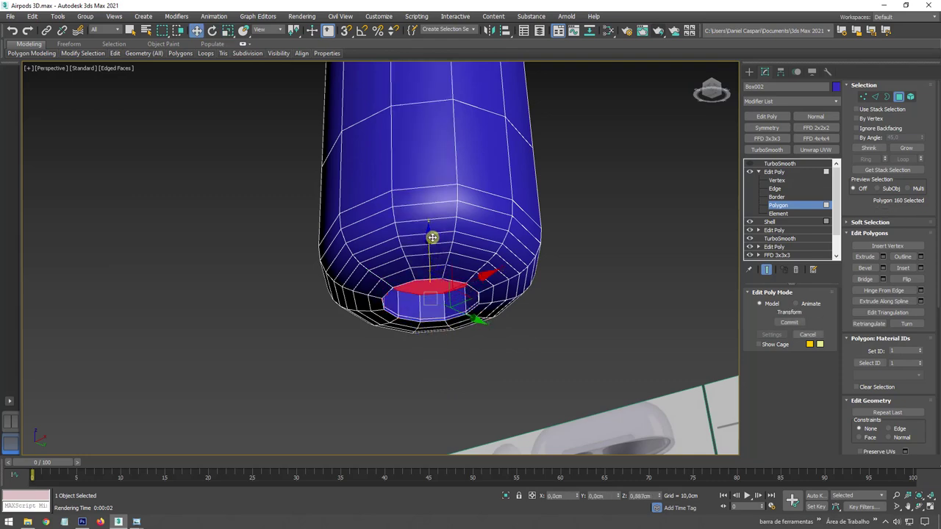
mouse_move(432, 235)
middle_mouse_down("alt")
mouse_move(432, 254)
mouse_move(460, 233)
mouse_move(446, 287)
middle_mouse_up("alt")
key("Delete")
scroll(434, 265, "down", 5)
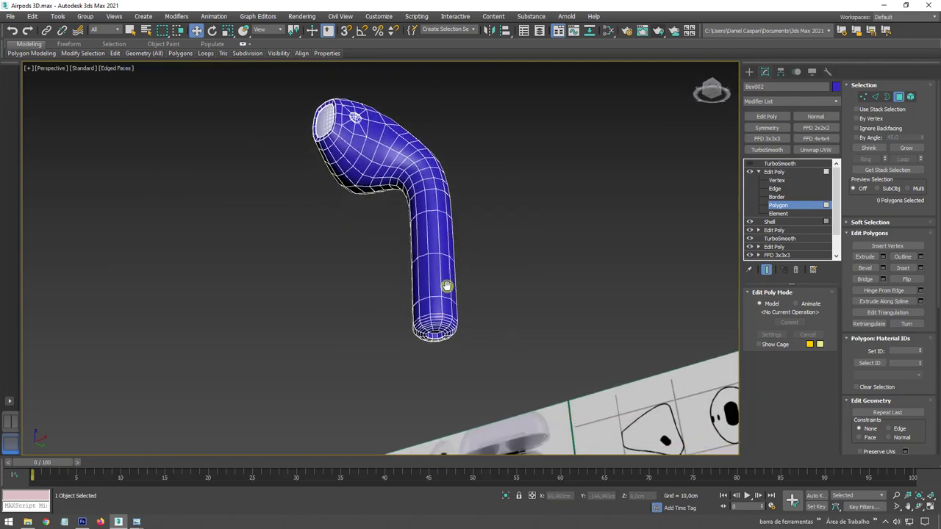
scroll(446, 286, "up", 5)
scroll(444, 189, "down", 3)
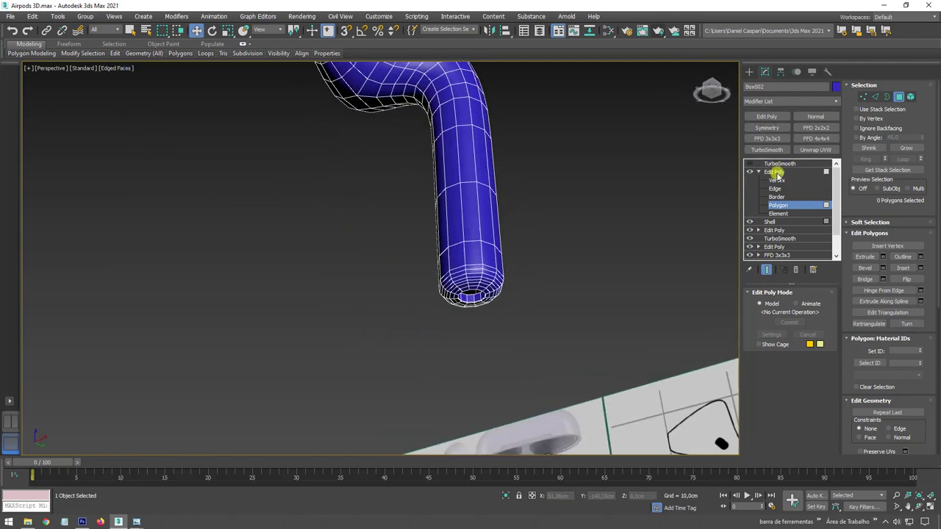
- Shift-drag a copy of the earpiece cap plane Plane005 away from the earbud
left_click(773, 171)
scroll(541, 336, "down", 3)
mouse_move(542, 336)
middle_mouse_down("alt")
mouse_move(584, 165)
mouse_move(479, 185)
middle_mouse_up("alt")
scroll(479, 185, "up", 3)
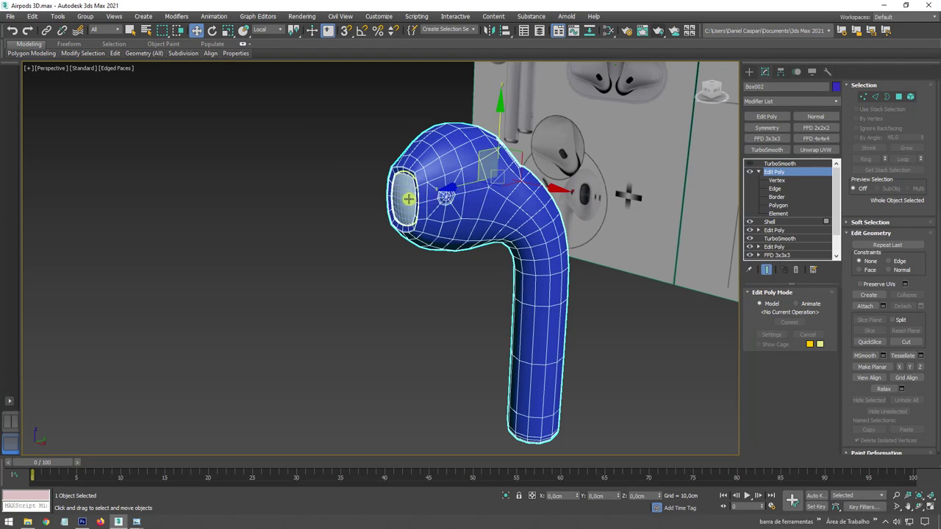
left_click(409, 200)
scroll(409, 200, "up", 3)
scroll(412, 214, "down", 4)
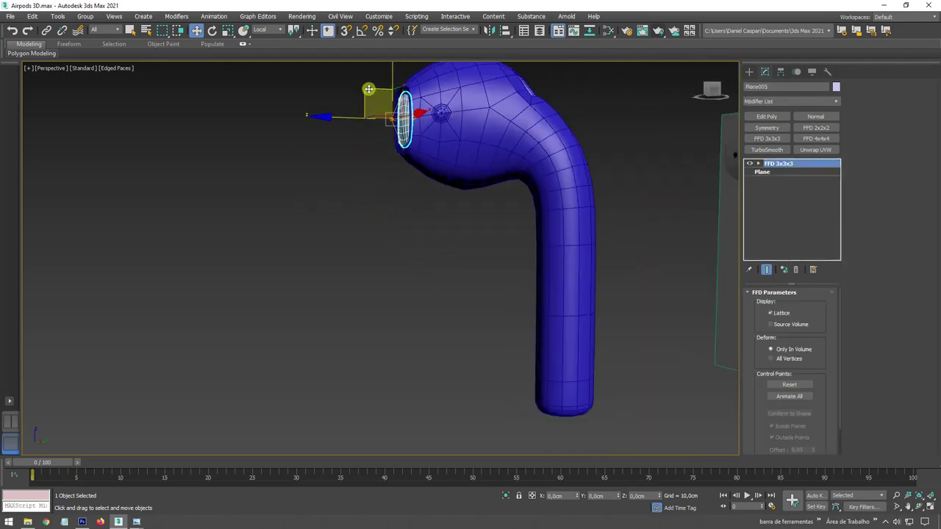
left_click_drag(401, 116, 434, 331, "shift")
left_click(463, 306)
middle_click_drag(463, 306, 478, 252, "alt")
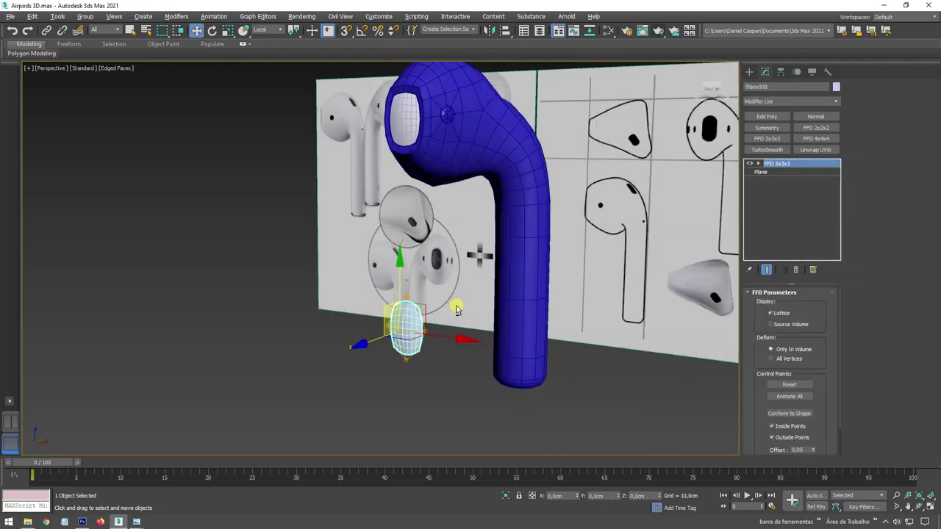
- Resize the copied cap to 3 cm and rotate it 90° with angle snap
left_click(764, 172)
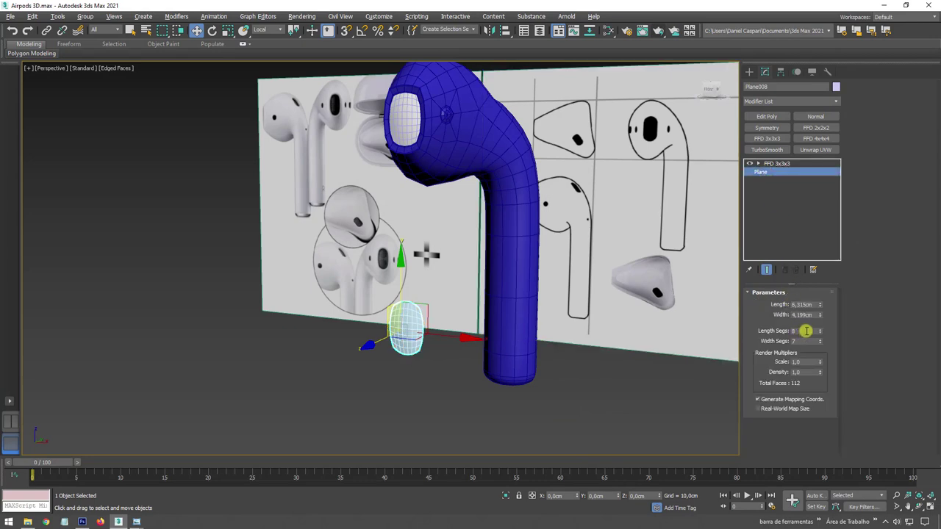
type("3")
key("Return")
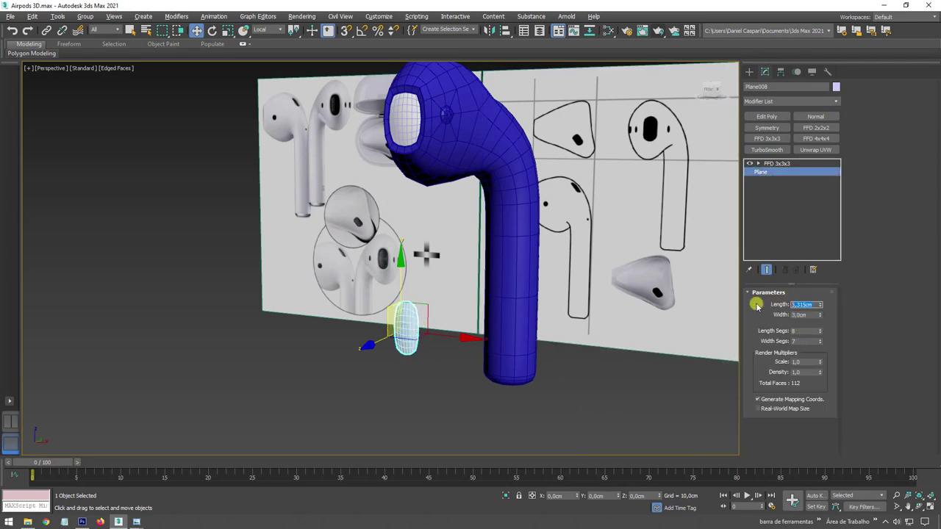
mouse_move(411, 323)
middle_mouse_down("alt")
mouse_move(447, 234)
mouse_move(402, 239)
mouse_move(385, 225)
middle_mouse_up("alt")
left_click_drag(348, 174, 504, 245)
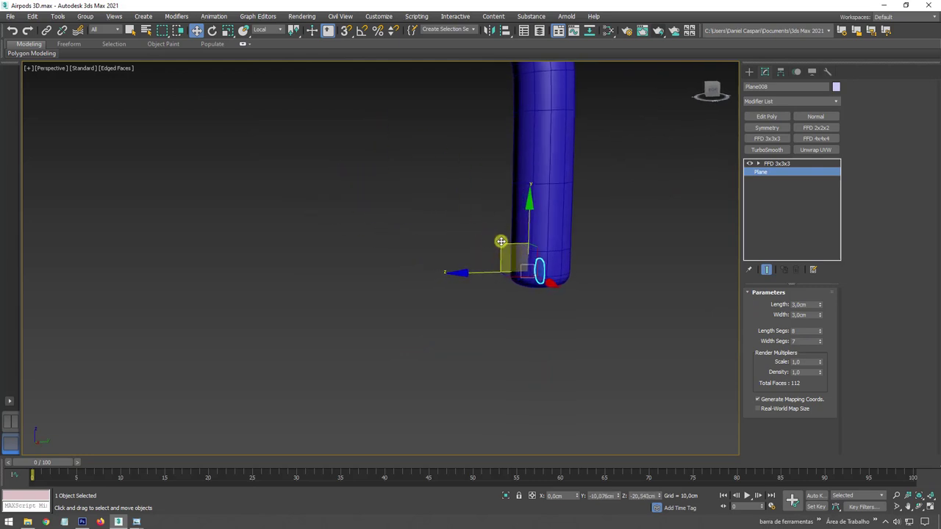
key("e")
mouse_move(499, 212)
left_mouse_down()
mouse_move(461, 269)
mouse_move(486, 265)
left_mouse_up()
key("a")
key("w")
- Position the rotated cap over the stem's bottom opening
mouse_move(571, 287)
middle_mouse_down("alt")
mouse_move(531, 294)
mouse_move(478, 279)
middle_mouse_up("alt")
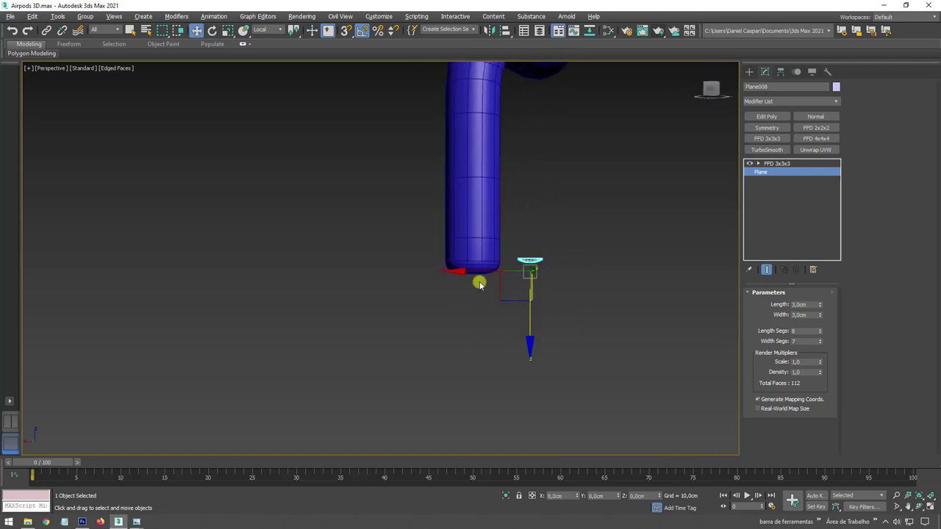
mouse_move(505, 286)
left_mouse_down()
mouse_move(446, 290)
mouse_move(449, 307)
left_mouse_up()
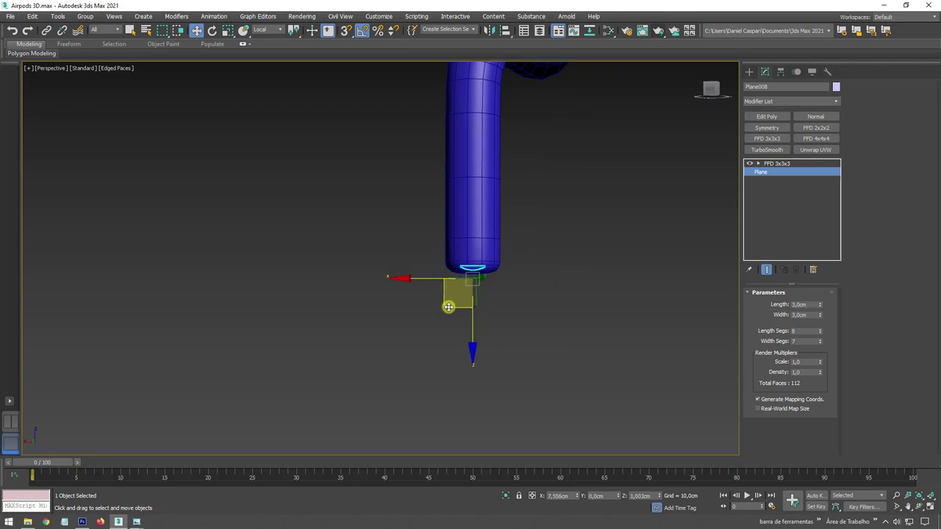
scroll(500, 293, "up", 5)
middle_click_drag(499, 294, 500, 243, "alt")
scroll(455, 334, "down", 2)
middle_click_drag(455, 335, 418, 336, "alt")
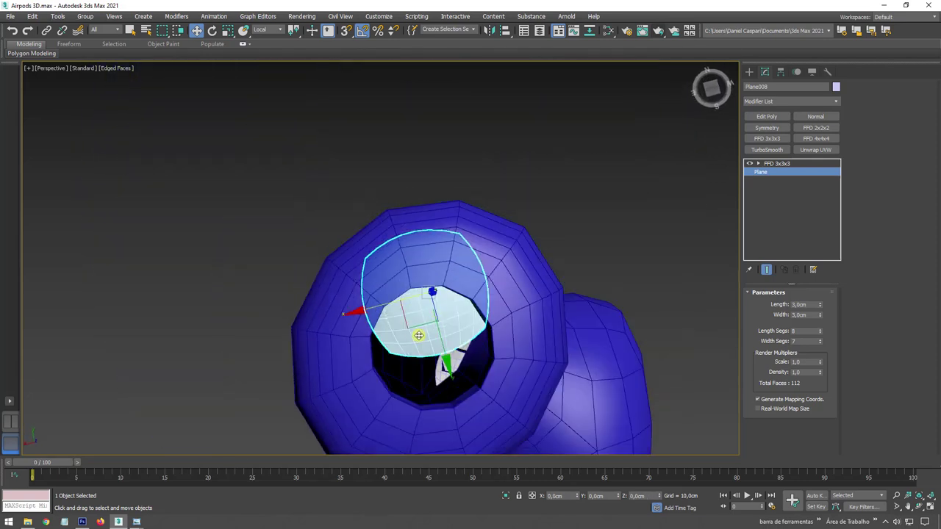
left_click_drag(415, 325, 419, 382)
- Enlarge the cap plane to 4 cm length and 4 cm width
key("r")
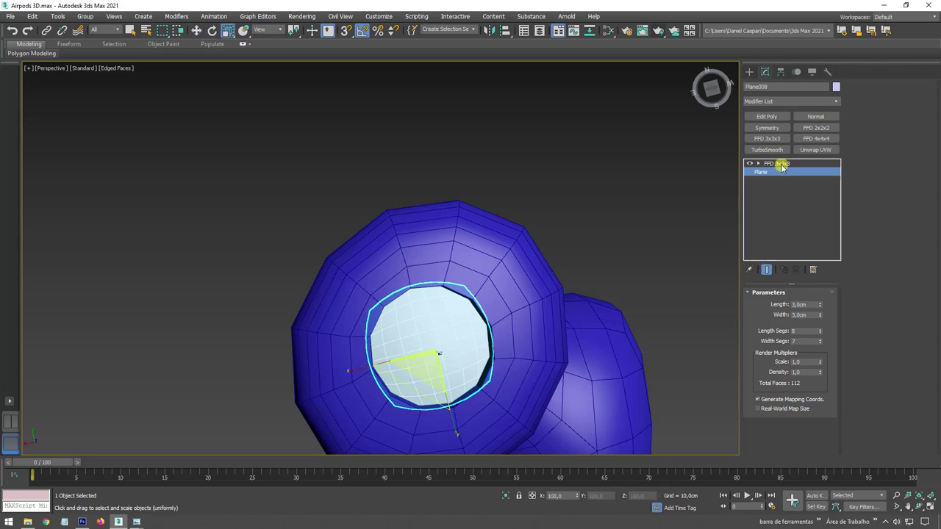
left_click(781, 164)
left_click(779, 172)
key("Tab")
type("4")
key("Return")
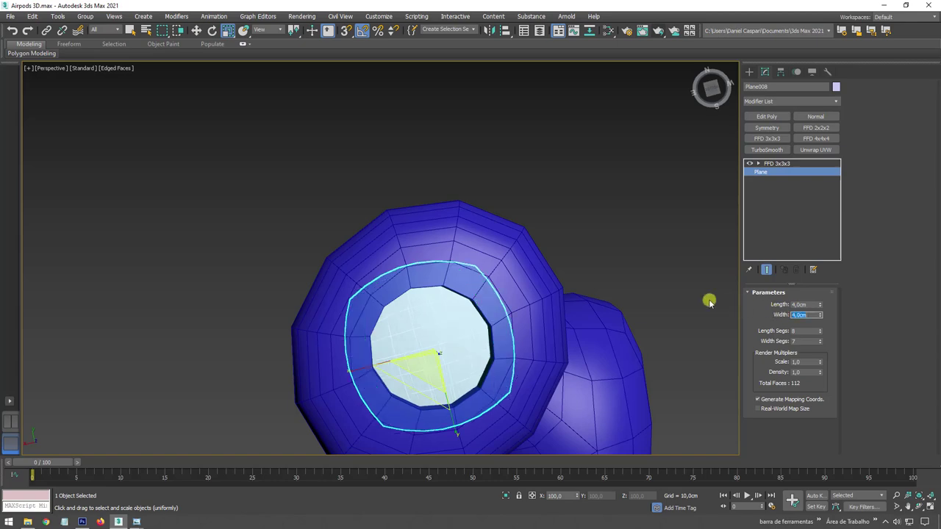
- Select the earbud body, zoom onto it and orbit to inspect the covered stem
middle_click_drag(502, 338, 514, 267)
scroll(514, 267, "down", 5)
middle_click_drag(537, 233, 580, 266, "alt")
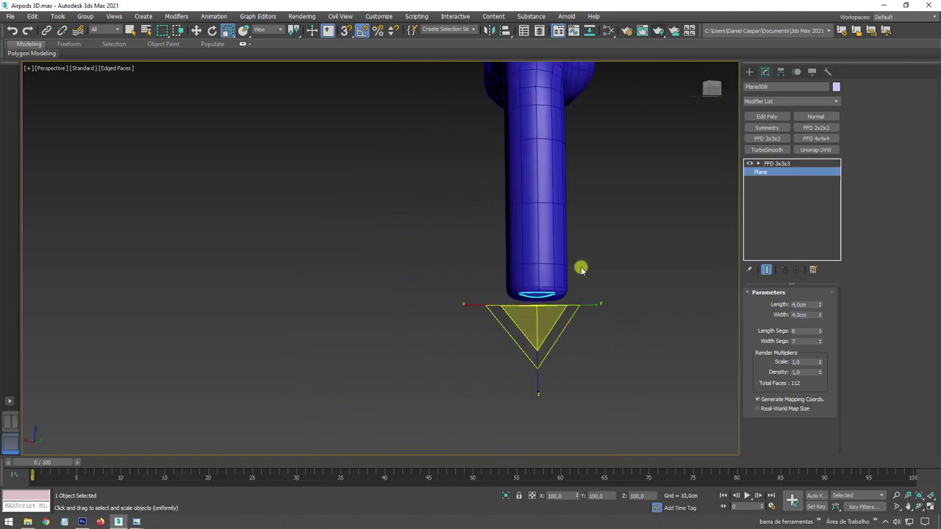
scroll(566, 272, "down", 3)
left_click(522, 296)
key("z")
mouse_move(523, 297)
middle_mouse_down("alt")
mouse_move(615, 330)
mouse_move(539, 337)
mouse_move(614, 299)
middle_mouse_up("alt")
scroll(593, 315, "down", 3)
- Create a large floor plane beneath the earbud
left_click(751, 72)
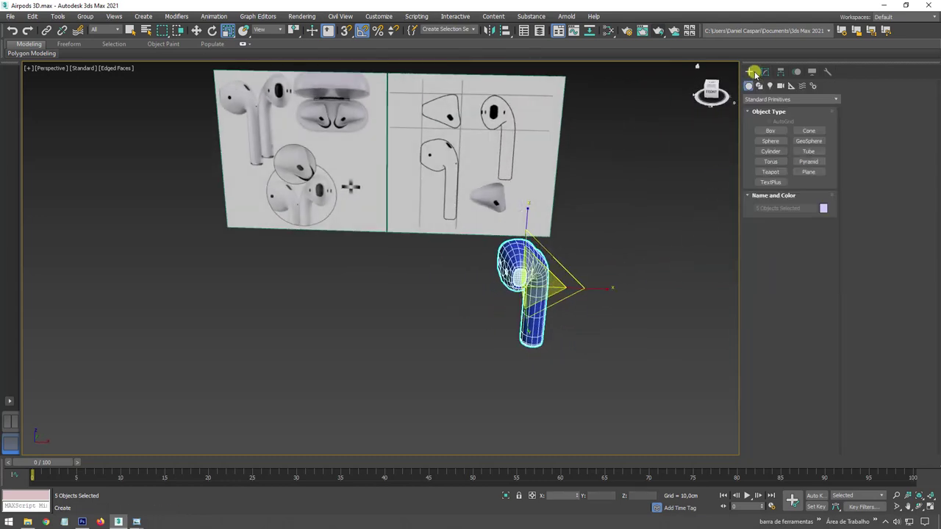
left_click(809, 171)
scroll(498, 257, "down", 3)
scroll(368, 242, "down", 2)
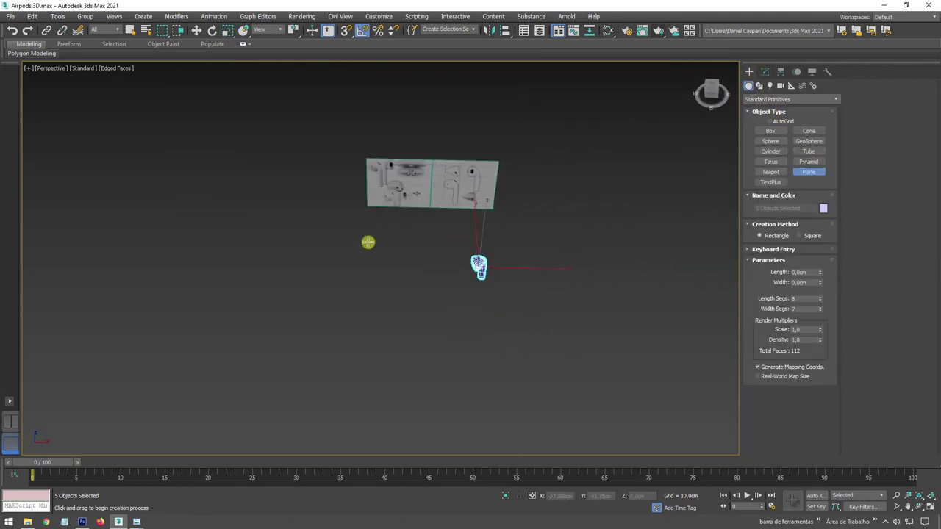
mouse_move(388, 212)
left_mouse_down()
mouse_move(504, 319)
mouse_move(568, 339)
left_mouse_up()
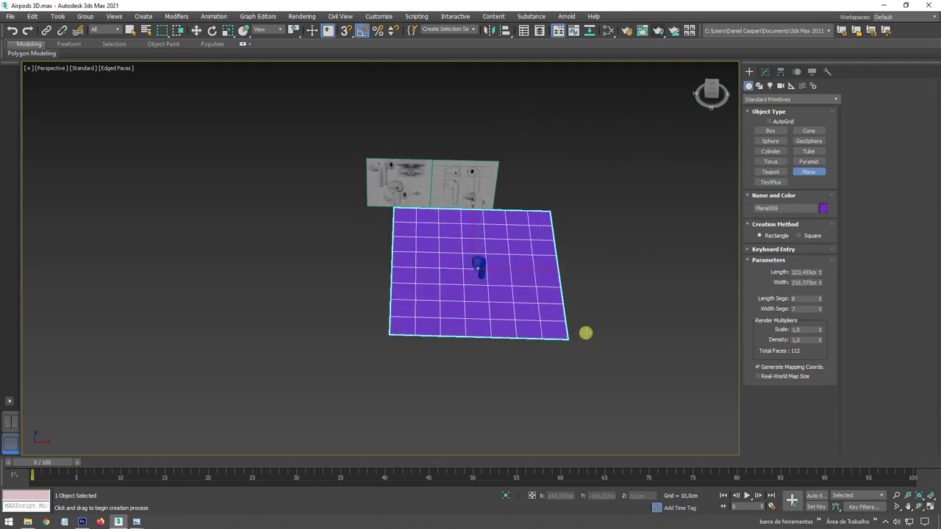
right_click(821, 310)
right_click(820, 298)
middle_click_drag(515, 189, 544, 219, "alt")
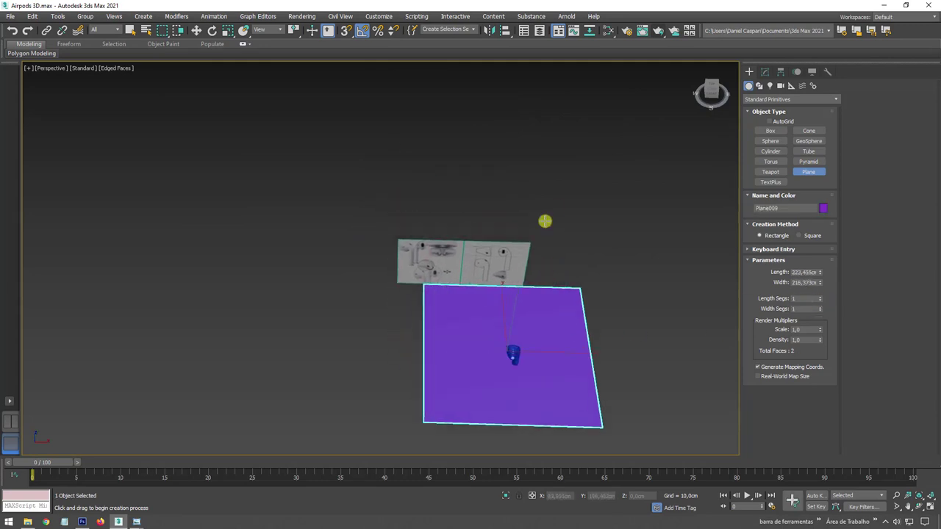
- Move the reference image plane aside to the left, then reselect the floor plane
key("r")
left_click(507, 254, "ctrl")
key("w")
left_click_drag(552, 266, 239, 258)
left_click(489, 322)
mouse_move(546, 343)
middle_mouse_down("alt")
mouse_move(527, 304)
mouse_move(603, 268)
middle_mouse_up("alt")
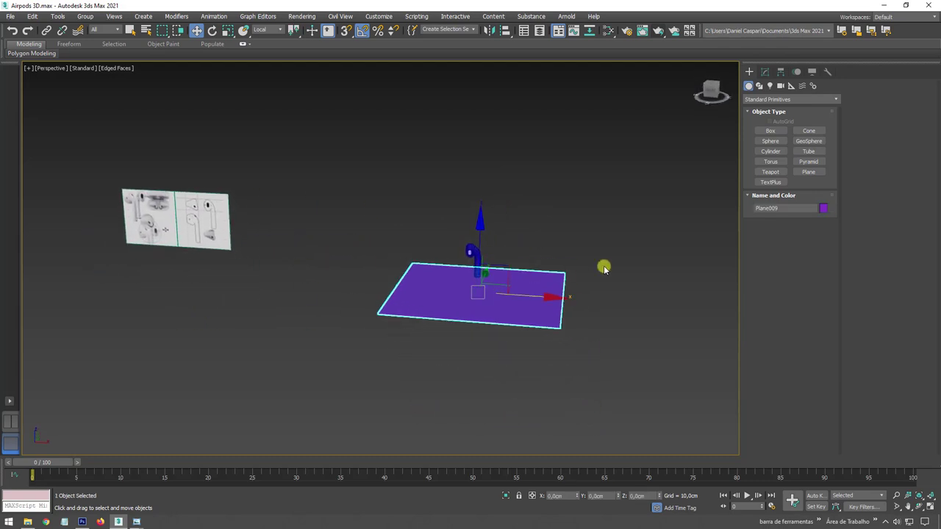
- Add Edit Poly to the floor and extrude its far edge up into a back wall
left_click(764, 71)
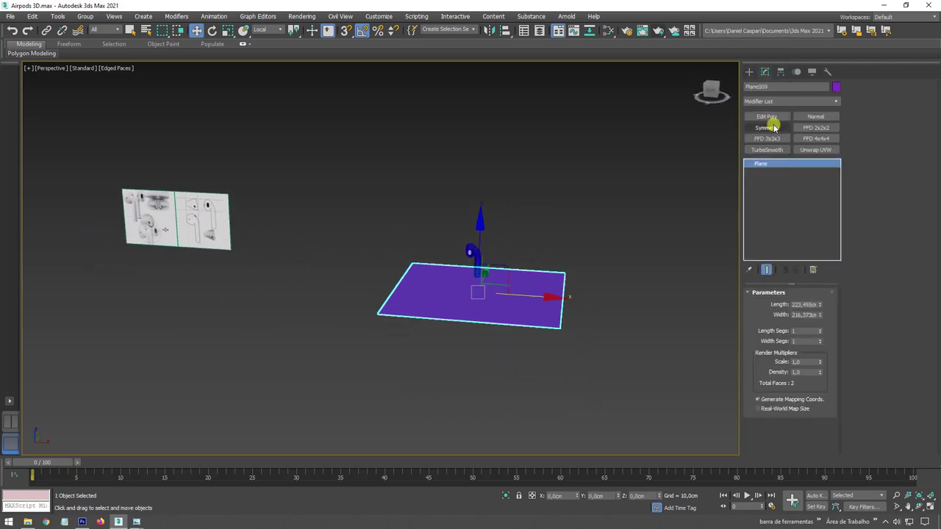
left_click(767, 116)
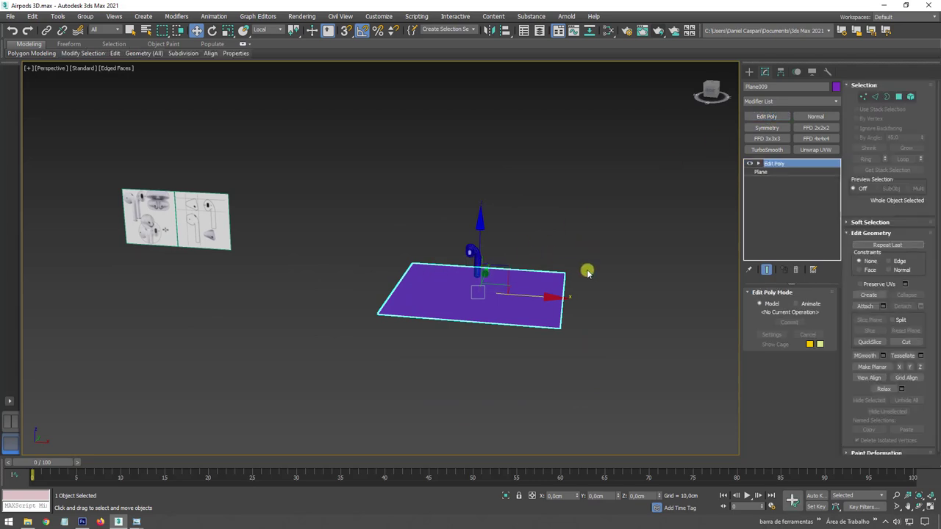
scroll(588, 272, "up", 3)
key("2")
left_click(437, 289)
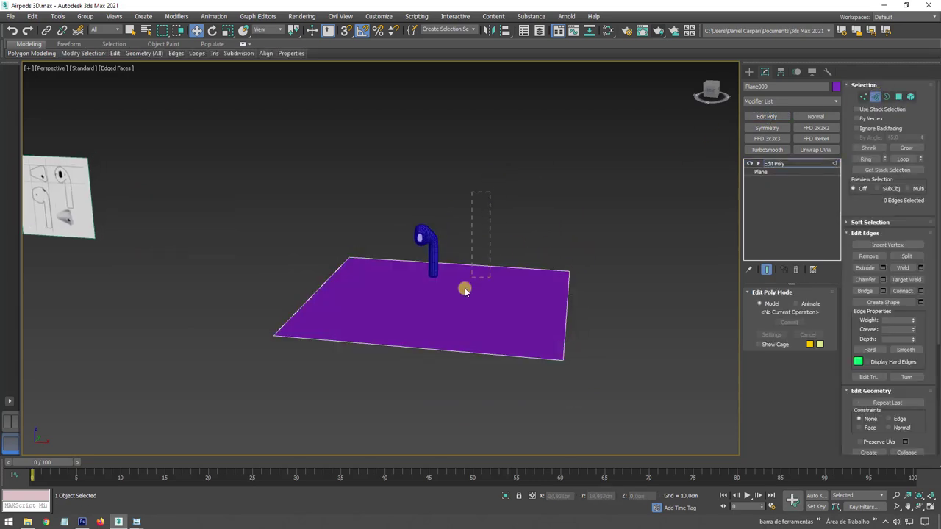
left_click(492, 297)
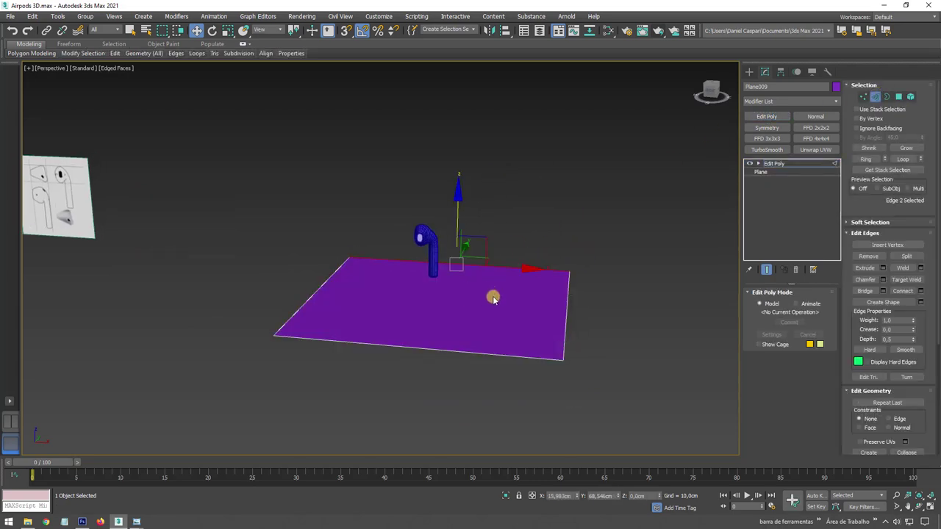
mouse_move(710, 93)
left_mouse_down()
mouse_move(600, 174)
mouse_move(615, 235)
mouse_move(576, 222)
left_mouse_up()
left_click_drag(428, 252, 432, 91, "shift")
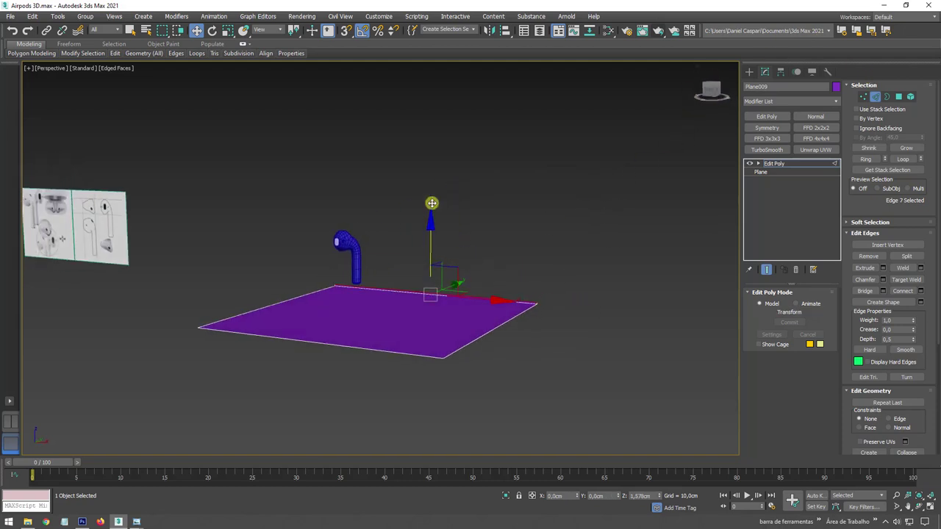
middle_click_drag(409, 330, 466, 290, "alt")
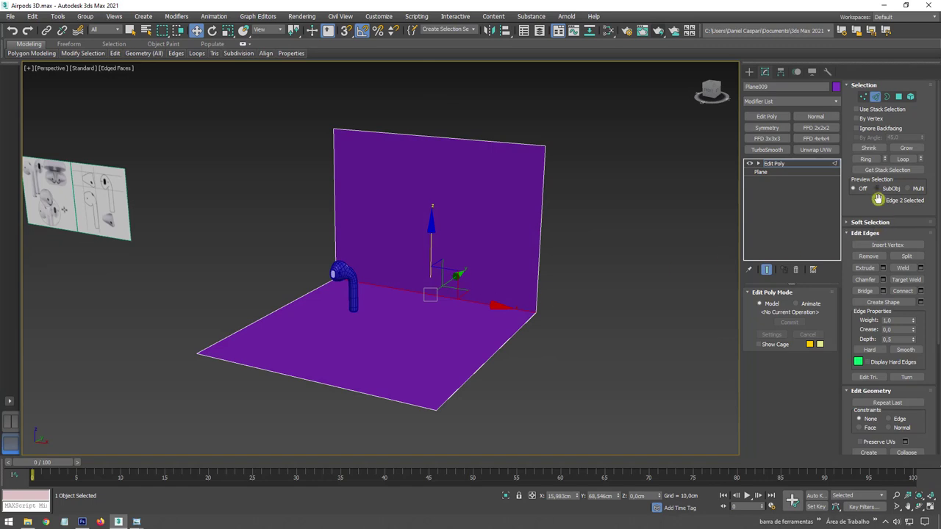
- Chamfer the wall-floor bend edge with 4 segments to round it
left_click(850, 278)
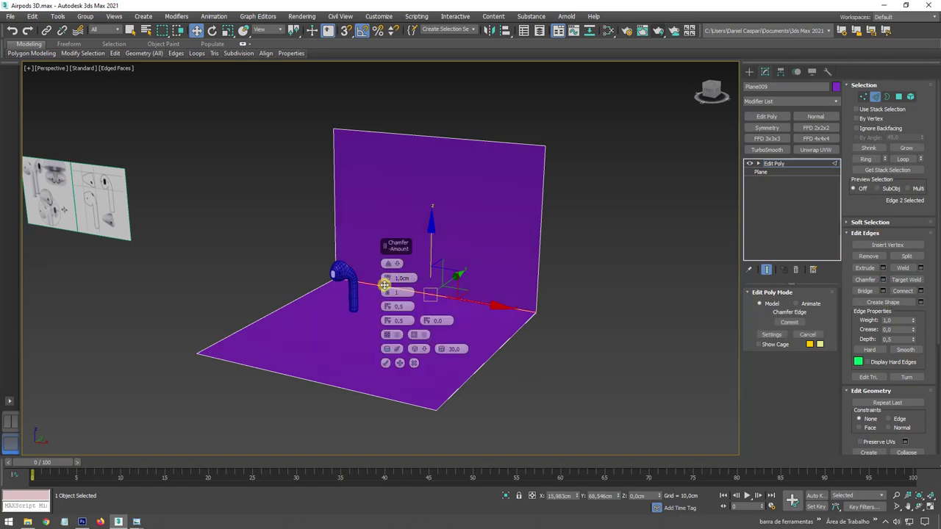
left_click(386, 279)
left_click(748, 294)
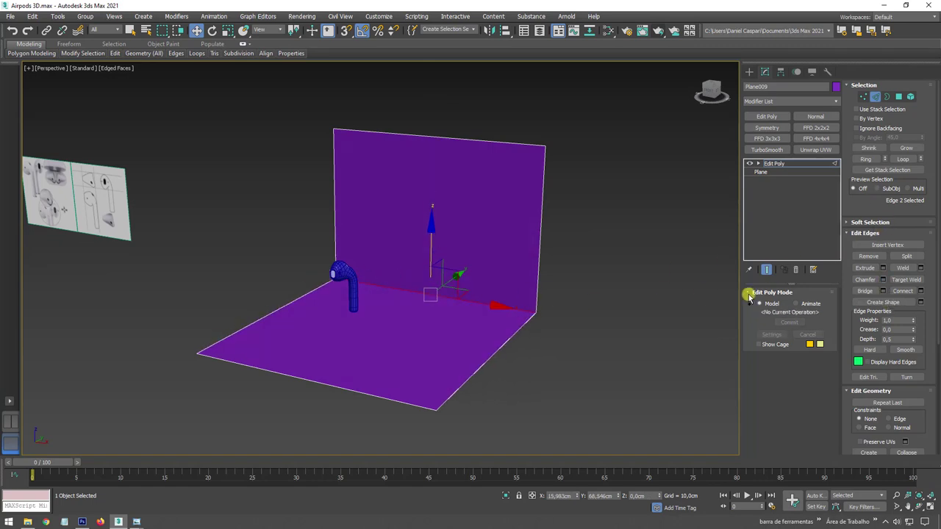
left_click(882, 279)
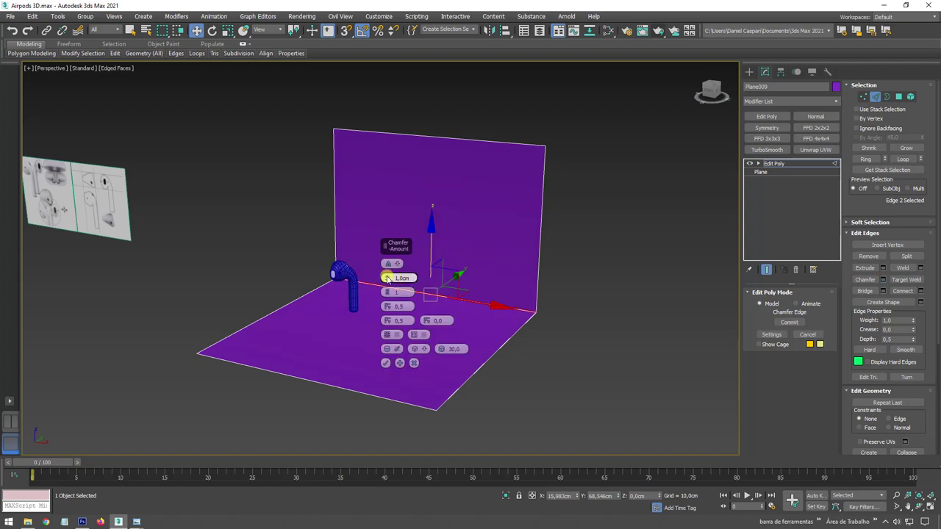
left_click_drag(387, 246, 387, 151)
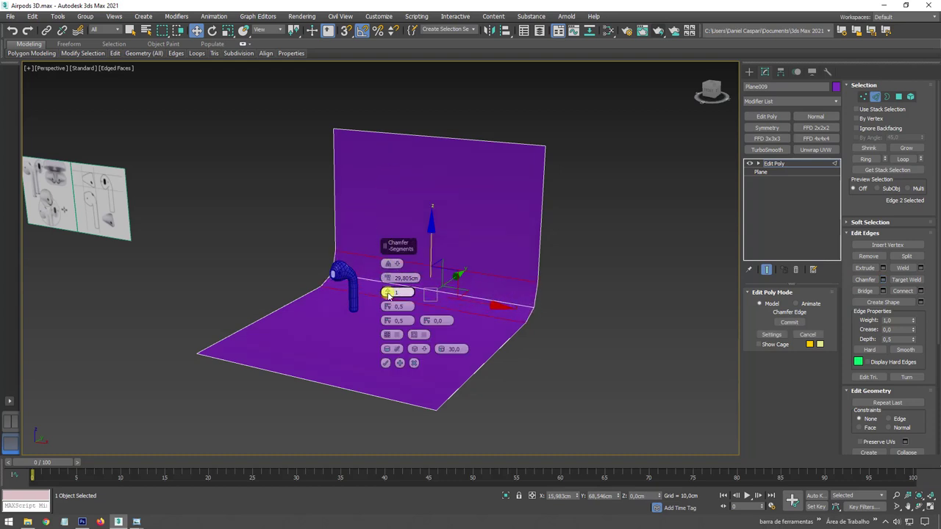
left_click_drag(388, 294, 388, 280)
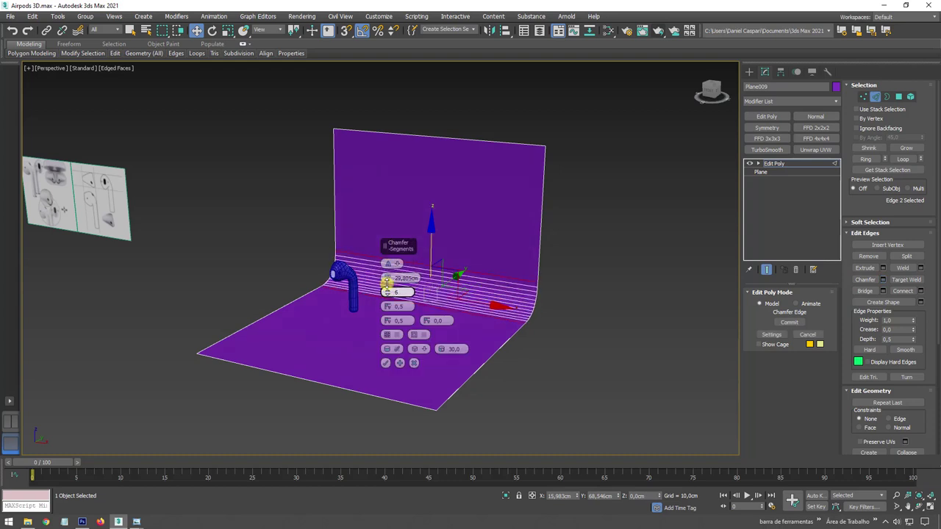
left_click(387, 363)
- Exit edge level and orbit and zoom to frame the whole backdrop
left_click(783, 163)
key("e")
key("r")
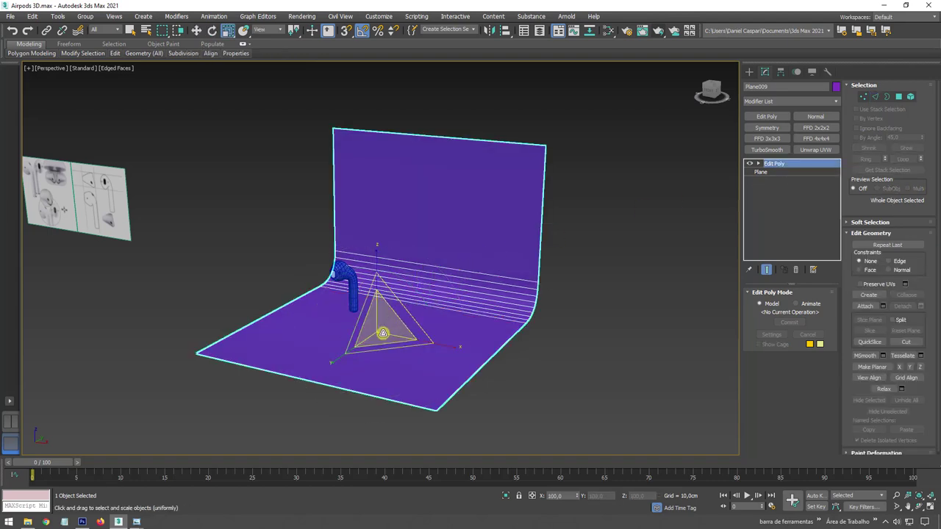
scroll(383, 294, "up", 5)
scroll(384, 193, "up", 3)
scroll(384, 193, "up", 2)
scroll(409, 282, "up", 3)
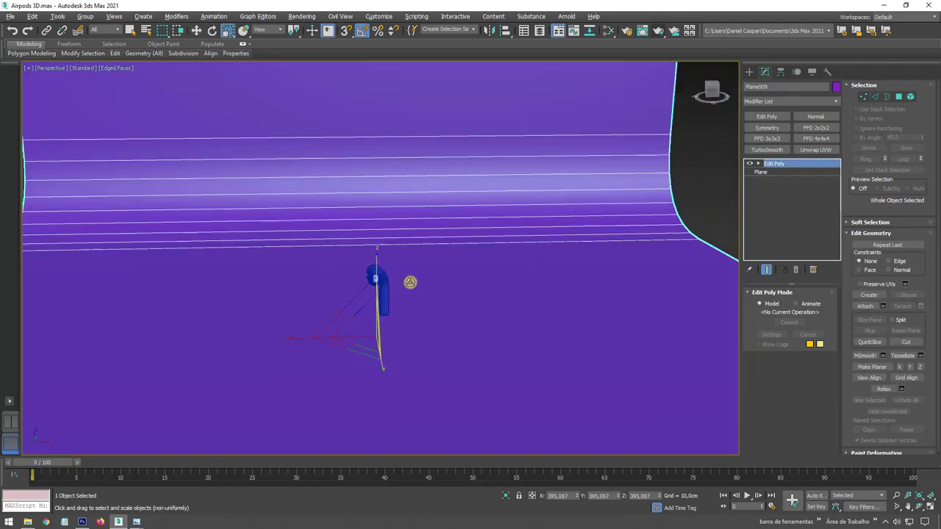
mouse_move(409, 282)
middle_mouse_down("alt")
mouse_move(397, 273)
mouse_move(347, 308)
middle_mouse_up("alt")
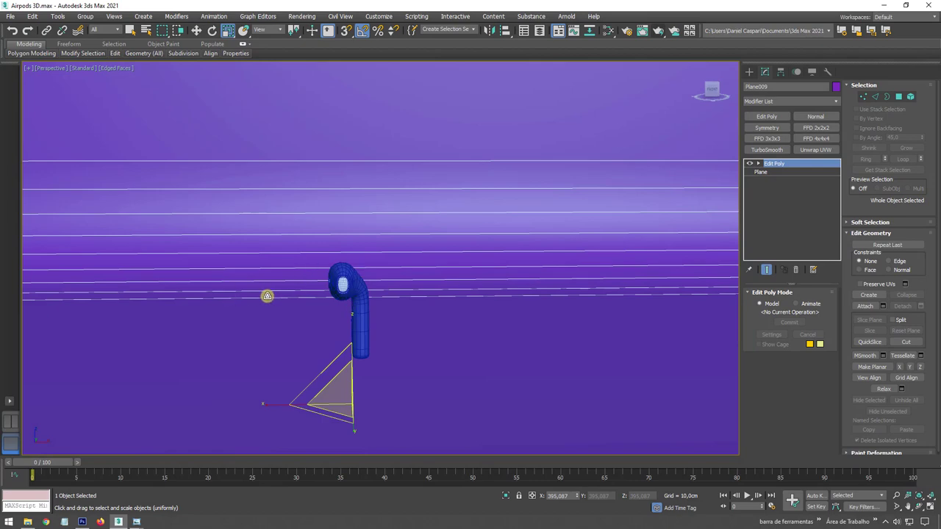
key("alt+q")
middle_click_drag(363, 274, 424, 306, "alt")
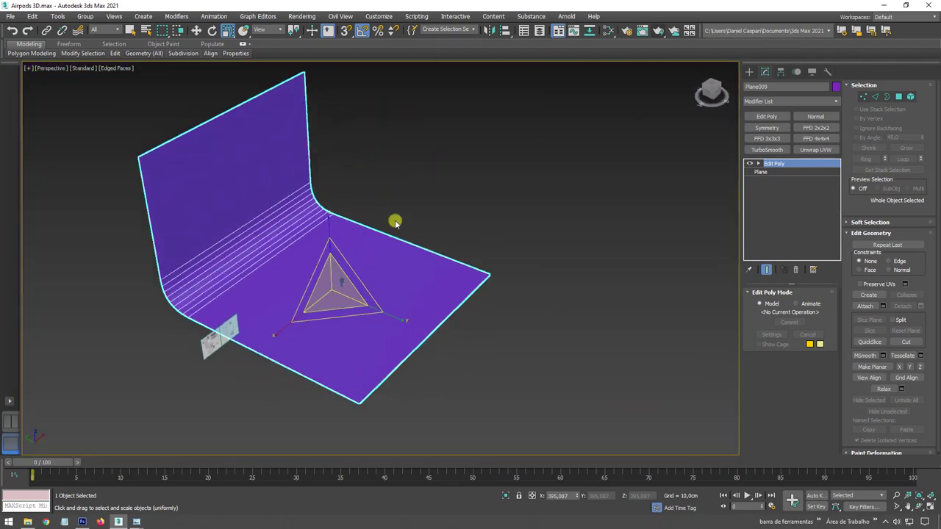
middle_click_drag(339, 228, 341, 221, "alt")
scroll(346, 243, "up", 5)
middle_click_drag(357, 260, 529, 221, "alt")
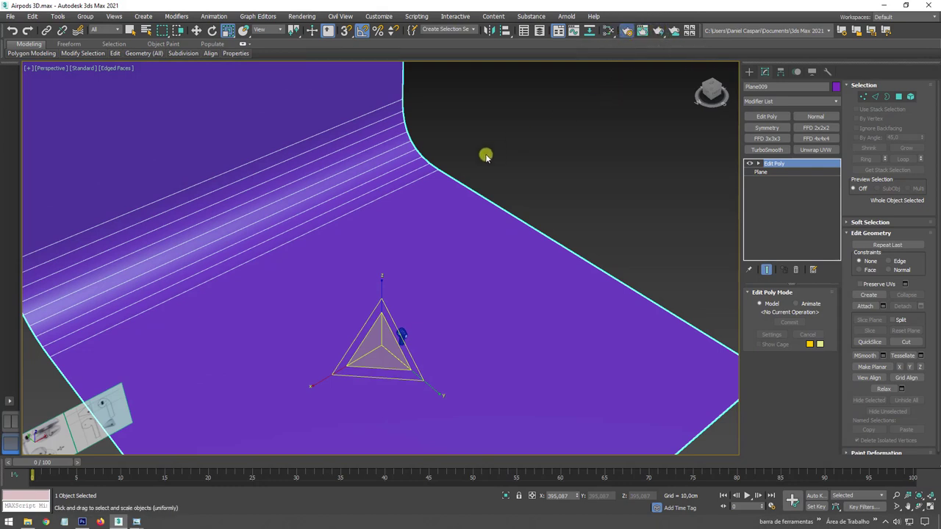
- Confirm V-Ray Next, update 3.2 as the renderer in Render Setup
left_click(627, 31)
left_click(610, 123)
left_click(608, 123)
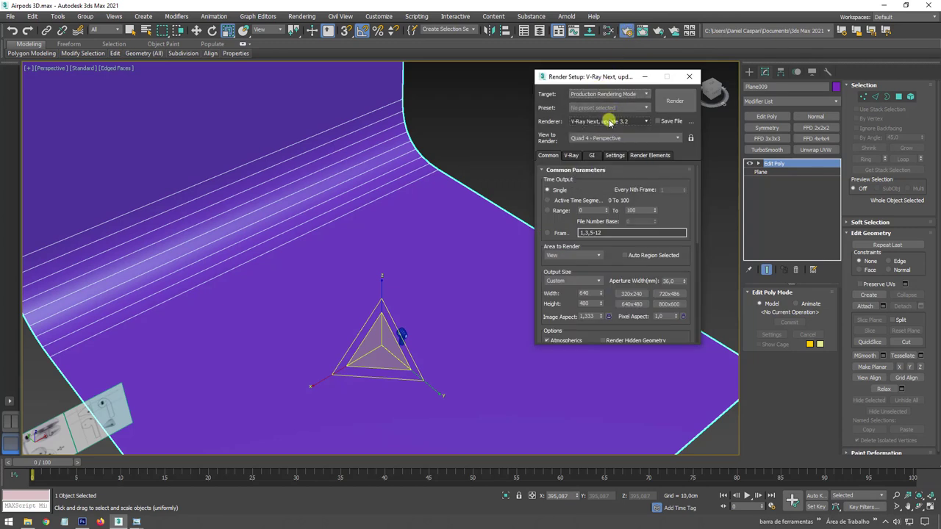
left_click(608, 123)
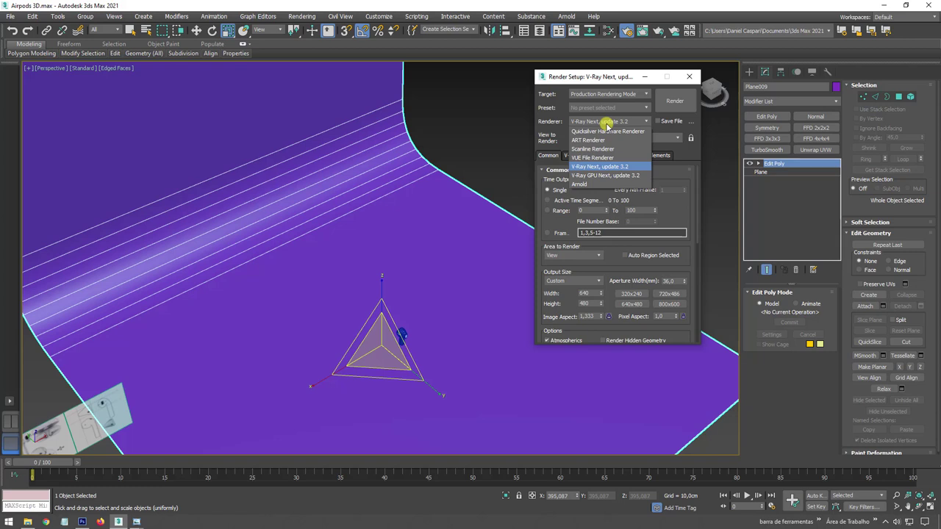
left_click(616, 122)
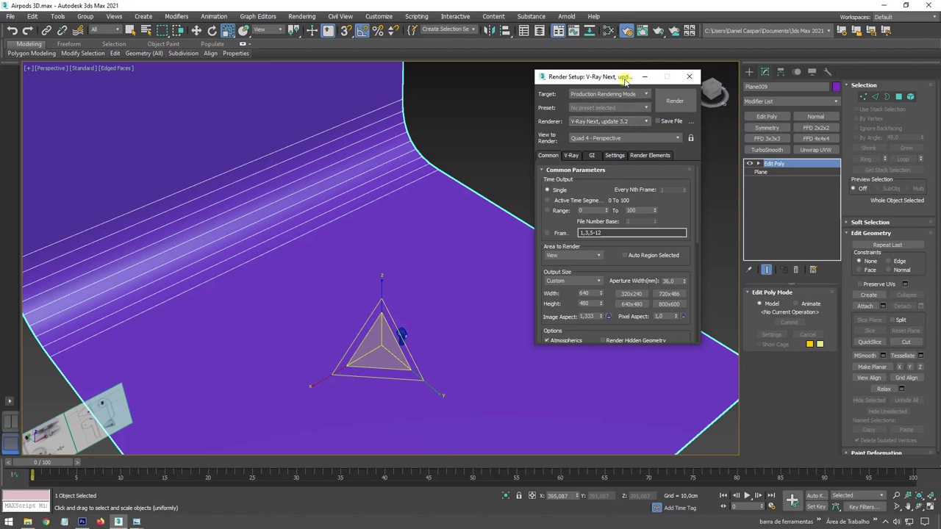
left_click_drag(625, 81, 585, 72)
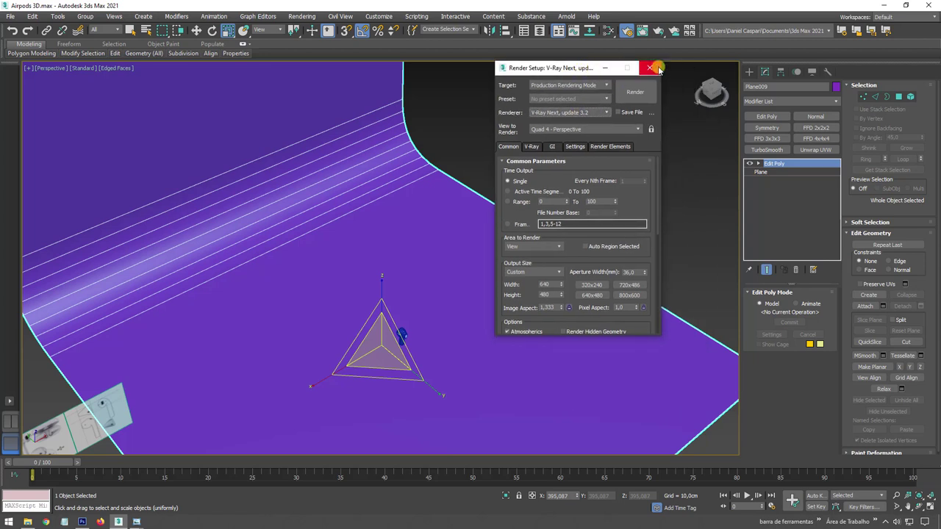
- Draw a VRayLight plane light over the backdrop floor
left_click(749, 71)
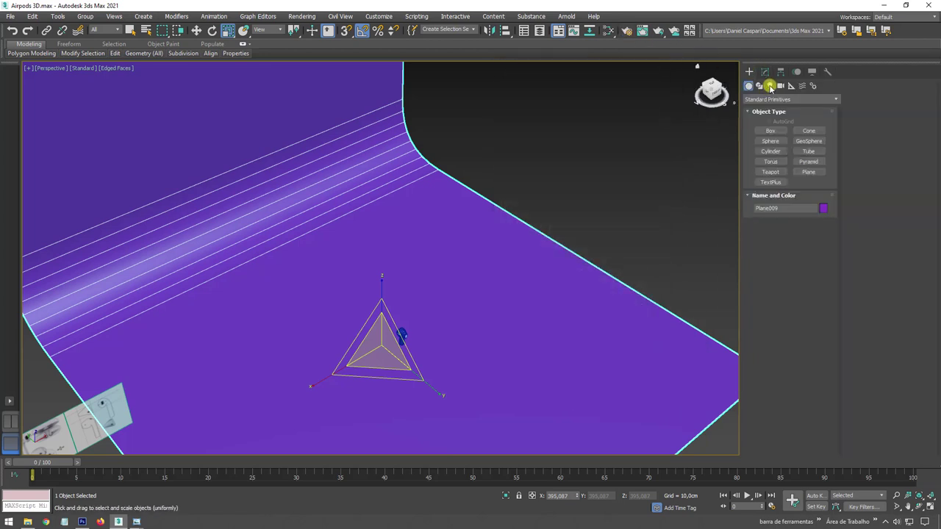
left_click(769, 86)
left_click(776, 98)
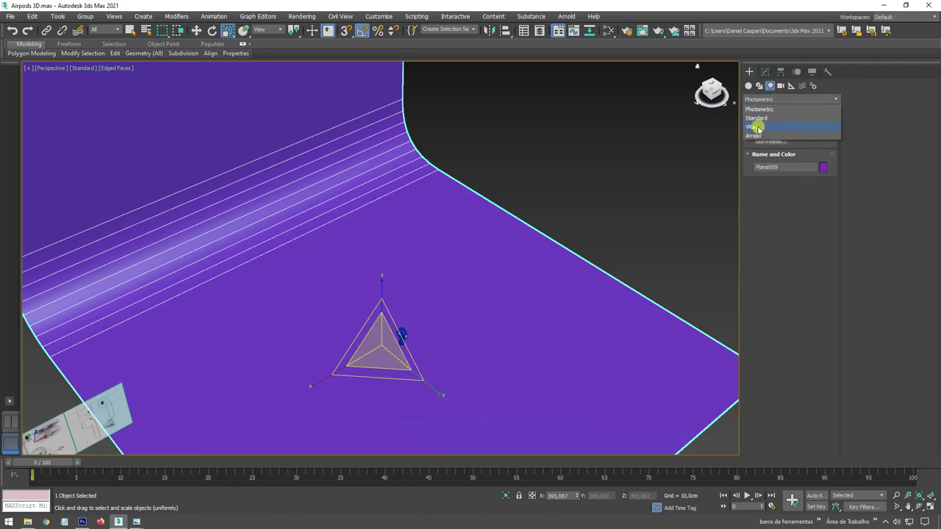
left_click(760, 127)
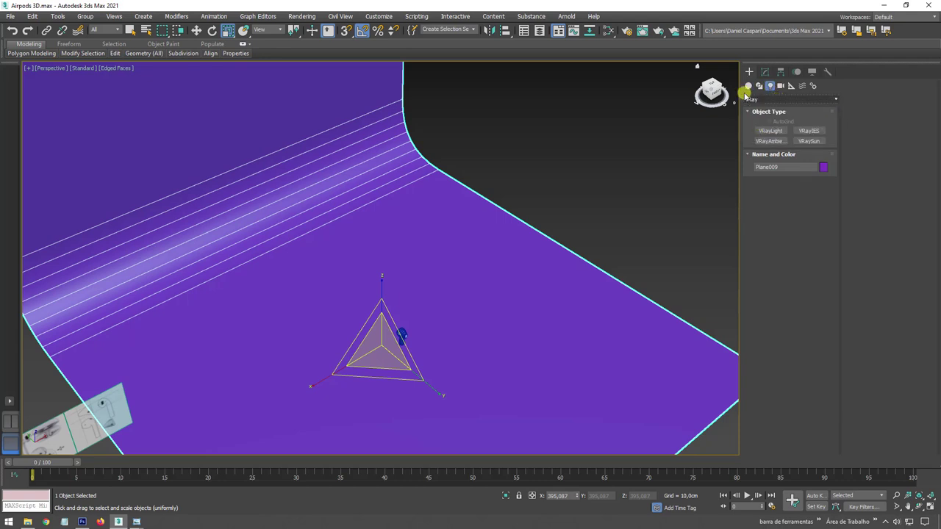
left_click(774, 132)
scroll(585, 238, "down", 5)
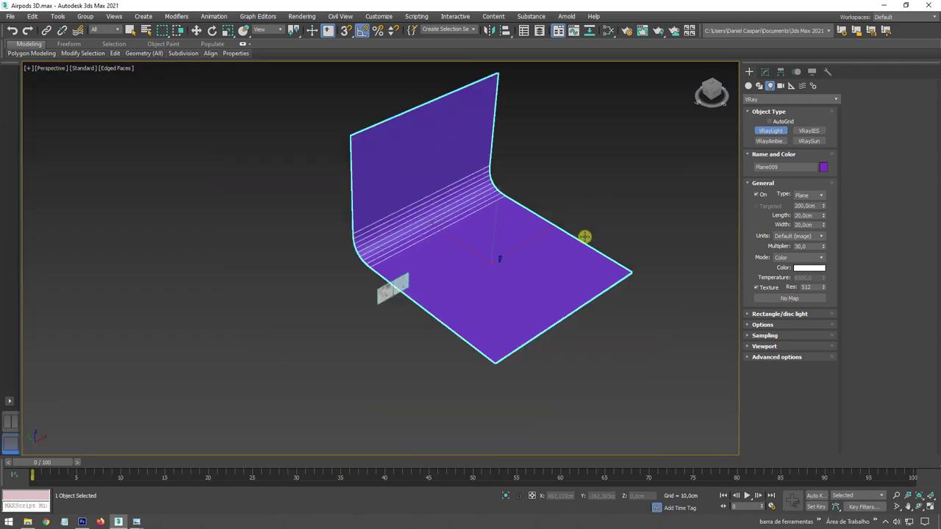
middle_click_drag(586, 237, 433, 302, "alt")
mouse_move(433, 302)
left_mouse_down()
mouse_move(479, 320)
mouse_move(588, 323)
left_mouse_up()
- Raise the plane light above the backdrop and tilt it down toward the AirPod
key("w")
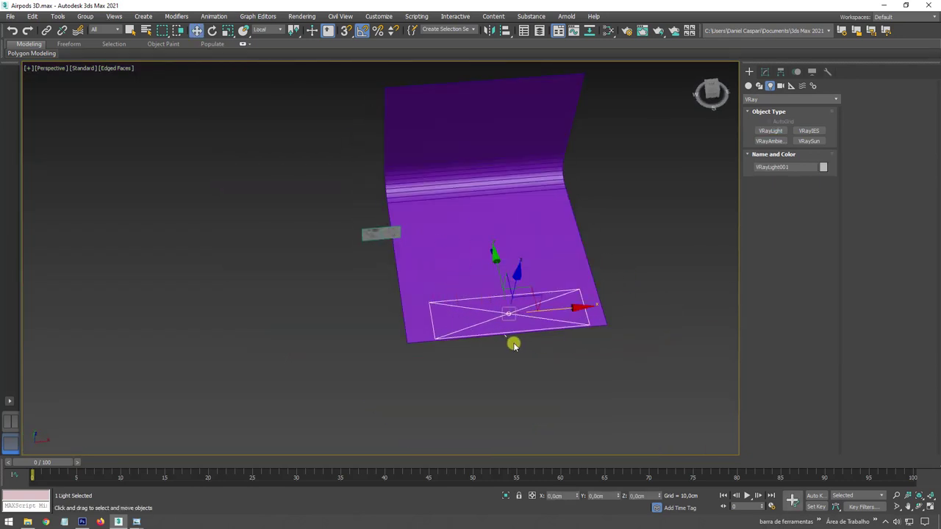
middle_click_drag(510, 342, 510, 279, "alt")
mouse_move(494, 266)
left_mouse_down()
mouse_move(554, 181)
mouse_move(572, 243)
mouse_move(479, 275)
left_mouse_up()
key("e")
scroll(463, 294, "up", 5)
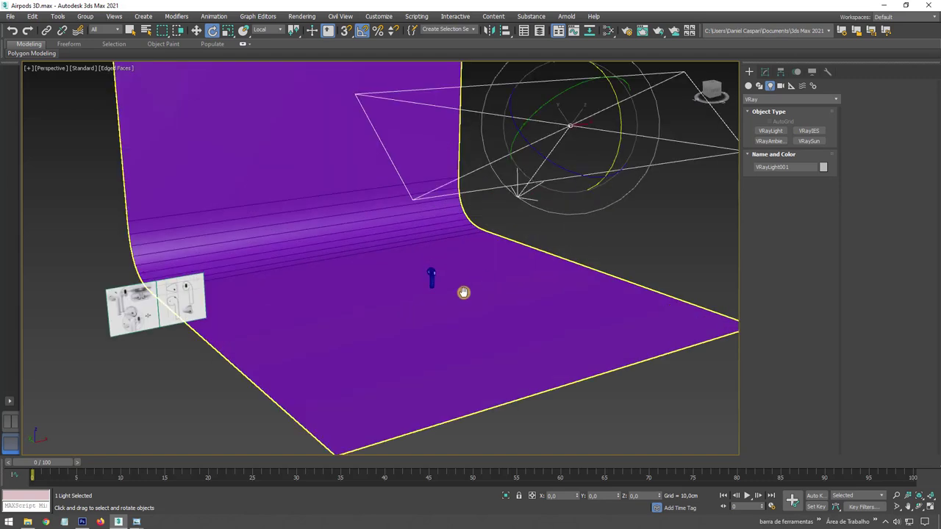
middle_click_drag(462, 294, 480, 303, "alt")
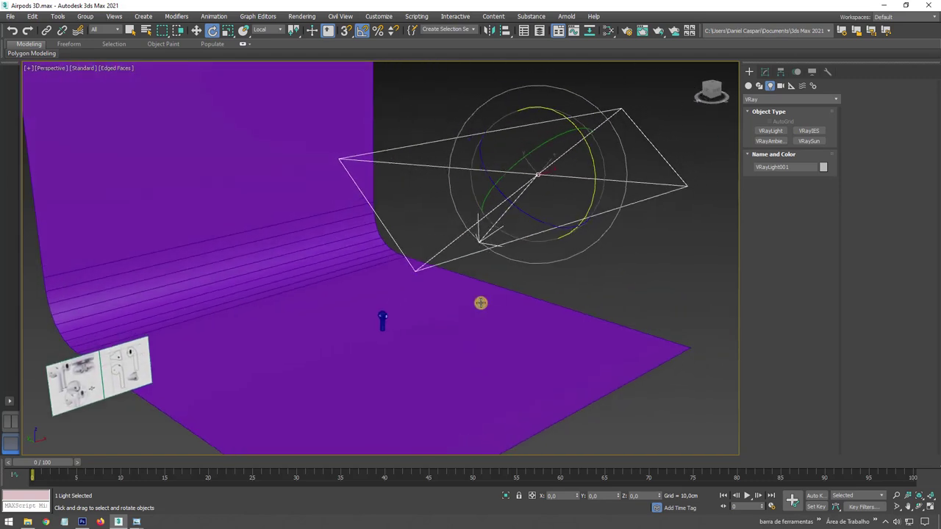
- Start an ActiveShade interactive V-Ray render of the scene
left_click(658, 30)
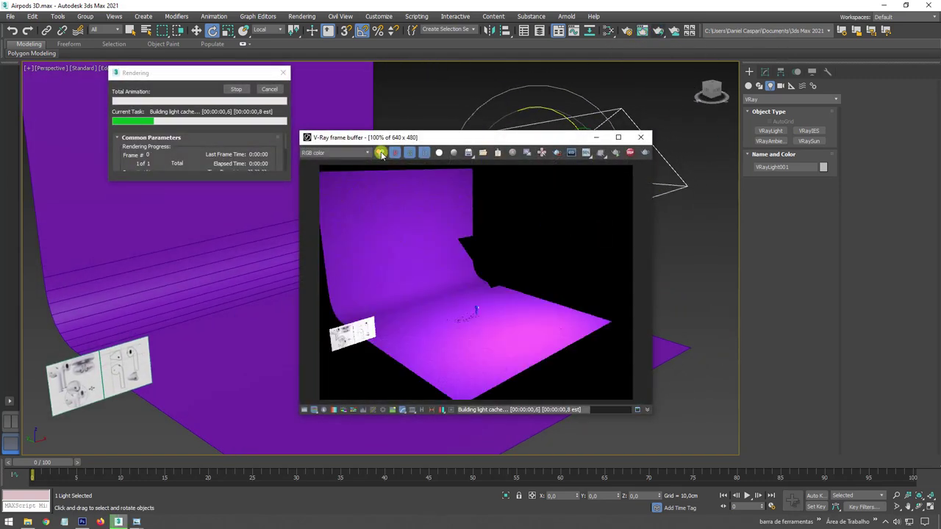
left_click(615, 152)
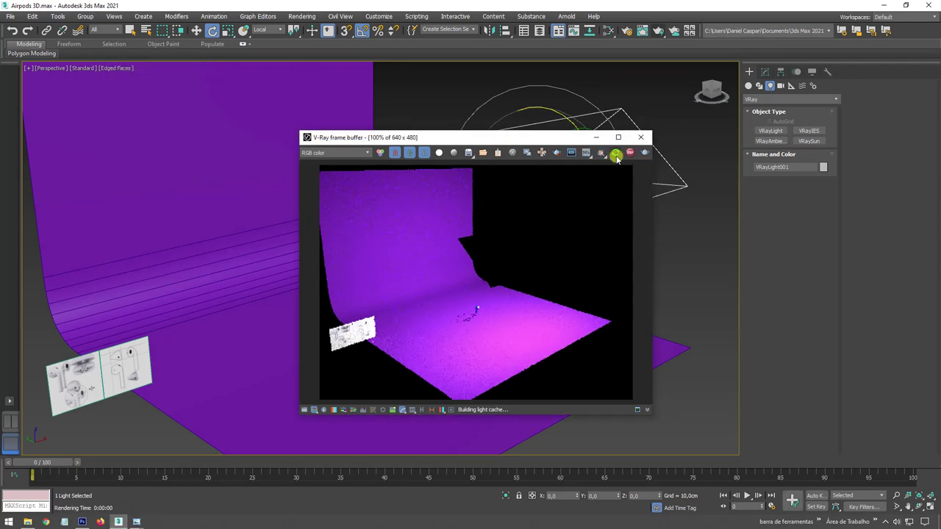
middle_click_drag(693, 294, 658, 266, "alt")
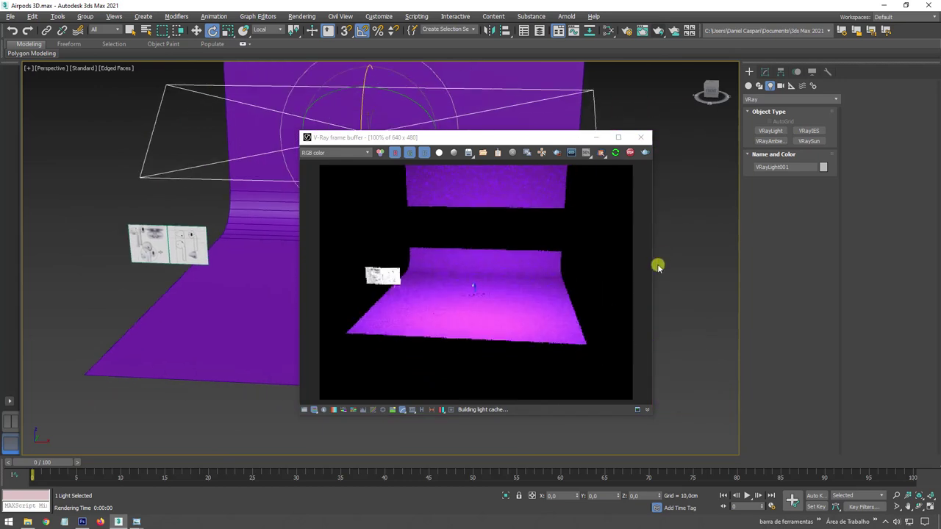
- Set VRayLight001's Multiplier to 22
left_click(764, 71)
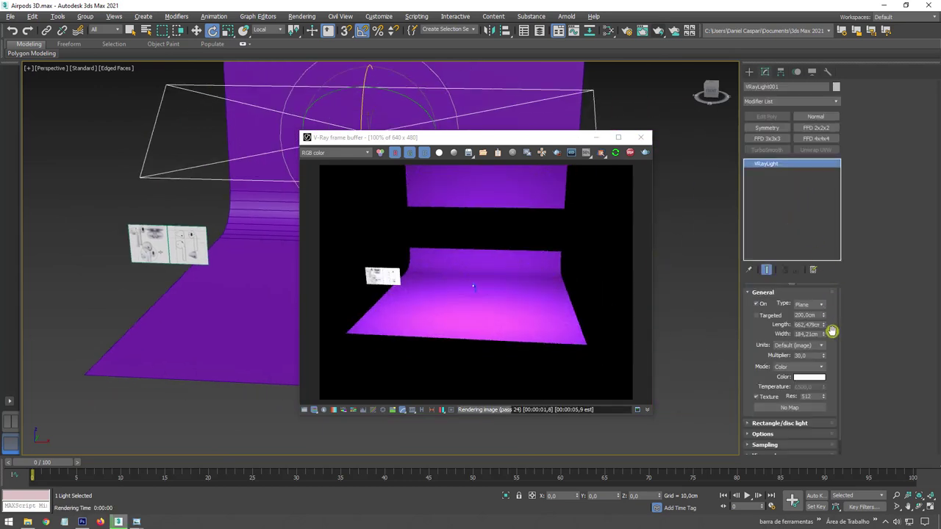
left_click_drag(823, 356, 818, 359)
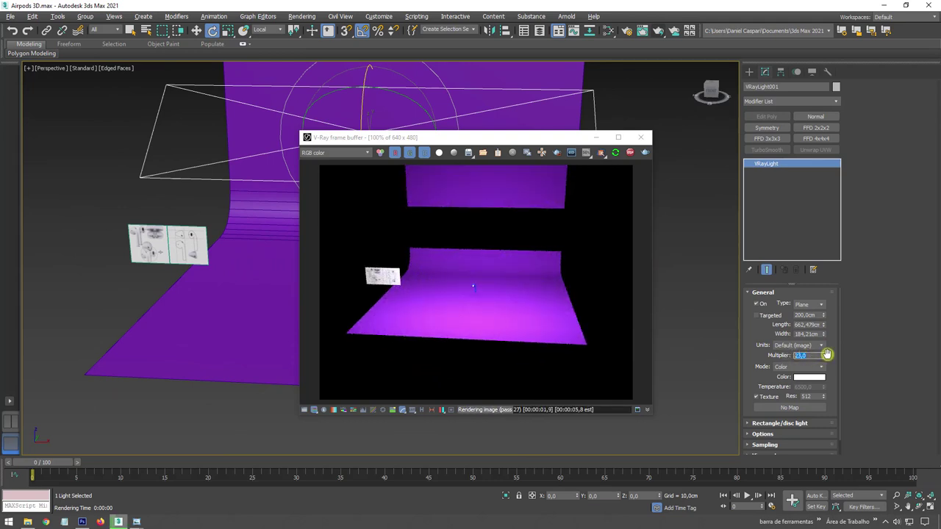
type("2")
key("Return")
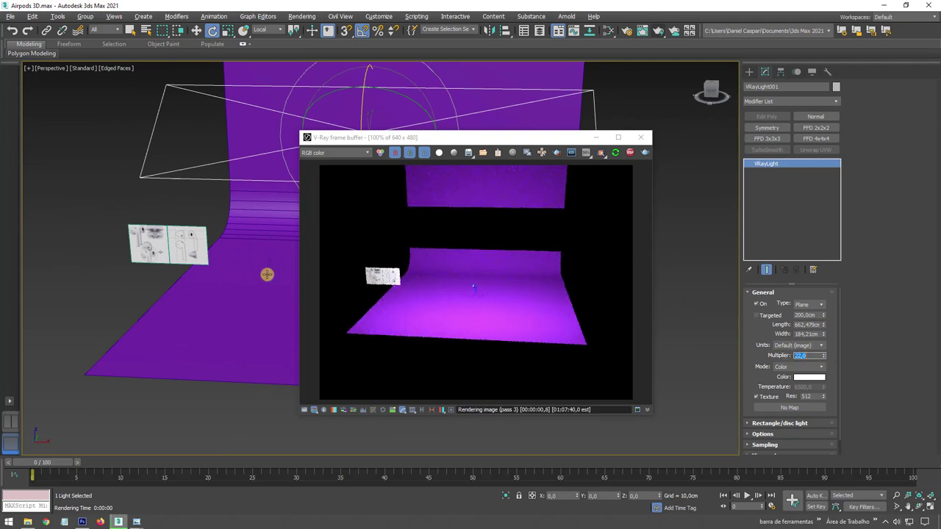
- Zoom the viewport onto the earbud and move the render window to the upper left
scroll(193, 267, "up", 2)
scroll(233, 258, "up", 3)
scroll(216, 242, "up", 2)
scroll(230, 243, "up", 2)
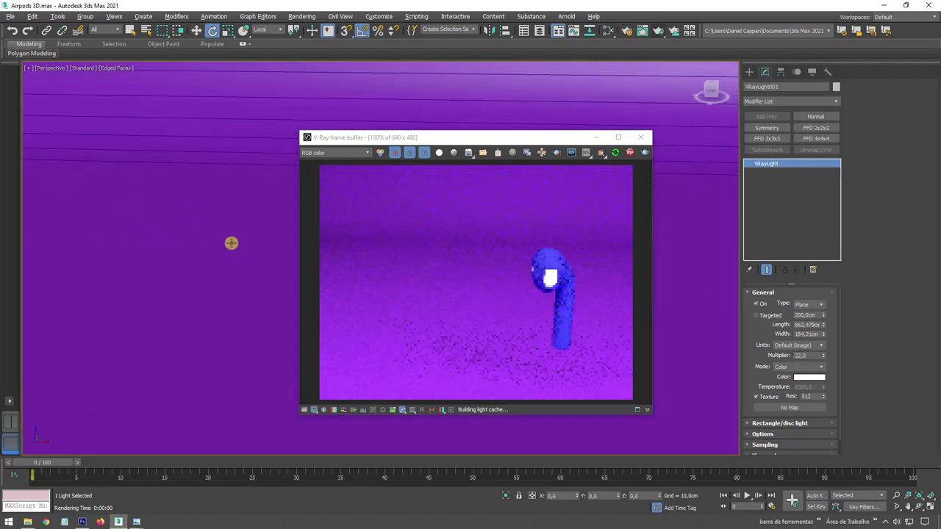
middle_click_drag(231, 244, 200, 236, "alt")
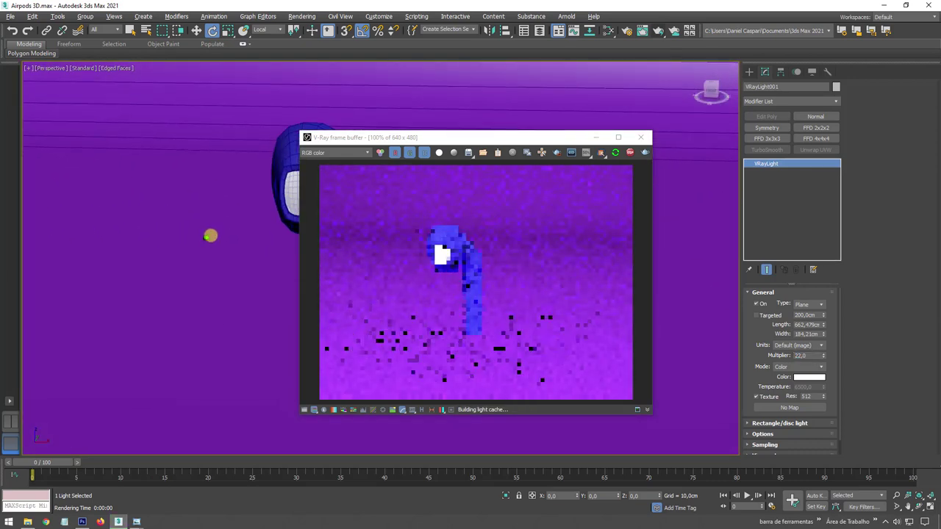
scroll(210, 235, "up", 3)
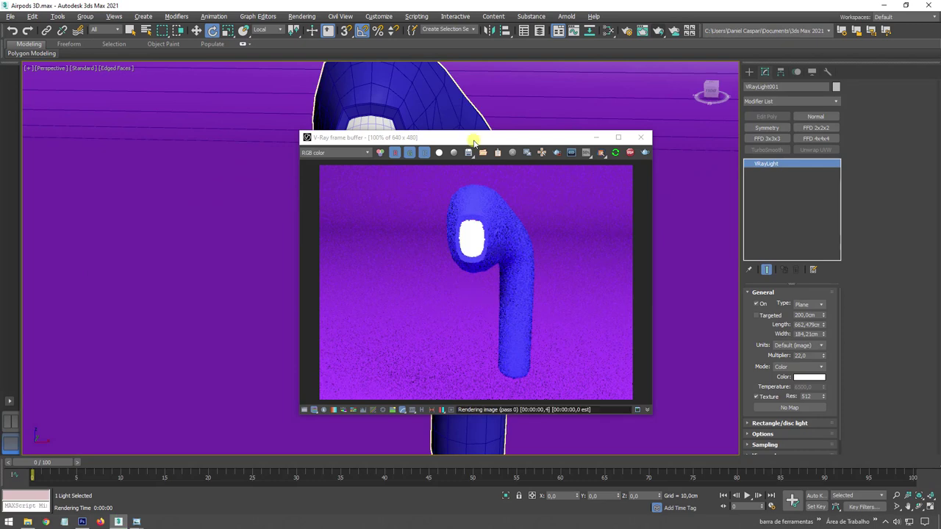
left_click_drag(474, 137, 724, 112)
mouse_move(472, 206)
middle_mouse_down()
mouse_move(448, 207)
mouse_move(463, 228)
middle_mouse_up()
mouse_move(769, 114)
left_mouse_down()
mouse_move(257, 77)
mouse_move(246, 64)
left_mouse_up()
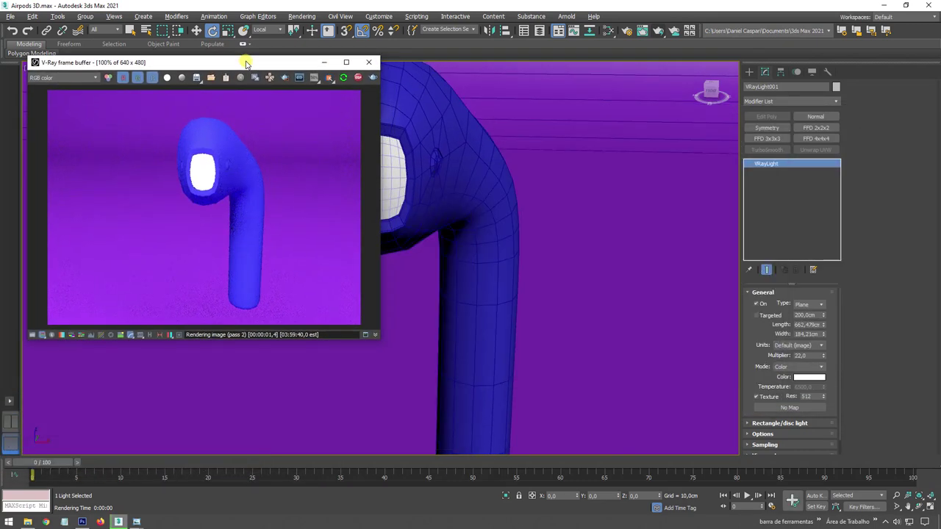
- Open the Slate Material Editor and delete the unused Material #27 node
left_click(607, 31)
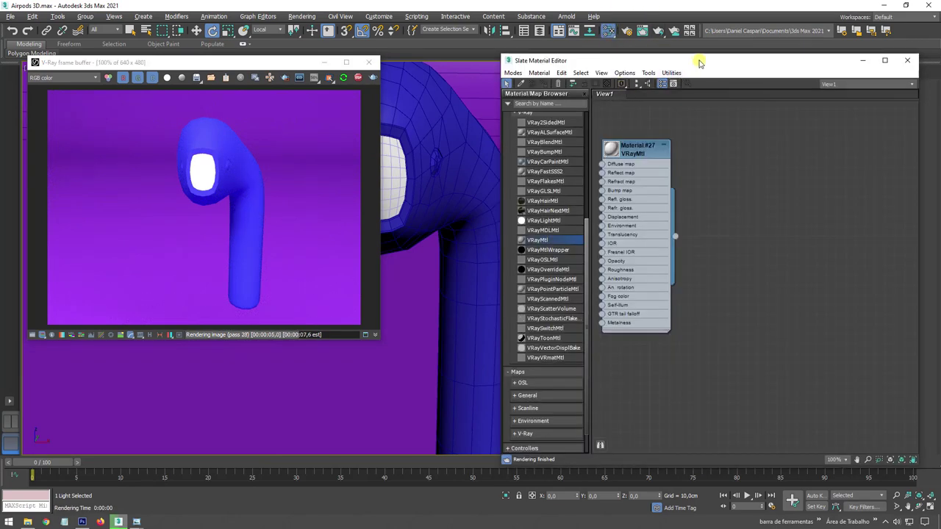
left_click_drag(697, 62, 648, 49)
mouse_move(609, 146)
left_mouse_down()
mouse_move(645, 147)
mouse_move(618, 135)
left_mouse_up()
left_click(648, 138)
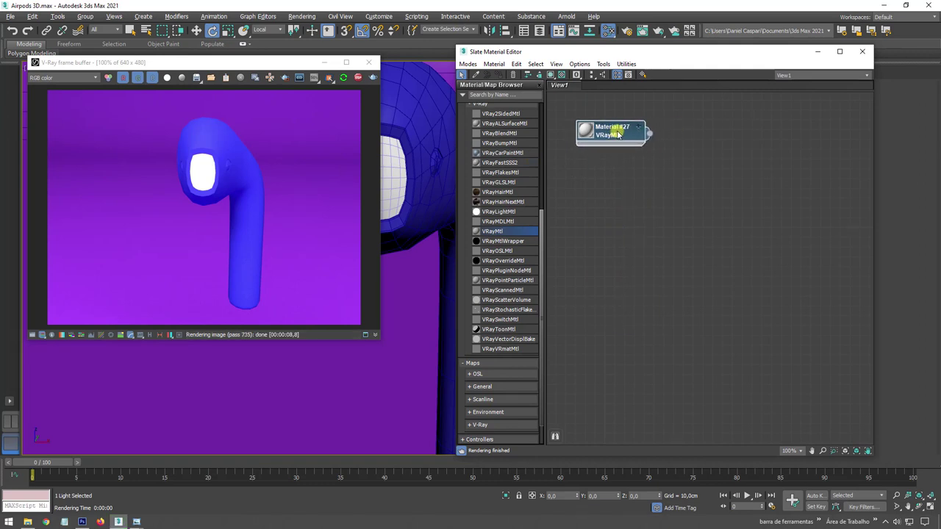
key("Delete")
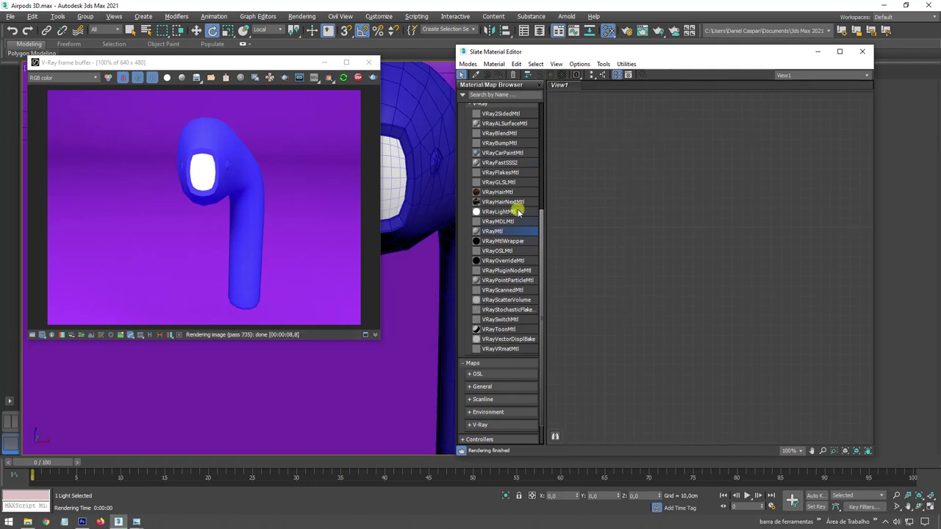
scroll(474, 117, "up", 1)
scroll(474, 118, "up", 1)
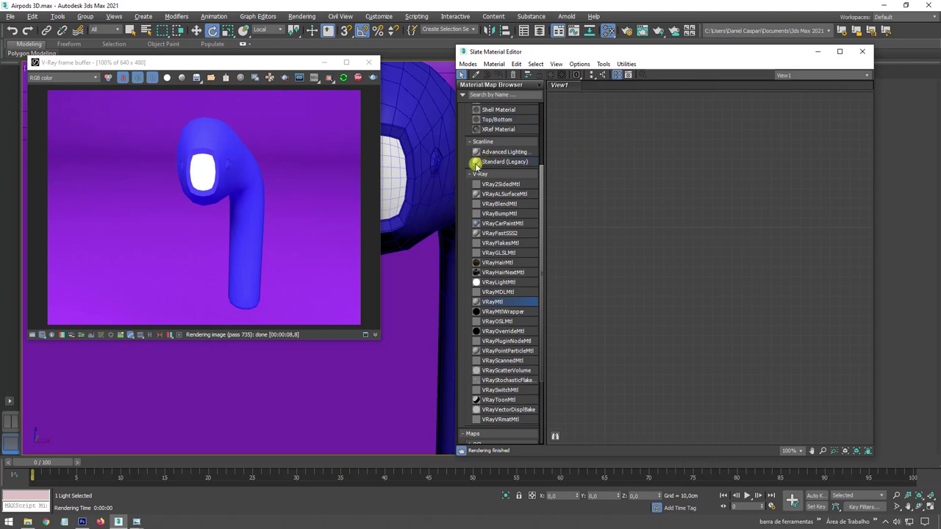
left_click(470, 175)
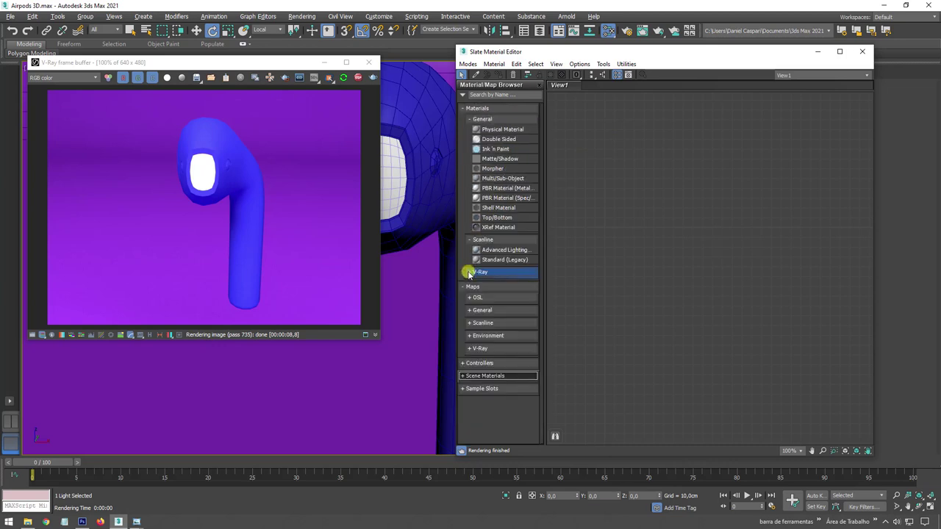
left_click(468, 273)
scroll(494, 266, "down", 2)
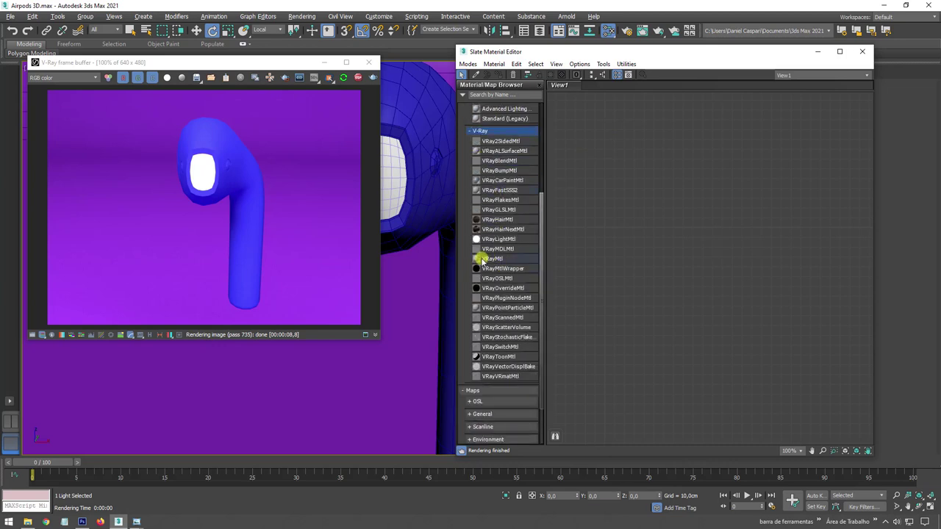
- Add a VRayMtl named BG and assign it to the backdrop
left_click_drag(641, 161, 606, 147)
double_click(636, 160)
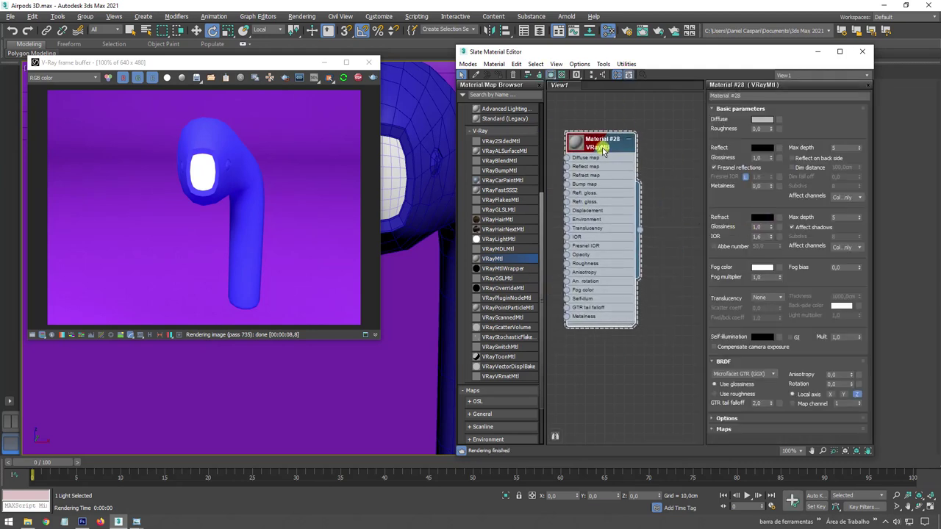
left_click(711, 96)
type("BG")
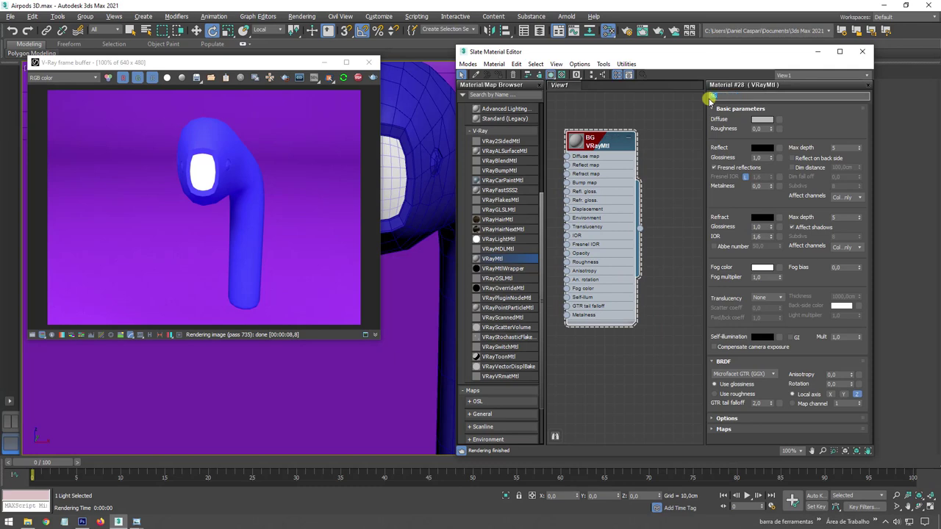
left_click_drag(640, 229, 318, 386)
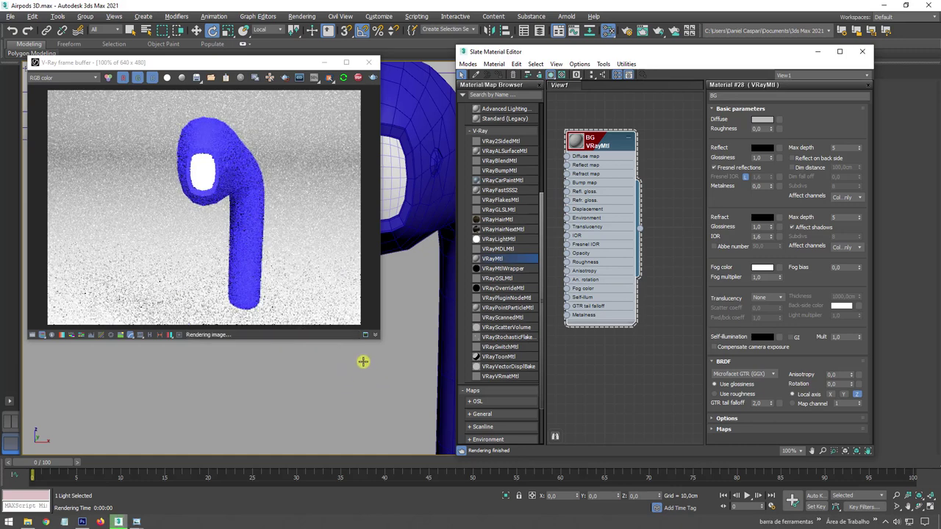
- Set the BG material's diffuse colour to grey value 66
left_click(762, 119)
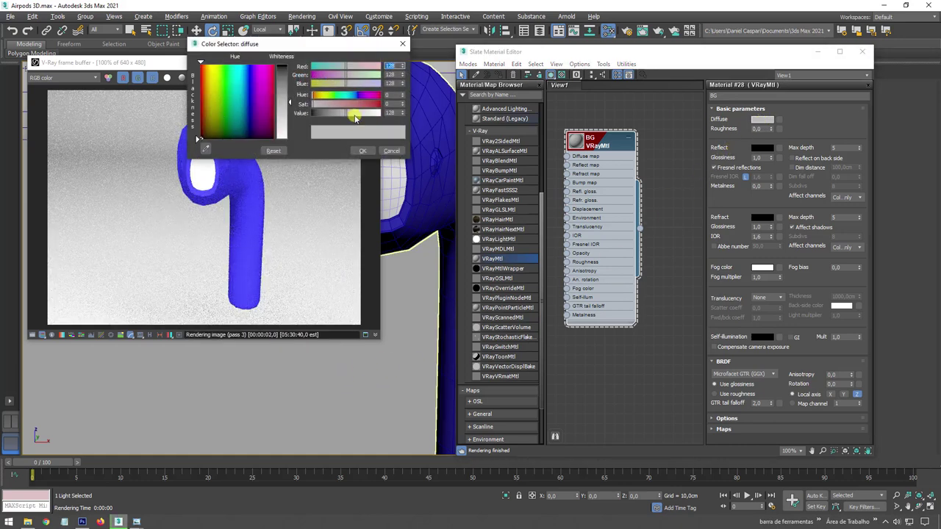
left_click_drag(361, 111, 329, 115)
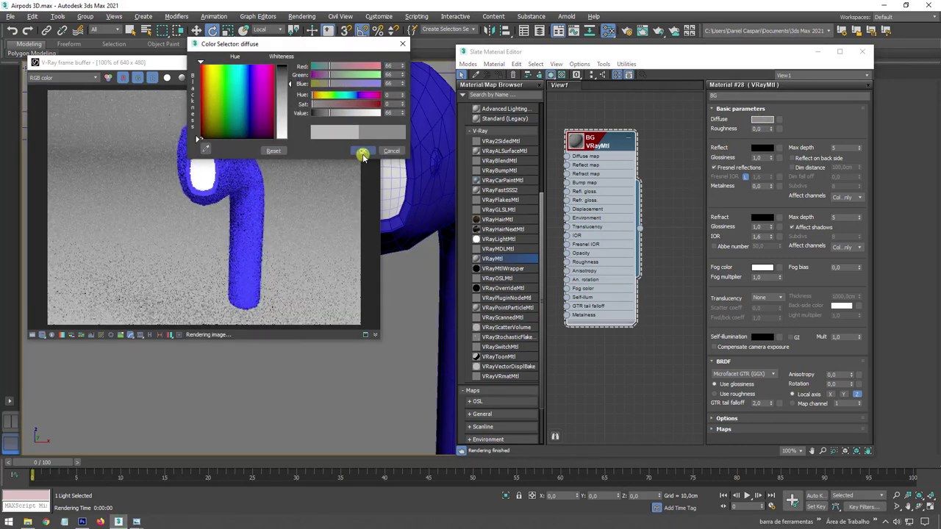
left_click(362, 151)
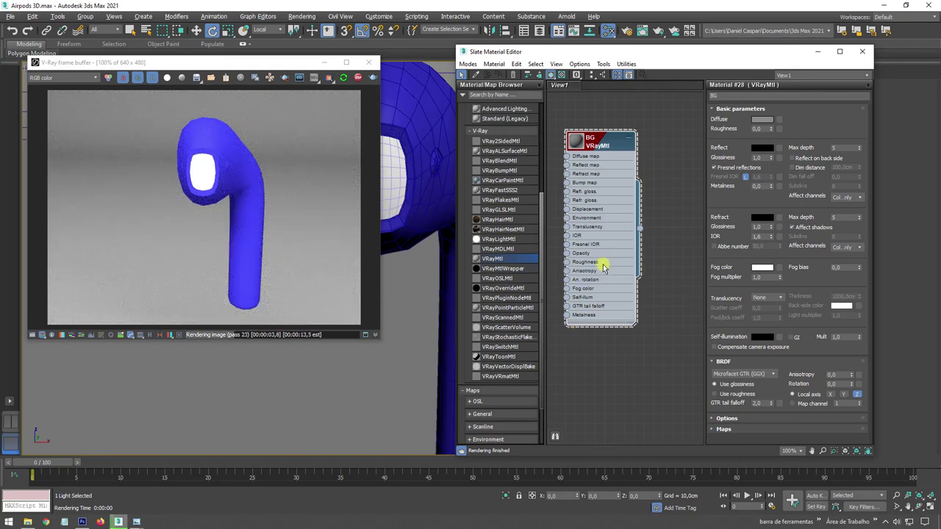
left_click_drag(609, 146, 628, 145)
left_click(449, 125)
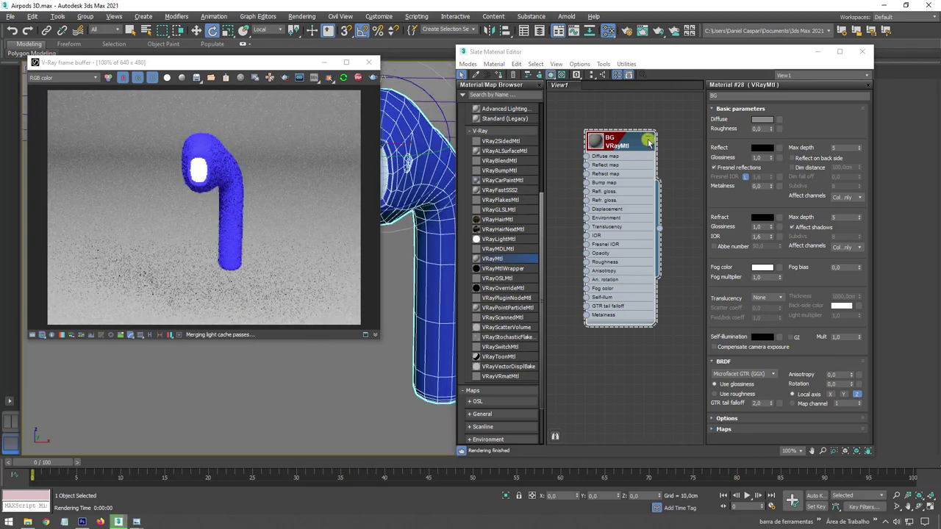
- Copy the BG material node and rename the copy plástico
double_click(625, 140)
left_click_drag(627, 143, 628, 204, "shift")
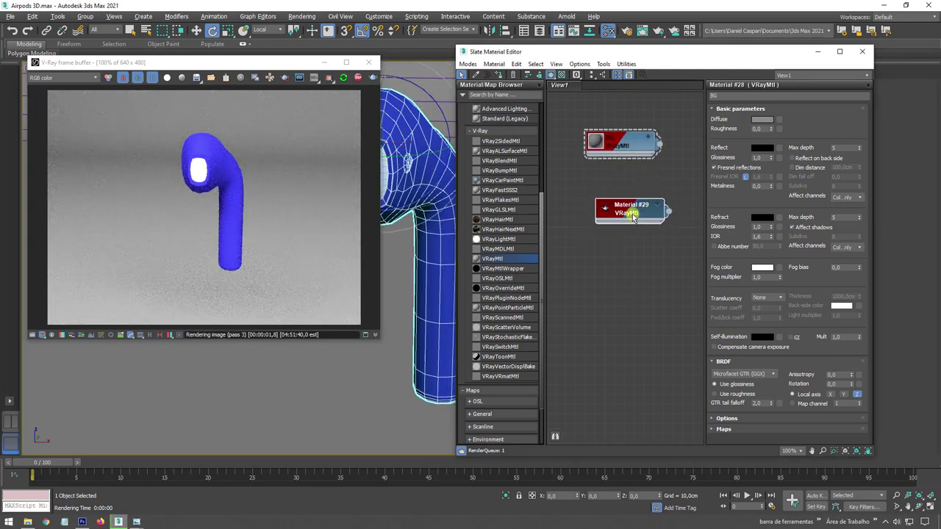
left_click(637, 208)
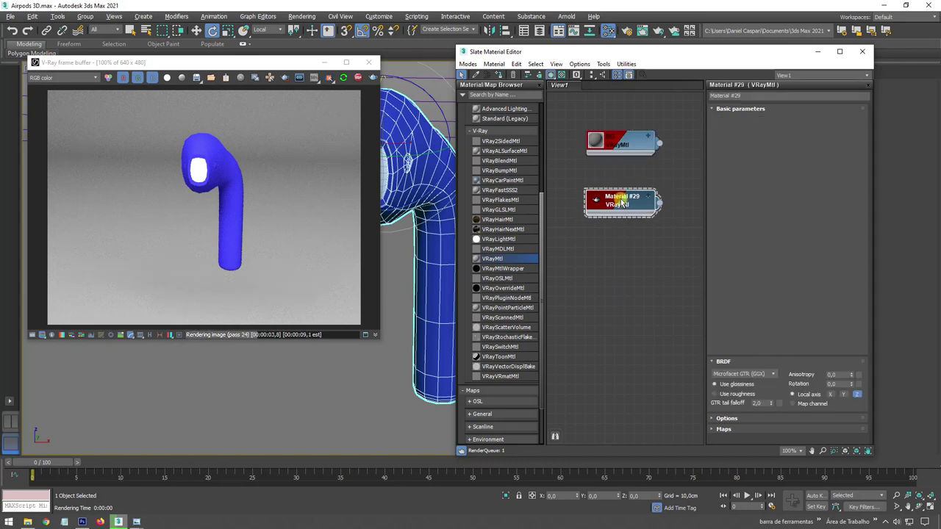
left_click_drag(752, 96, 705, 97)
type("plá")
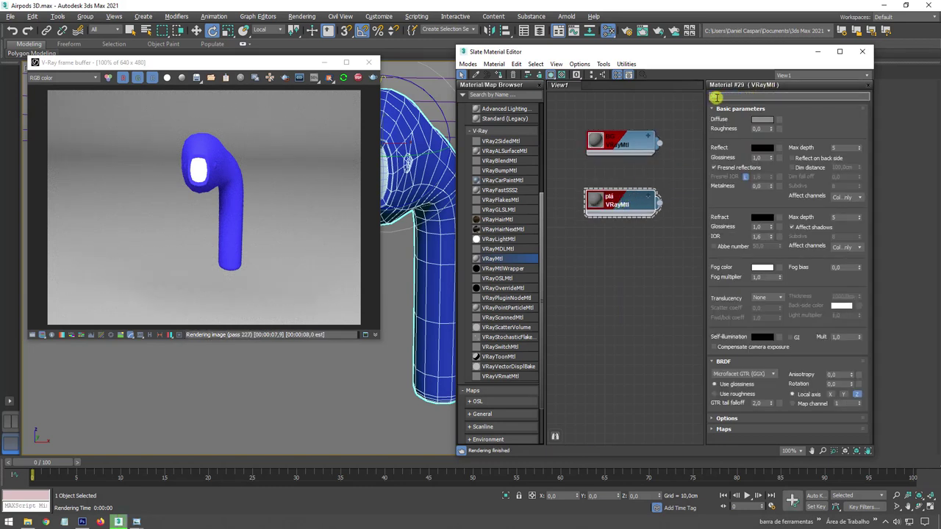
type("stico")
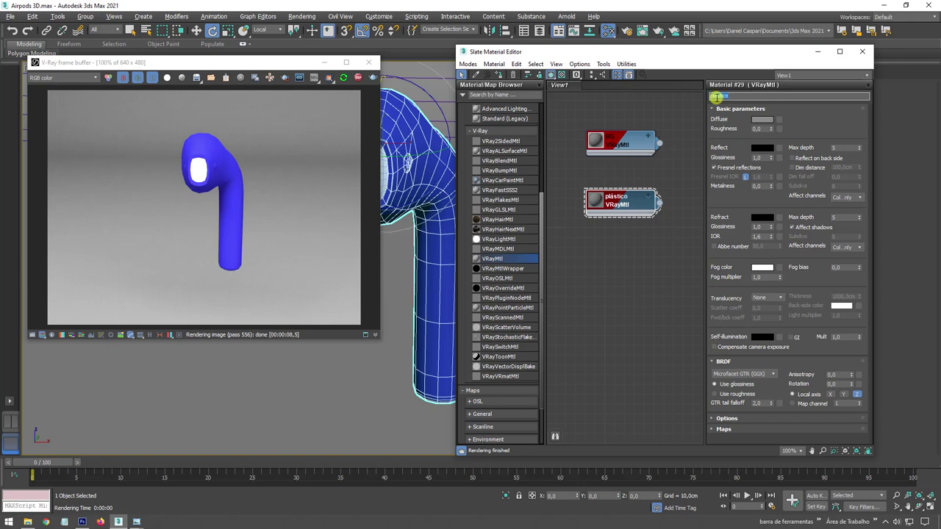
- Set plástico's diffuse to pure white and assign it to the earbud
left_click(763, 119)
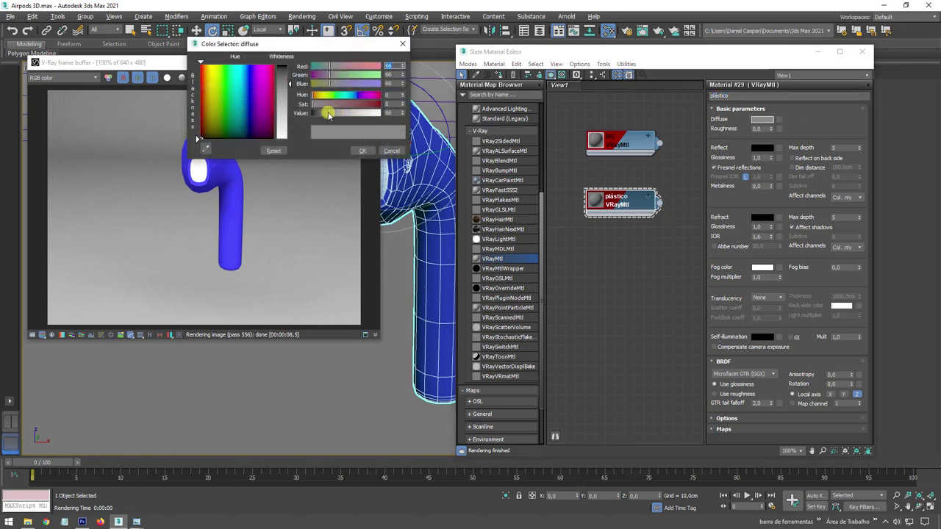
left_click_drag(328, 114, 382, 114)
left_click(362, 150)
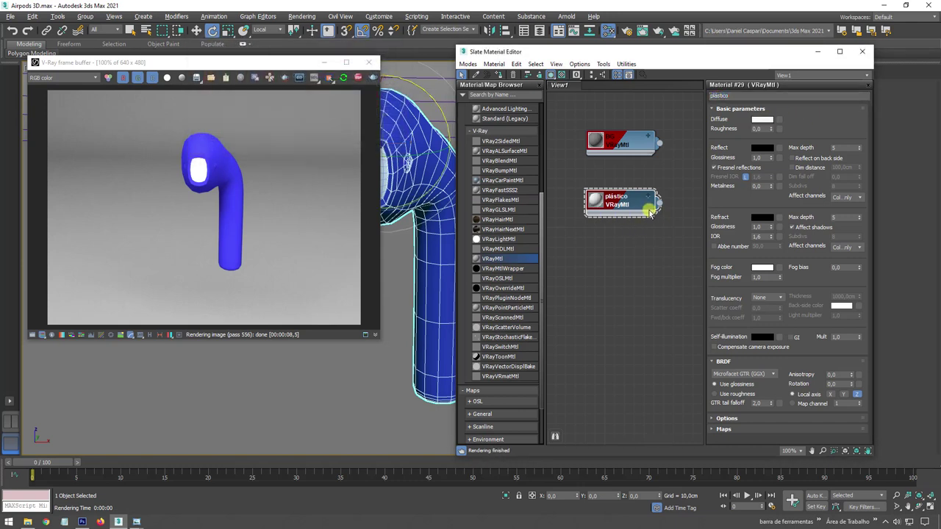
left_click(441, 275)
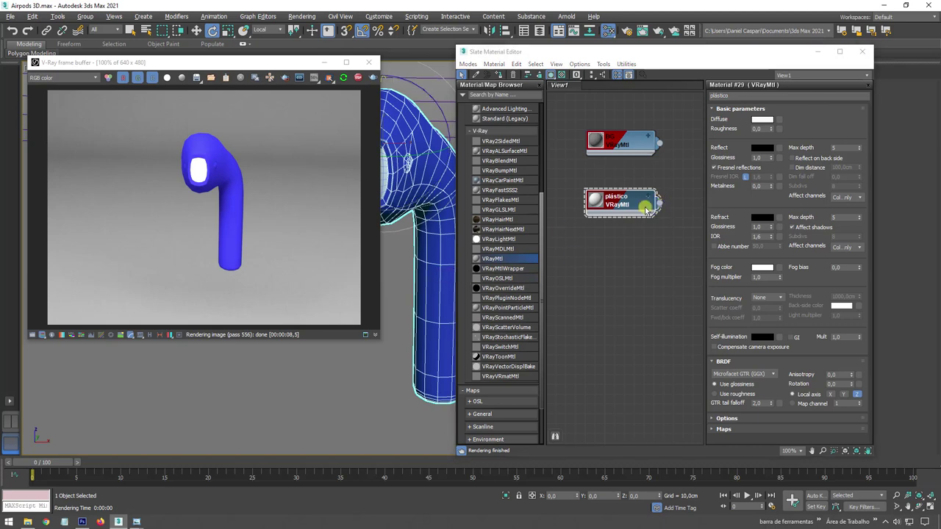
left_click_drag(663, 204, 548, 298)
left_click_drag(435, 263, 405, 206)
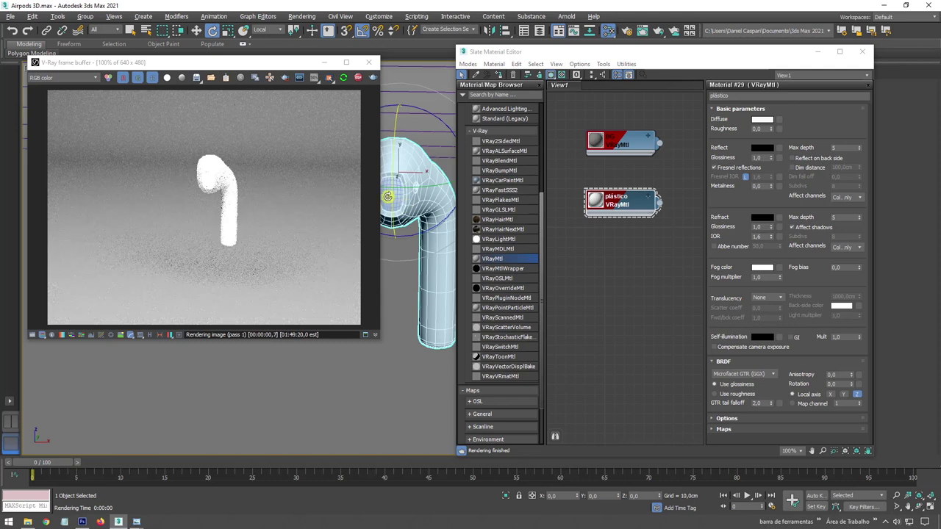
- Bring the earbud close into view and select its head parts and stem
left_click_drag(395, 289, 414, 203)
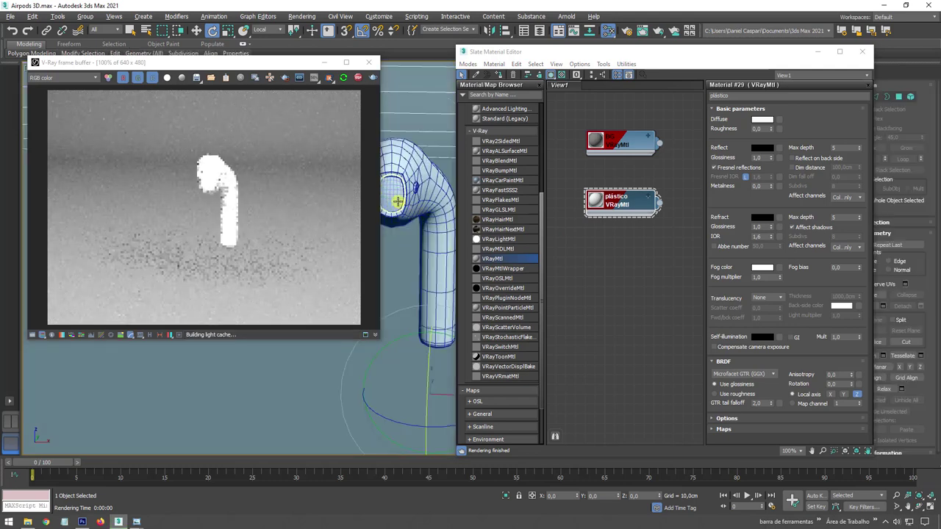
left_click(197, 30)
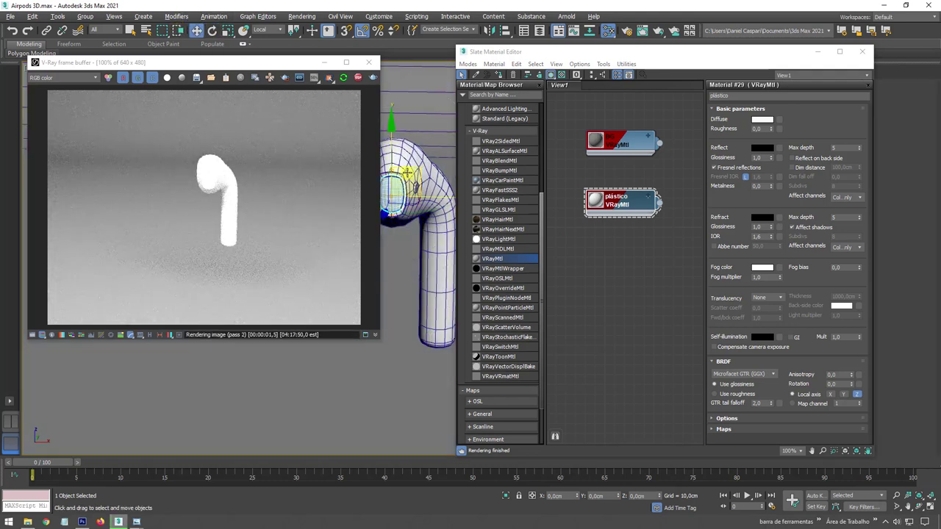
left_click_drag(395, 192, 460, 207)
scroll(449, 204, "down", 2)
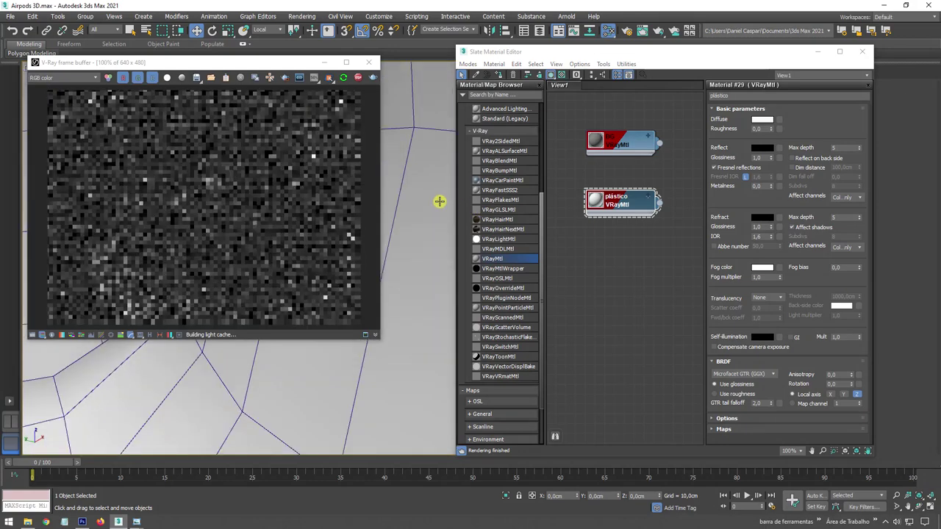
scroll(435, 203, "down", 2)
scroll(437, 211, "down", 2)
scroll(438, 224, "down", 2)
scroll(426, 227, "down", 2)
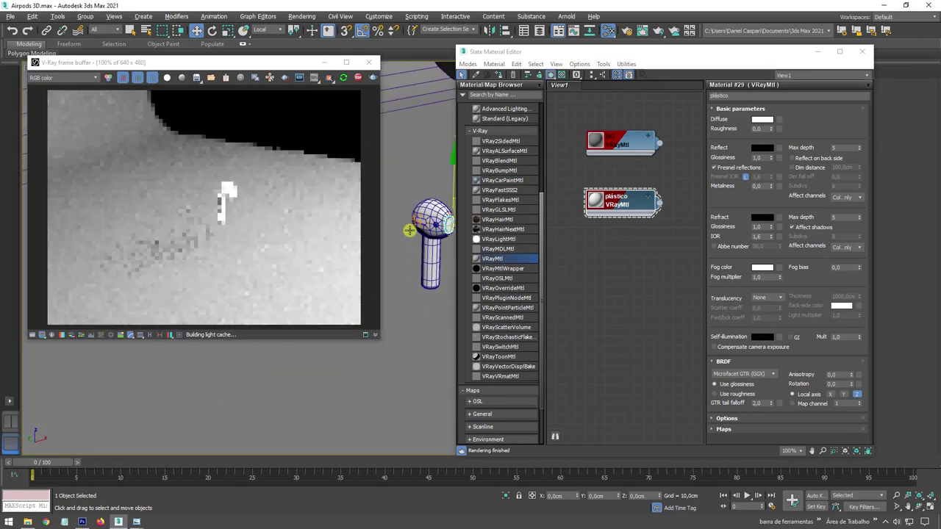
left_click_drag(411, 199, 449, 252)
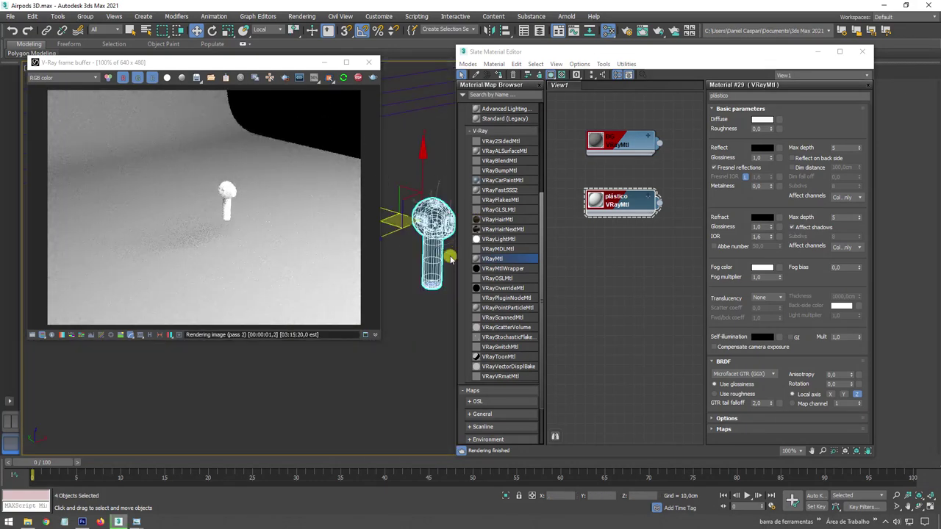
left_click(432, 257, "ctrl")
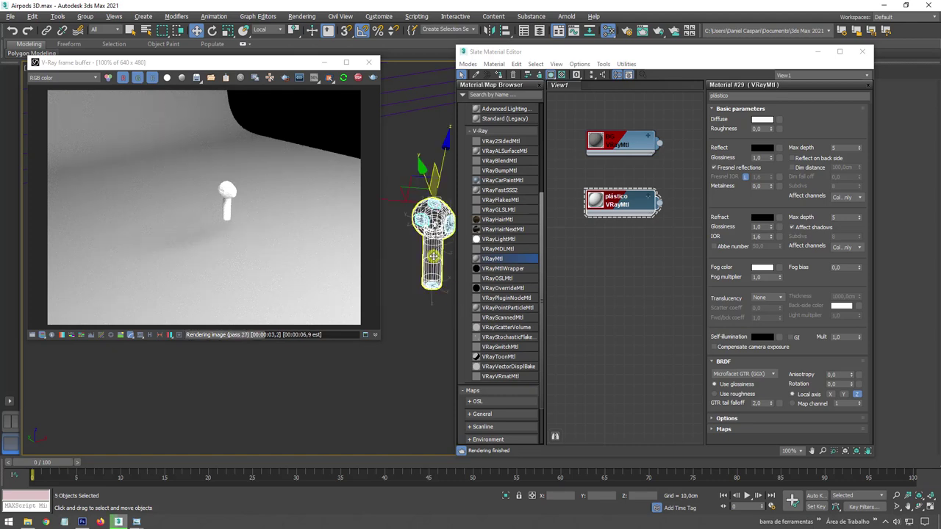
- Add a new VRayMtl named tela and assign it to the selected grille parts
left_click_drag(604, 207, 625, 245, "shift")
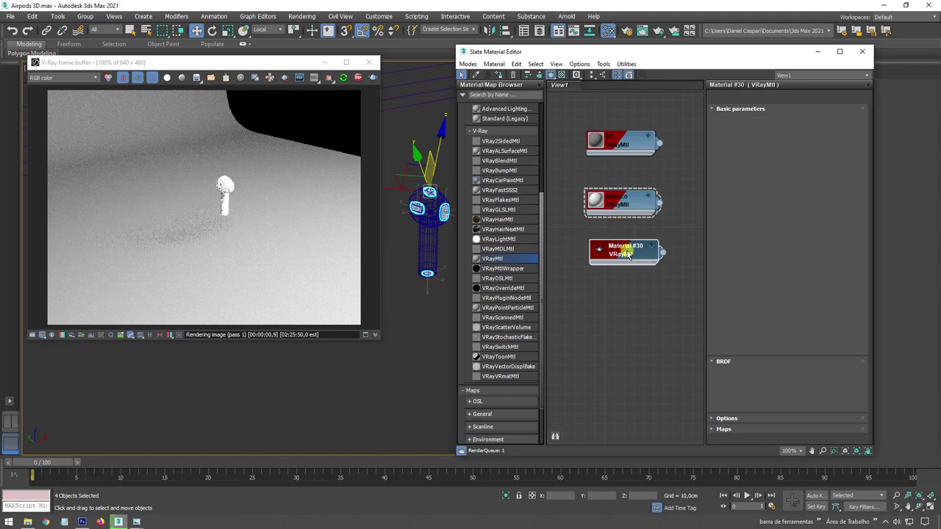
right_click(627, 252)
left_click(663, 269)
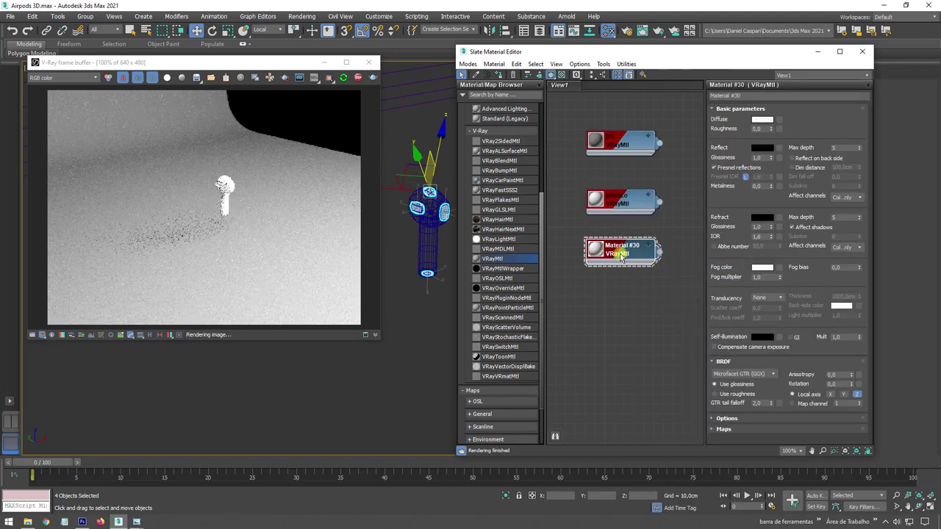
left_click(705, 95)
type("tela")
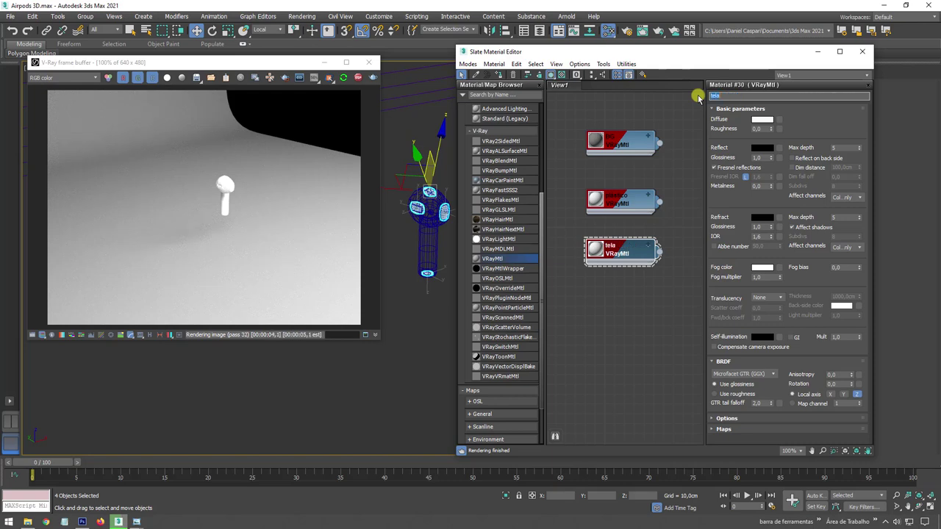
left_click_drag(623, 250, 634, 250)
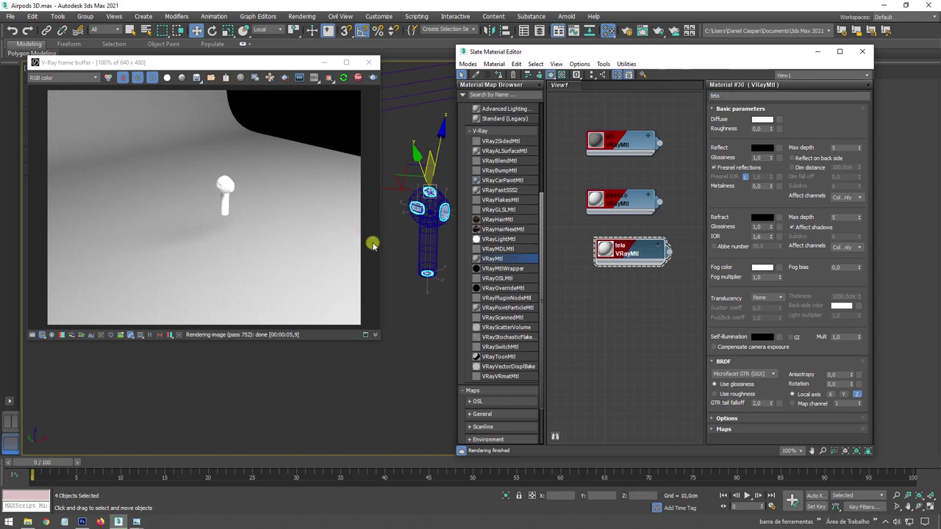
left_click(350, 271)
scroll(439, 246, "up", 3)
scroll(426, 252, "up", 2)
scroll(422, 254, "up", 2)
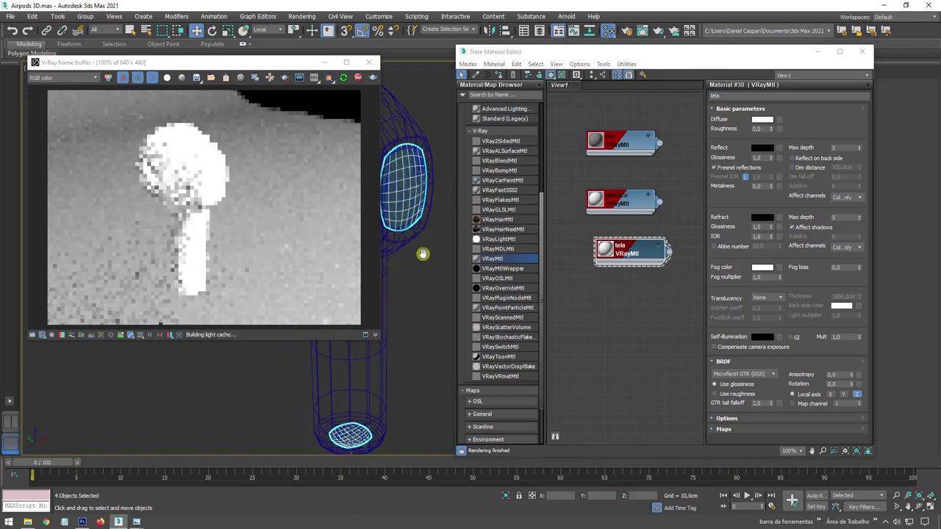
- Set tela's diffuse colour to red and pan along the earbud to check it
left_click(762, 119)
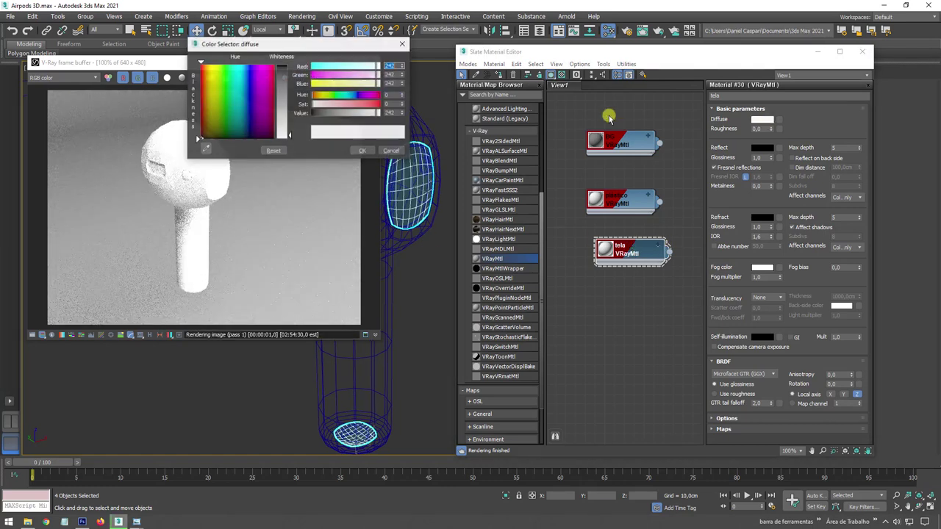
left_click_drag(357, 109, 379, 107)
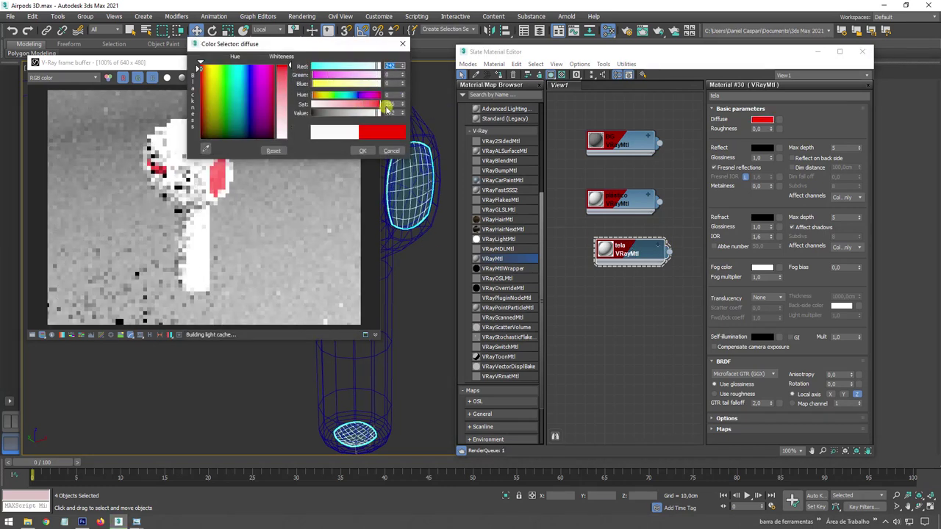
left_click(363, 151)
scroll(416, 228, "up", 2)
middle_click_drag(426, 210, 426, 153)
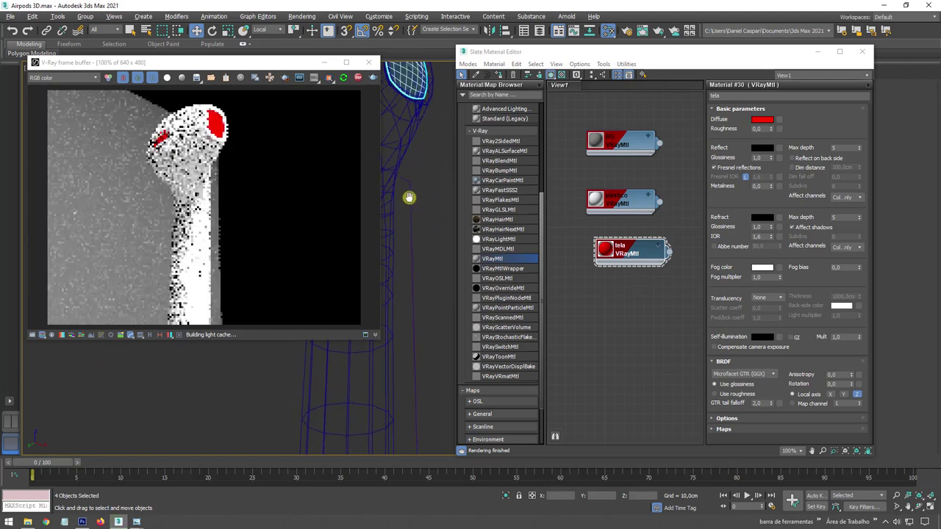
mouse_move(409, 195)
middle_mouse_down()
mouse_move(415, 55)
mouse_move(417, 256)
middle_mouse_up()
- Rearrange the BG and plástico nodes and move the material editor window up
left_click_drag(600, 140, 609, 141)
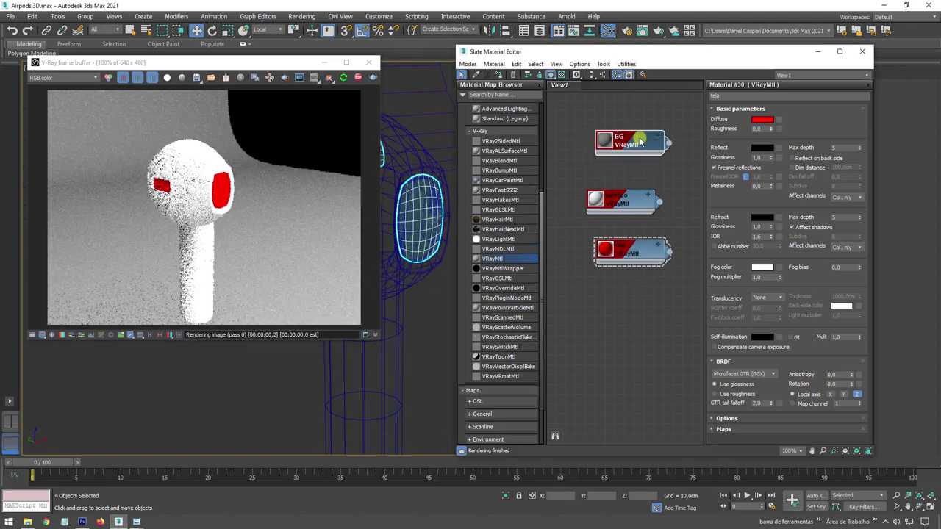
left_click_drag(617, 205, 616, 193)
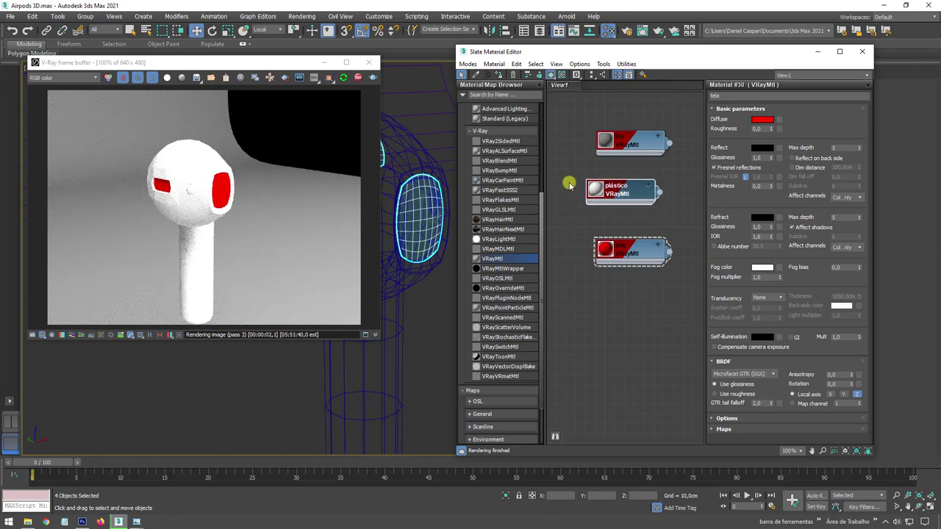
scroll(596, 196, "down", 1)
scroll(598, 197, "down", 1)
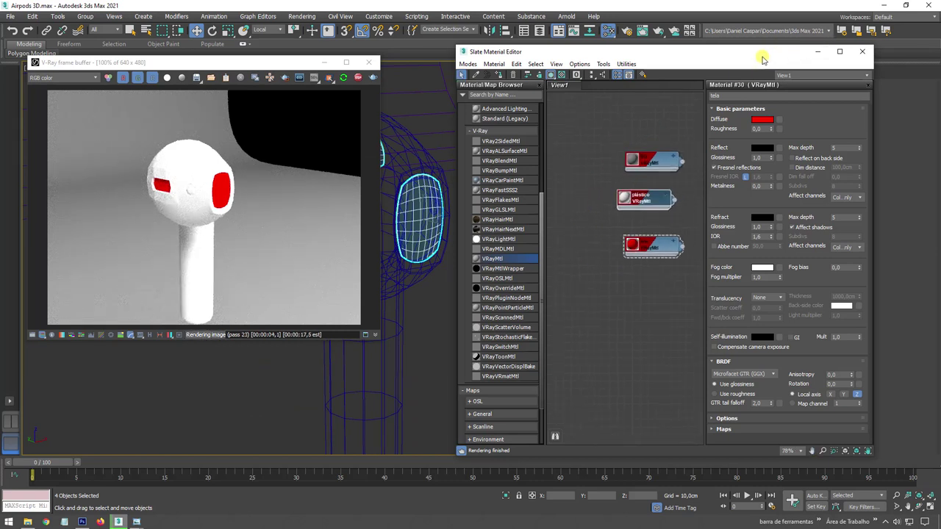
left_click_drag(762, 59, 759, 49)
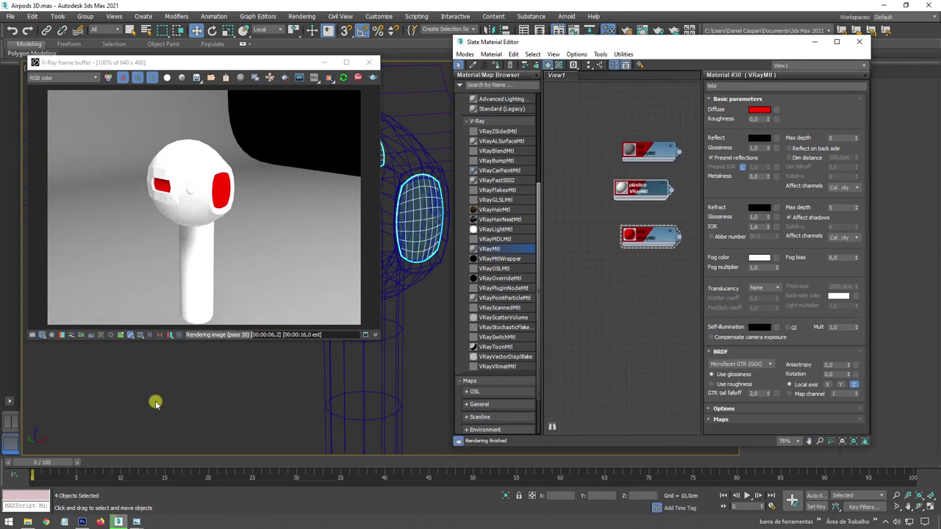
- Open the texturas folder in Referências and select its three texture images
left_click(25, 521)
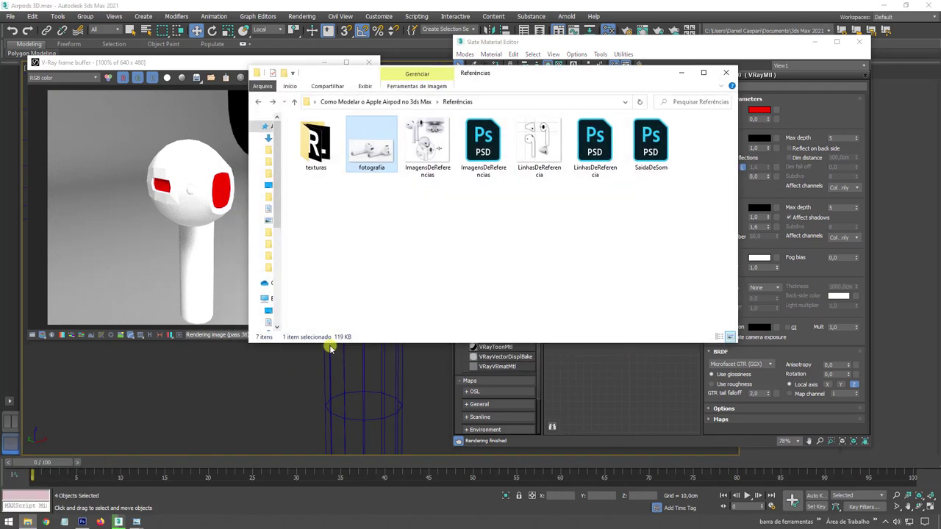
left_click(512, 274)
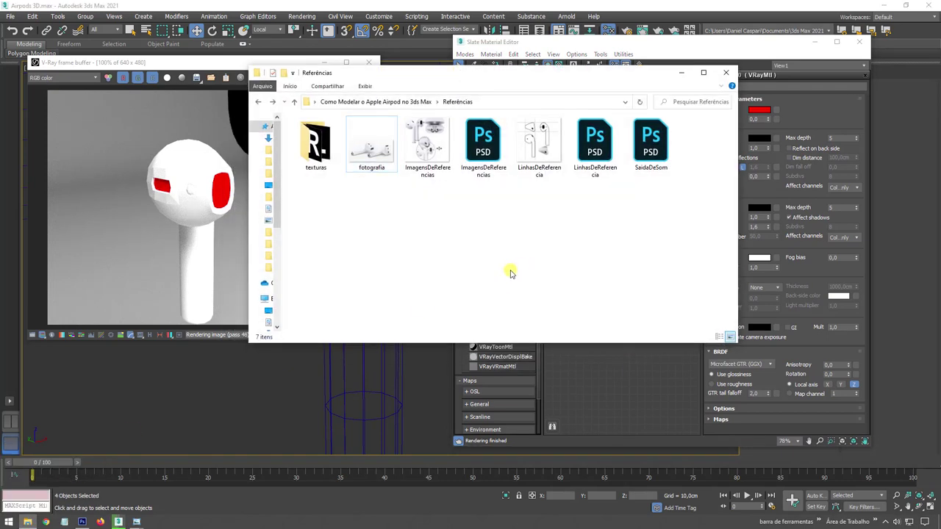
double_click(314, 146)
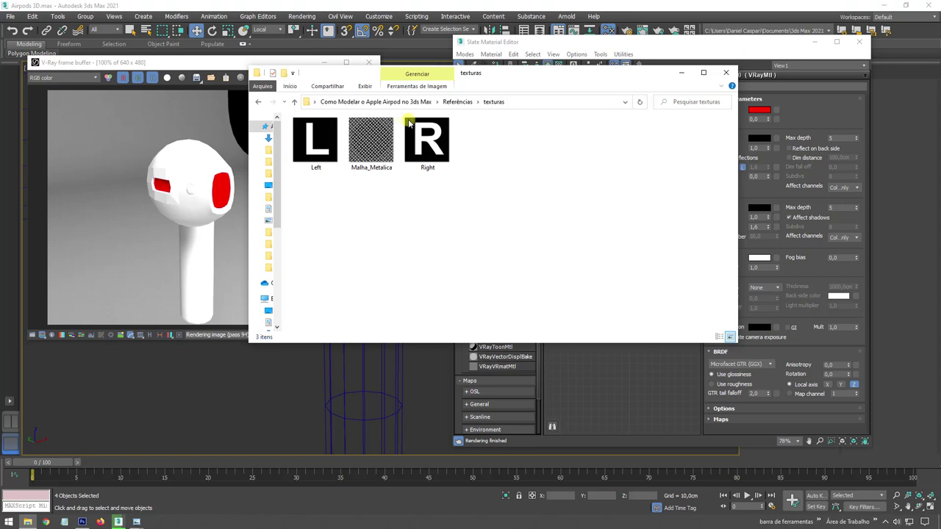
left_click_drag(563, 82, 423, 98)
left_click_drag(353, 237, 143, 134)
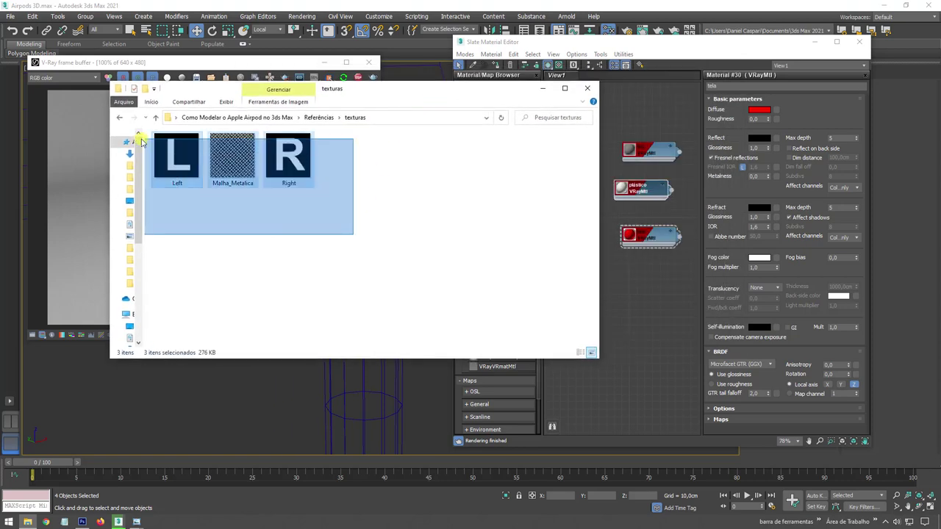
- Preview Malha_Metalica, Right and Left in Photo Viewer, then close it
double_click(236, 156)
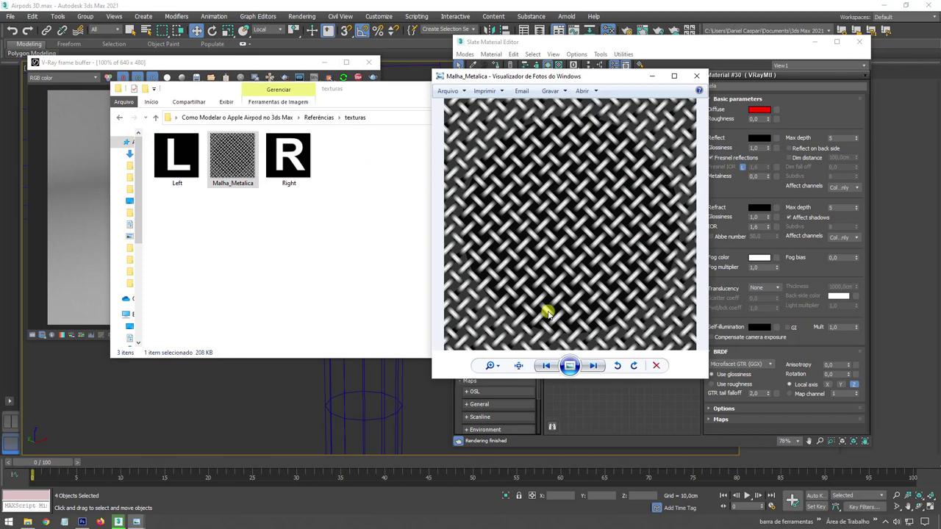
left_click(592, 366)
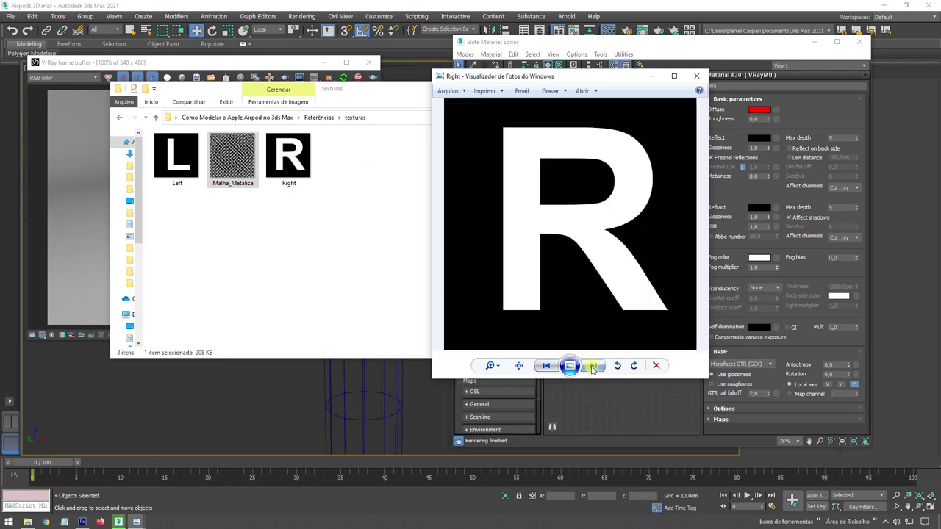
left_click(593, 367)
left_click(593, 368)
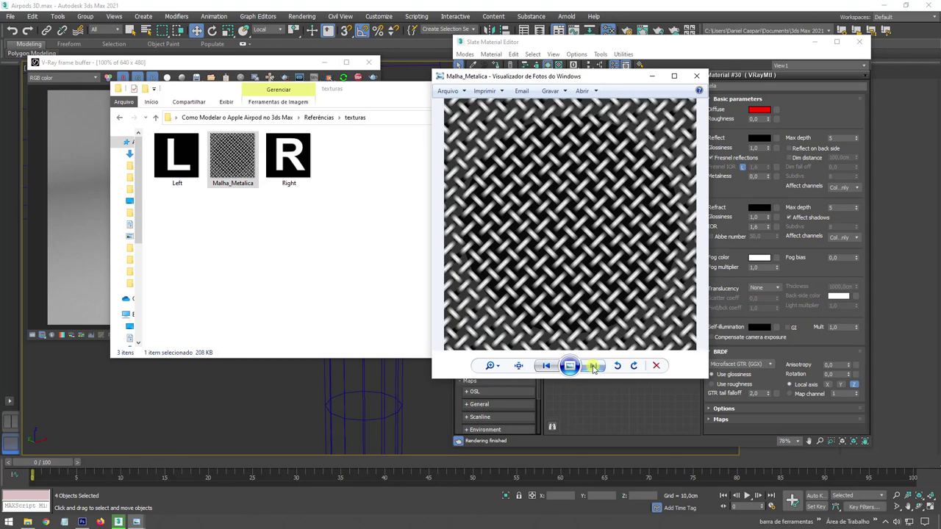
left_click(593, 368)
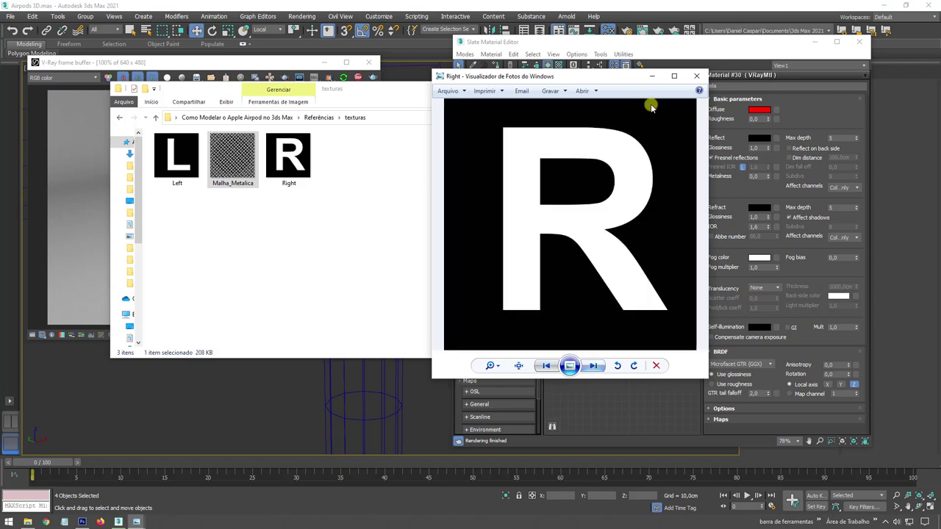
left_click(696, 76)
- Add the Right, Malha_Metalica and Left images to the Slate View as bitmap nodes
left_click_drag(432, 92, 339, 120)
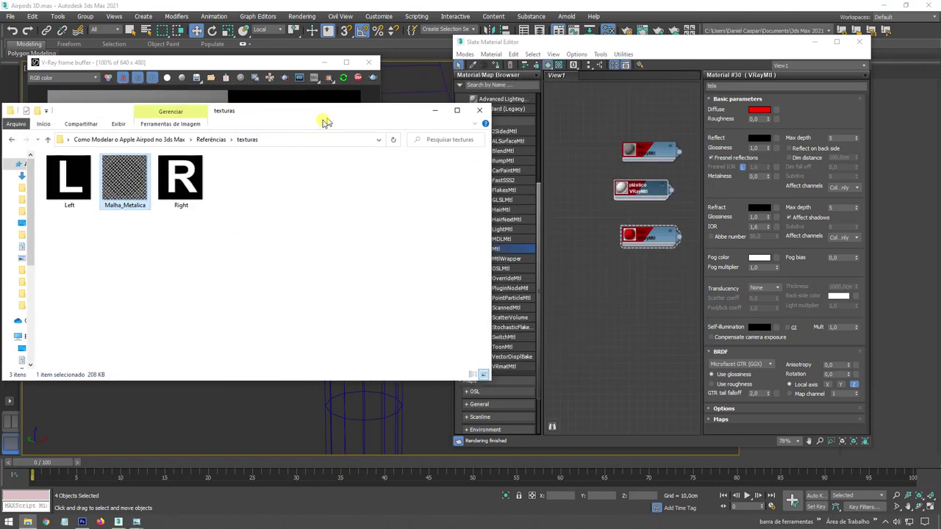
left_click_drag(195, 185, 590, 144)
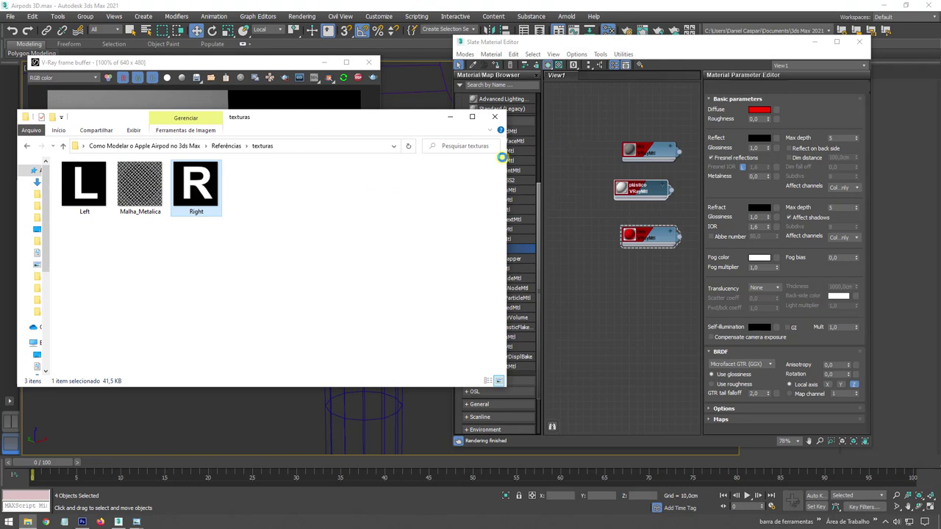
left_click_drag(139, 185, 584, 176)
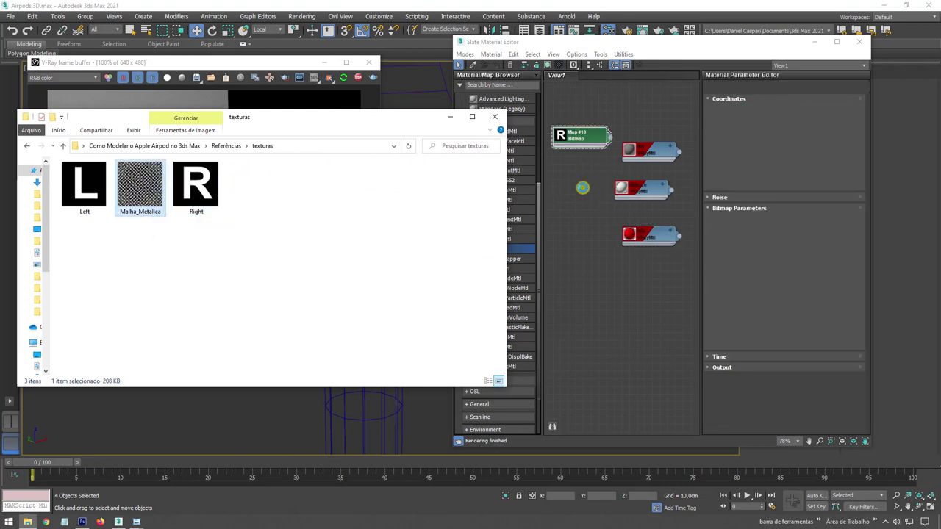
mouse_move(84, 186)
left_mouse_down()
mouse_move(572, 228)
mouse_move(581, 110)
mouse_move(649, 120)
left_mouse_up()
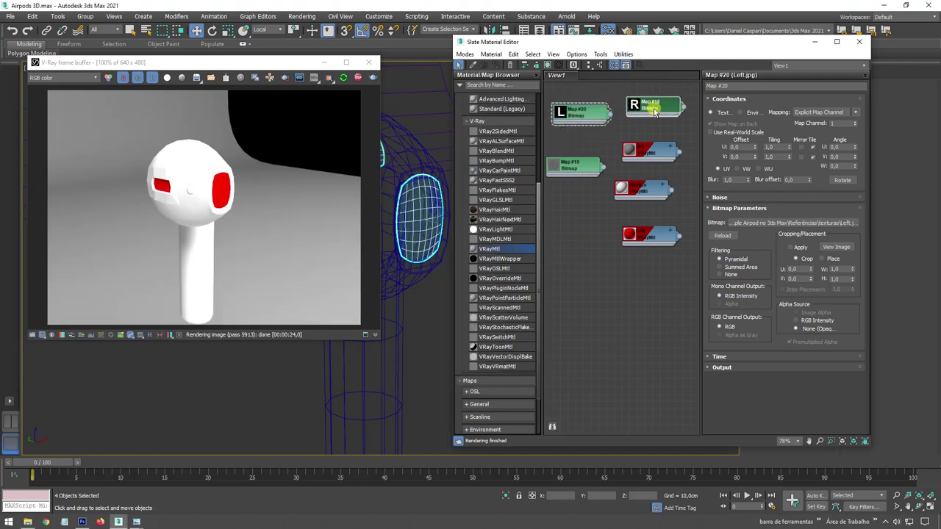
left_click_drag(580, 162, 579, 156)
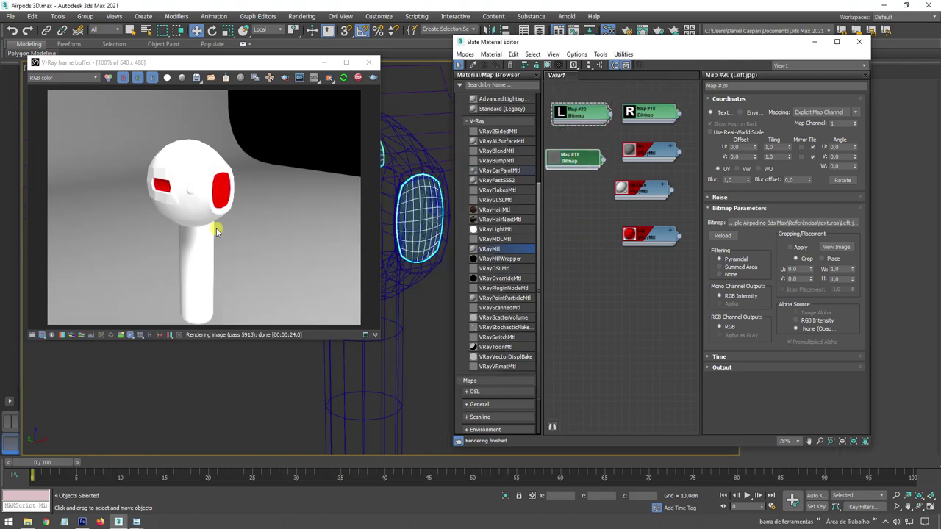
- From the main project folder, add kitchen.hdr to the material editor as a bitmap node
left_click(31, 521)
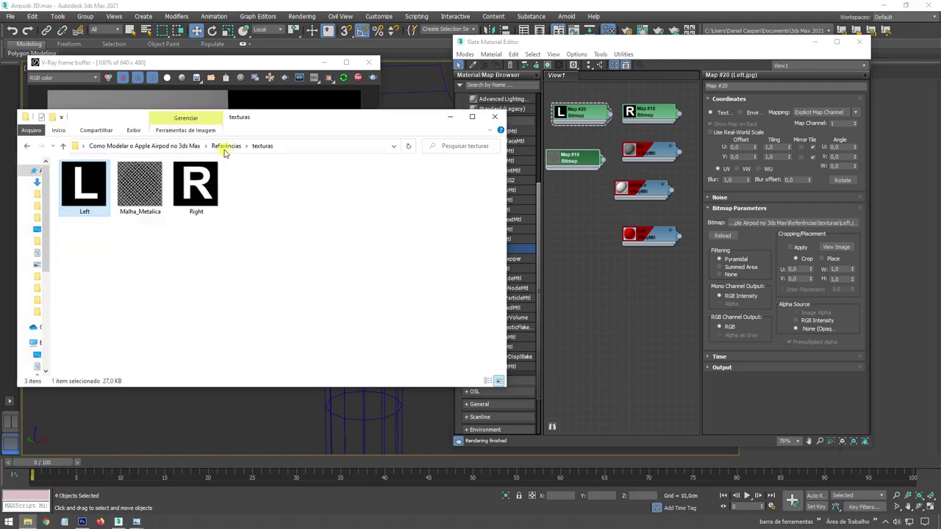
key("alt+Up")
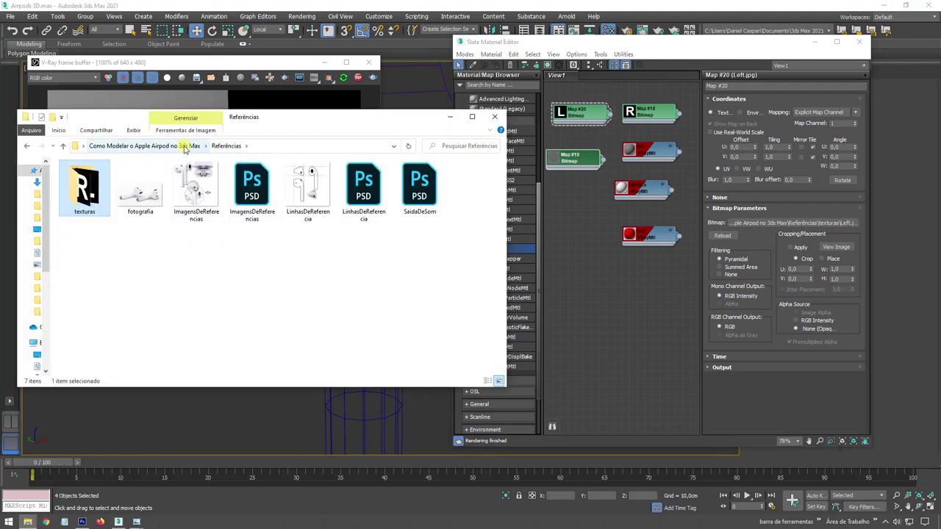
left_click(196, 145)
left_click(201, 187)
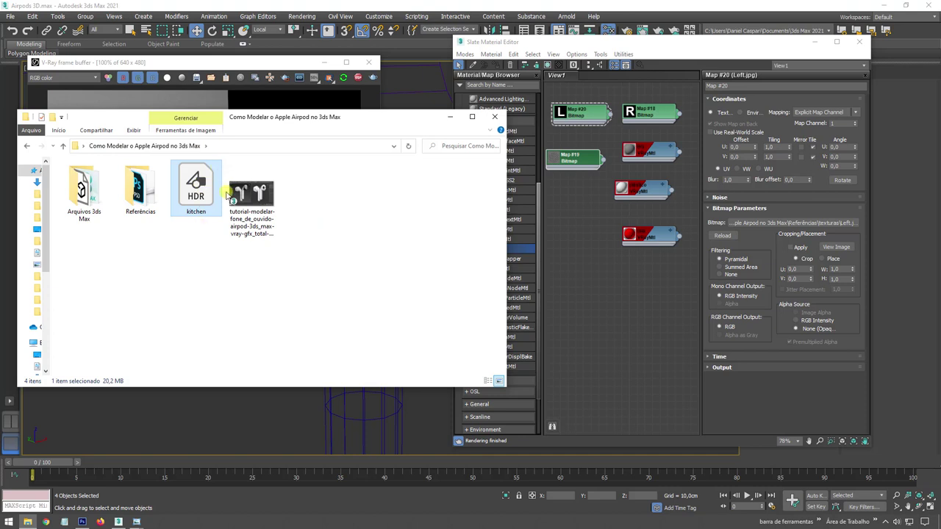
mouse_move(197, 197)
left_mouse_down()
mouse_move(573, 244)
mouse_move(569, 230)
mouse_move(574, 235)
left_mouse_up()
left_click(572, 230)
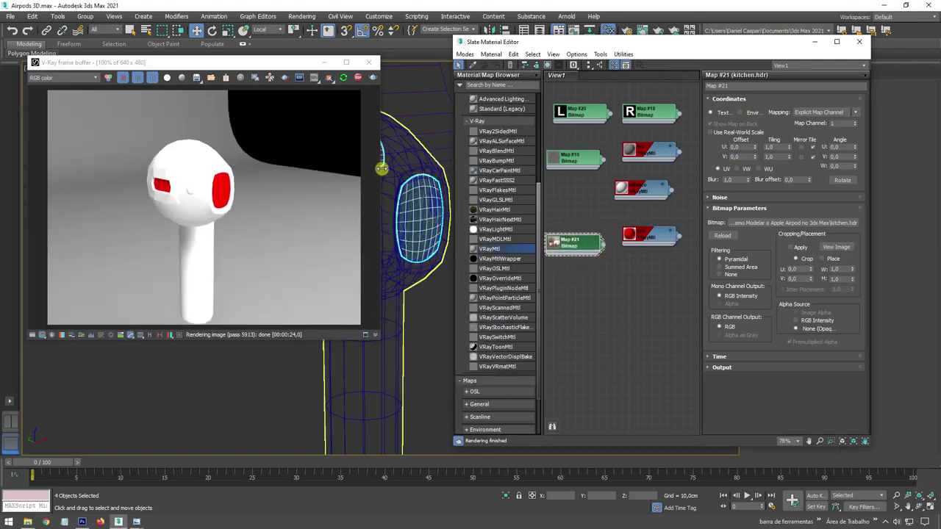
- Select the earbud body and open the plástico material's parameters
left_click_drag(220, 62, 182, 57)
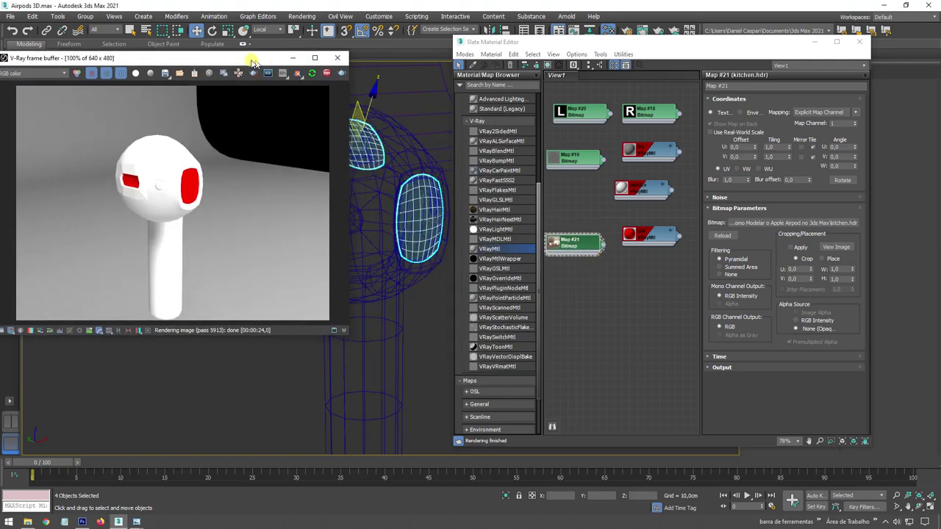
left_click(406, 159)
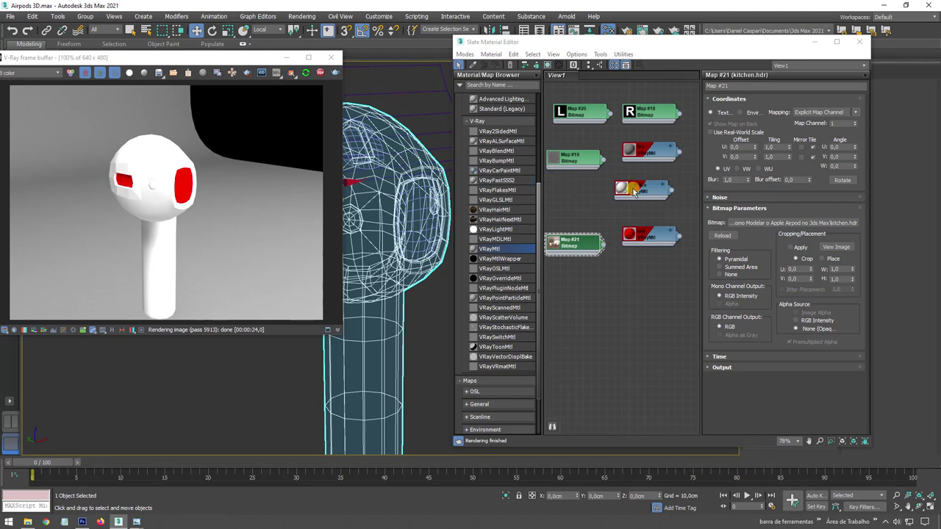
left_click_drag(633, 191, 655, 315)
middle_click_drag(656, 315, 678, 247)
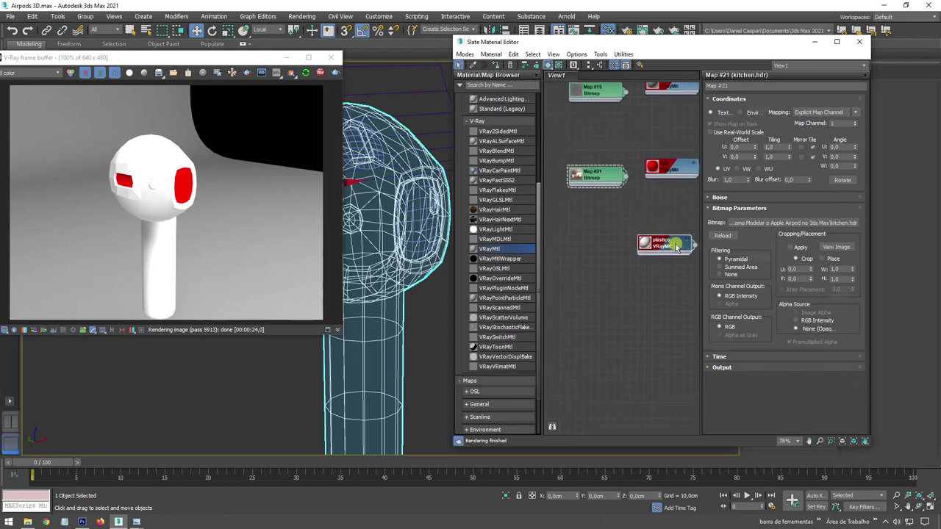
double_click(677, 247)
left_click_drag(669, 239, 661, 239)
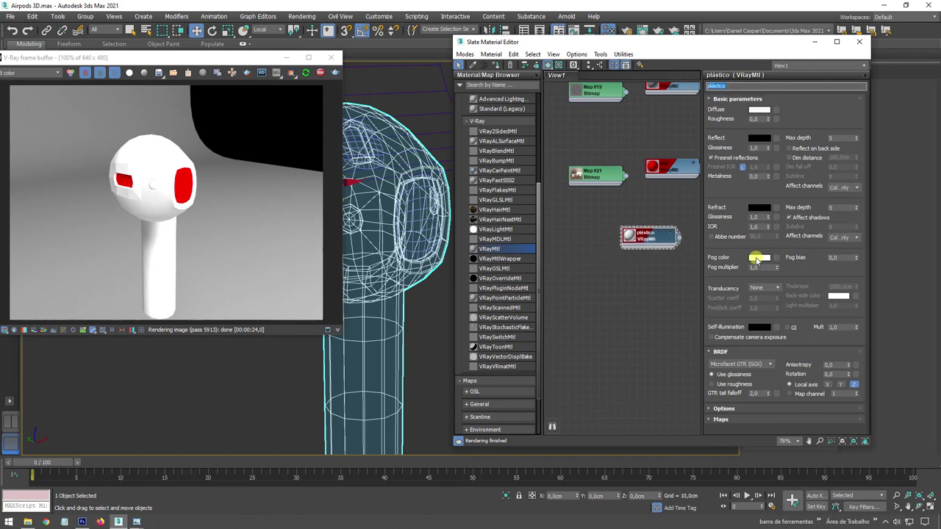
middle_click_drag(647, 232, 621, 274)
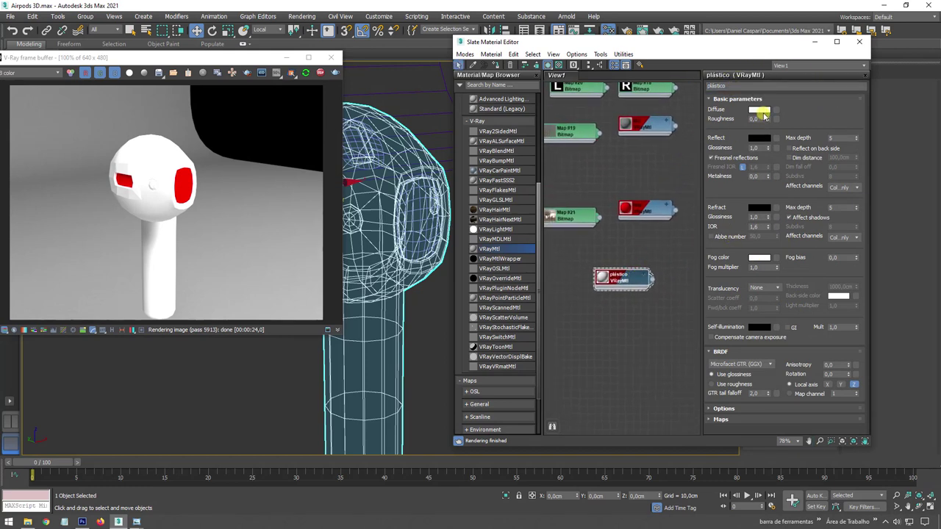
- Set plástico's diffuse to grey 201 and its reflection colour to pure white
left_click(761, 111)
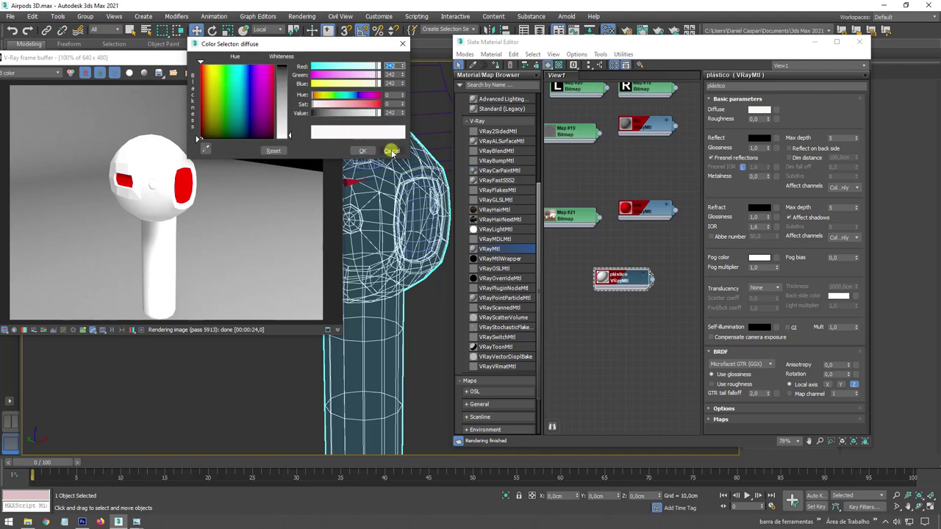
left_click_drag(368, 120, 369, 113)
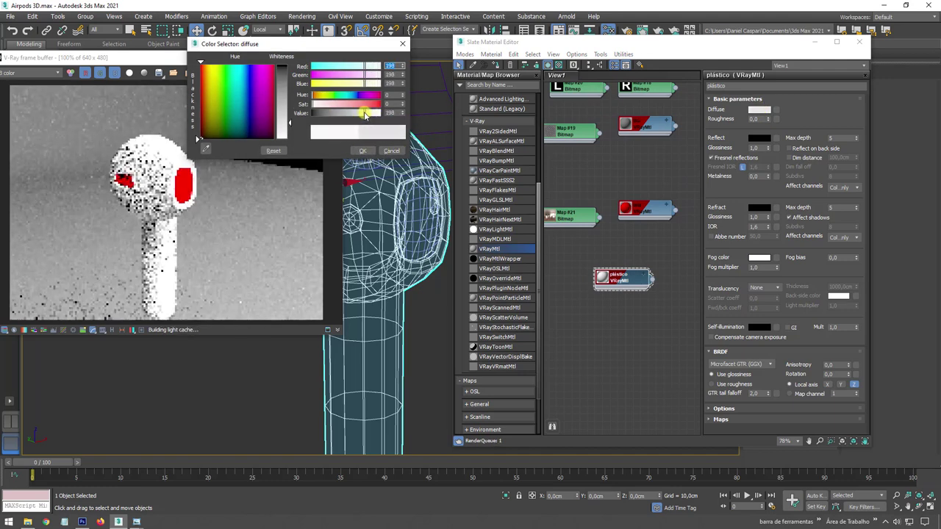
left_click(391, 151)
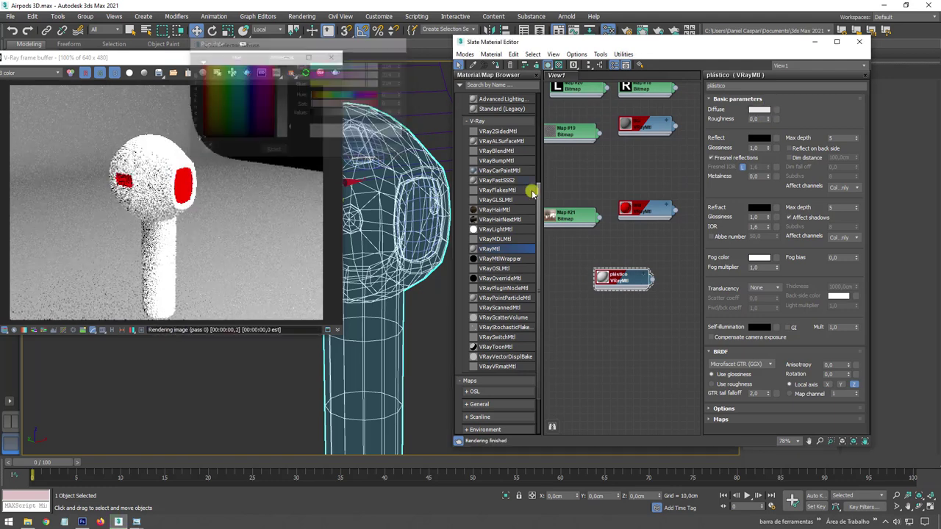
left_click_drag(624, 278, 645, 269)
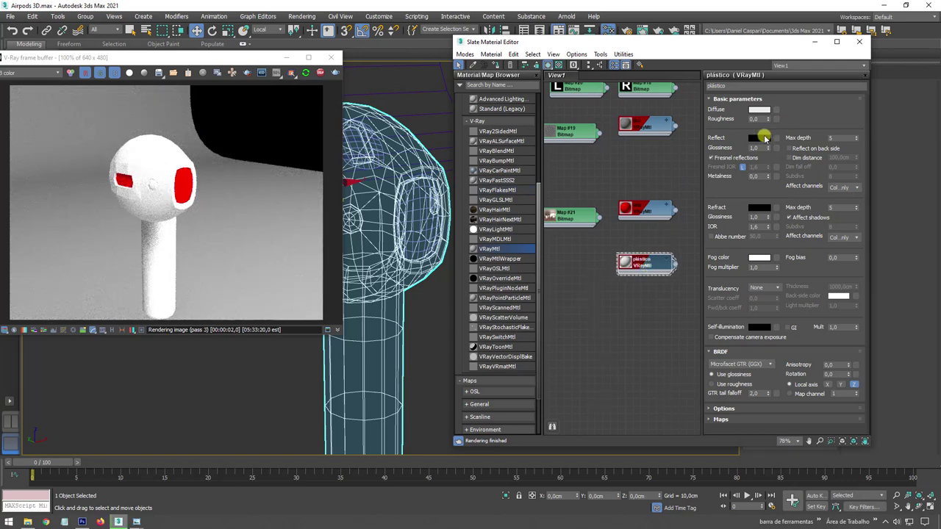
left_click(762, 138)
left_click_drag(327, 109, 383, 112)
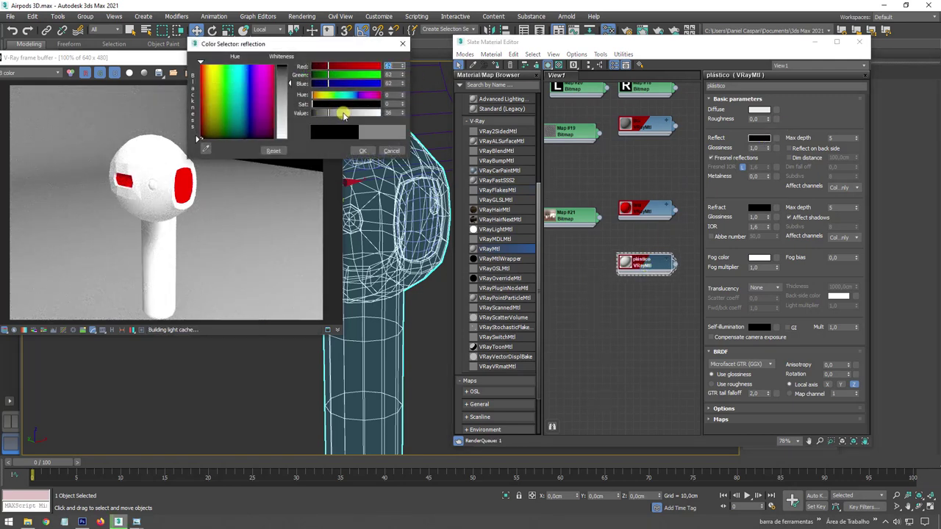
left_click(363, 151)
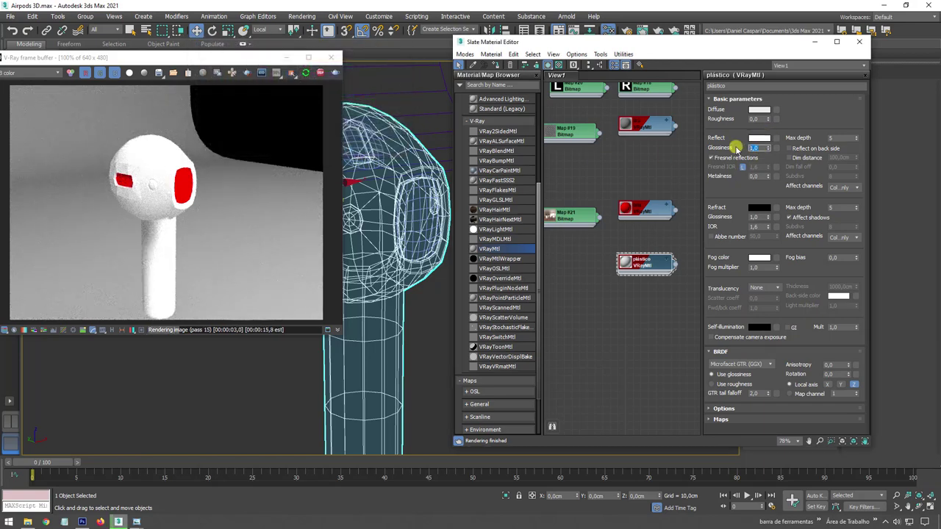
- Change plástico's diffuse to black and orbit to inspect the glossy black earbud
mouse_move(392, 240)
middle_mouse_down("alt")
mouse_move(392, 265)
mouse_move(405, 260)
middle_mouse_up("alt")
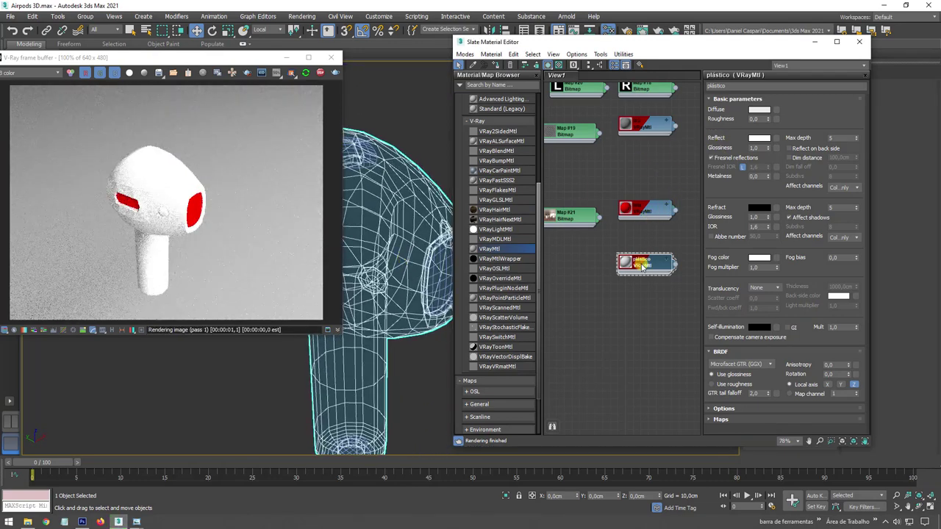
left_click(757, 110)
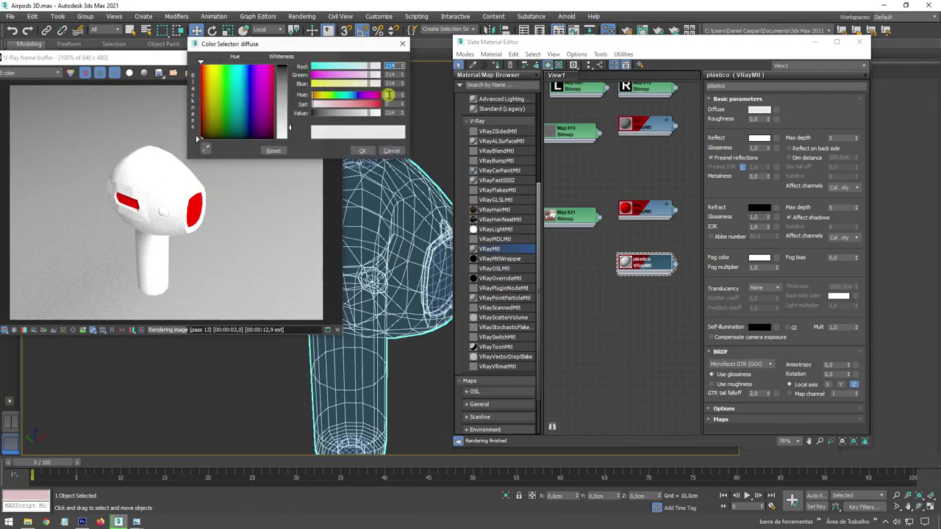
left_click_drag(346, 110, 336, 137)
left_click(363, 150)
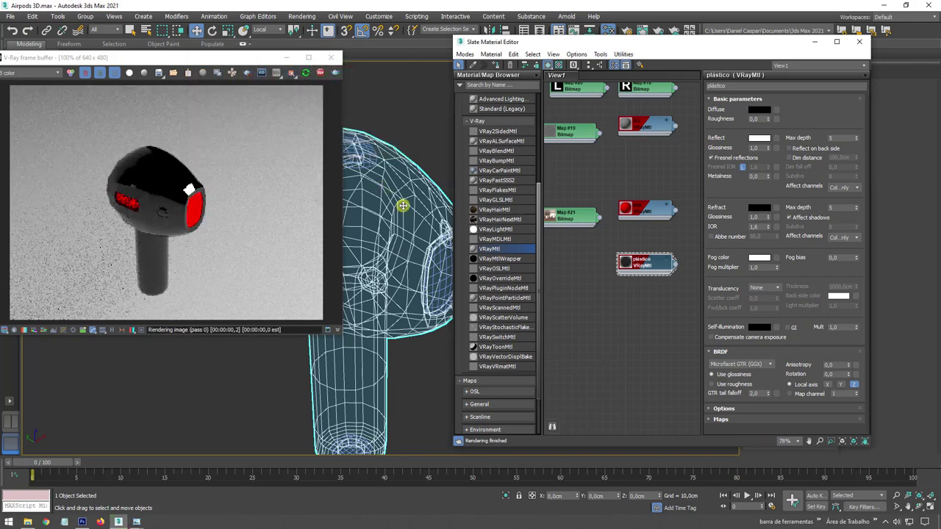
middle_click_drag(399, 204, 419, 242, "alt")
scroll(176, 209, "up", 2)
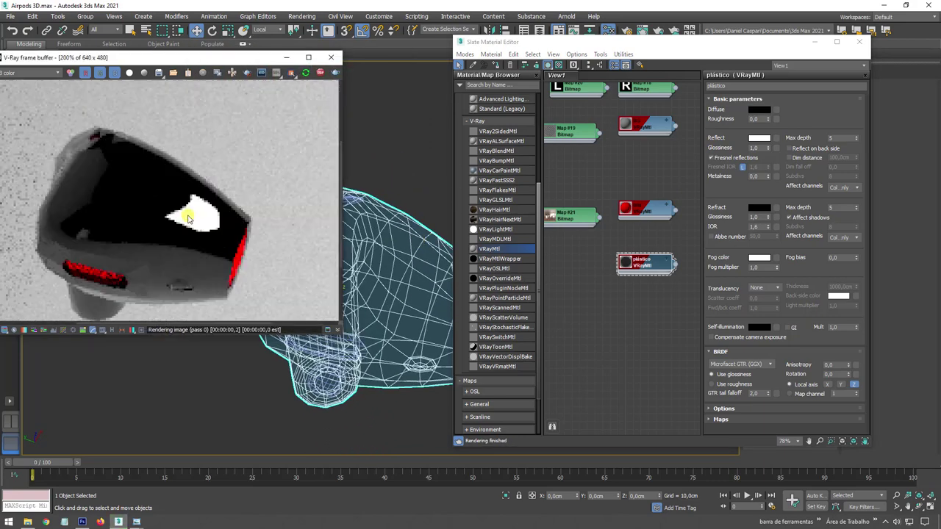
mouse_move(383, 234)
middle_mouse_down("alt")
mouse_move(473, 197)
mouse_move(395, 212)
mouse_move(403, 250)
mouse_move(405, 237)
middle_mouse_up("alt")
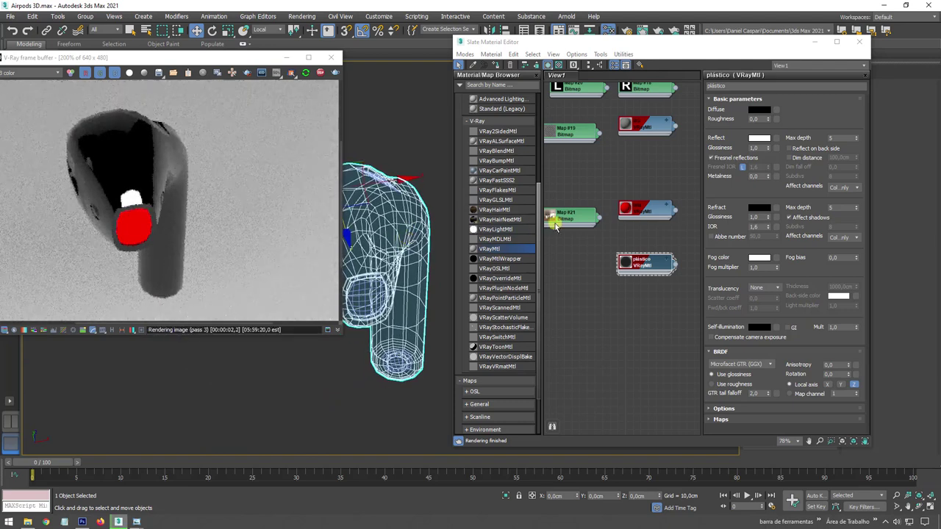
left_click_drag(555, 225, 572, 180)
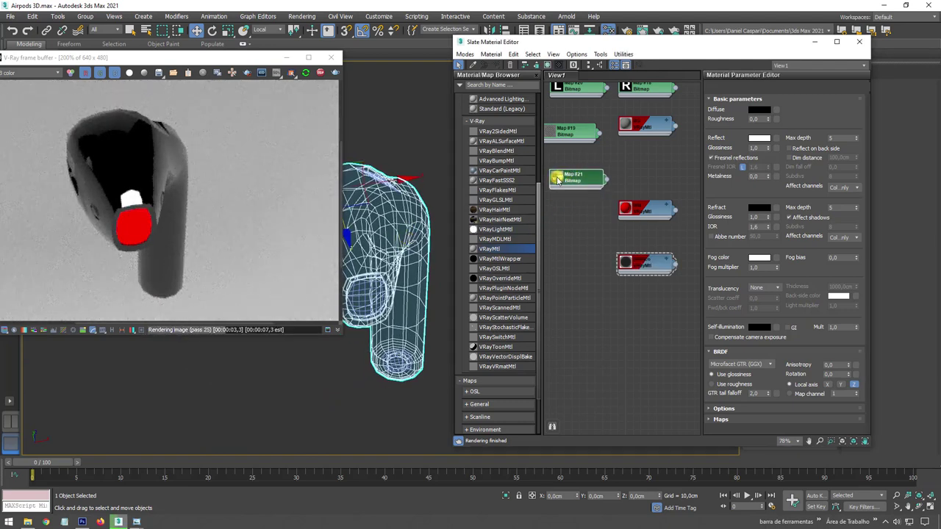
- Wire the kitchen.hdr bitmap Map #21 into plástico's Environment slot
double_click(557, 180)
scroll(599, 197, "up", 3)
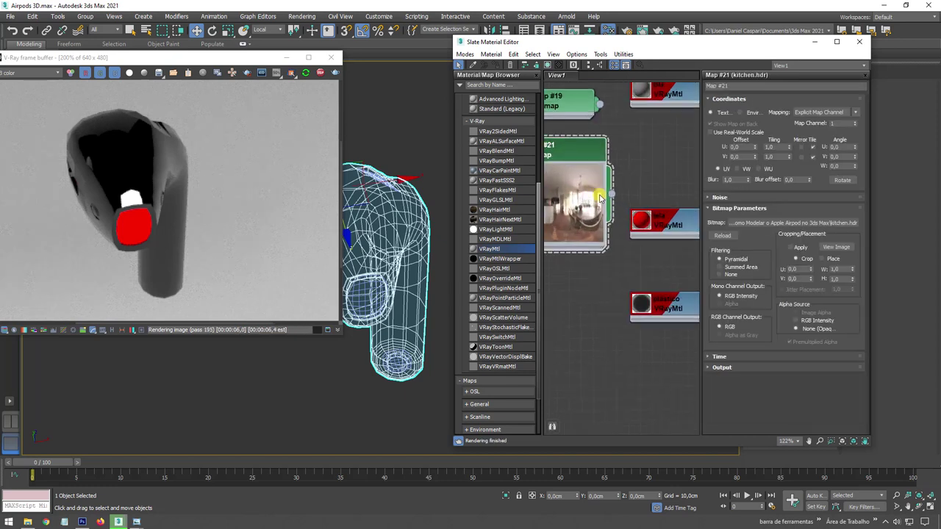
scroll(599, 197, "down", 3)
left_click_drag(581, 192, 581, 278)
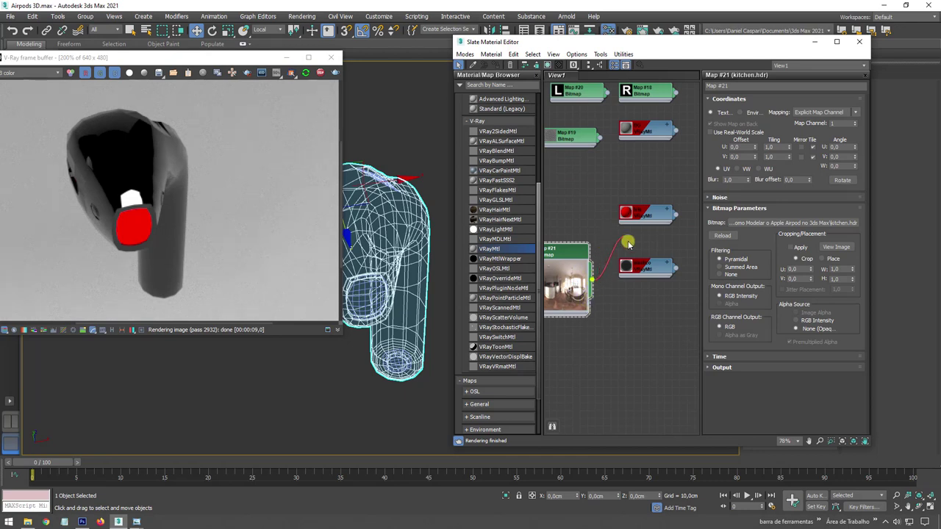
left_click_drag(641, 264, 642, 264)
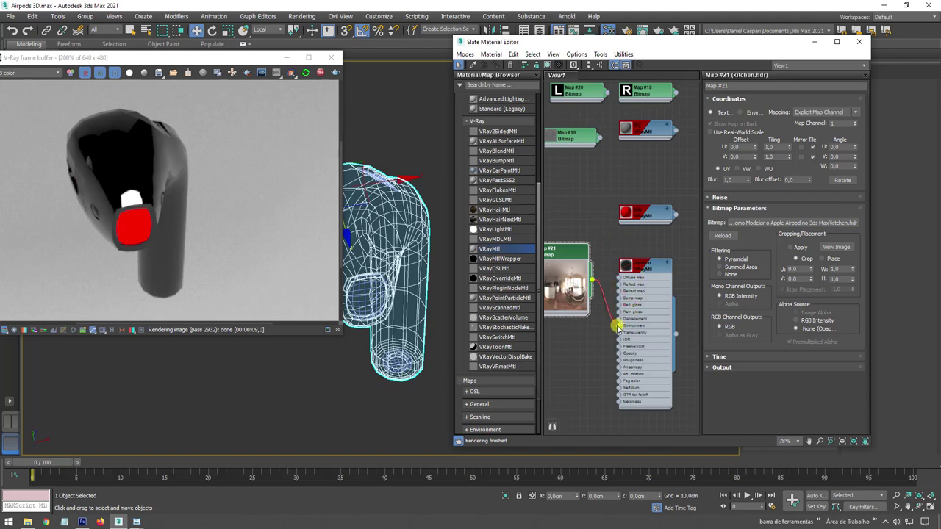
left_click_drag(618, 326, 618, 328)
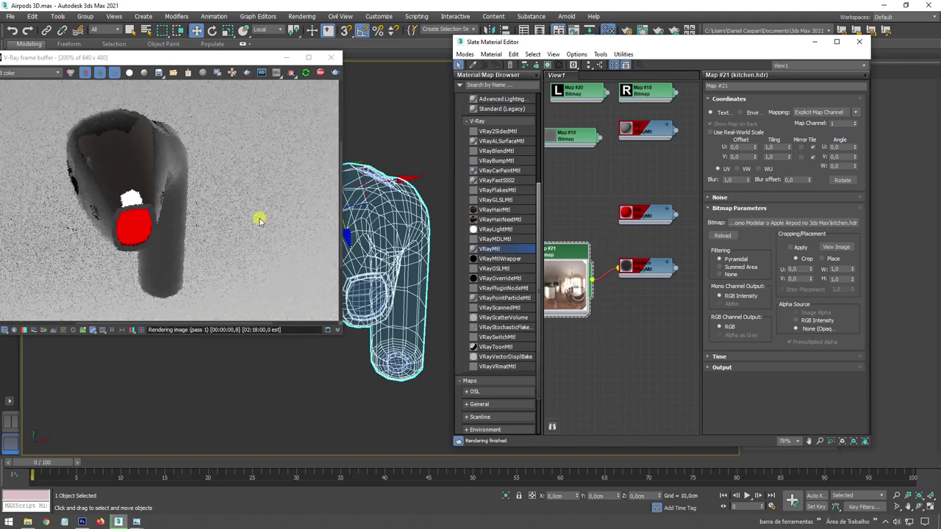
middle_click_drag(399, 232, 384, 228, "alt")
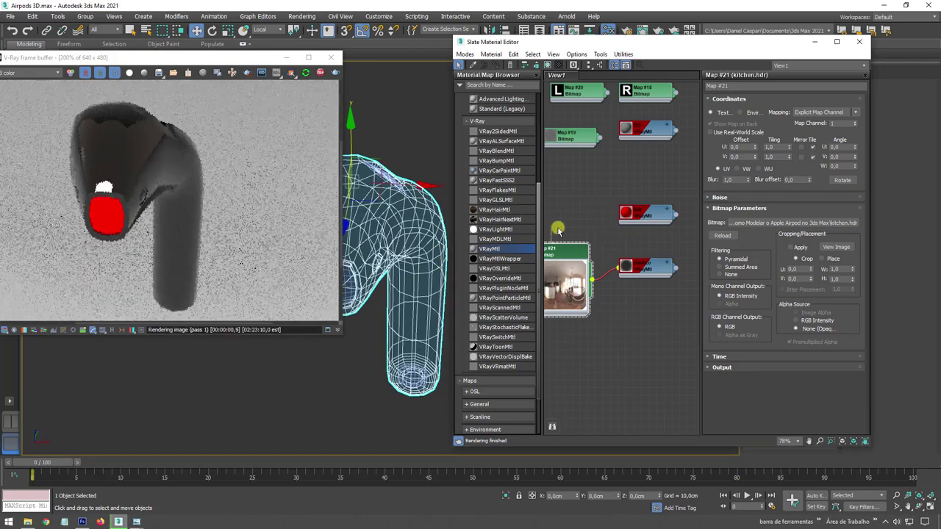
left_click_drag(559, 253, 560, 217)
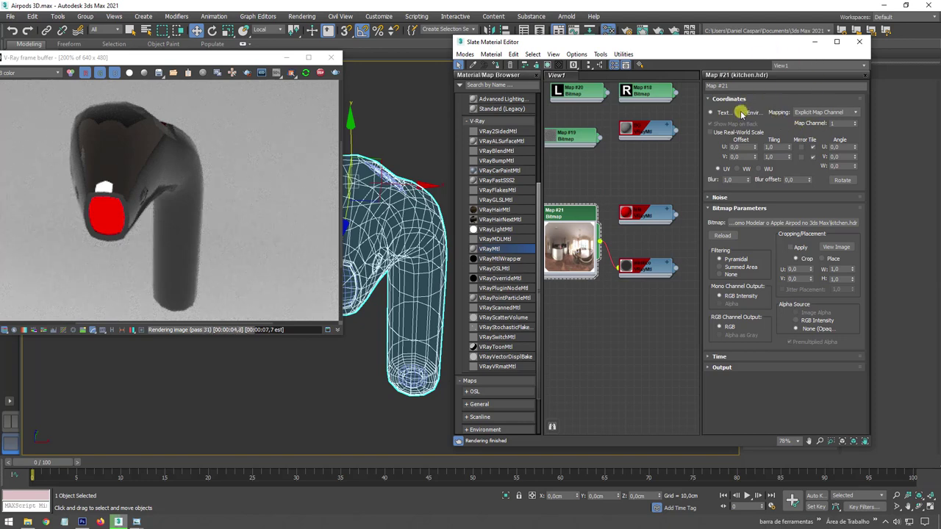
- Set Map #21 to Environ with Spherical Environment mapping and blur 3,0
left_click(740, 113)
left_click(805, 112)
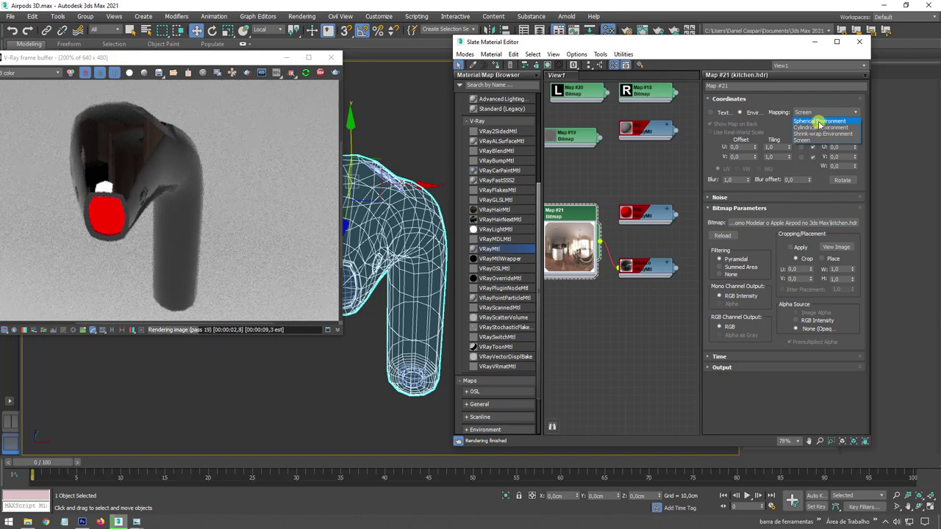
left_click(818, 121)
mouse_move(419, 218)
middle_mouse_down("alt")
mouse_move(386, 261)
mouse_move(400, 263)
middle_mouse_up("alt")
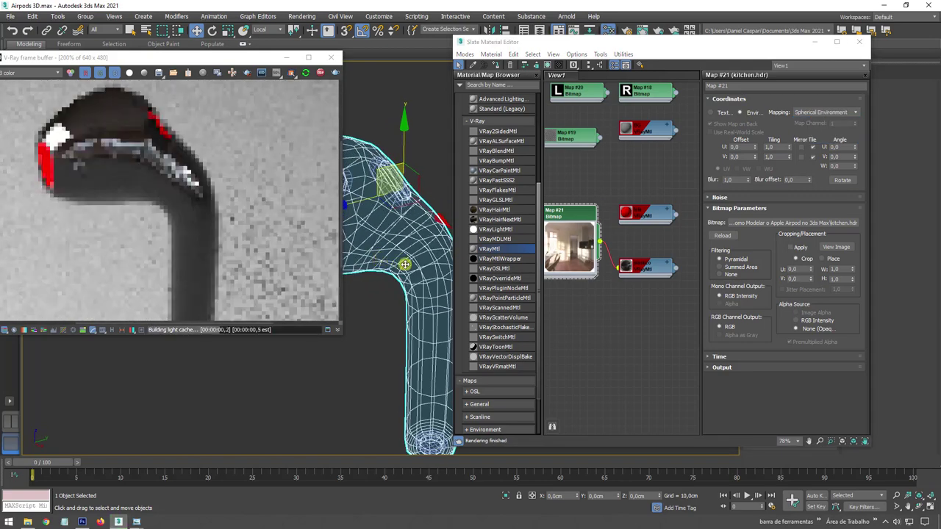
left_click_drag(586, 224, 586, 239)
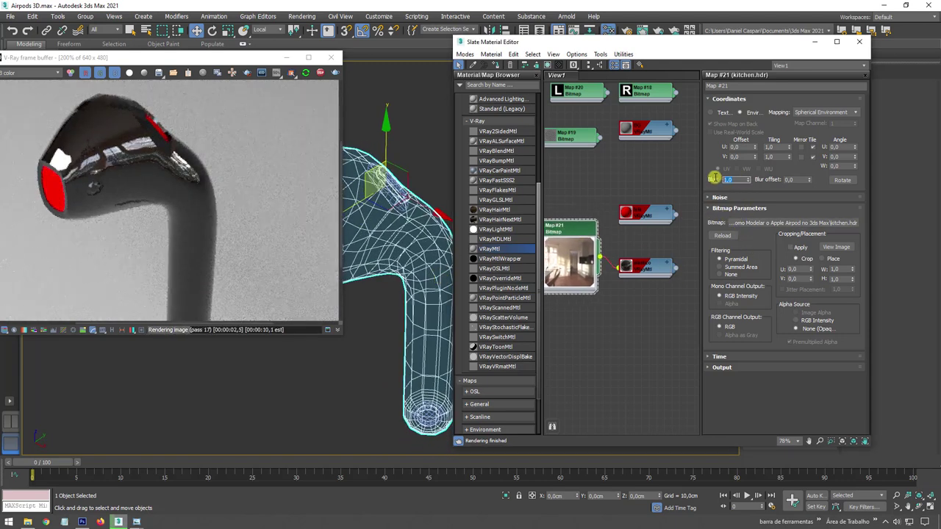
left_click_drag(745, 182, 746, 179)
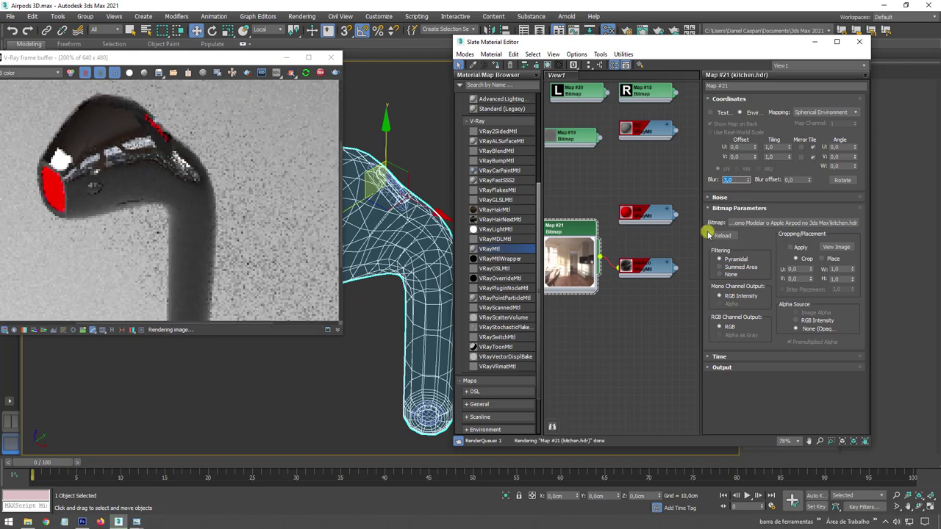
middle_click_drag(426, 278, 412, 274, "alt")
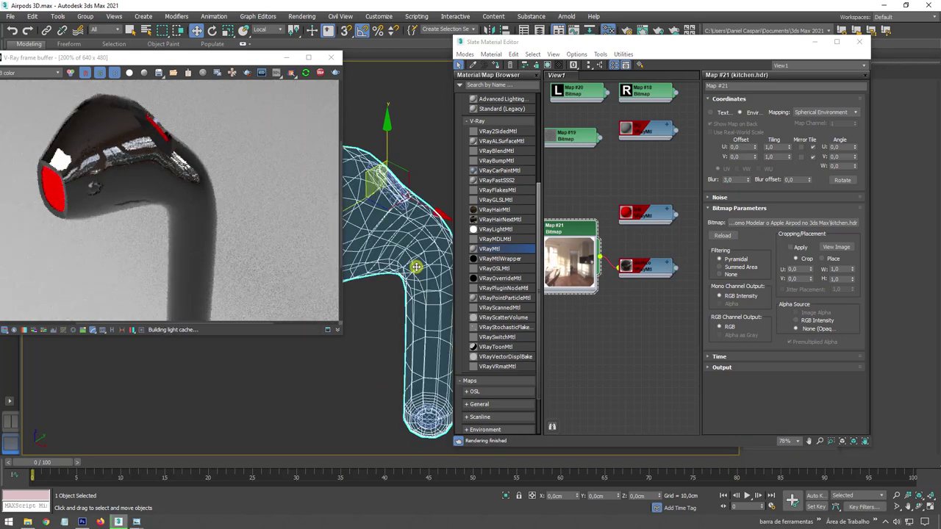
left_click_drag(652, 264, 660, 254)
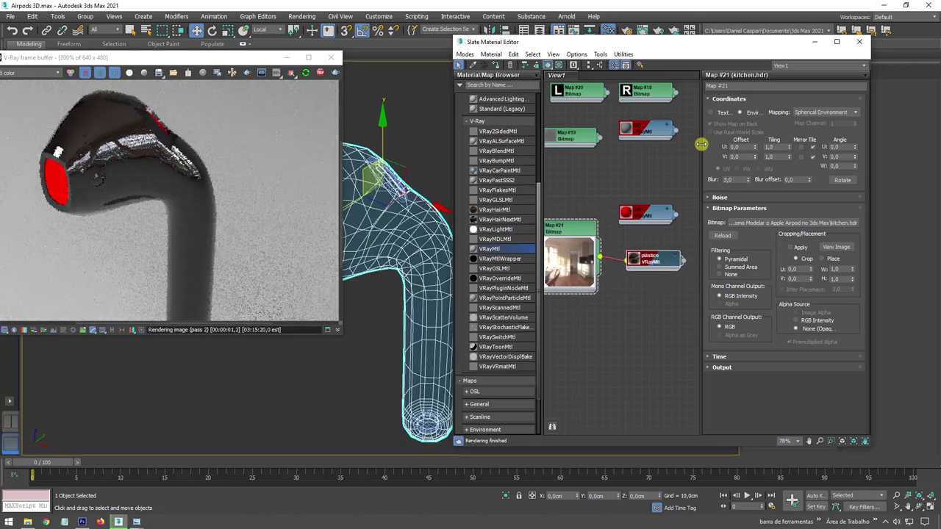
- Set plástico's Reflect Glossiness to 0,8
double_click(636, 261)
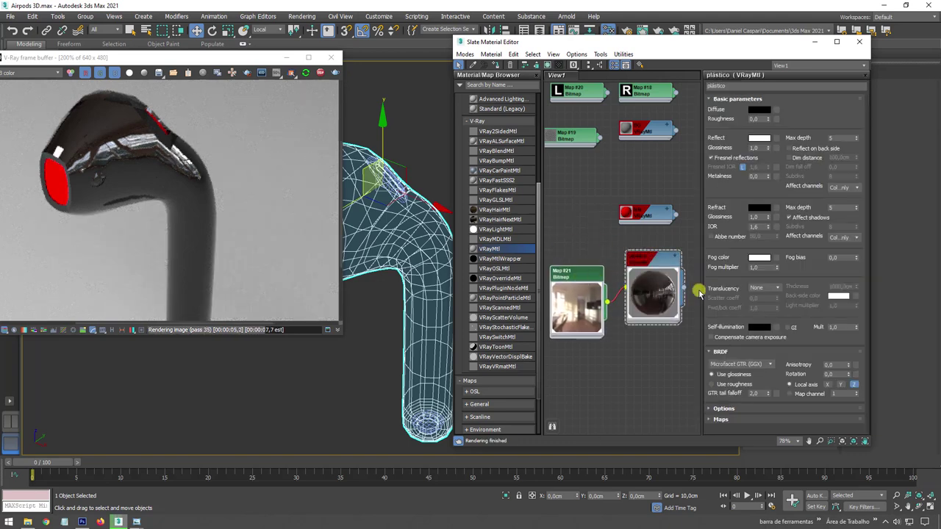
scroll(651, 273, "up", 10)
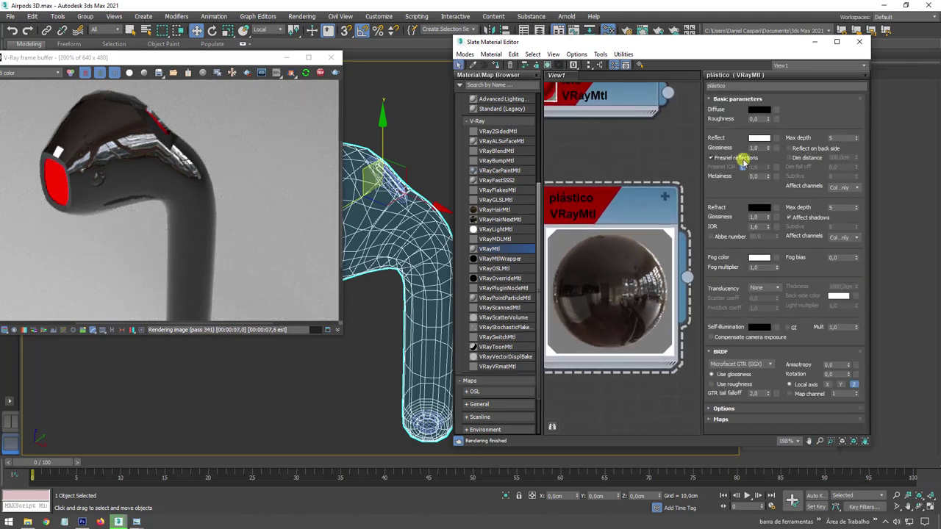
left_click(767, 149)
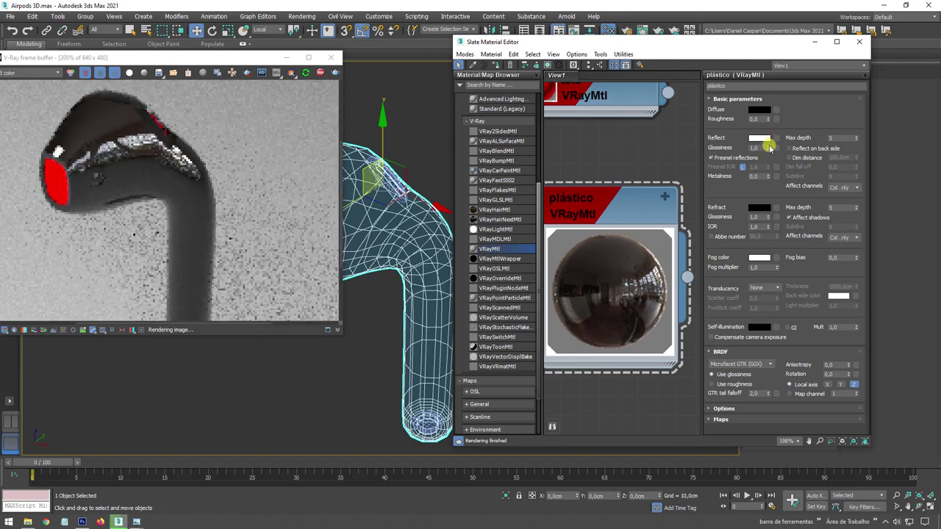
left_click_drag(770, 149, 768, 149)
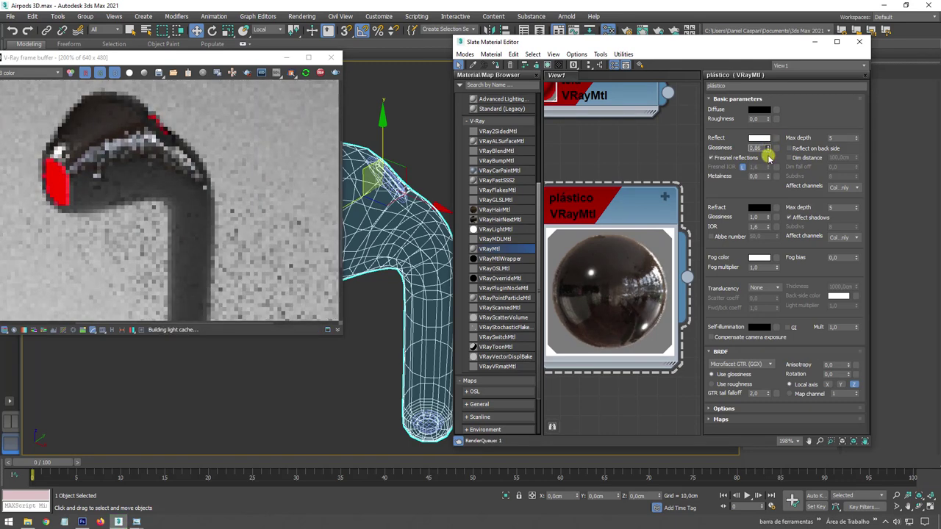
left_click_drag(769, 150, 767, 151)
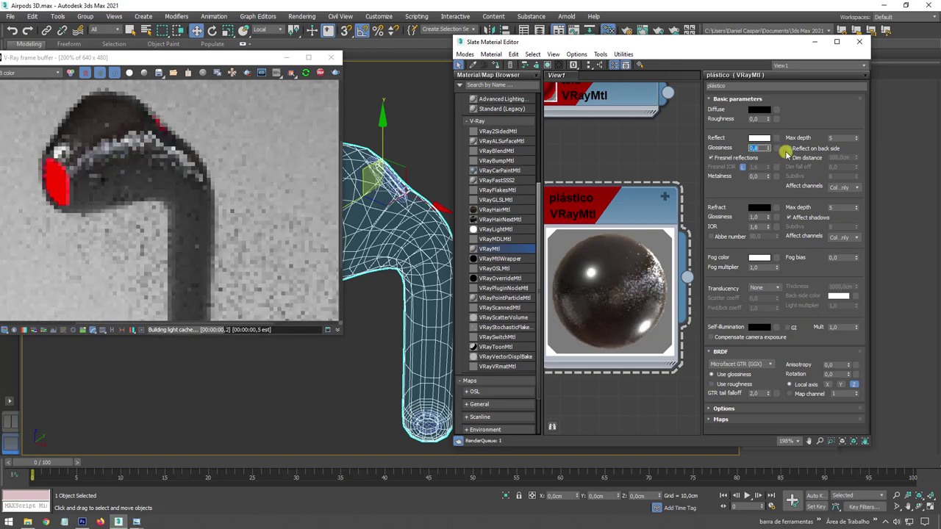
key("Return")
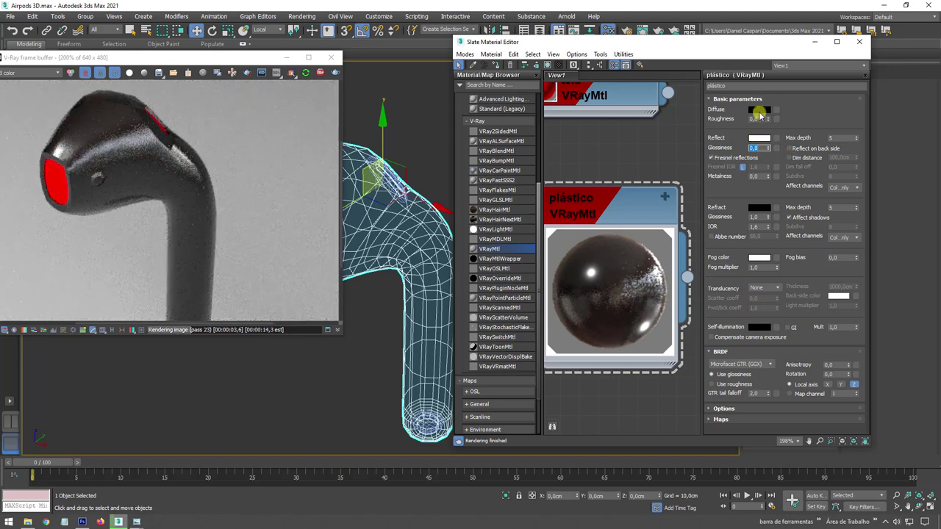
- Lighten plástico's diffuse to light grey (183) and orbit to view the white earbud
left_click(759, 110)
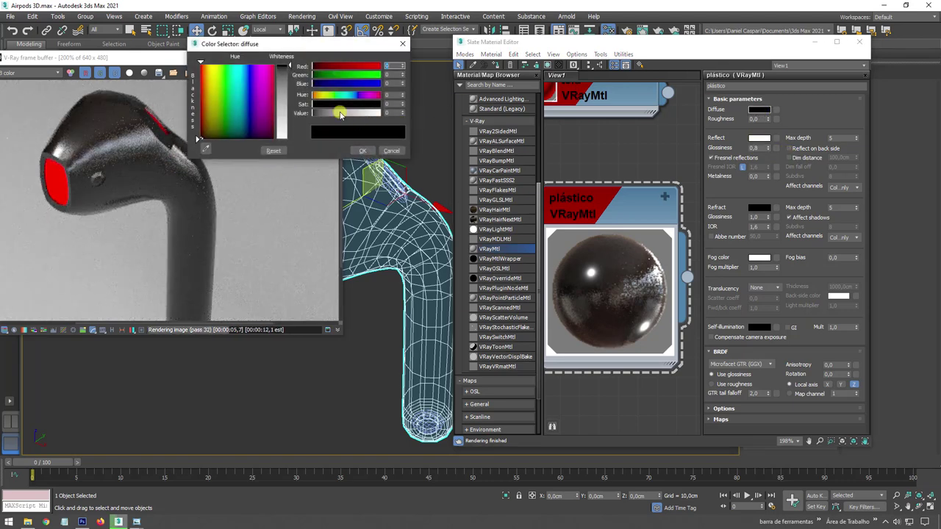
left_click_drag(340, 114, 358, 116)
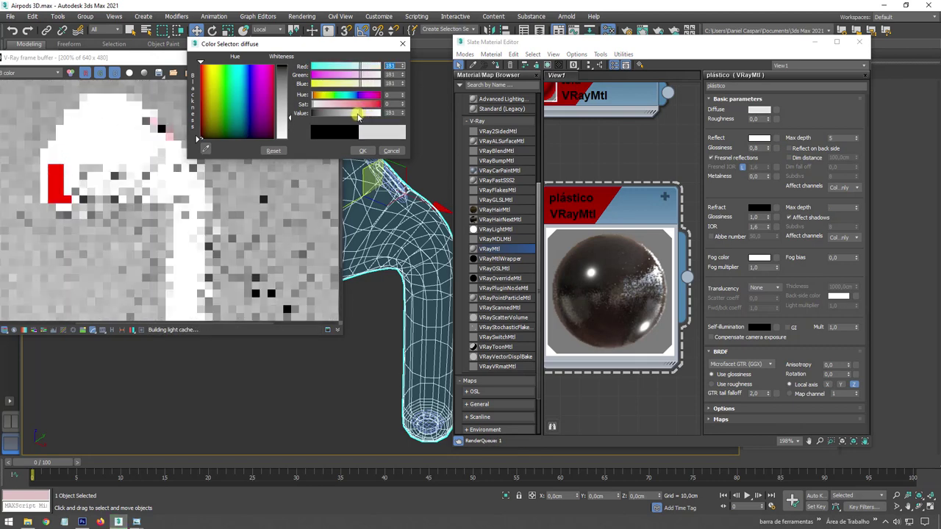
left_click(363, 150)
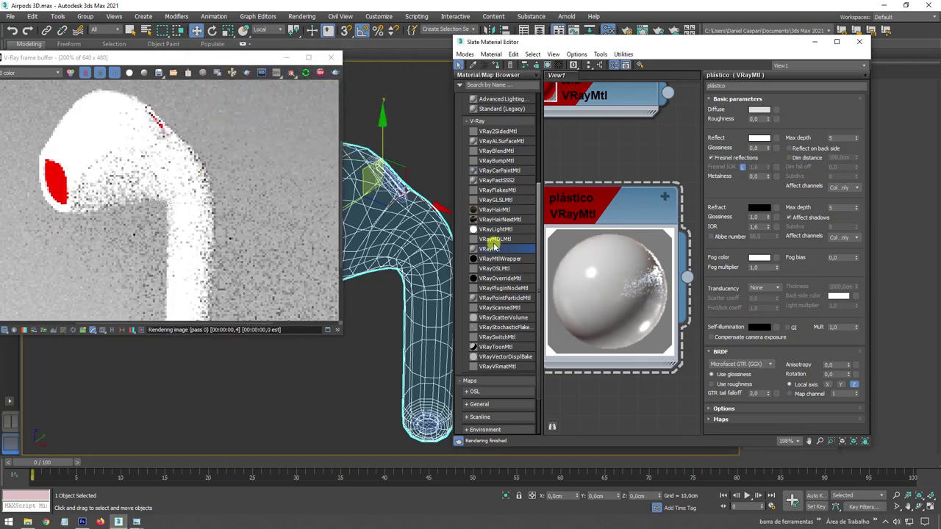
left_click_drag(616, 214, 616, 175)
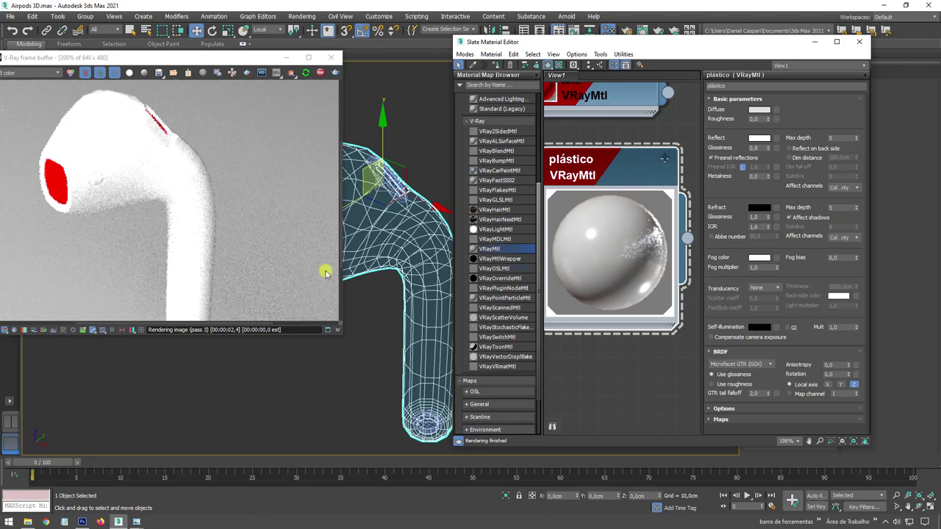
middle_click_drag(425, 307, 404, 324, "alt")
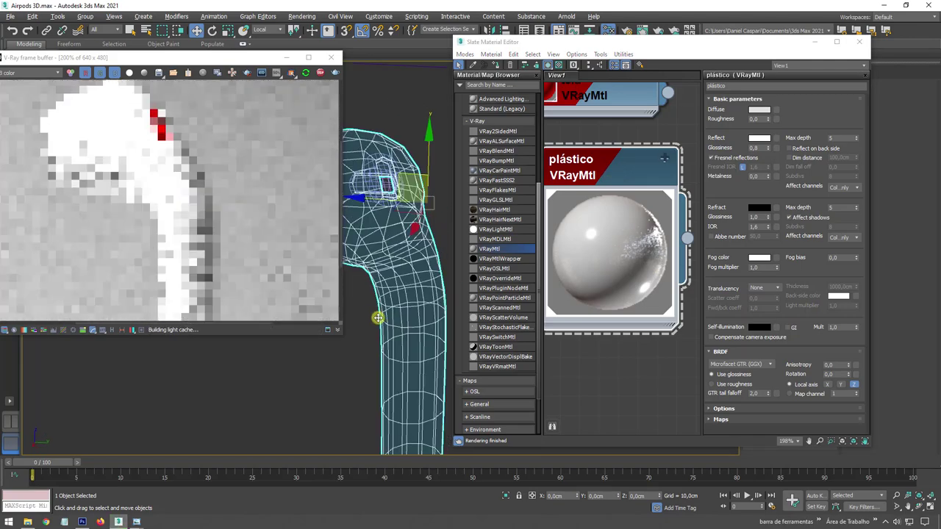
middle_click_drag(404, 323, 423, 309, "alt")
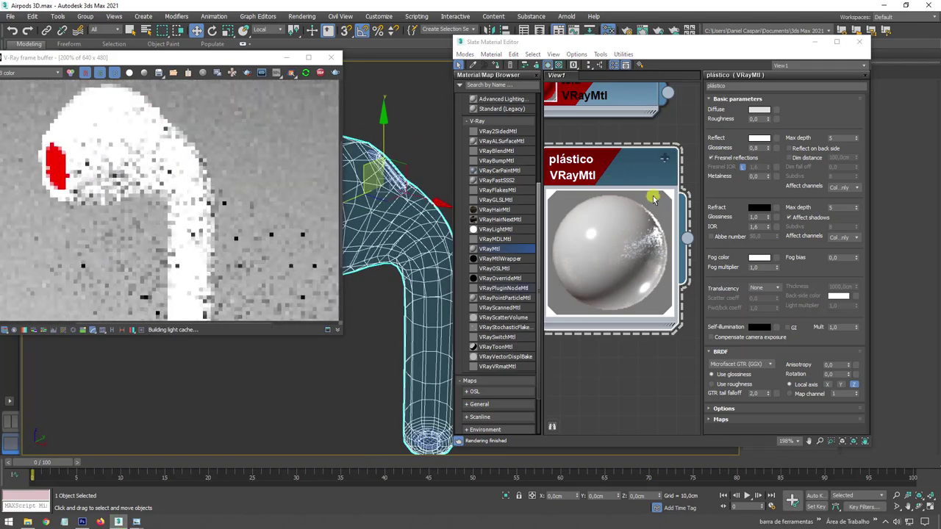
scroll(614, 190, "down", 2)
scroll(615, 190, "down", 1)
scroll(625, 206, "down", 2)
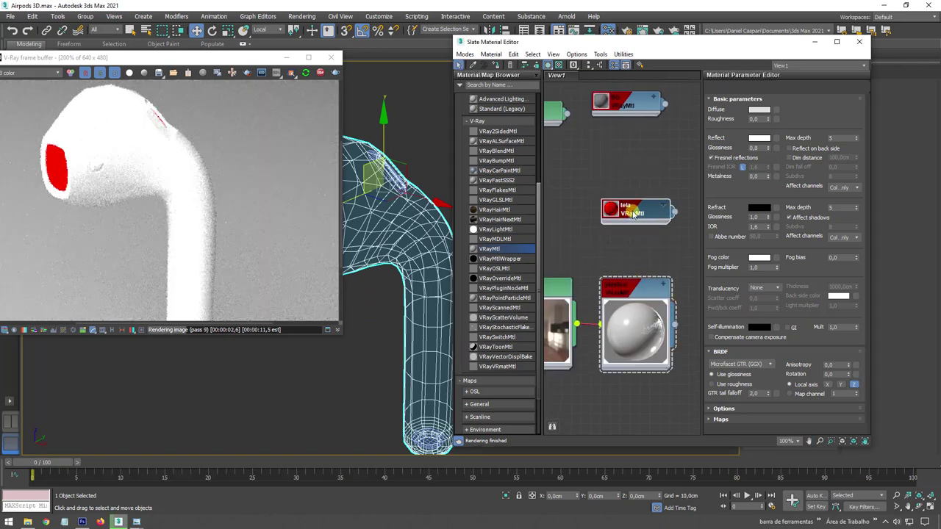
- Connect the Malha_Metalica bitmap (Map #19) to tela's Diffuse map slot
double_click(642, 212)
left_click_drag(639, 210, 639, 163)
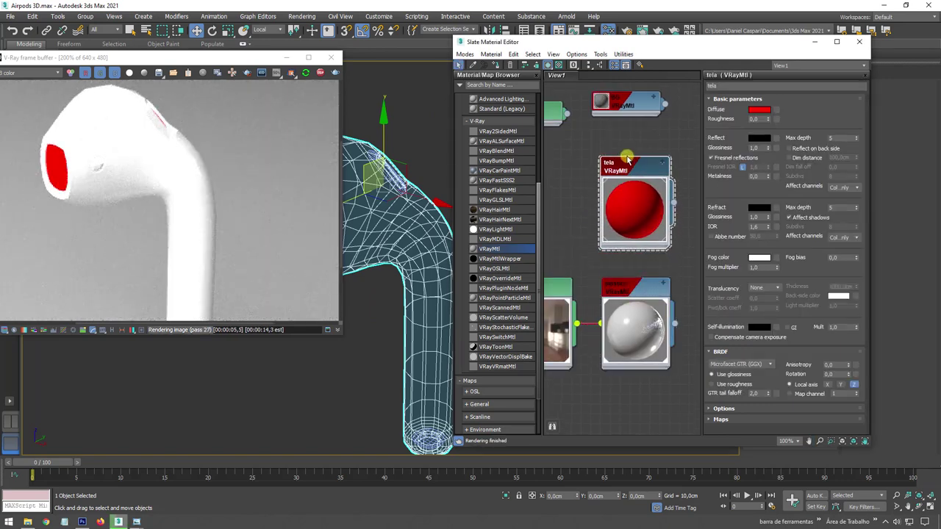
middle_click_drag(566, 166, 598, 179)
scroll(599, 178, "down", 4)
scroll(580, 184, "up", 2)
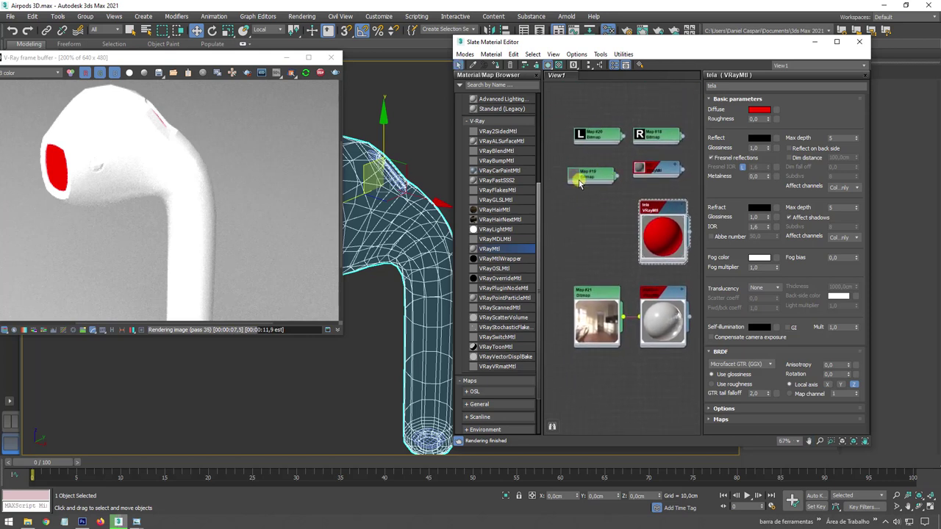
double_click(587, 177)
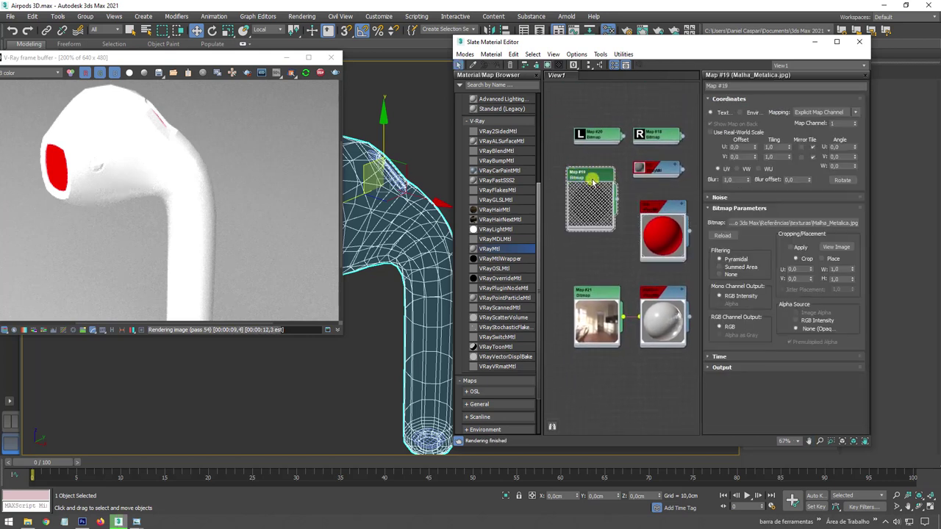
scroll(559, 190, "up", 1)
scroll(559, 189, "up", 2)
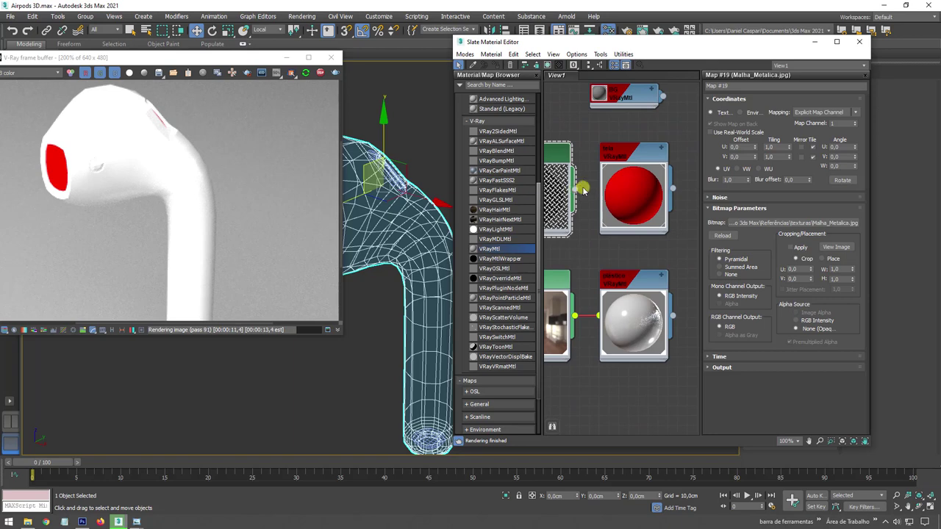
left_click(618, 155)
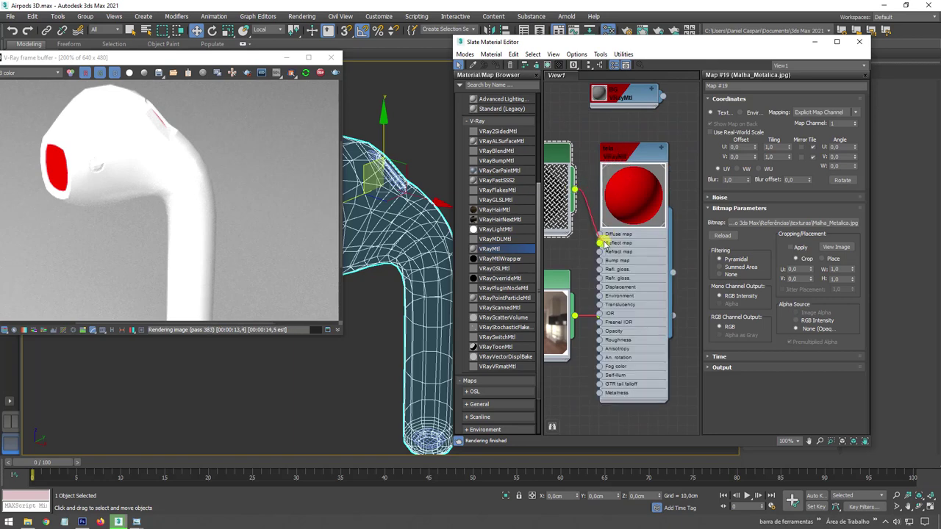
left_click_drag(600, 238, 600, 235)
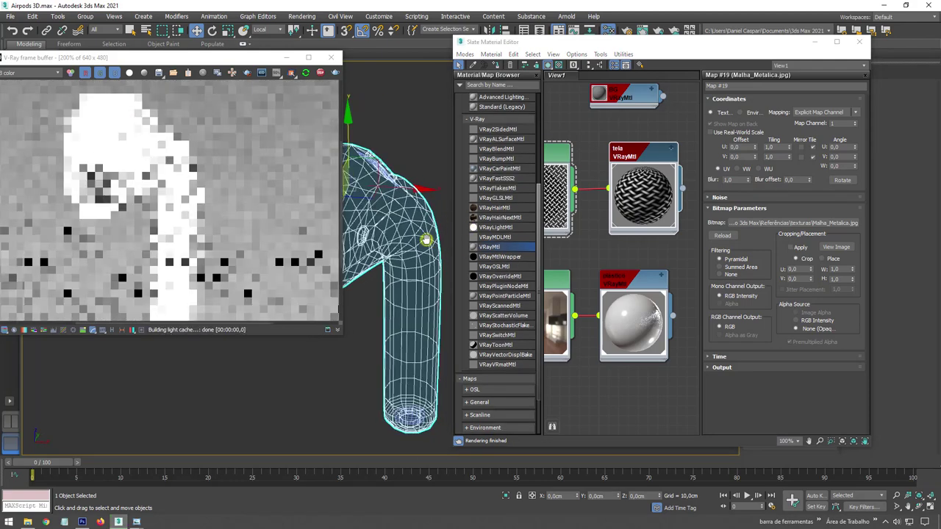
- Zoom into the grille to inspect the woven metal mesh in the ActiveShade render
scroll(404, 265, "up", 2)
scroll(405, 265, "up", 2)
scroll(406, 266, "up", 2)
scroll(409, 267, "up", 3)
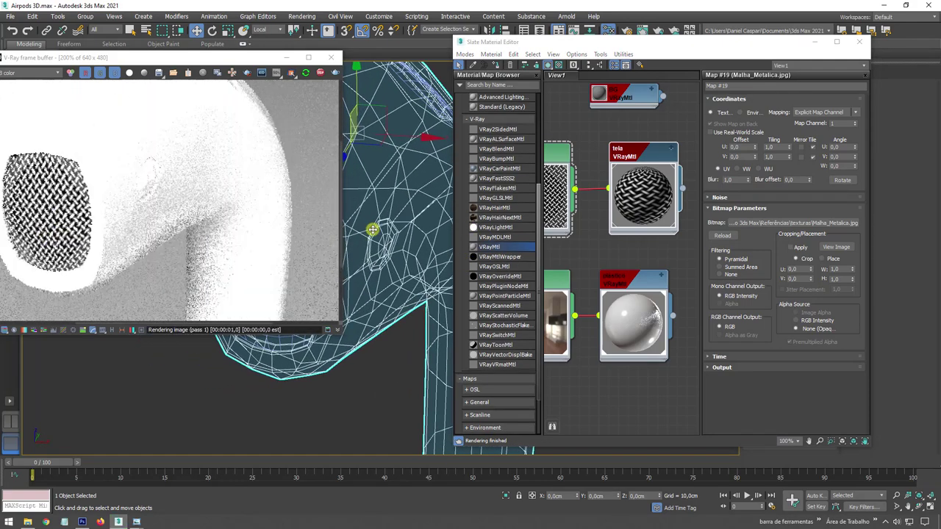
scroll(415, 243, "up", 3)
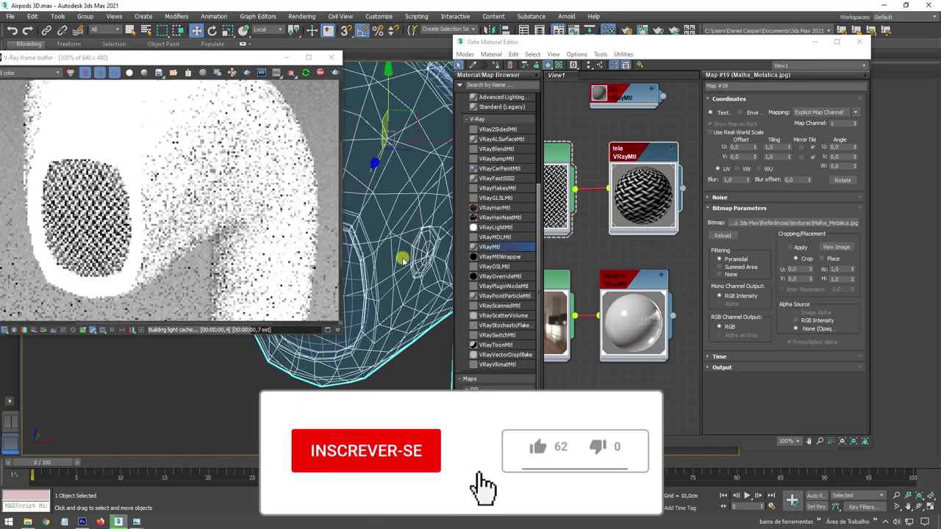
scroll(403, 259, "down", 2)
scroll(401, 262, "down", 3)
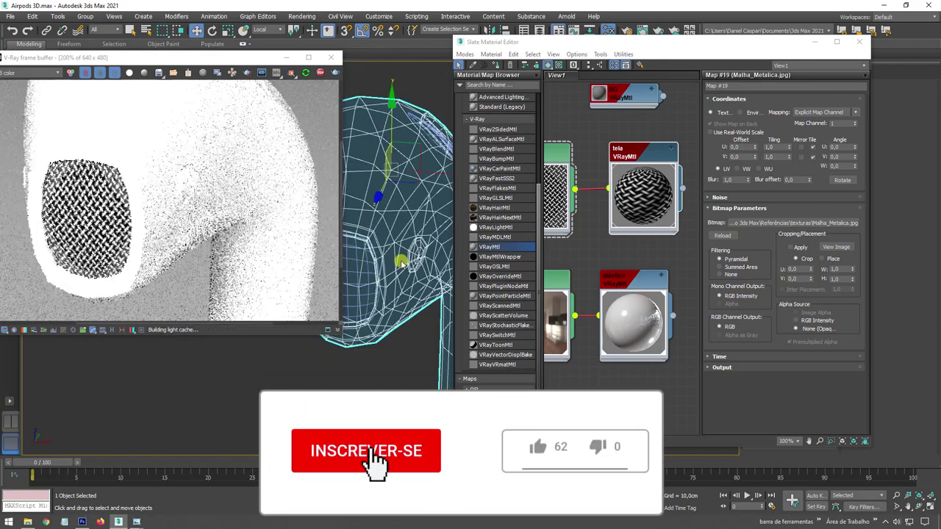
scroll(458, 277, "up", 2)
scroll(408, 231, "up", 2)
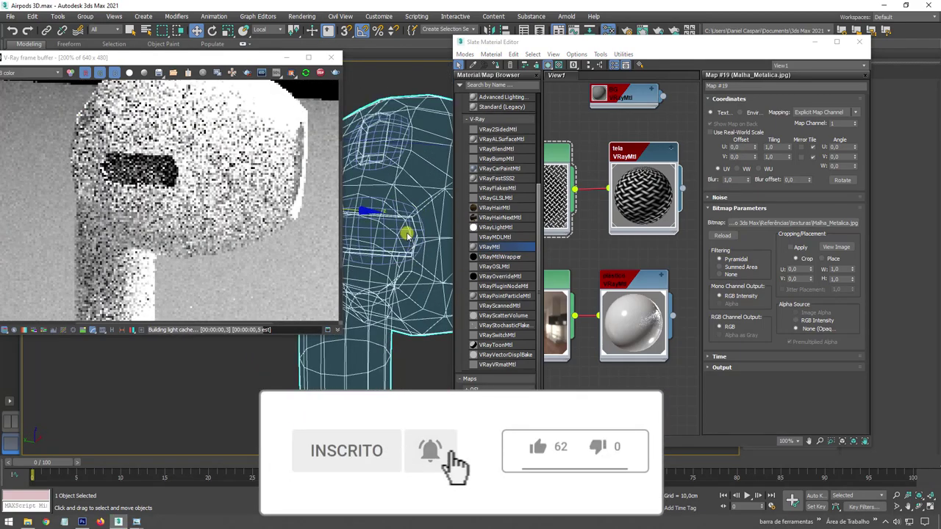
scroll(408, 232, "up", 2)
scroll(417, 237, "up", 3)
scroll(416, 237, "up", 2)
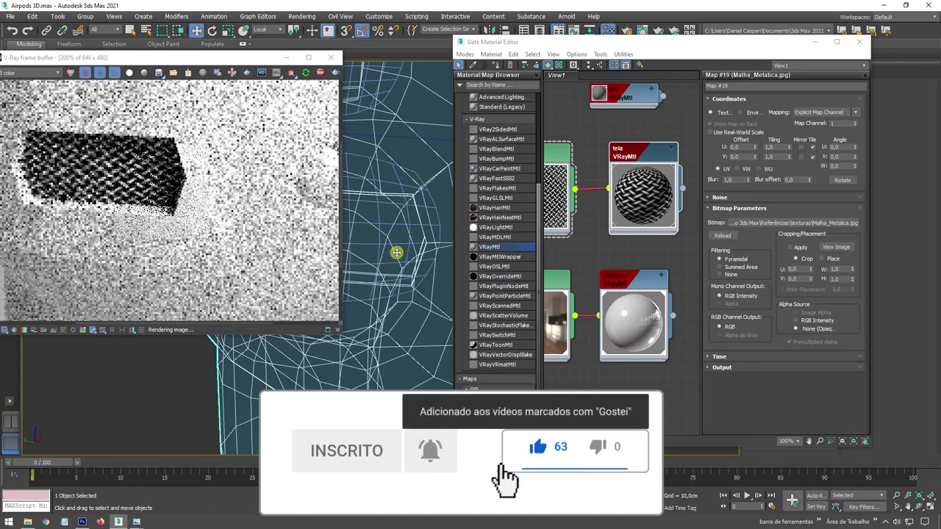
- Minimize the V-Ray frame buffer and pan across the earbud mesh
scroll(385, 237, "up", 2)
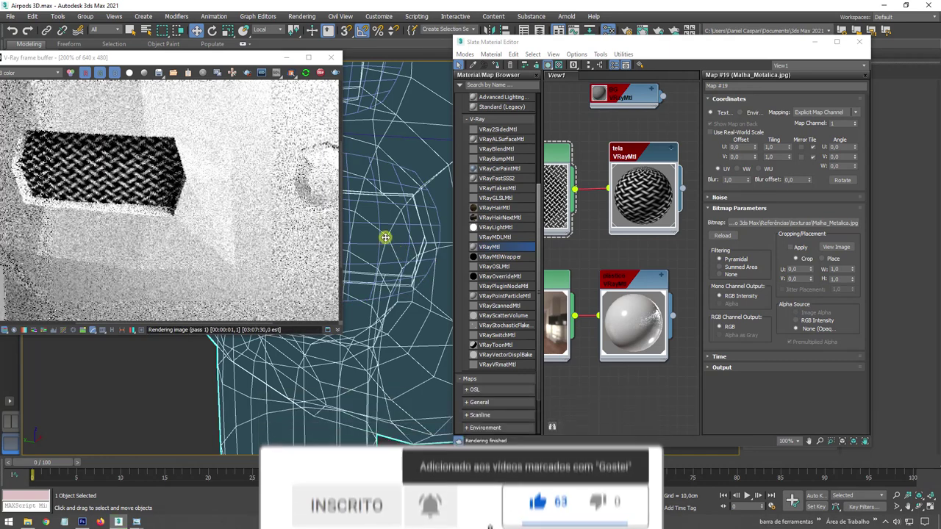
left_click(286, 58)
middle_click_drag(338, 231, 334, 237)
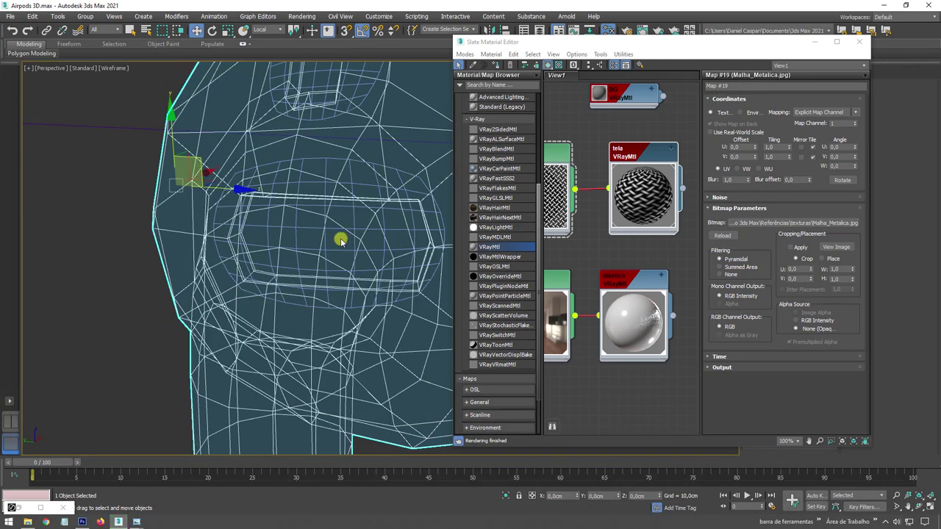
- Switch to shaded display and minimize the material editor to reveal the modifier panel
key("F3")
scroll(384, 243, "down", 3)
scroll(392, 244, "down", 2)
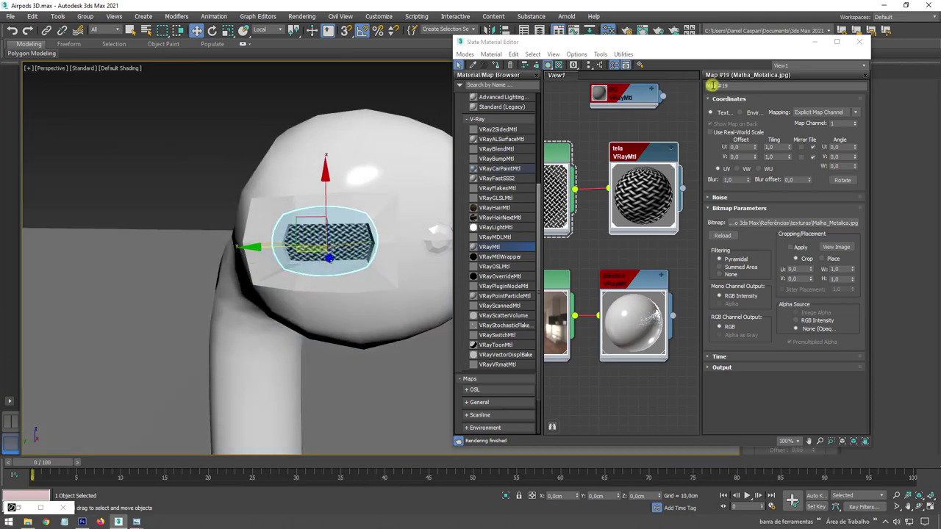
left_click_drag(797, 54, 825, 69)
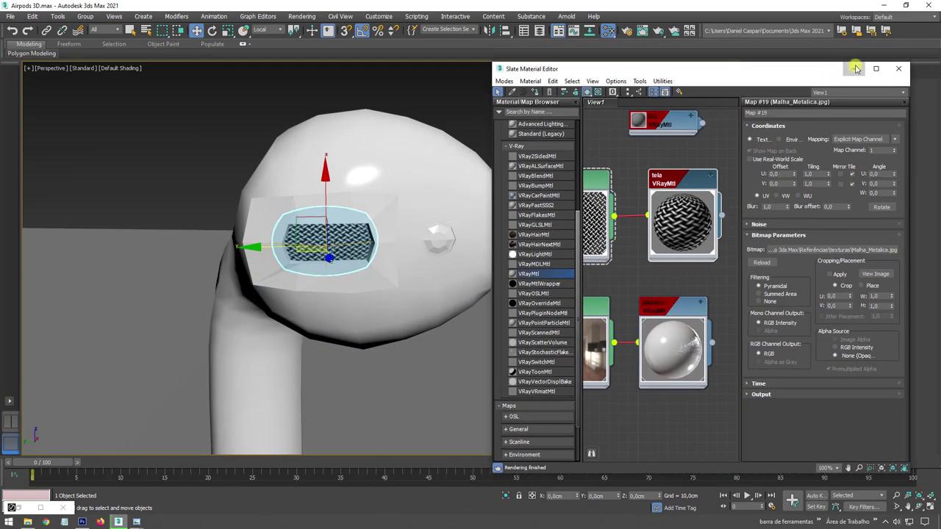
left_click(855, 69)
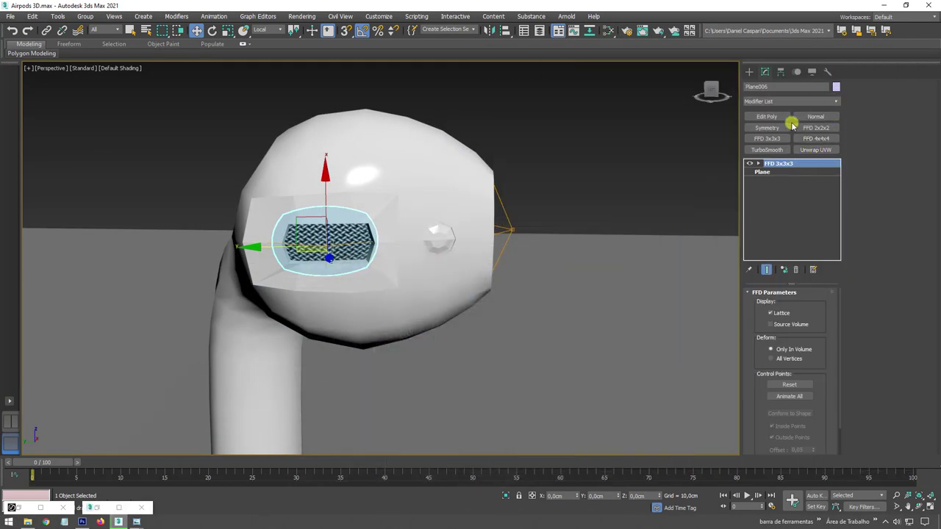
- Add a UVW Map modifier to the Plane006 grille patch
scroll(420, 247, "up", 1)
scroll(291, 249, "up", 2)
scroll(301, 249, "up", 2)
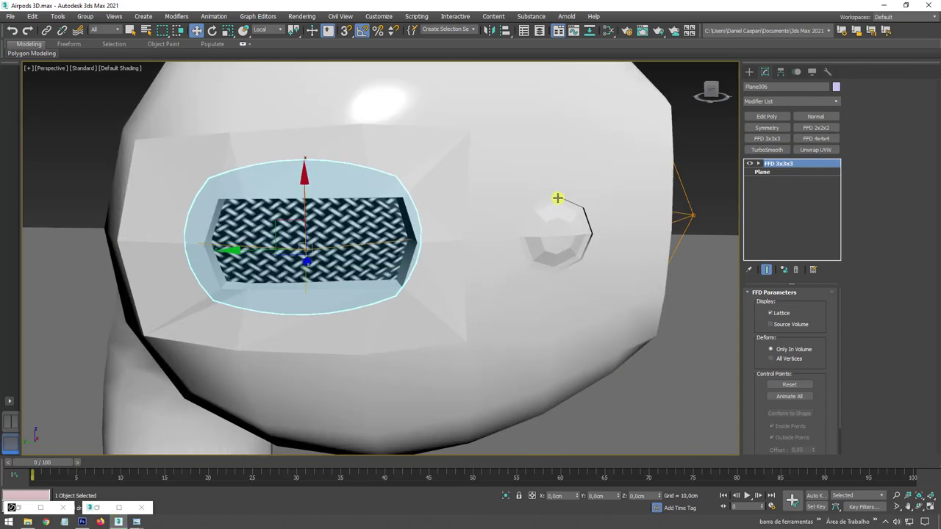
left_click(836, 99)
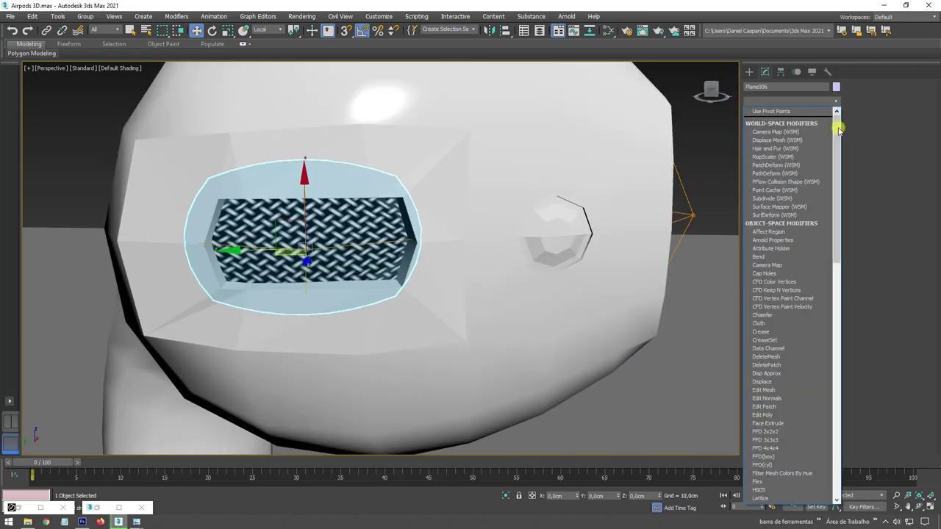
left_click_drag(838, 129, 835, 392)
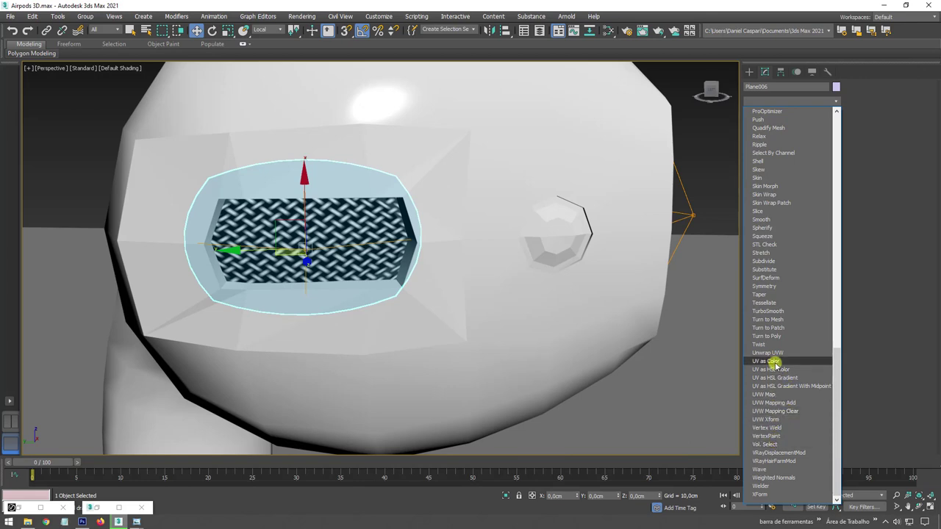
left_click(775, 394)
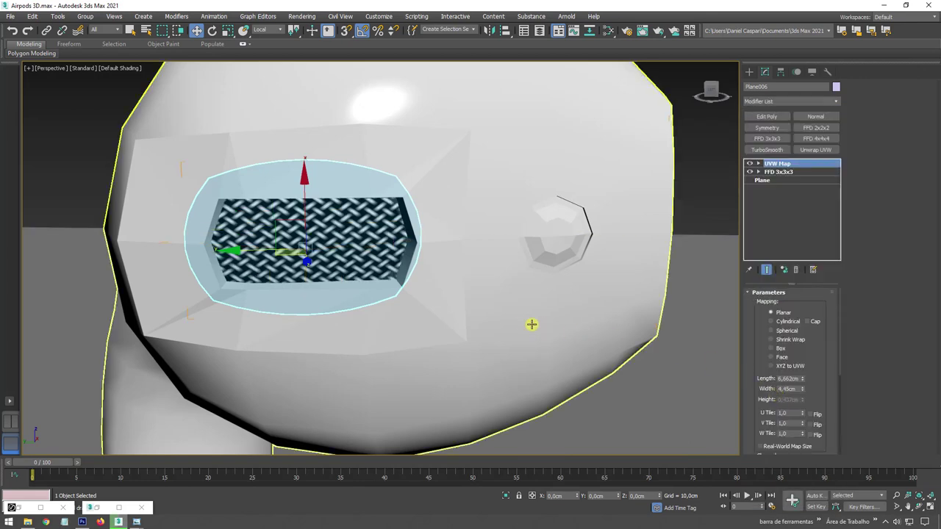
mouse_move(531, 324)
middle_mouse_down("alt")
mouse_move(514, 306)
mouse_move(524, 297)
middle_mouse_up("alt")
key("F3")
- Scale and move the UVW Map gizmo so the woven mesh tiles densely across the vent
left_click(777, 172)
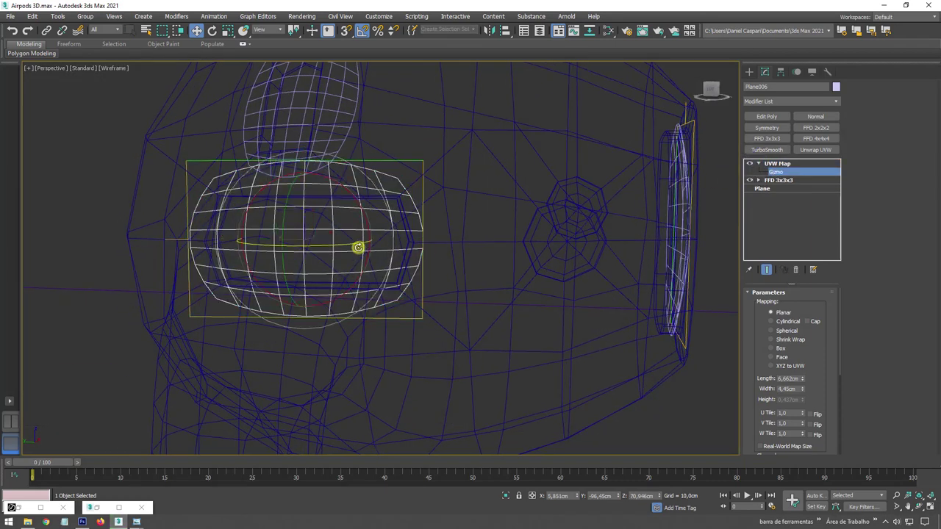
key("r")
left_click_drag(372, 243, 355, 241)
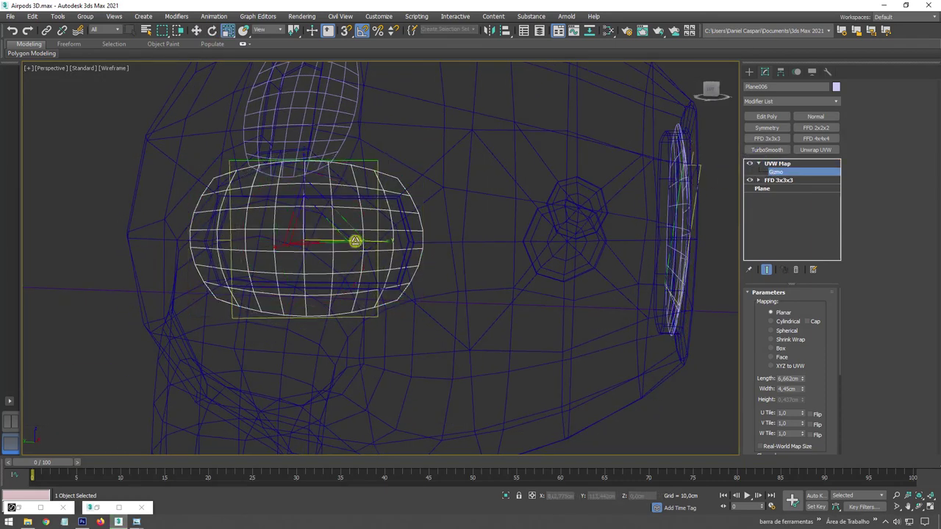
left_click_drag(294, 242, 220, 239)
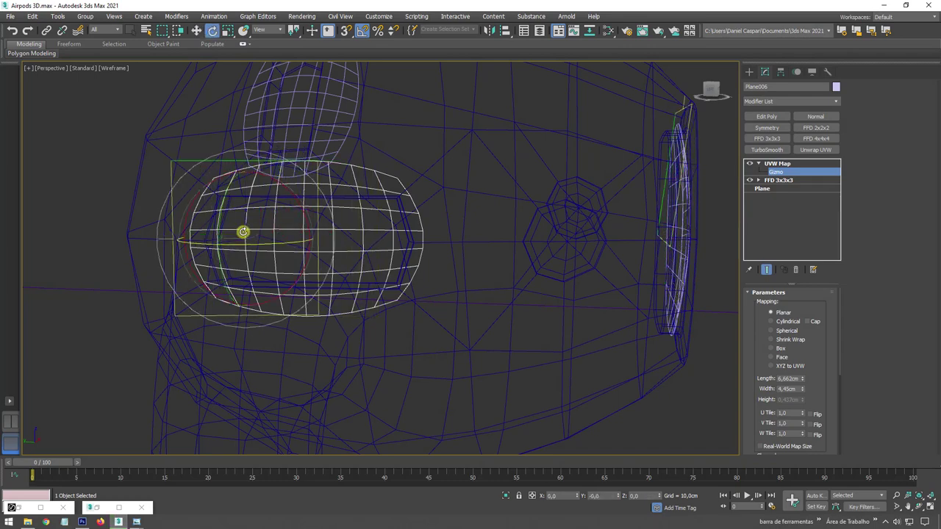
key("r")
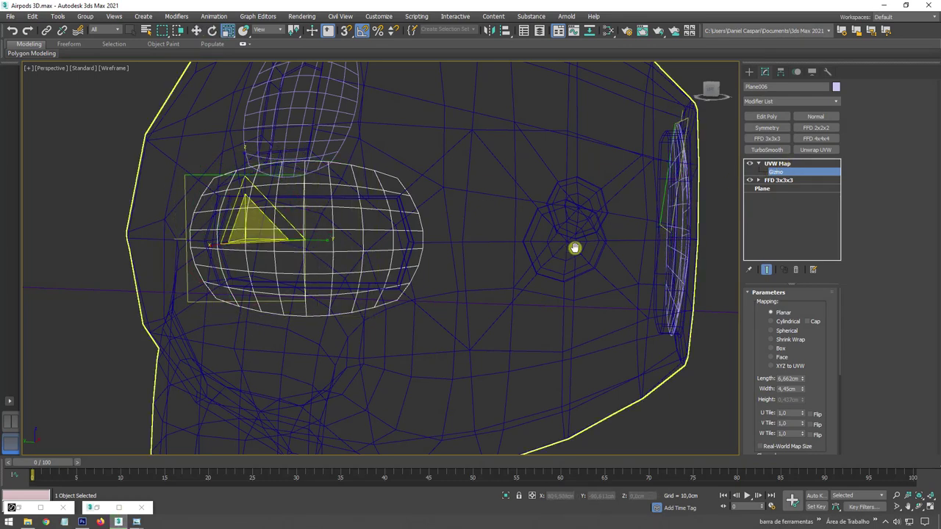
key("F3")
left_click_drag(269, 229, 272, 234)
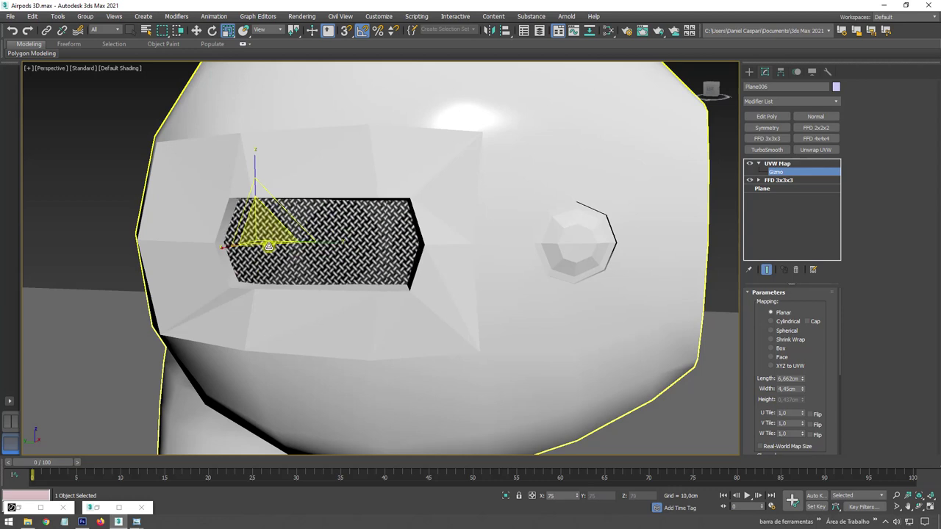
key("w")
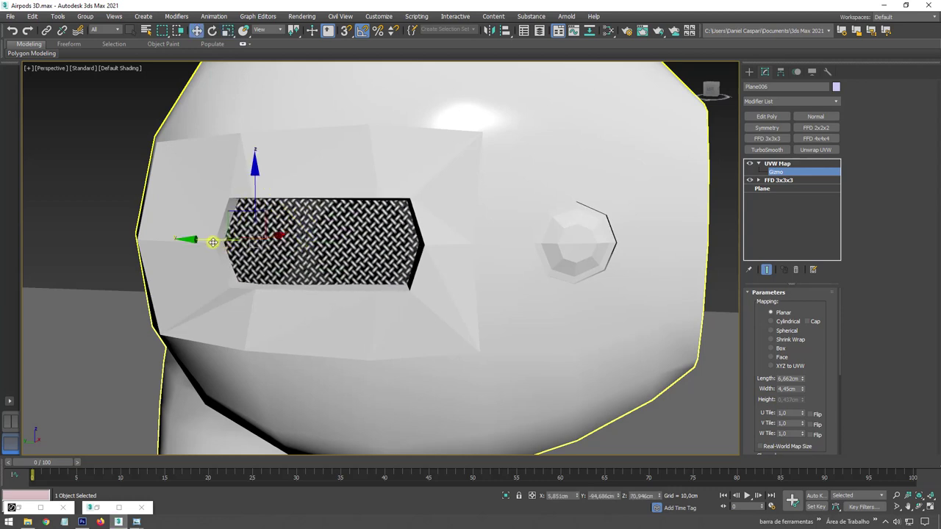
left_click_drag(212, 242, 223, 242)
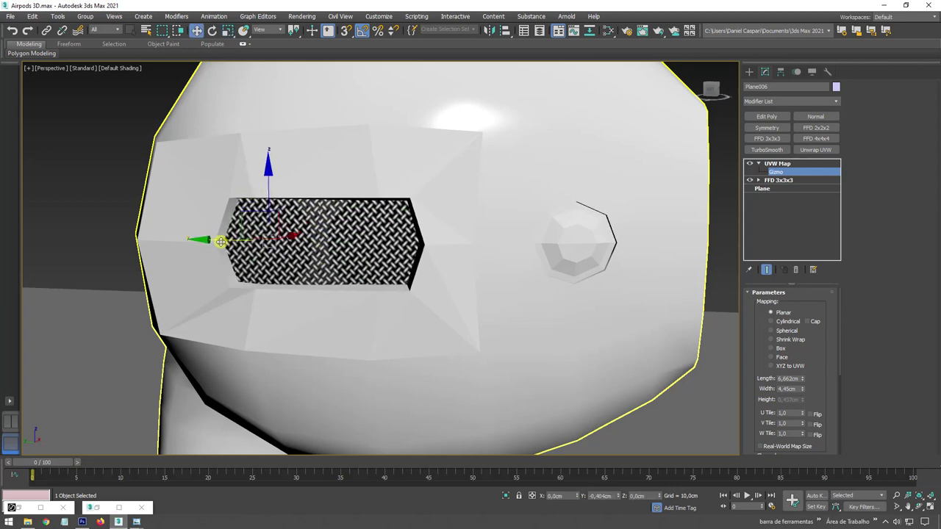
- Copy the UVW Map modifier from the modifier stack
left_click(782, 164)
right_click(781, 164)
left_click(805, 205)
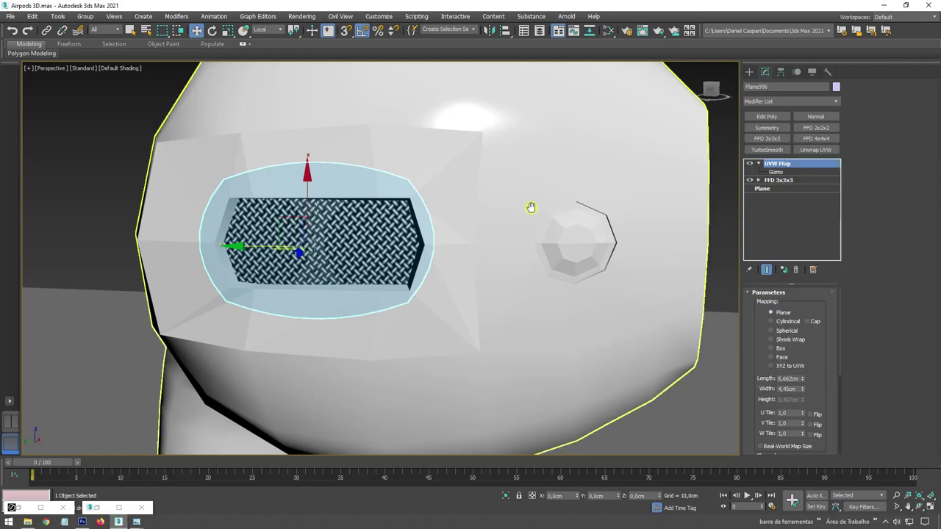
mouse_move(531, 206)
middle_mouse_down("alt")
mouse_move(541, 242)
mouse_move(483, 246)
mouse_move(422, 271)
mouse_move(522, 292)
middle_mouse_up("alt")
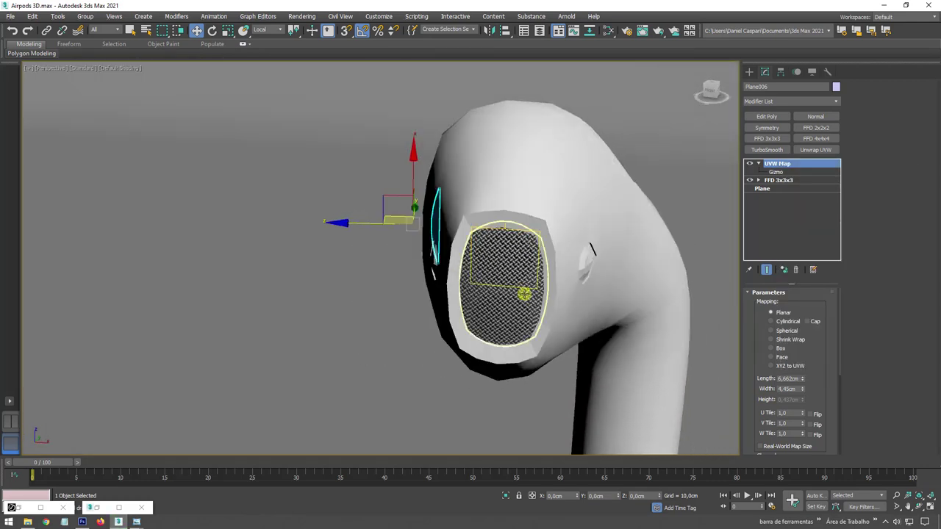
left_click(522, 292)
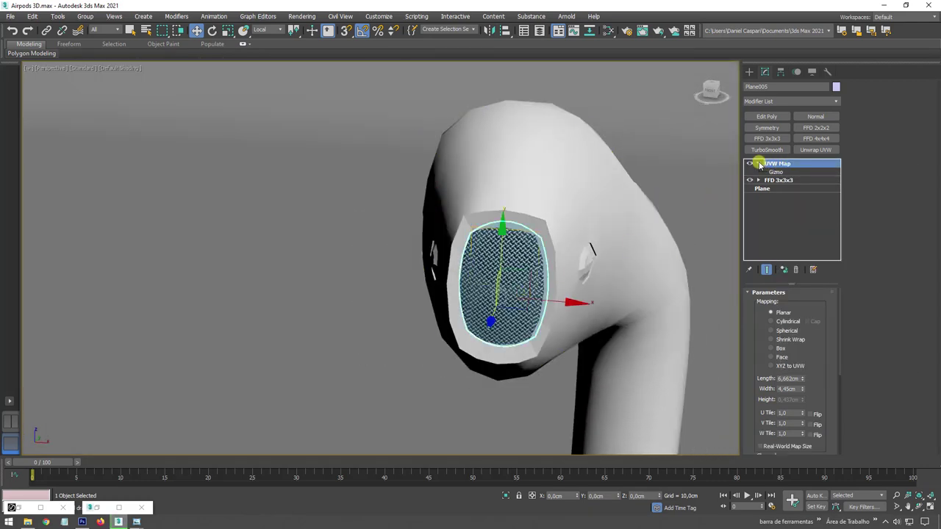
middle_click_drag(578, 269, 746, 187, "alt")
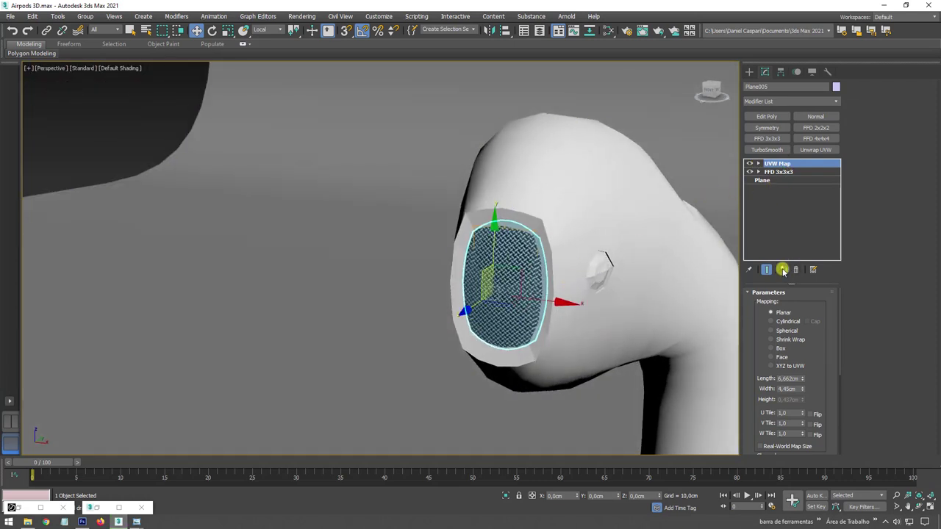
mouse_move(636, 278)
middle_mouse_down("alt")
mouse_move(525, 269)
mouse_move(636, 262)
mouse_move(556, 266)
mouse_move(508, 229)
mouse_move(542, 255)
middle_mouse_up("alt")
left_click(508, 229)
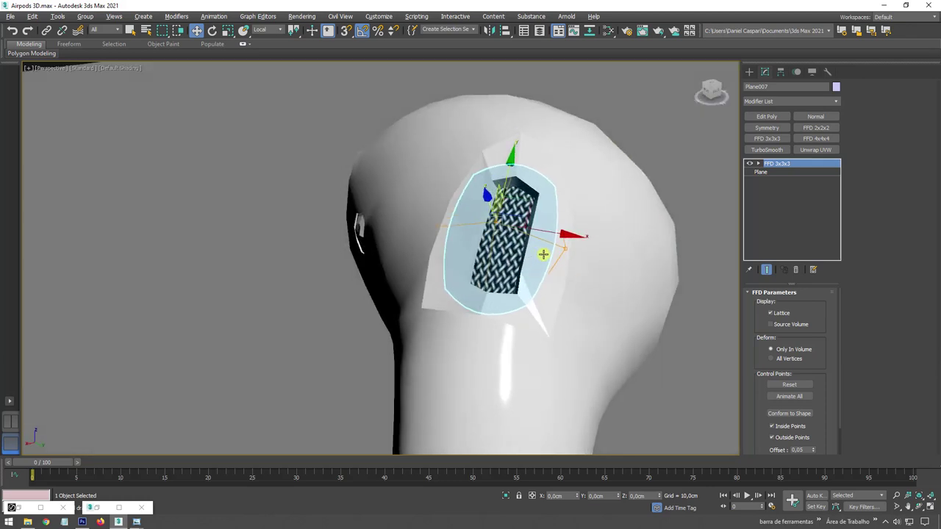
right_click(784, 165)
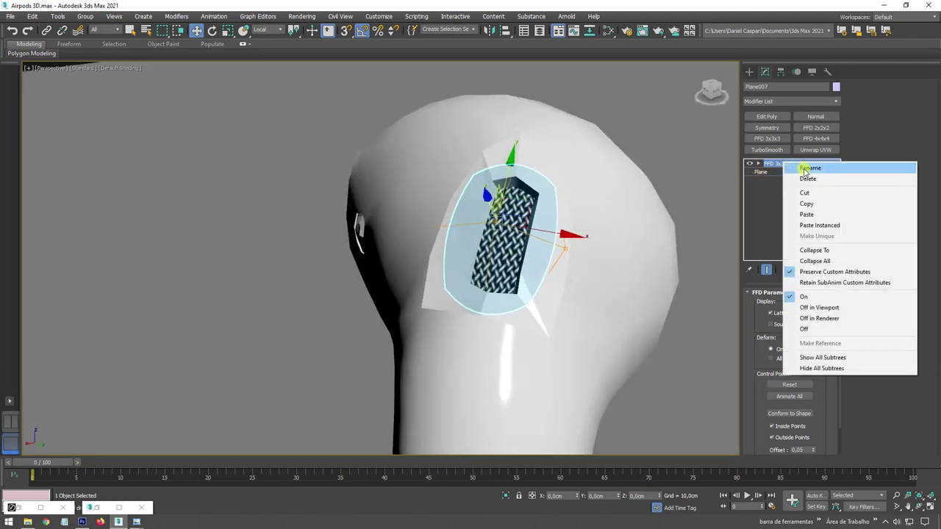
left_click(813, 216)
mouse_move(568, 245)
middle_mouse_down("alt")
mouse_move(552, 271)
mouse_move(515, 250)
middle_mouse_up("alt")
scroll(462, 251, "up", 5)
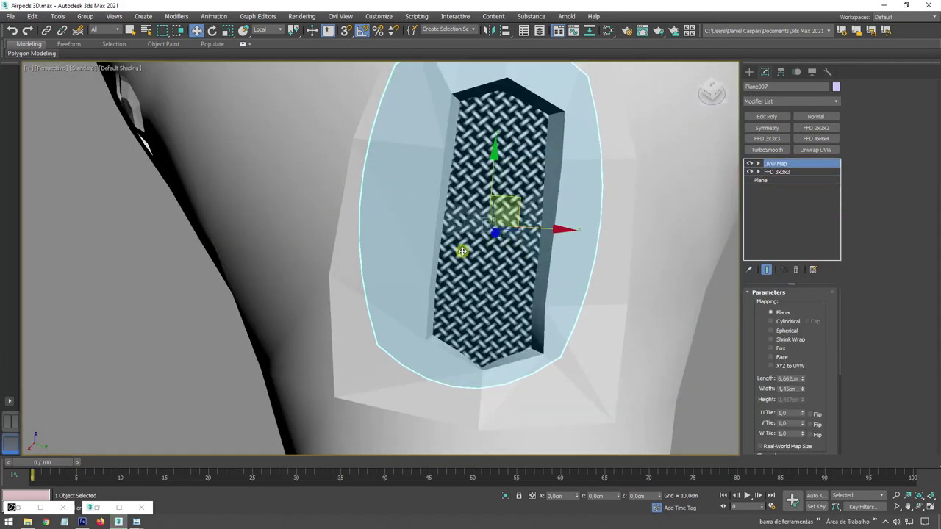
scroll(493, 283, "down", 5)
middle_click_drag(460, 298, 531, 260, "alt")
scroll(563, 315, "down", 5)
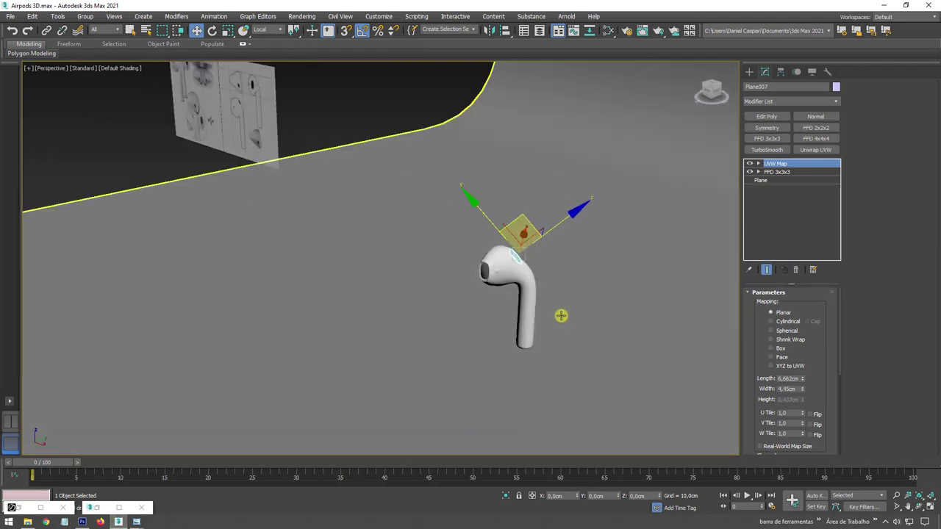
scroll(548, 320, "down", 4)
middle_click_drag(548, 321, 573, 344, "alt")
scroll(573, 345, "up", 10)
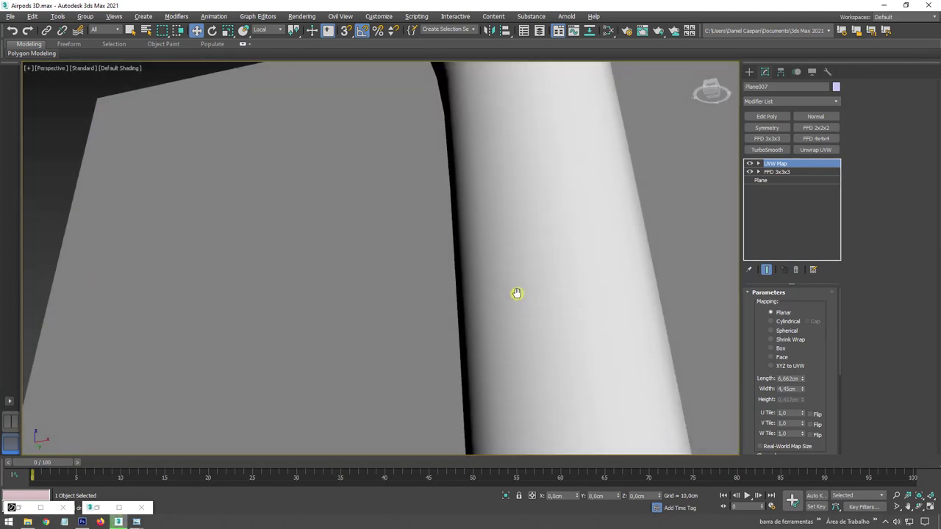
mouse_move(514, 309)
middle_mouse_down("alt")
mouse_move(532, 283)
mouse_move(515, 242)
middle_mouse_up("alt")
left_click(546, 308)
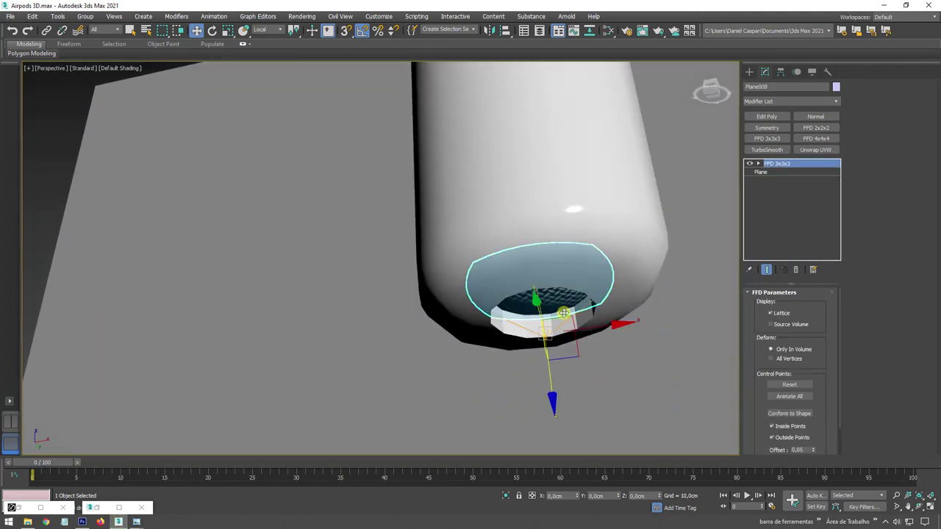
scroll(550, 313, "up", 4)
middle_click_drag(549, 313, 561, 303)
scroll(560, 303, "down", 10)
mouse_move(518, 198)
middle_mouse_down("alt")
mouse_move(567, 216)
mouse_move(572, 295)
middle_mouse_up("alt")
scroll(572, 295, "up", 5)
key("alt+q")
mouse_move(573, 256)
middle_mouse_down("alt")
mouse_move(603, 284)
mouse_move(577, 262)
mouse_move(535, 267)
mouse_move(531, 252)
mouse_move(546, 321)
mouse_move(572, 303)
middle_mouse_up("alt")
scroll(530, 255, "down", 3)
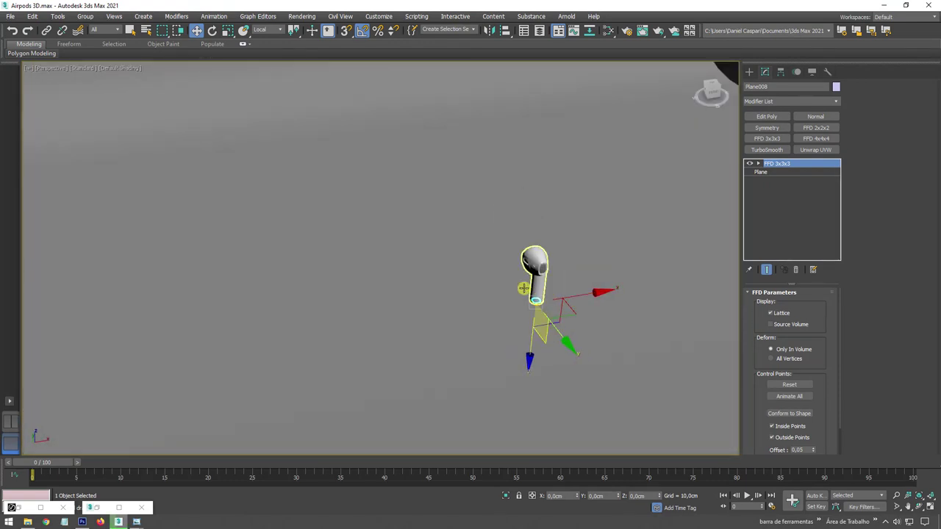
scroll(524, 288, "up", 10)
scroll(569, 292, "down", 3)
scroll(602, 249, "down", 5)
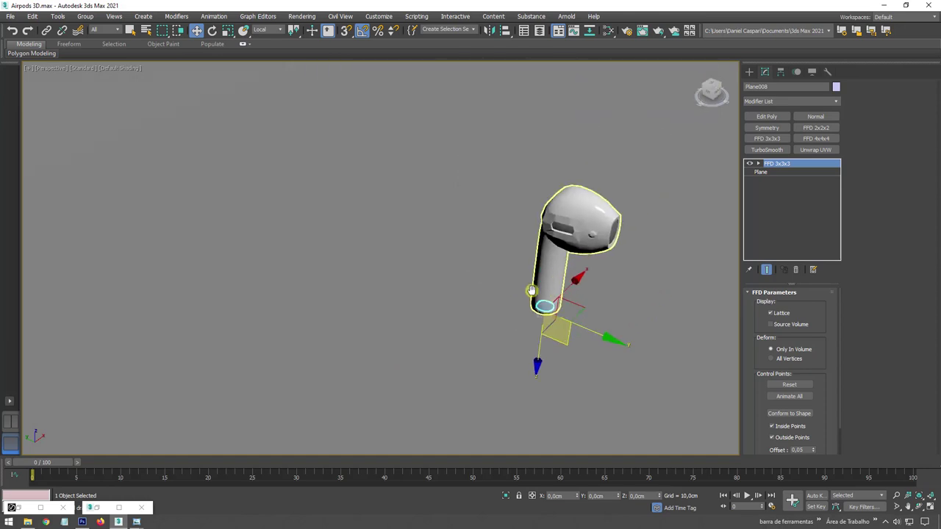
left_click(533, 243)
scroll(577, 309, "up", 4)
mouse_move(578, 309)
middle_mouse_down("alt")
mouse_move(484, 233)
mouse_move(510, 254)
mouse_move(219, 409)
middle_mouse_up("alt")
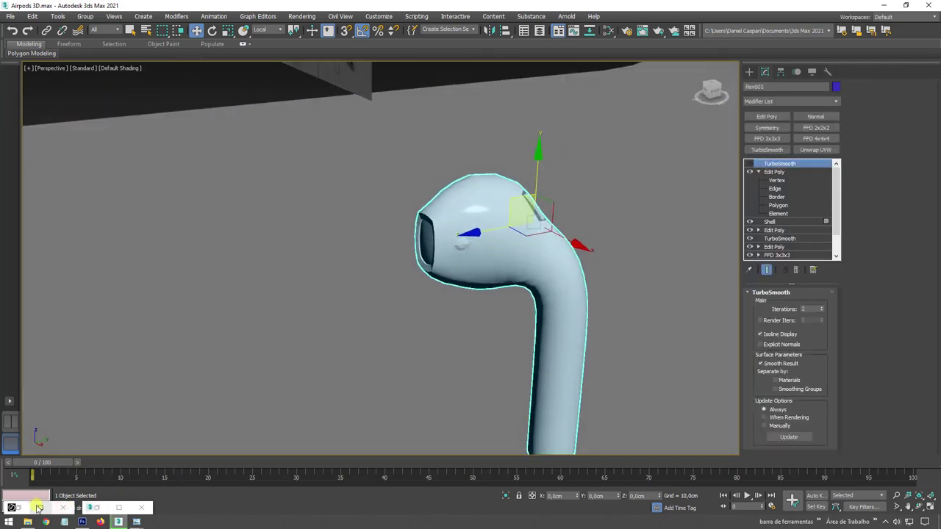
- Restore the V-Ray frame buffer as a small window, framing the earbud's head and grille beside it
left_click(38, 507)
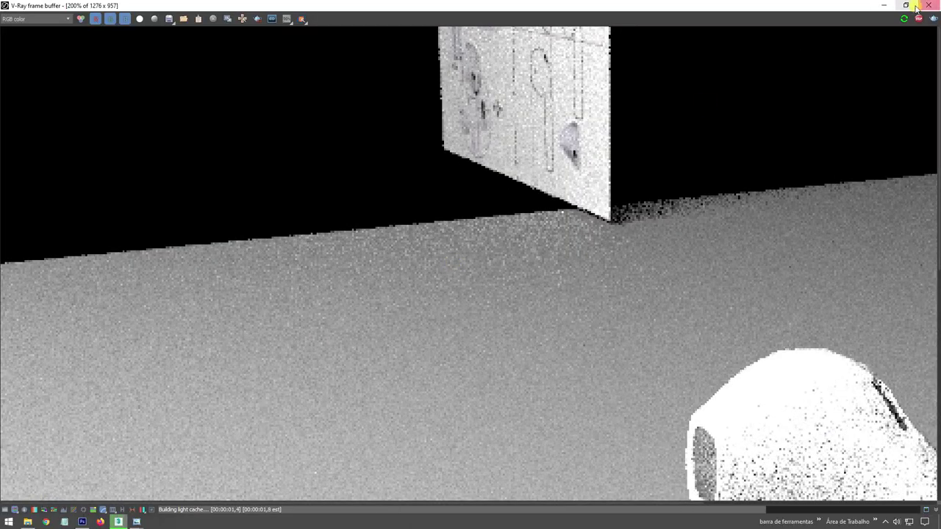
left_click(912, 6)
scroll(563, 210, "down", 4)
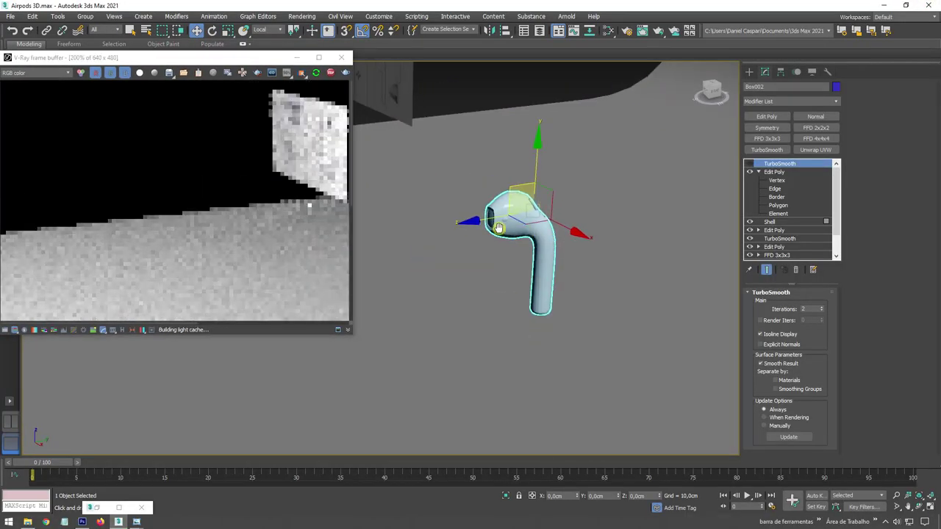
middle_click_drag(562, 210, 465, 239)
scroll(262, 218, "down", 1)
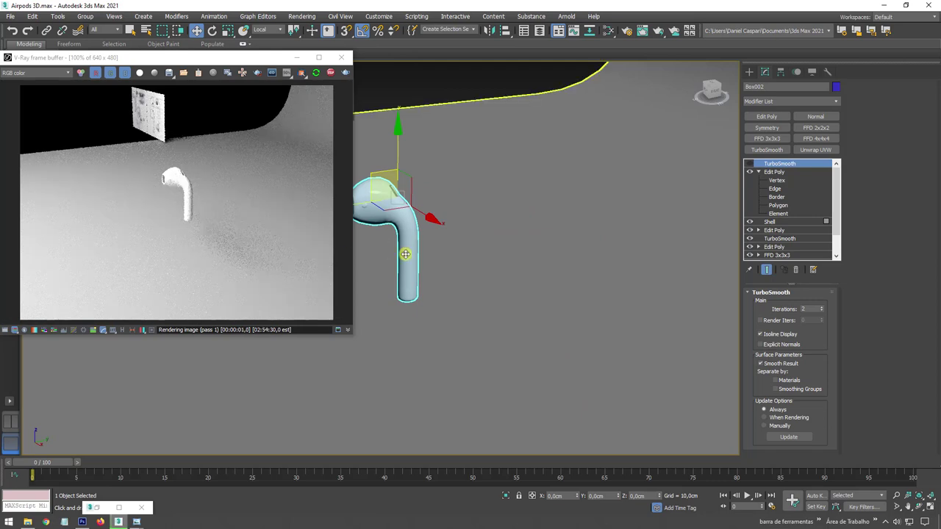
scroll(435, 280, "up", 3)
scroll(434, 280, "up", 3)
mouse_move(434, 280)
middle_mouse_down("alt")
mouse_move(521, 302)
mouse_move(552, 284)
mouse_move(508, 235)
mouse_move(518, 235)
mouse_move(470, 225)
mouse_move(493, 164)
middle_mouse_up("alt")
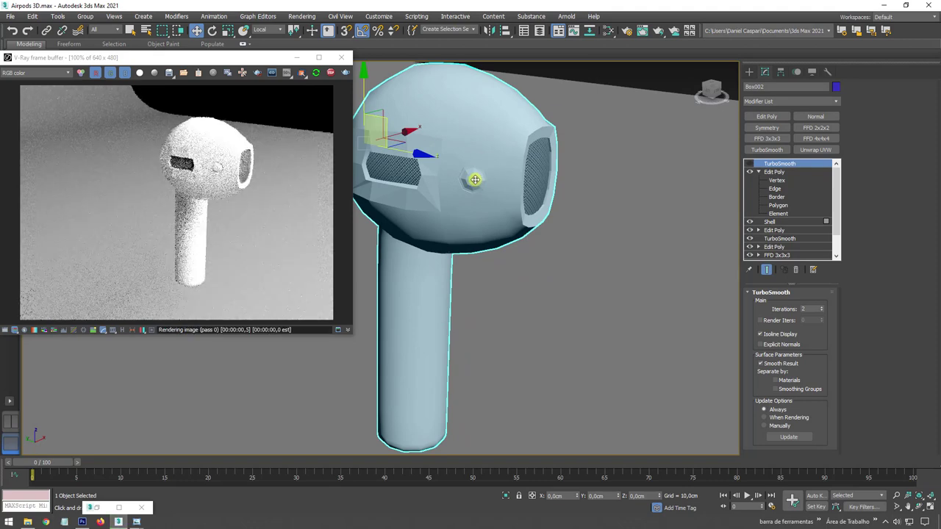
- Add a VRayMtl node named borracha in the Slate Material Editor, then close the editor
left_click(604, 33)
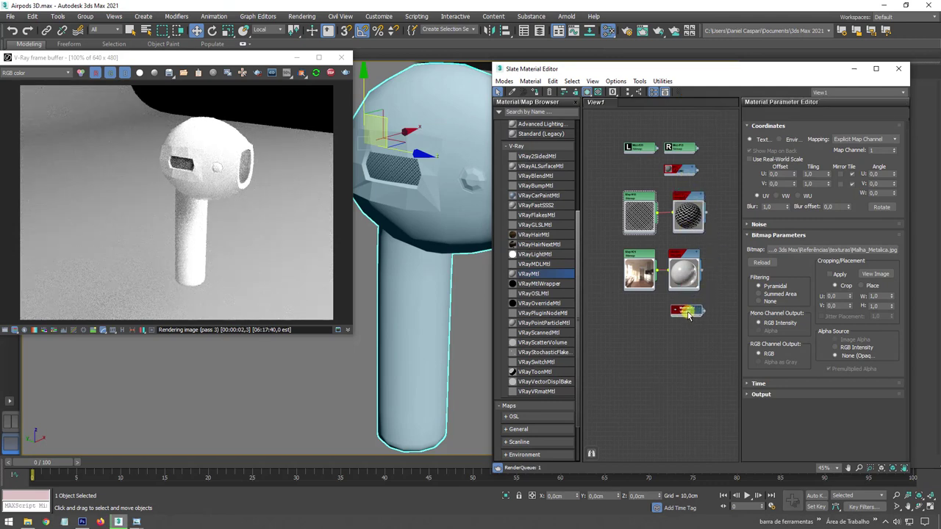
double_click(688, 312)
type("borracha")
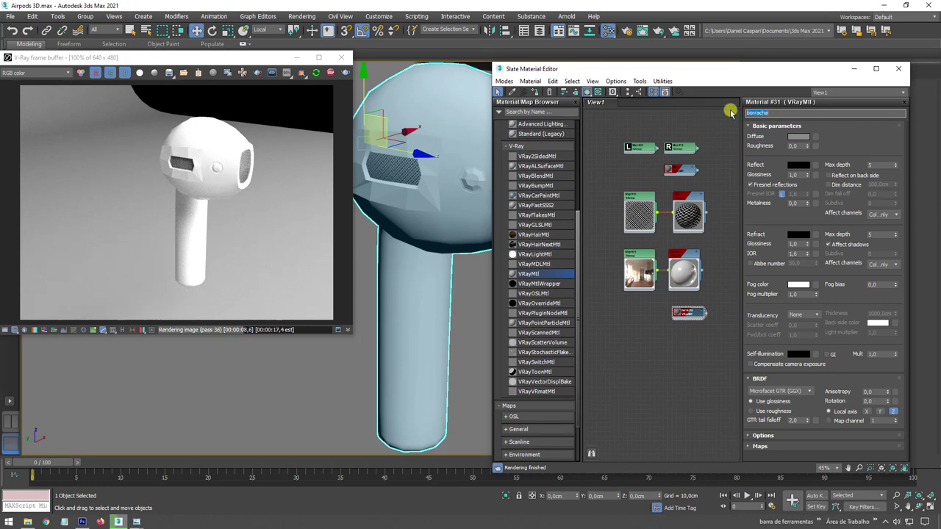
scroll(386, 210, "up", 1)
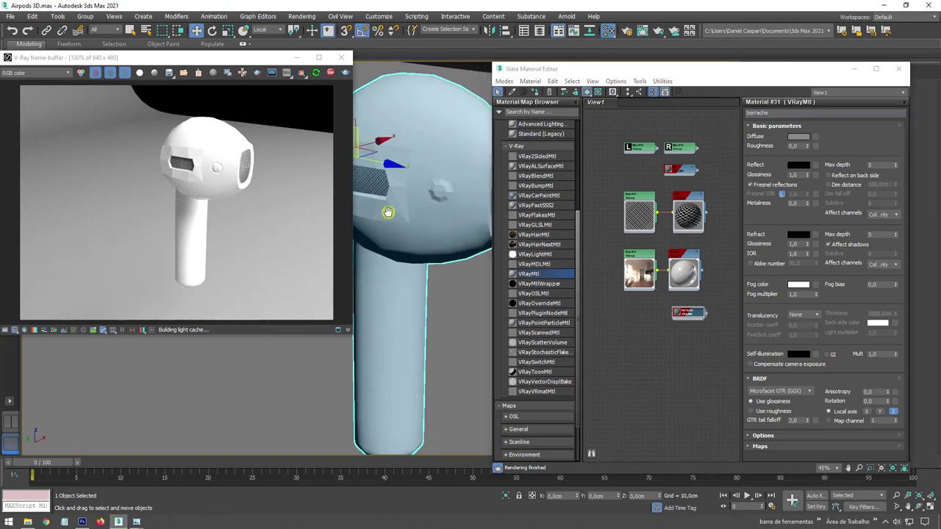
scroll(445, 193, "up", 3)
scroll(430, 186, "up", 2)
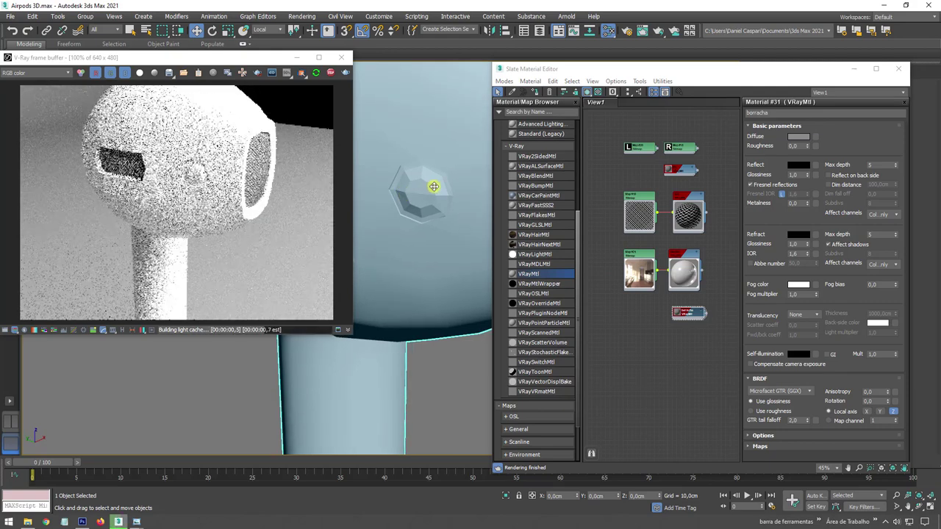
left_click(853, 69)
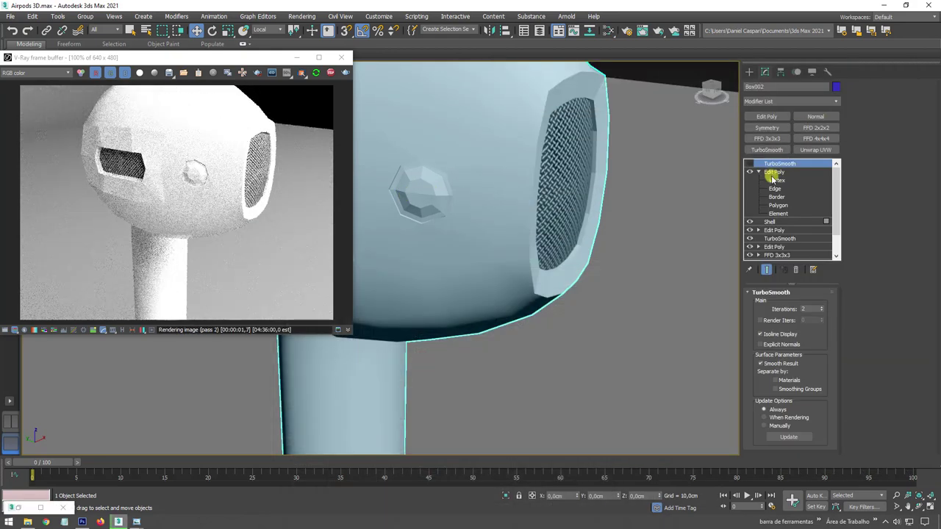
- Pick the button vertices, convert to Polygon level and Grow to the 48 button polygons
left_click(418, 194)
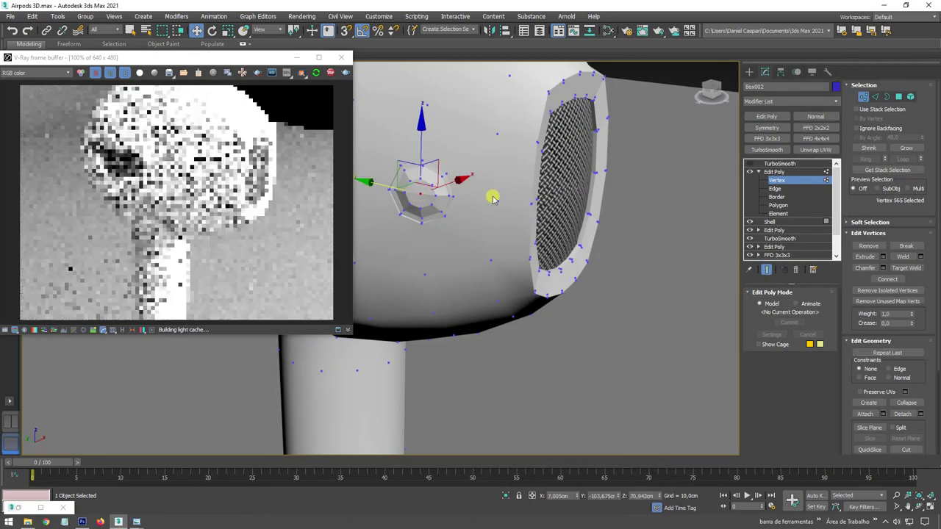
middle_click_drag(491, 195, 470, 195, "alt")
left_click(535, 228)
middle_click_drag(546, 246, 615, 263, "alt")
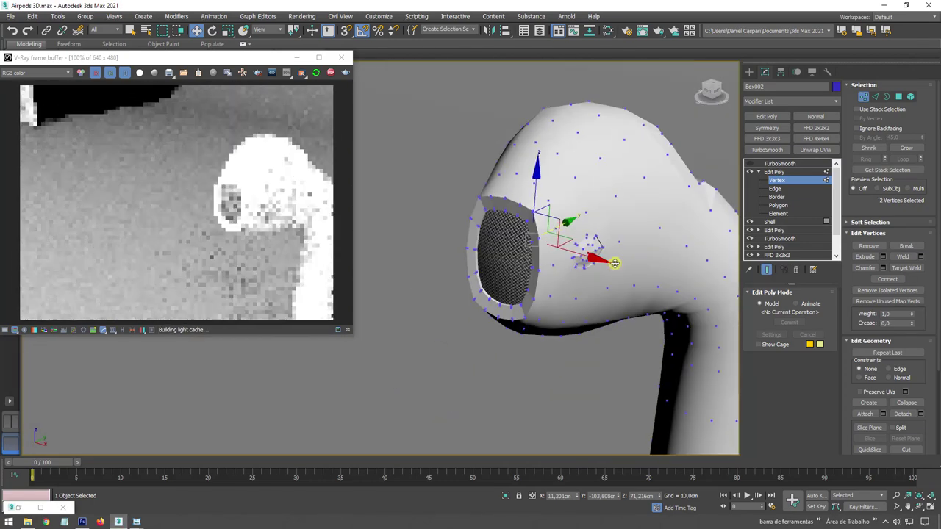
left_click(898, 96)
left_click(906, 148)
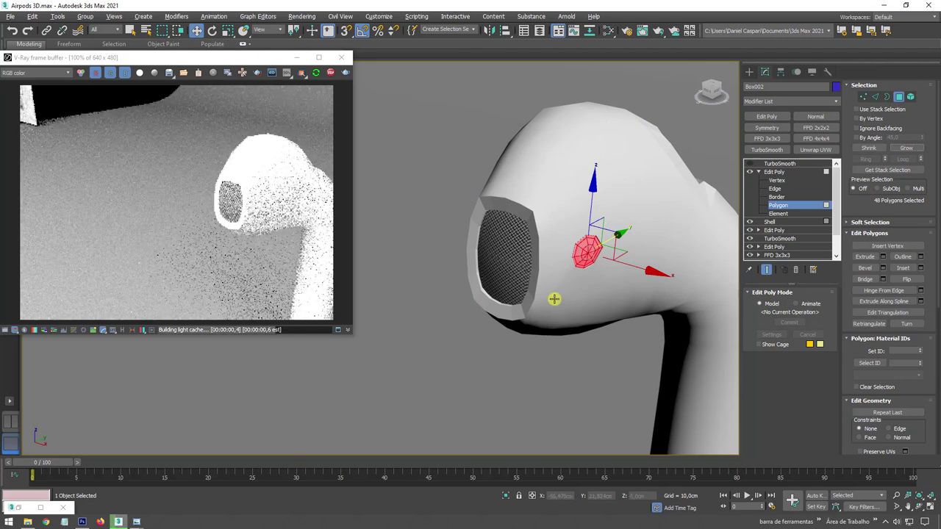
scroll(562, 279, "up", 4)
scroll(572, 252, "up", 3)
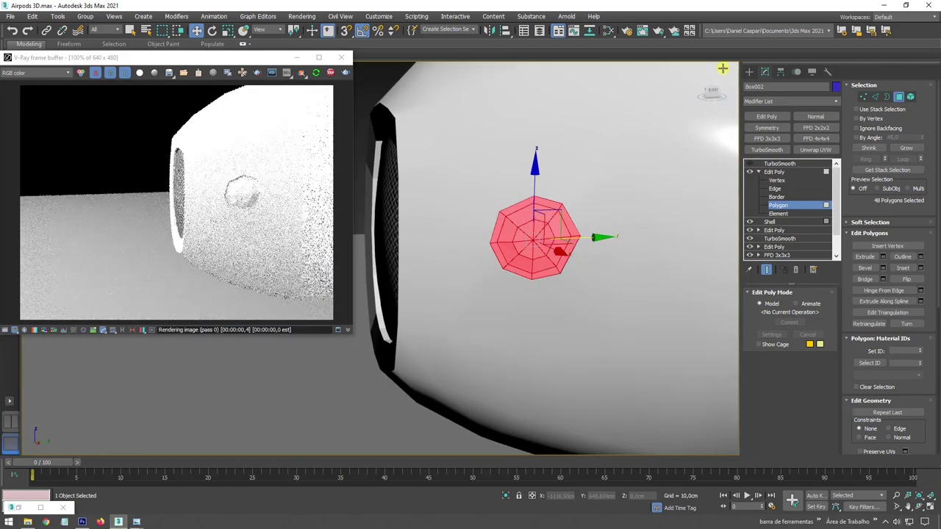
- Reopen the Slate Material Editor, view the earbud, then close the editor
left_click(609, 32)
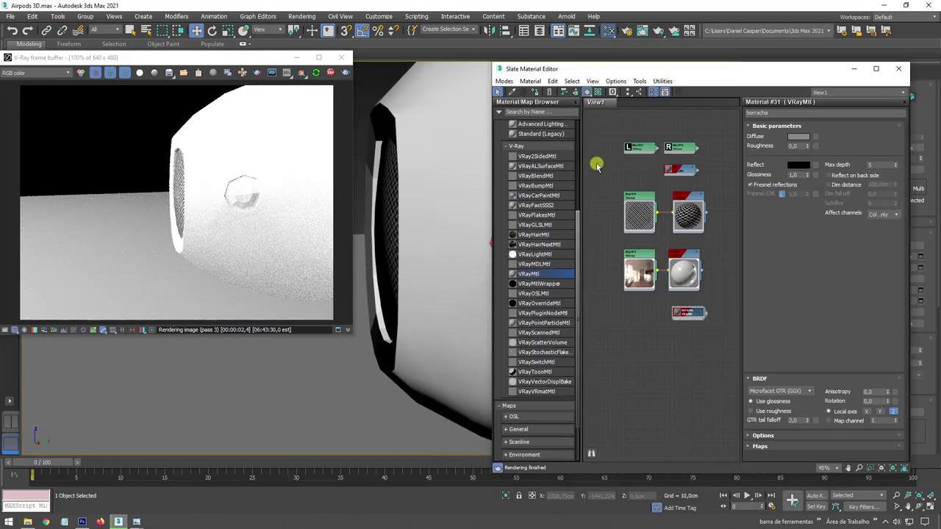
scroll(455, 243, "up", 3)
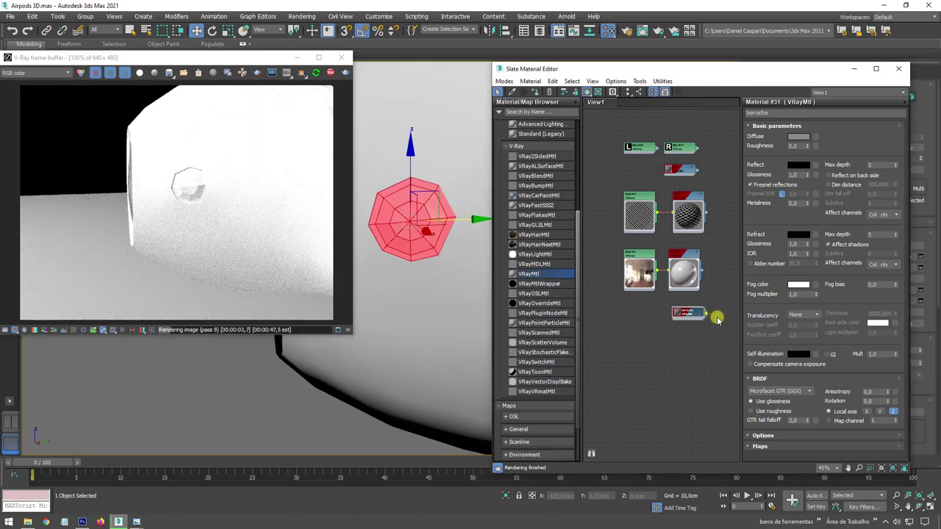
scroll(421, 224, "up", 1)
scroll(419, 221, "up", 3)
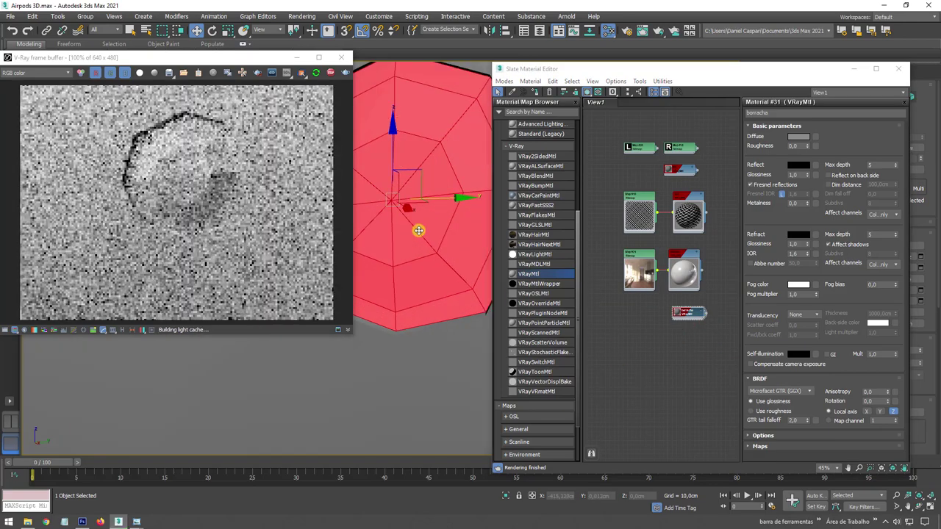
scroll(424, 231, "up", 2)
scroll(431, 240, "up", 2)
scroll(434, 246, "down", 1)
scroll(439, 260, "down", 2)
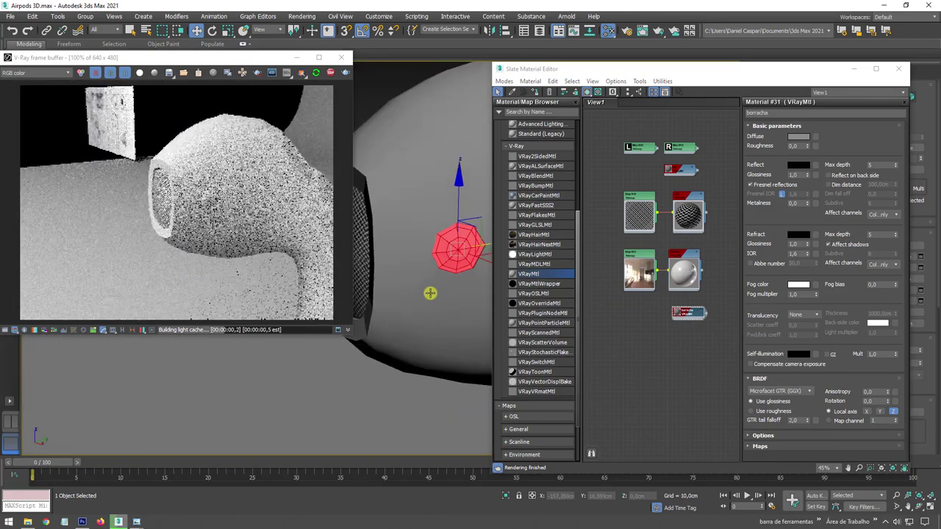
scroll(431, 292, "down", 2)
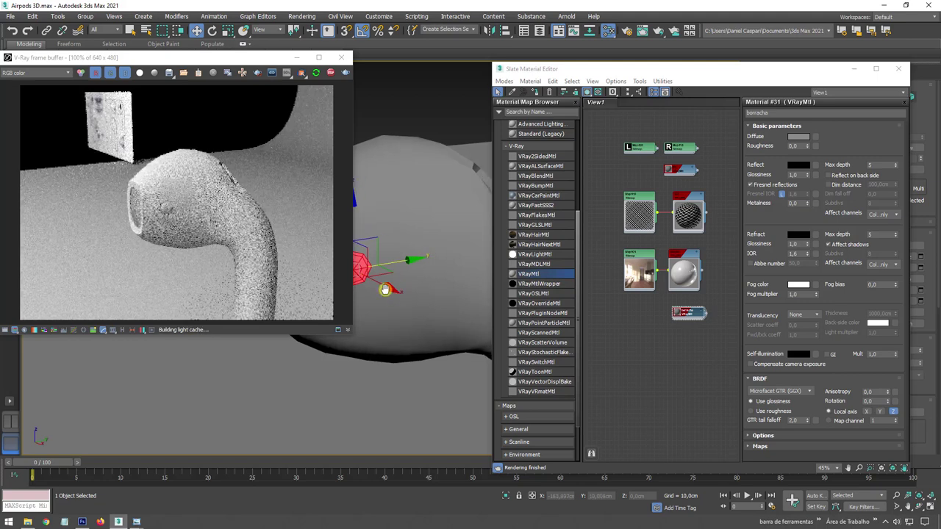
middle_click_drag(416, 290, 431, 273, "alt")
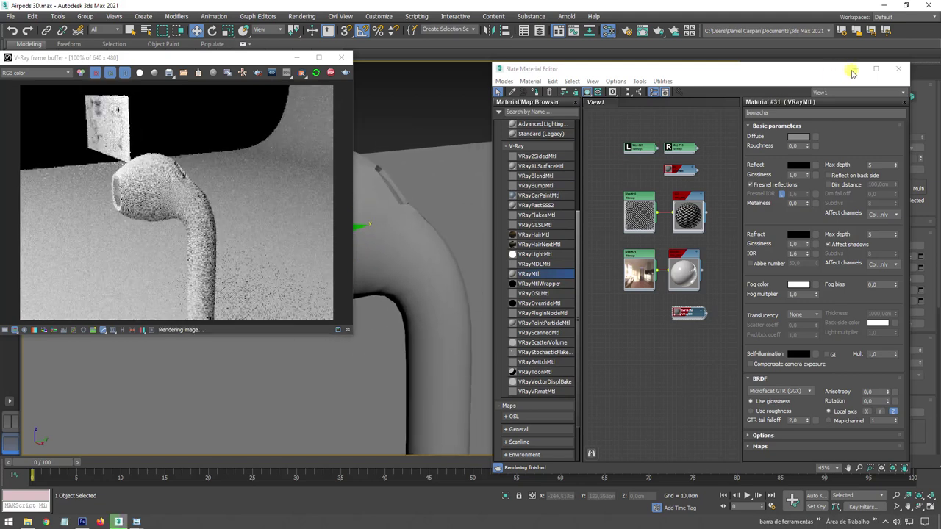
left_click(898, 68)
- Orbit onto the selected button polygons and collapse the geometry editing rollout
mouse_move(448, 243)
middle_mouse_down("alt")
mouse_move(612, 215)
mouse_move(412, 248)
mouse_move(490, 269)
mouse_move(513, 248)
mouse_move(507, 269)
mouse_move(497, 262)
middle_mouse_up("alt")
scroll(612, 216, "down", 5)
scroll(513, 247, "up", 5)
scroll(507, 276, "down", 2)
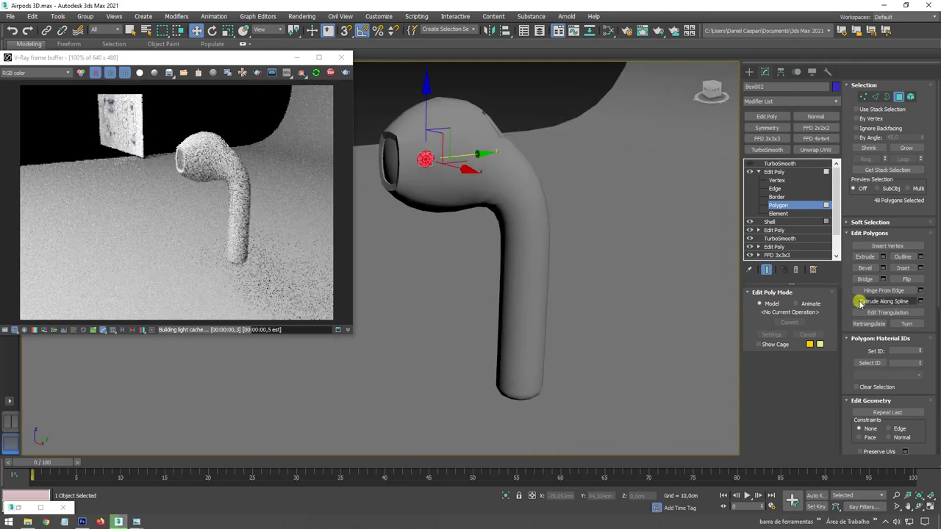
left_click_drag(852, 210, 852, 48)
scroll(885, 261, "down", 2)
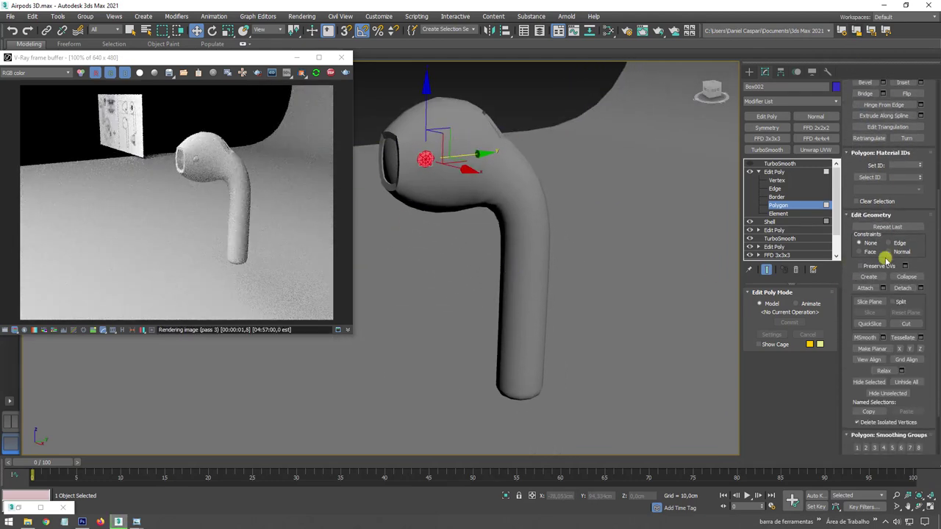
scroll(928, 189, "down", 2)
scroll(929, 189, "down", 1)
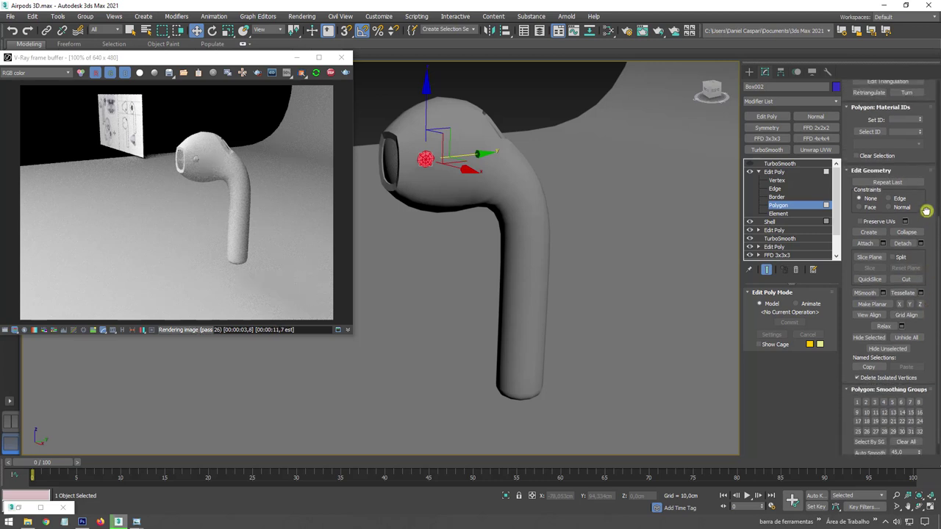
scroll(928, 189, "up", 1)
left_click(852, 176)
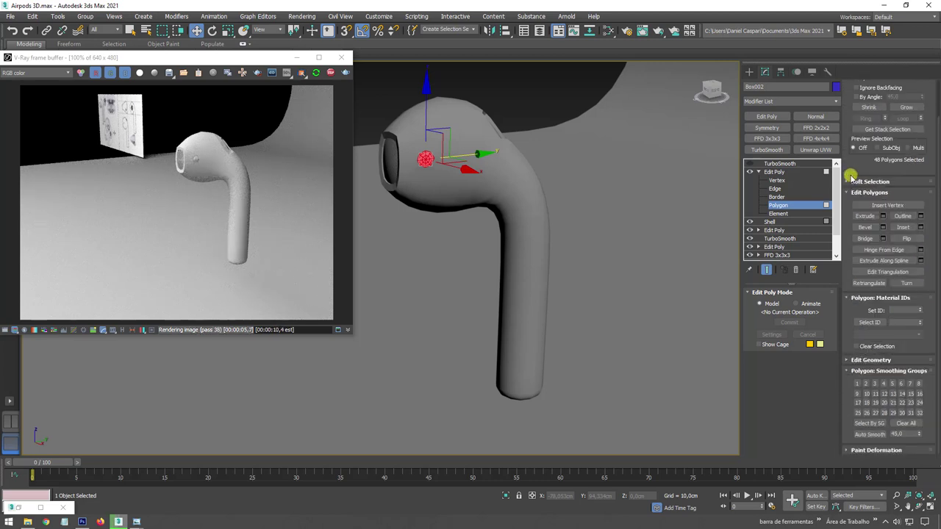
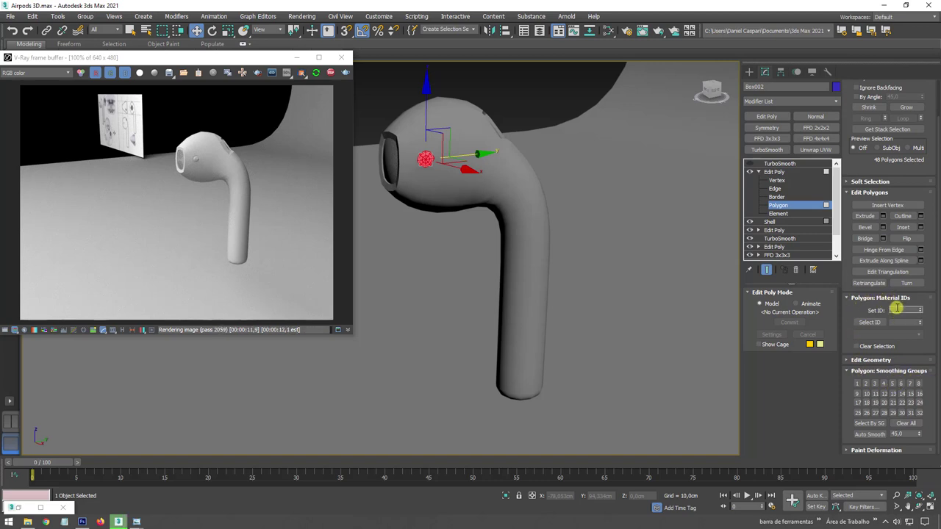
- Assign material ID 2 to the 48 sensor polygons and ID 1 to the remaining 527 earbud polygons
type("2")
key("Return")
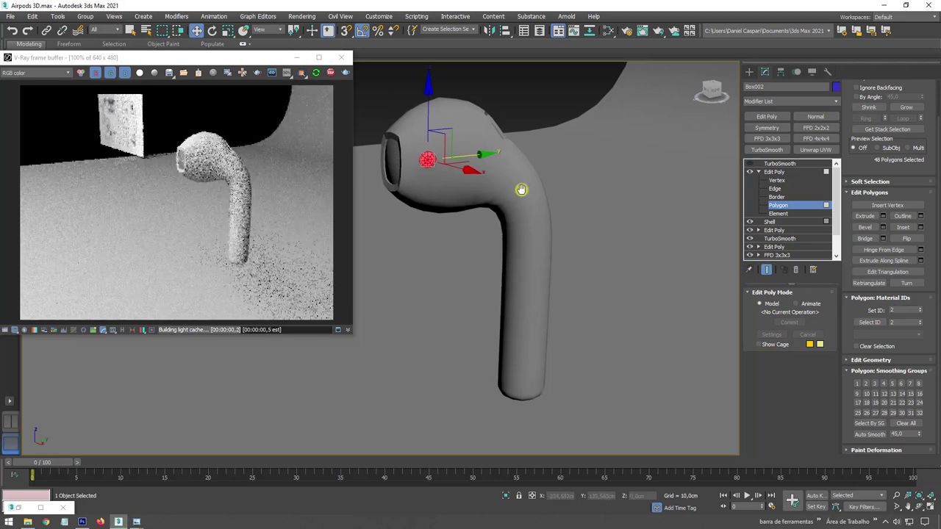
key("ctrl+a")
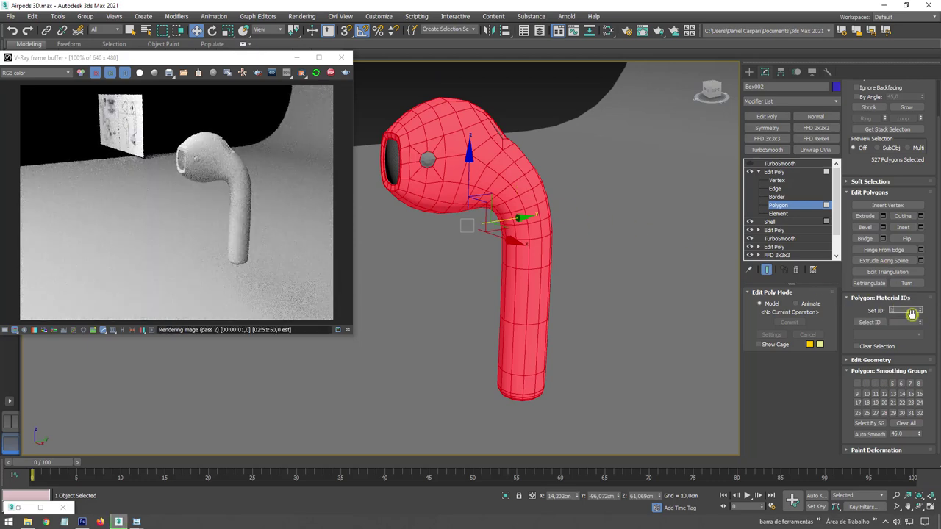
key("Return")
- Add a Multi/Sub-Object material node to the Slate Material Editor graph
left_click(607, 35)
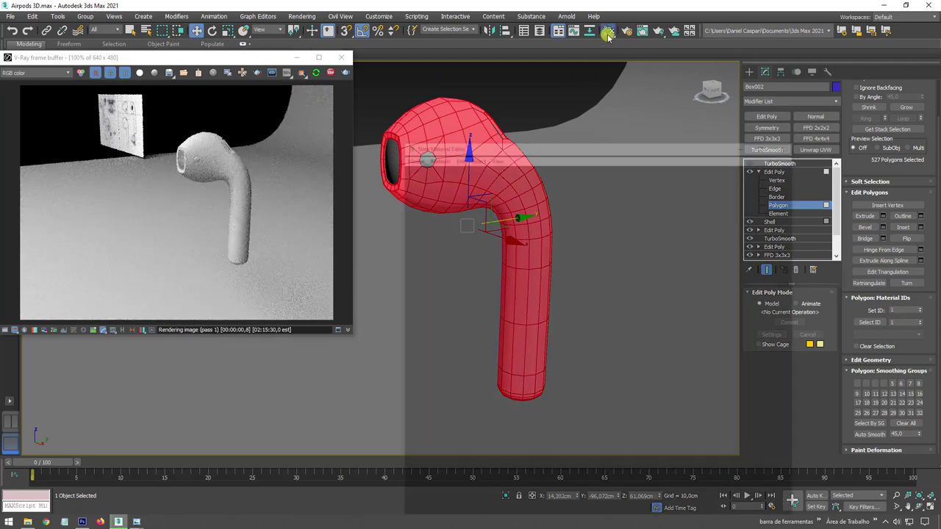
middle_click_drag(616, 186, 634, 191)
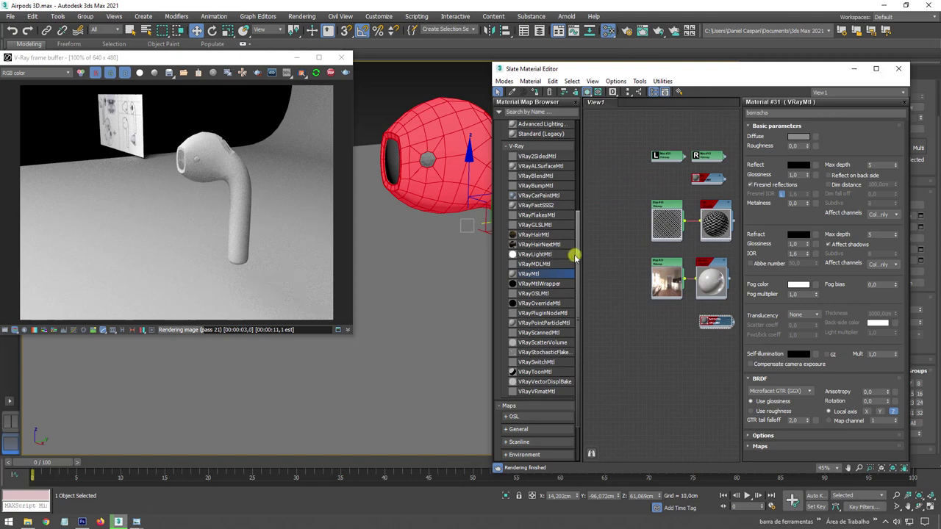
left_click_drag(579, 256, 581, 159)
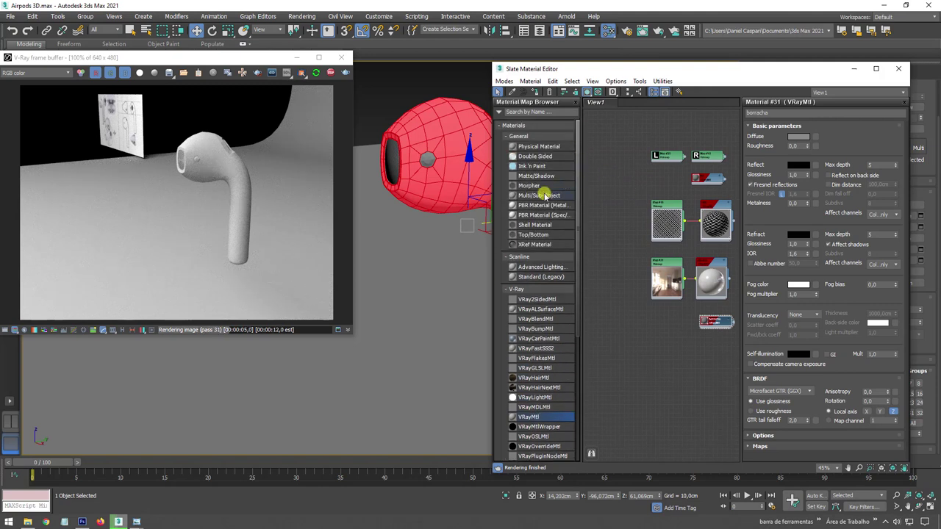
left_click_drag(660, 379, 681, 371)
right_click(669, 346)
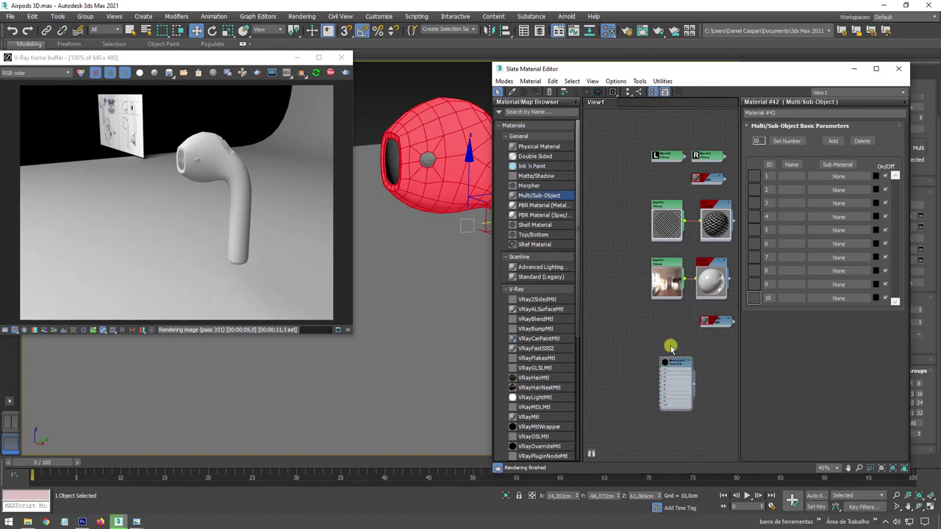
mouse_move(669, 346)
middle_mouse_down()
mouse_move(624, 264)
mouse_move(675, 263)
middle_mouse_up()
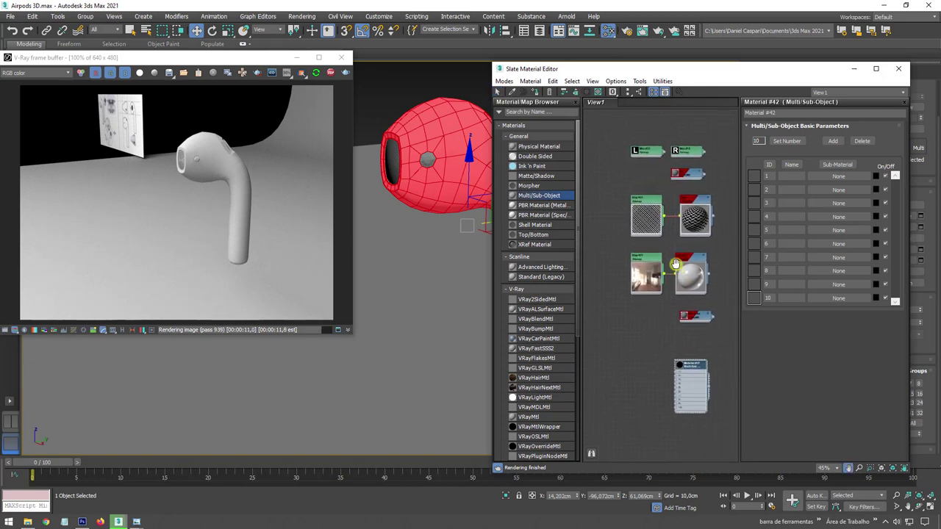
- Wire plástico into sub-material slot 1 and borracha into slot 2, then exit polygon editing
left_click_drag(690, 275, 615, 341)
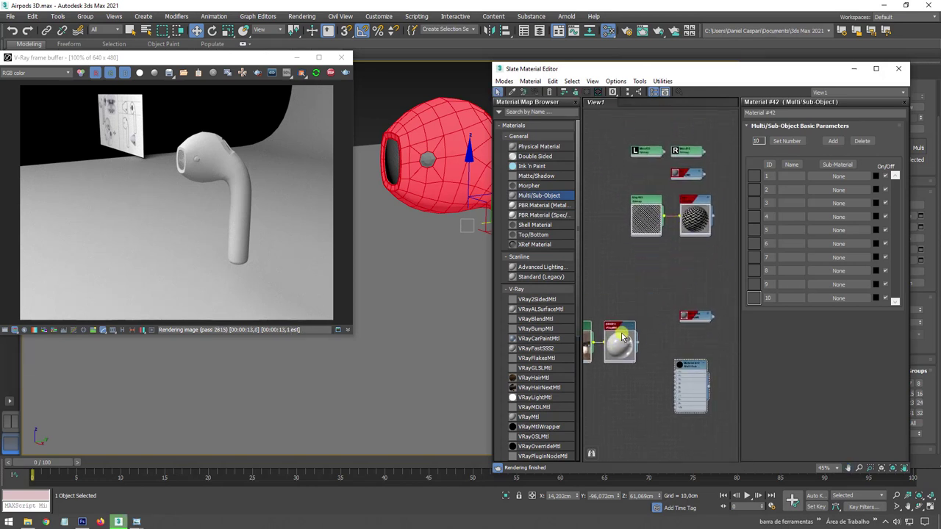
middle_click_drag(615, 340, 617, 273)
scroll(628, 257, "up", 2)
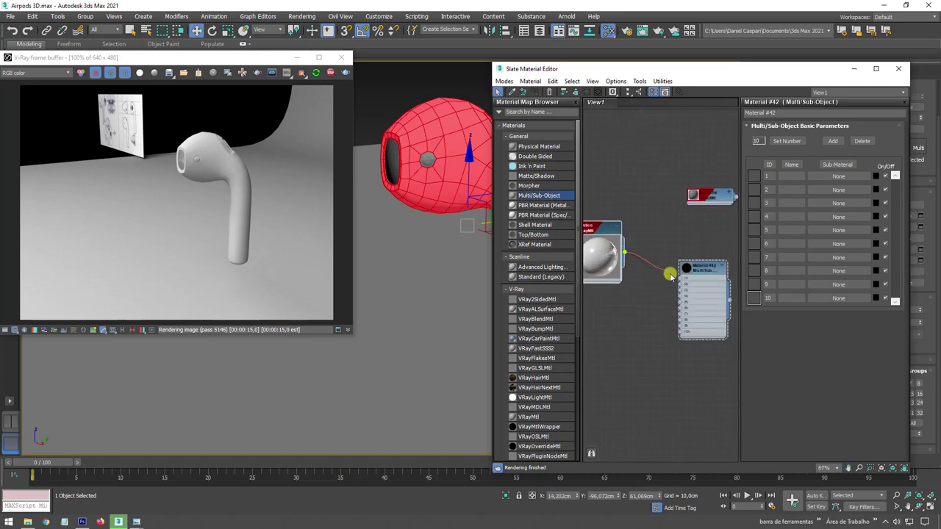
scroll(691, 283, "down", 3)
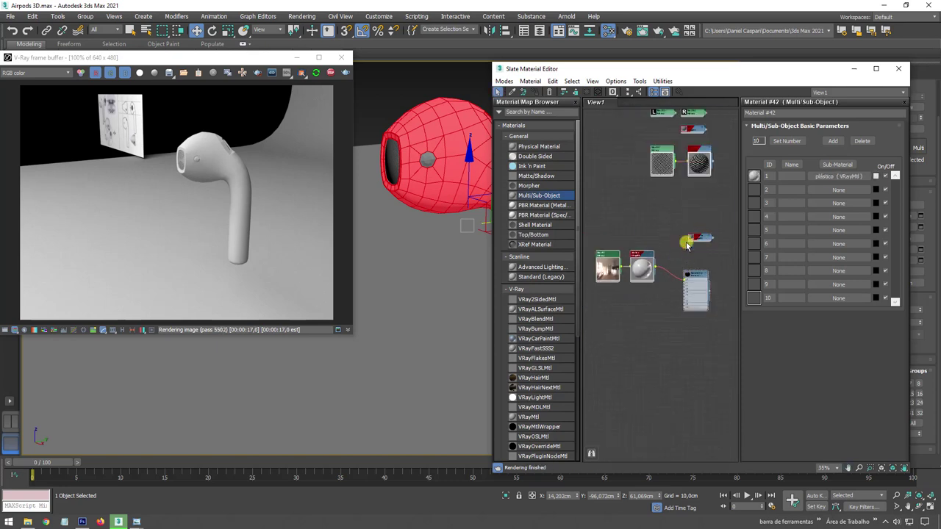
left_click(698, 244)
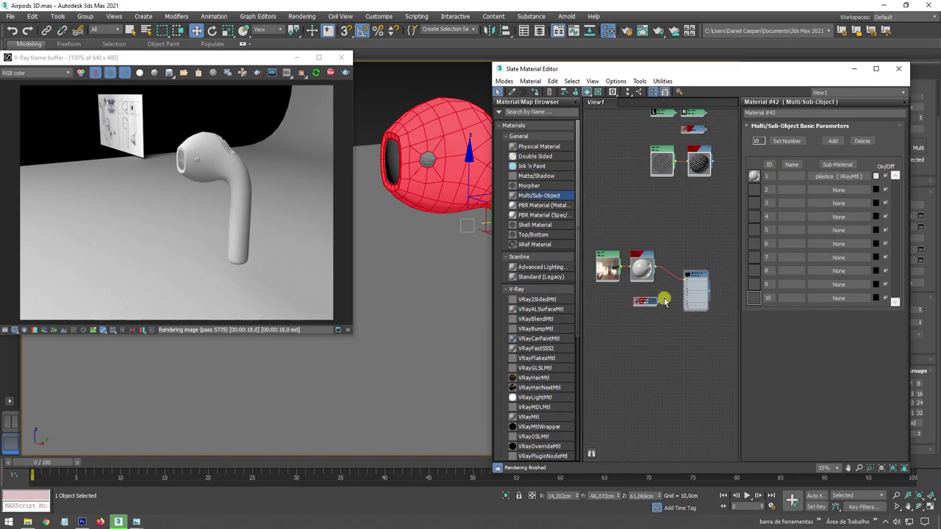
scroll(658, 305, "up", 5)
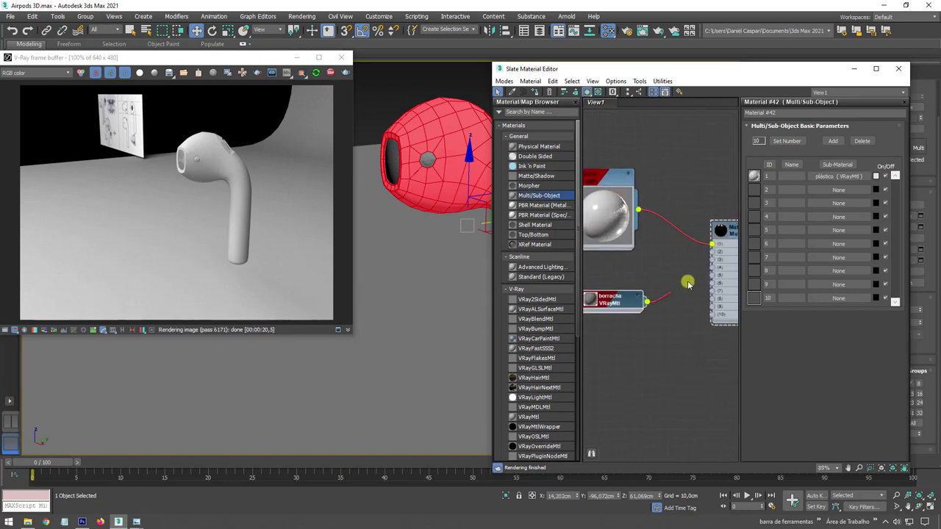
middle_click_drag(726, 234, 690, 275)
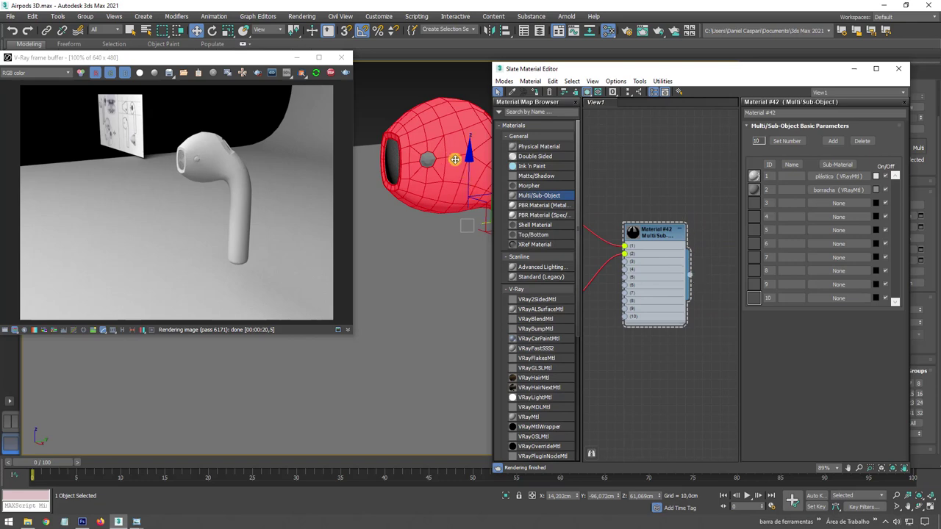
scroll(439, 133, "up", 2)
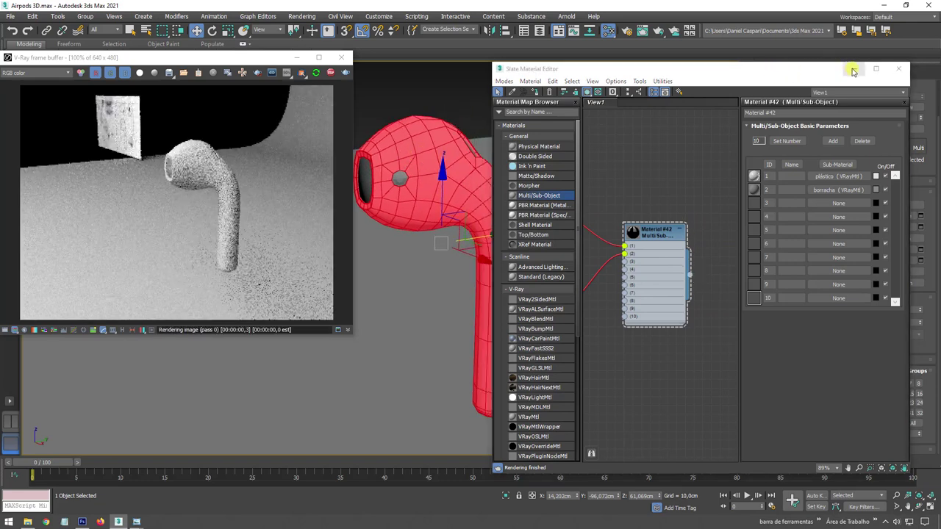
left_click(898, 68)
left_click(774, 171)
- Restore the Slate Material Editor as a smaller window moved aside from the earbud
middle_click_drag(664, 201, 563, 229, "alt")
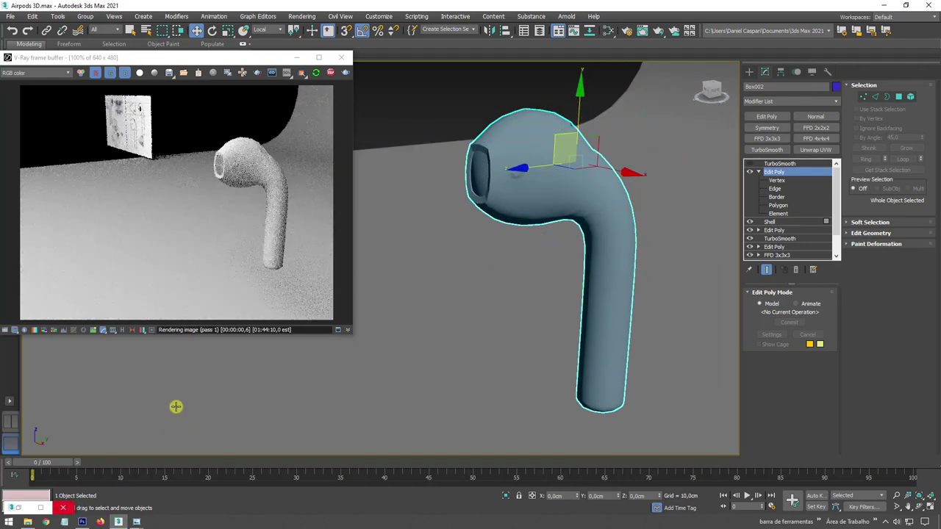
left_click(35, 508)
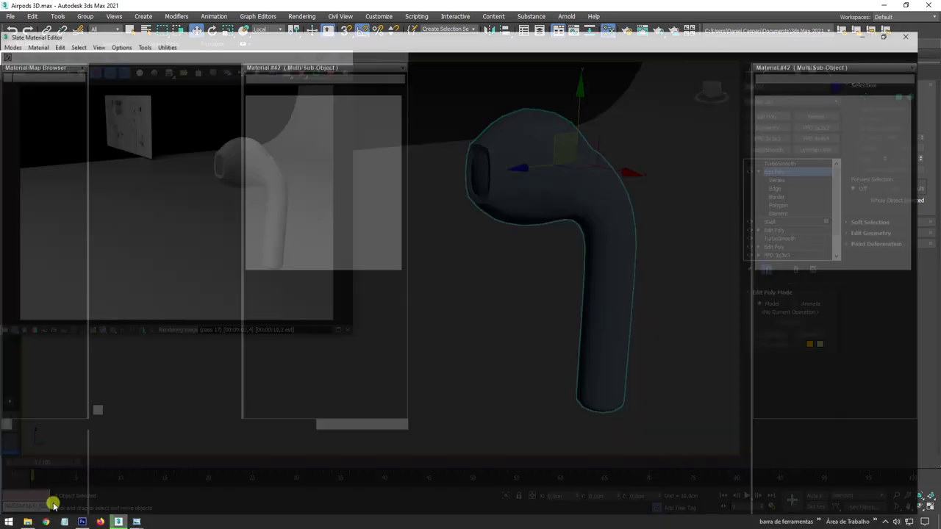
left_click(905, 5)
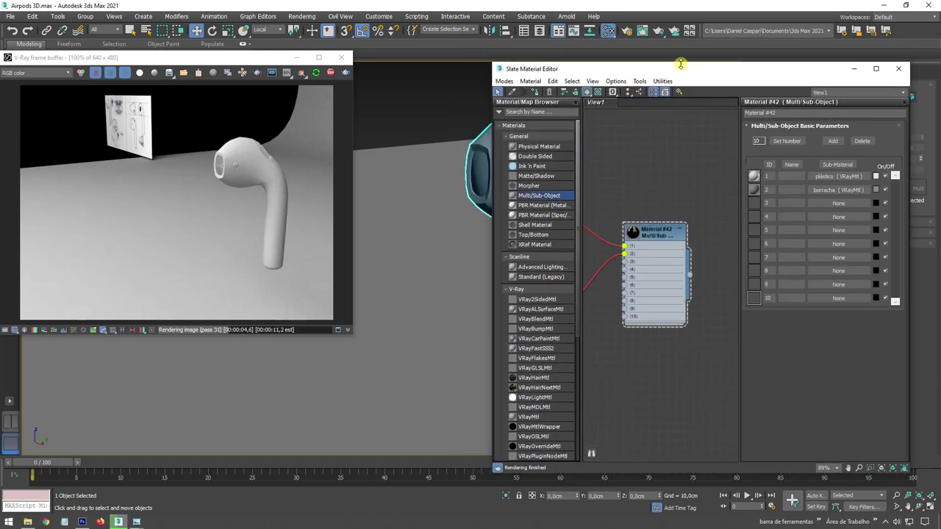
left_click(662, 81)
left_click(732, 77)
left_click_drag(733, 77, 854, 49)
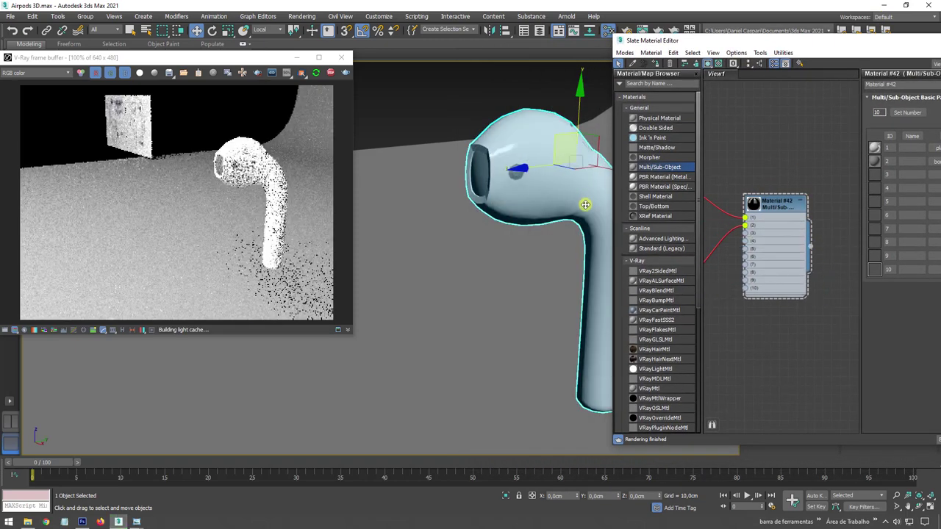
- Bring the borracha node into view and open its parameters
scroll(581, 192, "up", 2)
scroll(515, 198, "up", 5)
scroll(431, 163, "up", 3)
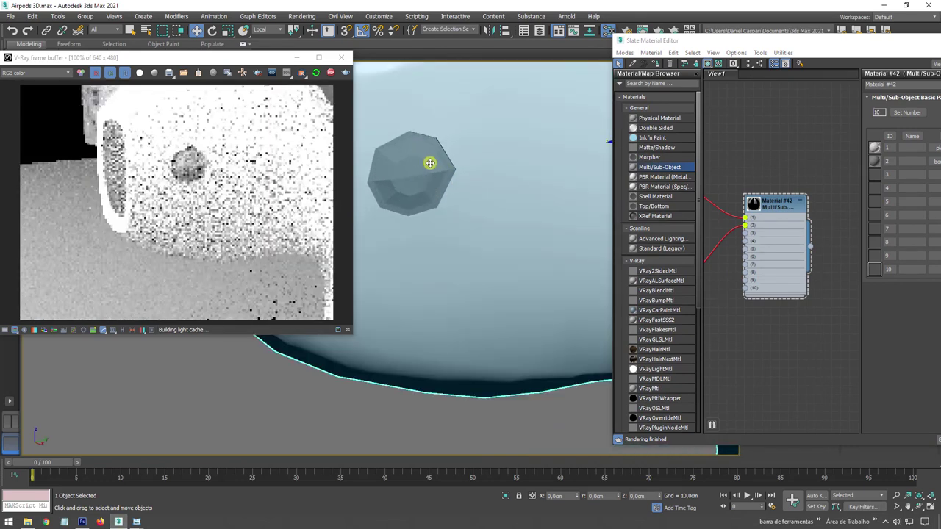
middle_click_drag(742, 193, 858, 133)
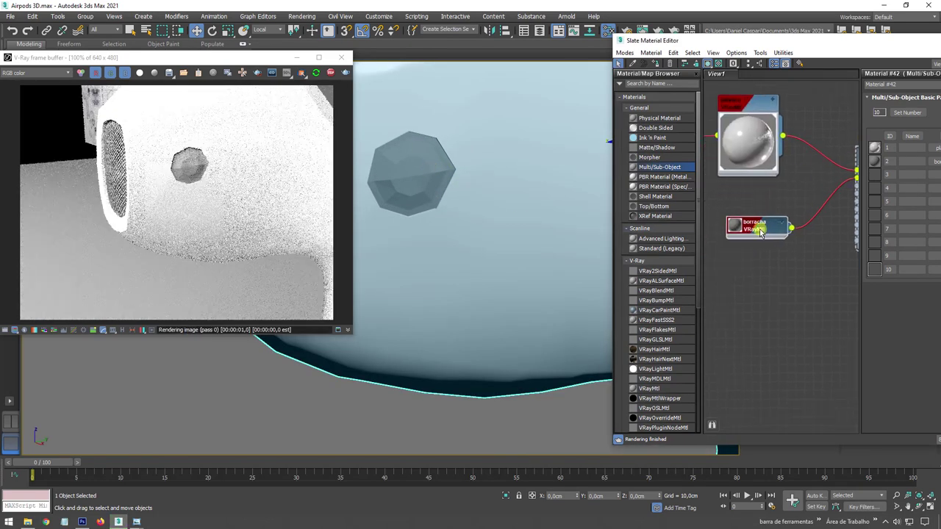
double_click(763, 229)
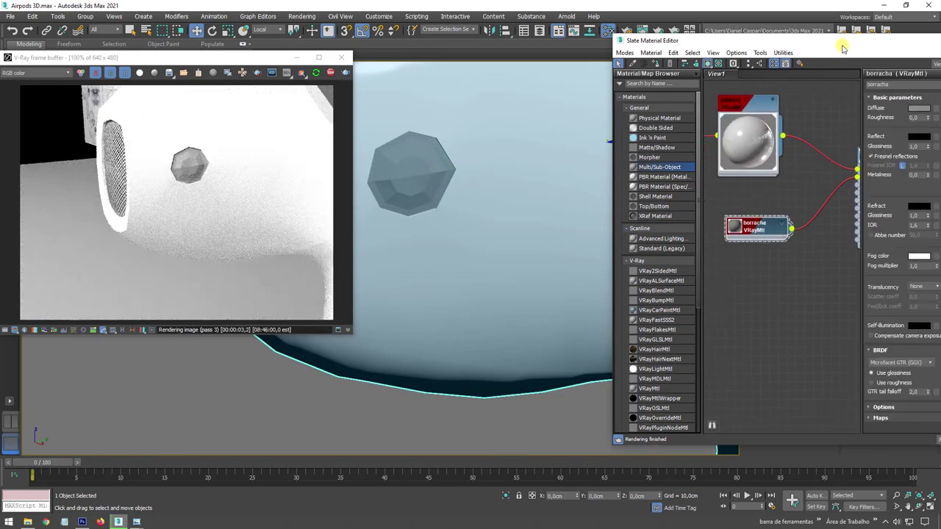
left_click_drag(837, 42, 715, 51)
- Lower borracha's diffuse Value from 66 to 14, giving RGB 14, 14, 14
left_click(795, 119)
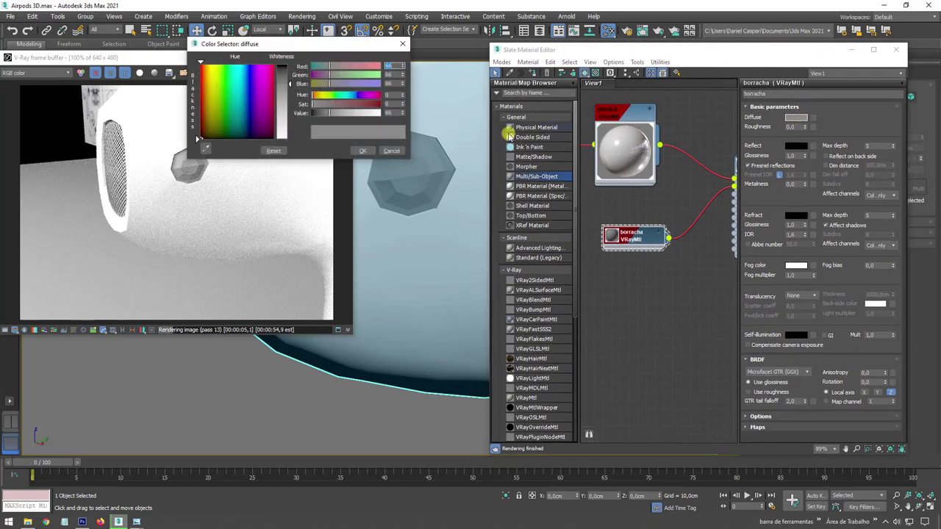
left_click_drag(332, 113, 316, 113)
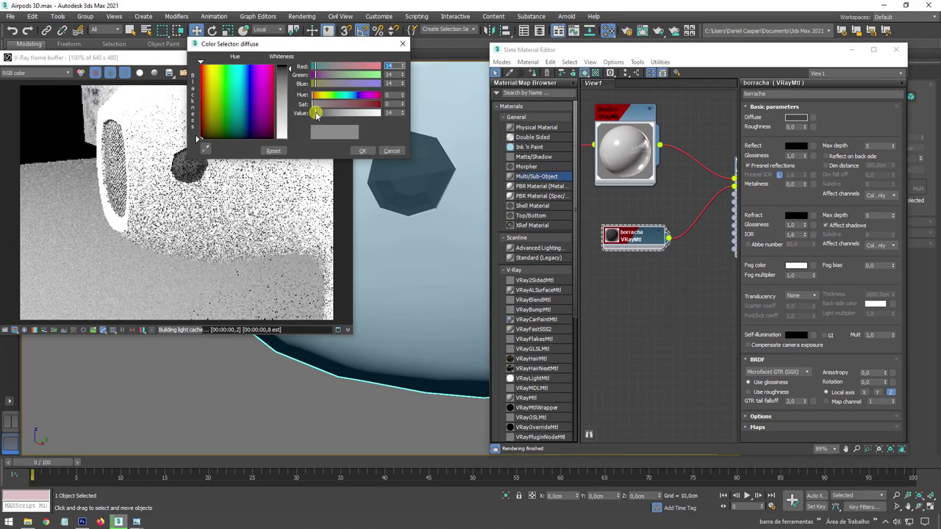
left_click(361, 151)
mouse_move(422, 206)
middle_mouse_down("alt")
mouse_move(443, 256)
mouse_move(402, 191)
mouse_move(434, 169)
middle_mouse_up("alt")
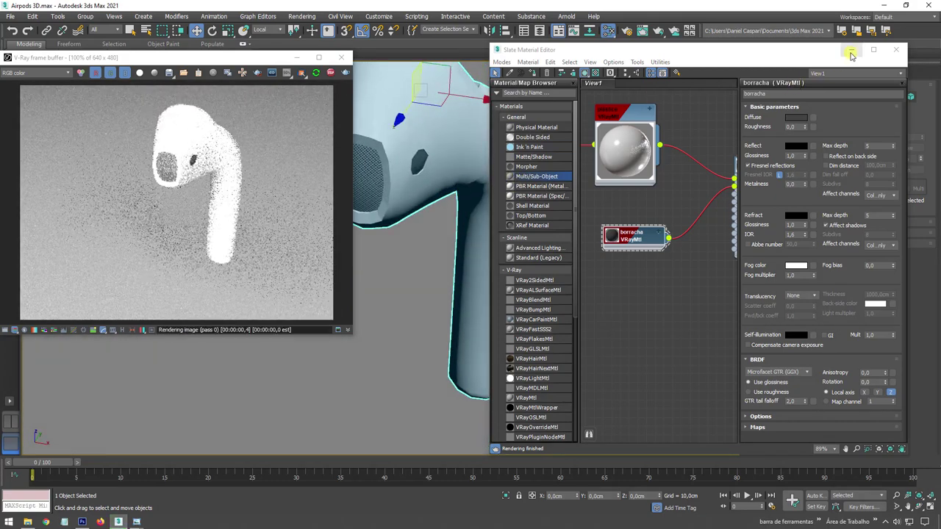
- Expand the borracha preview and zoom View1 to 89% on the Bitmap and tela nodes
double_click(606, 244)
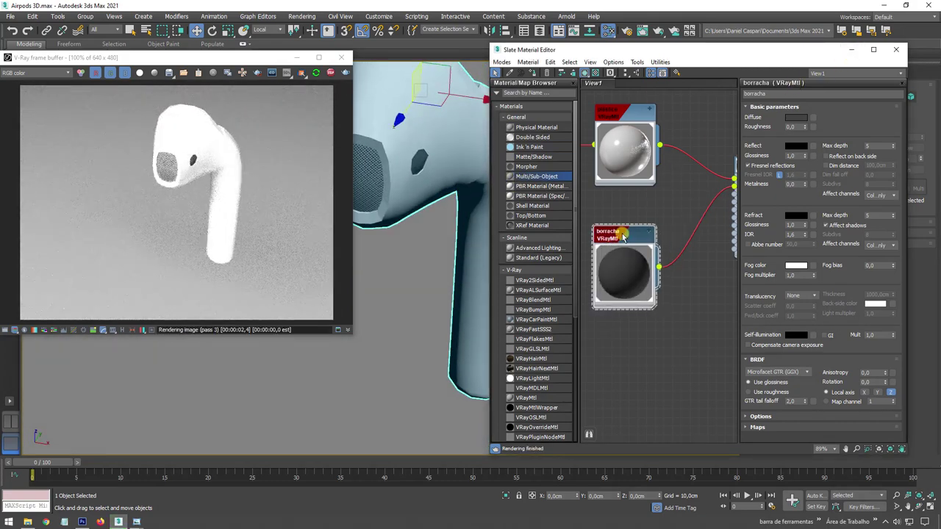
scroll(657, 157, "down", 6)
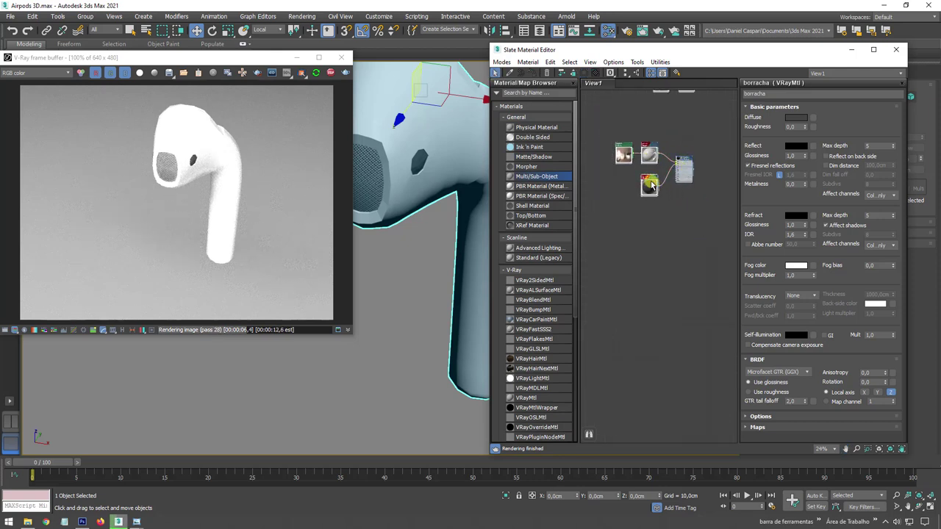
middle_click_drag(670, 126, 676, 170)
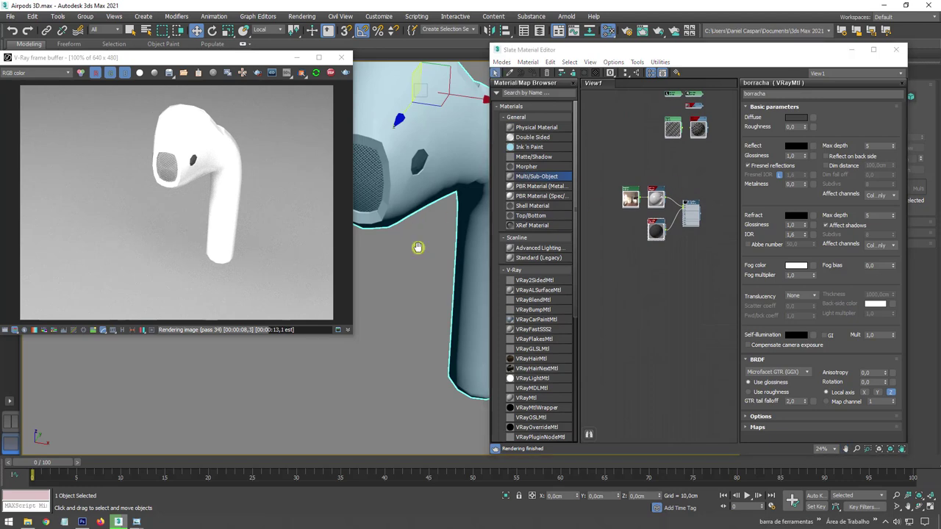
scroll(417, 247, "up", 3)
scroll(397, 271, "up", 3)
scroll(369, 282, "up", 3)
scroll(370, 281, "up", 3)
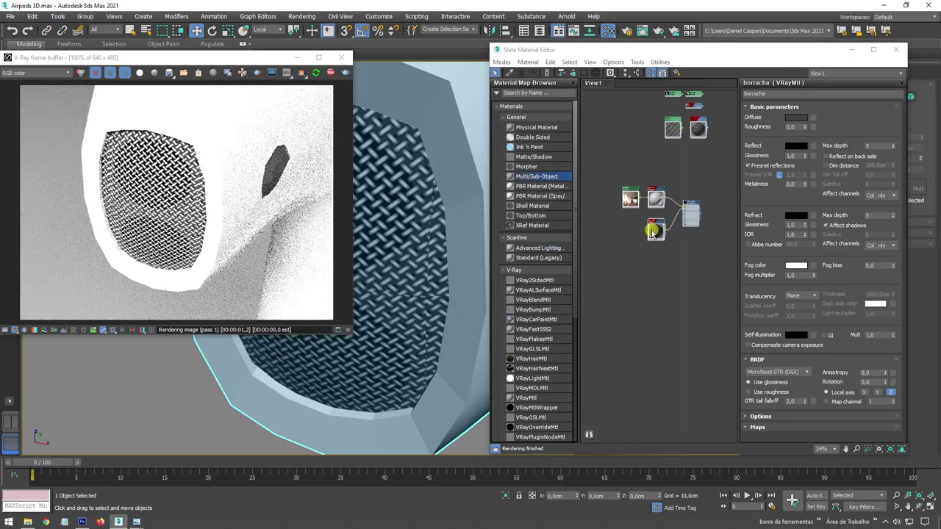
scroll(673, 160, "up", 1)
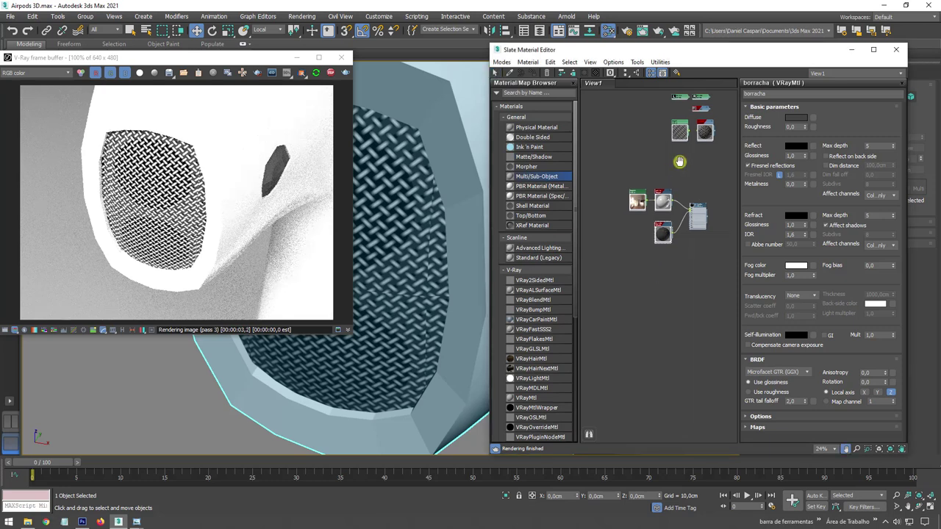
scroll(679, 147, "up", 1)
scroll(691, 131, "up", 1)
scroll(685, 125, "up", 1)
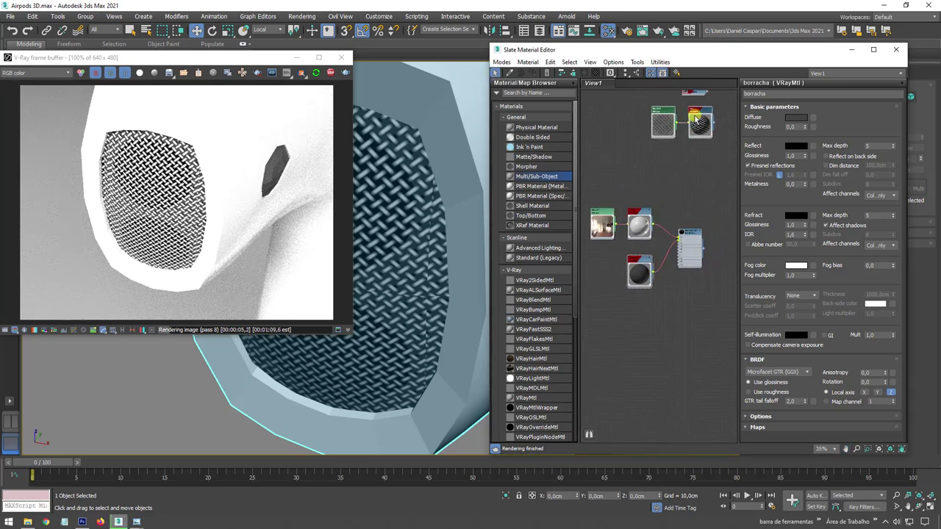
left_click_drag(684, 124, 637, 326)
scroll(637, 325, "up", 2)
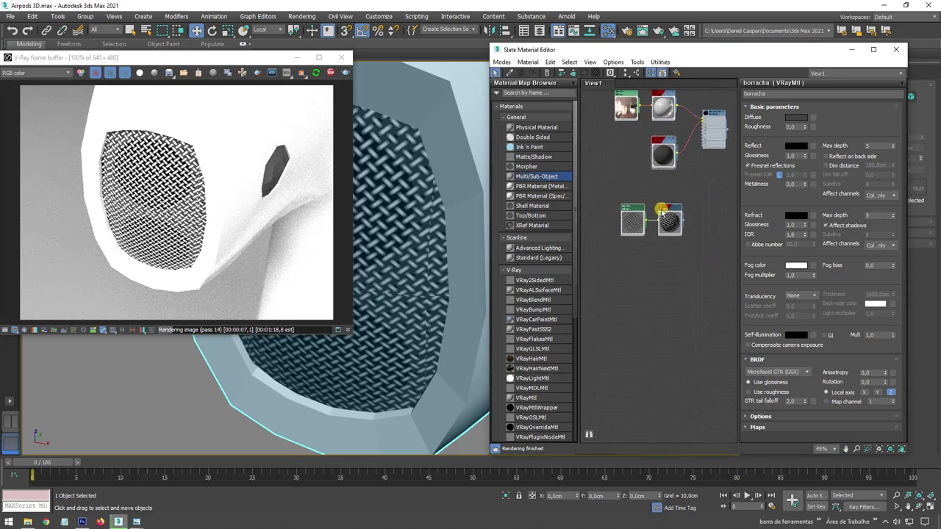
scroll(664, 210, "up", 3)
scroll(699, 198, "up", 3)
scroll(661, 235, "up", 2)
- Link the Malha_Metalica bitmap into a second tela input and re-render
left_click(643, 221)
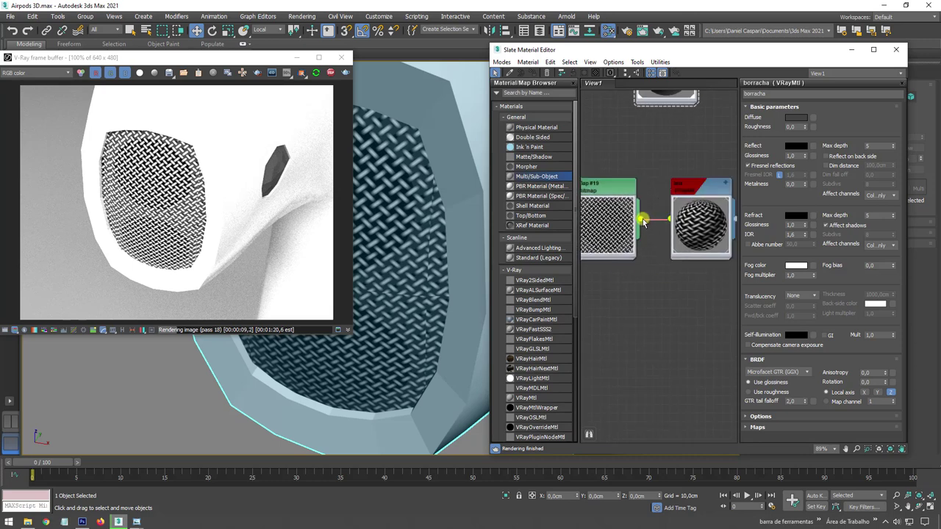
left_click_drag(683, 248, 683, 249)
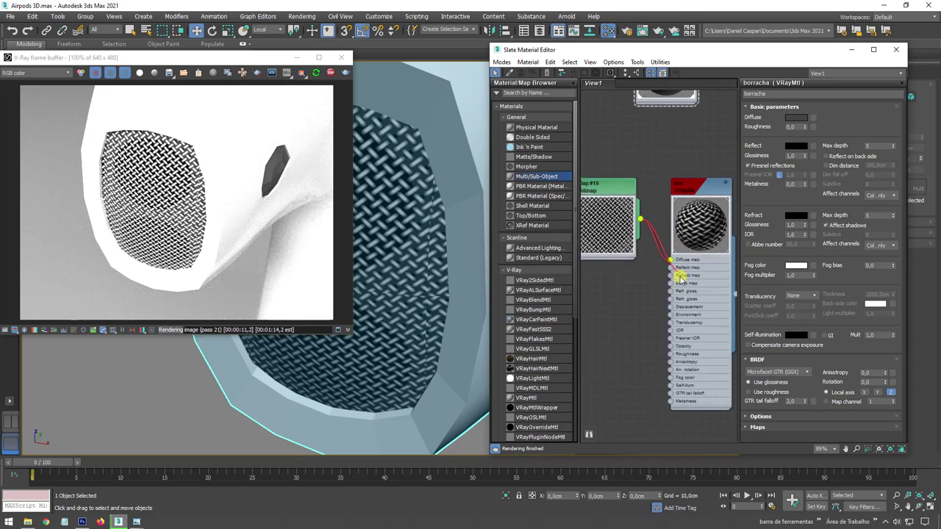
left_click_drag(671, 286, 671, 283)
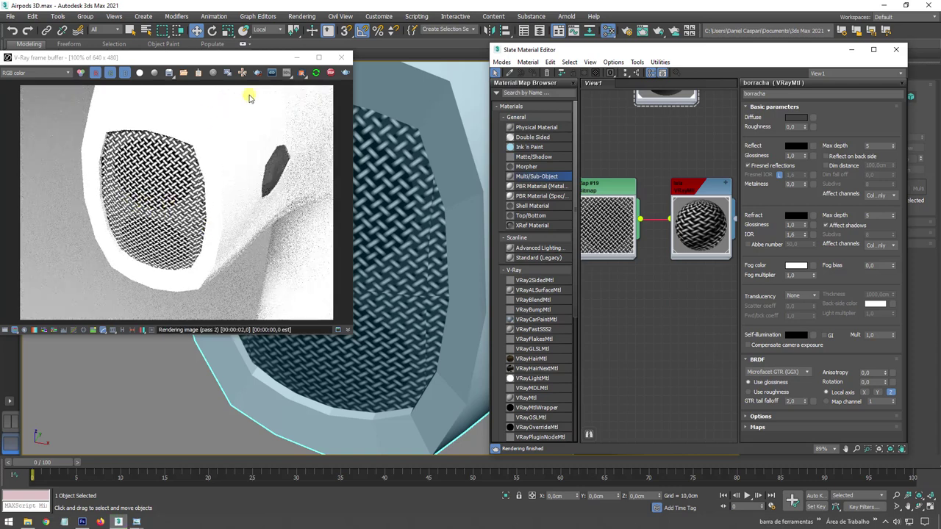
left_click(316, 73)
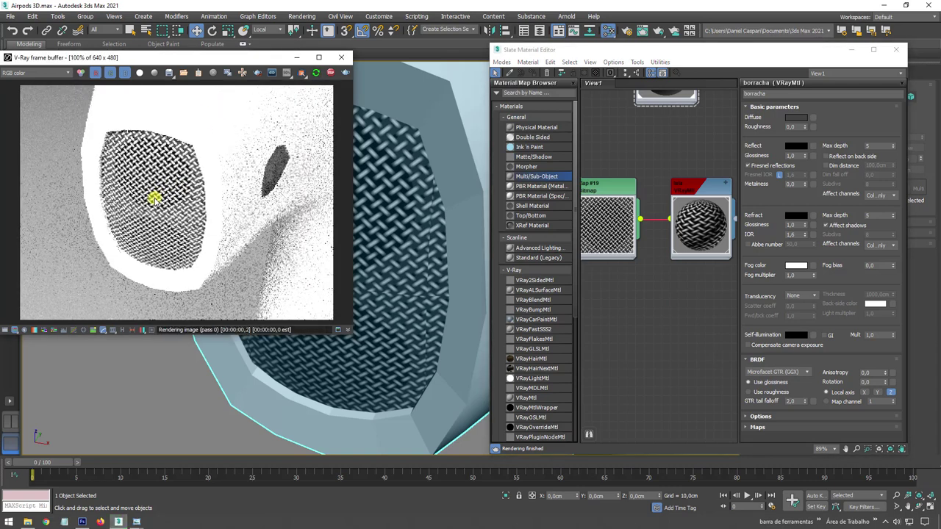
left_click(654, 221)
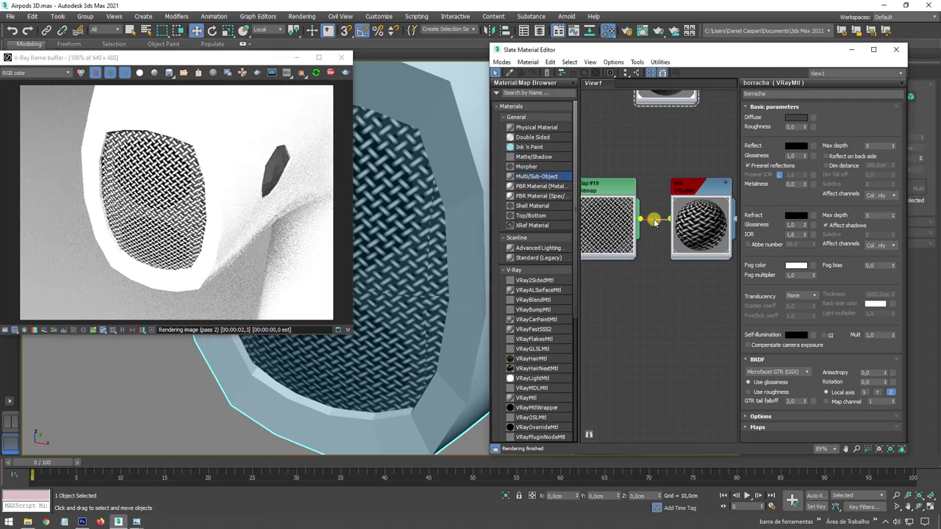
- Connect the mesh bitmap to tela's displacement and check the render
left_click_drag(688, 232, 690, 229)
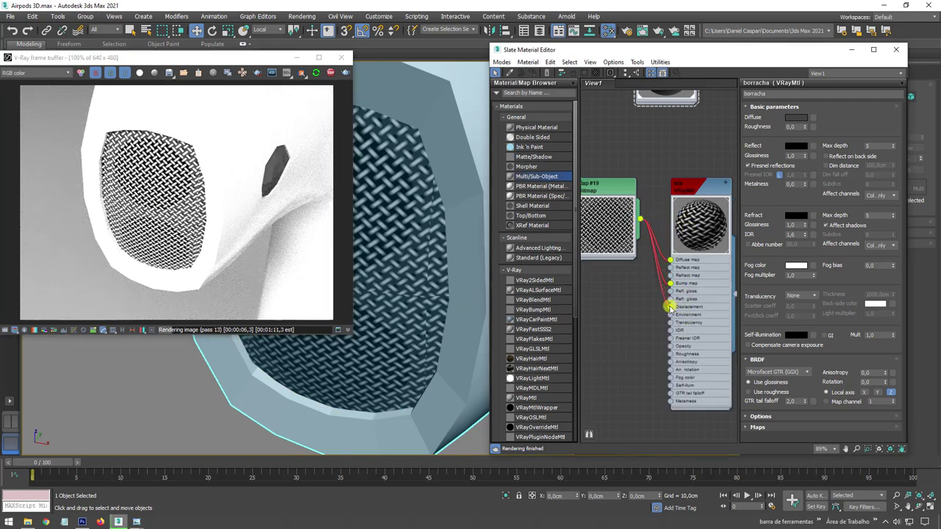
left_click_drag(670, 307, 670, 307)
scroll(397, 215, "up", 2)
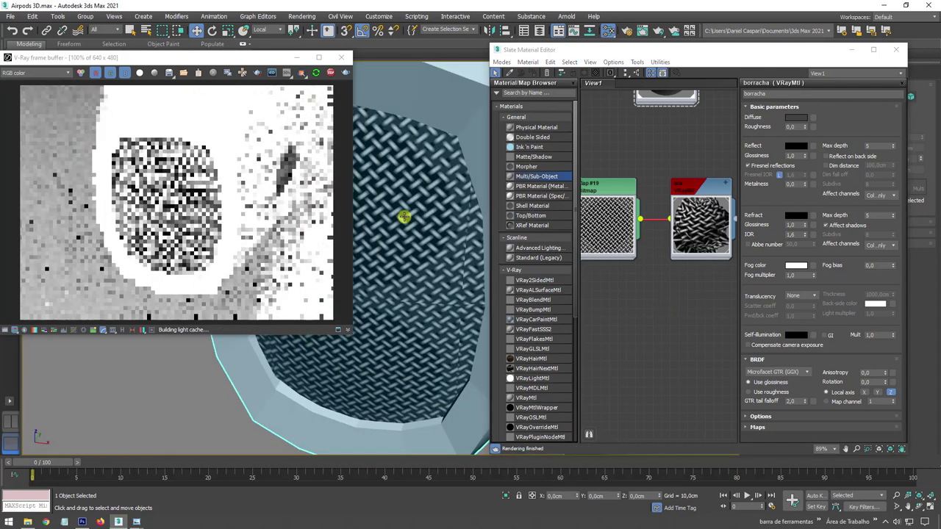
left_click(695, 190)
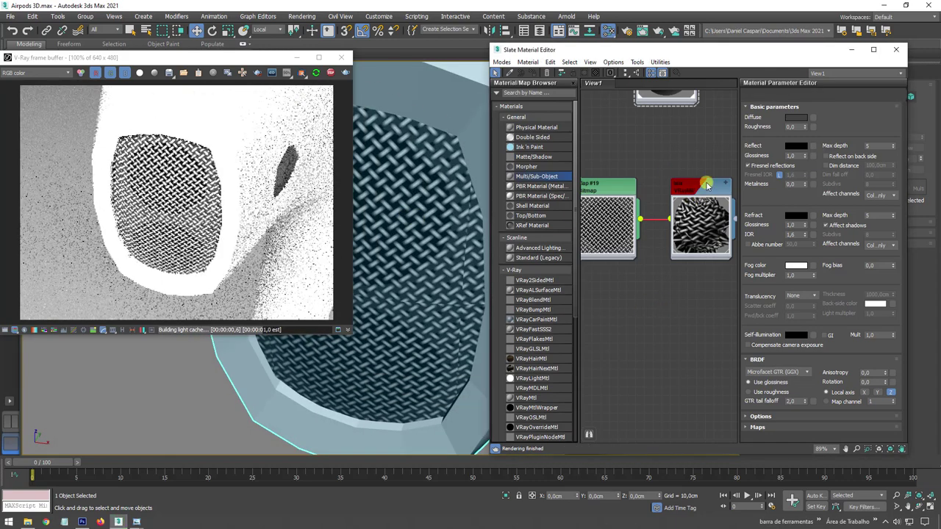
left_click_drag(707, 185, 707, 168)
left_click(320, 88)
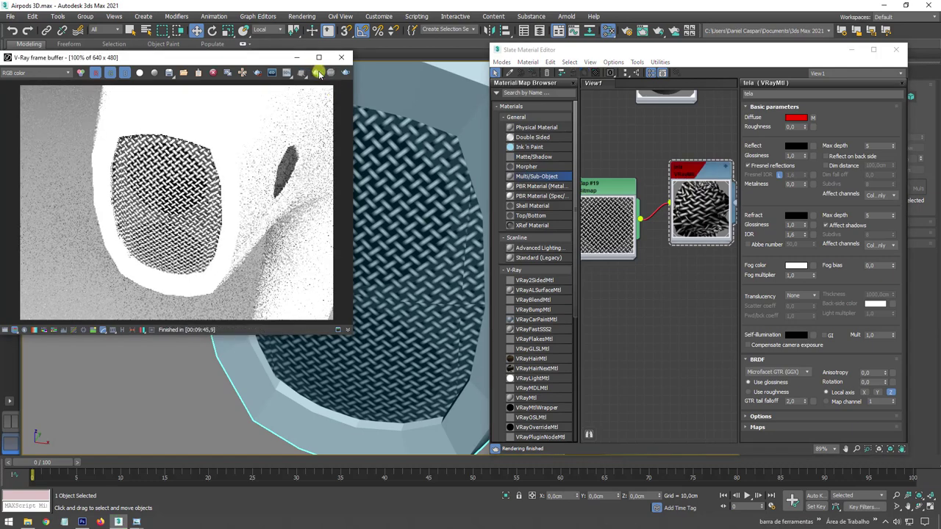
left_click(317, 72)
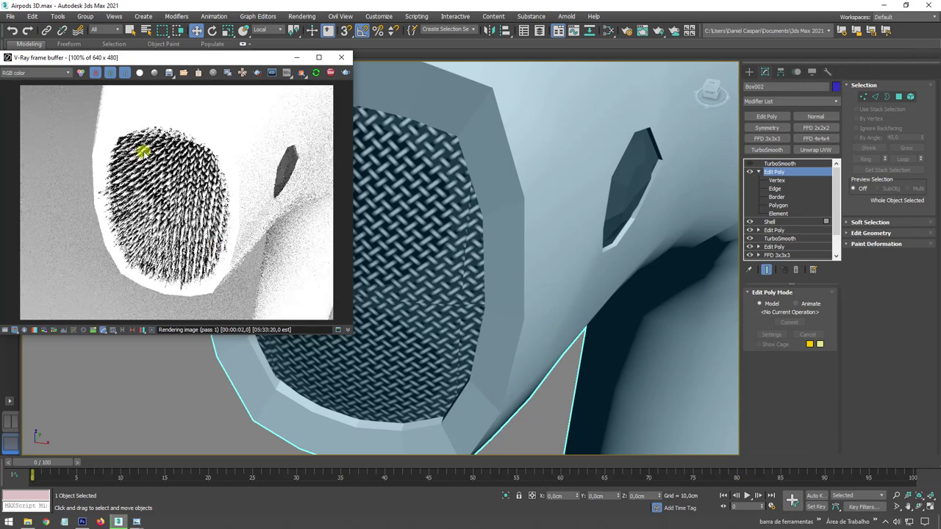
- Disconnect the bitmap from tela's displacement and re-render
left_click(608, 30)
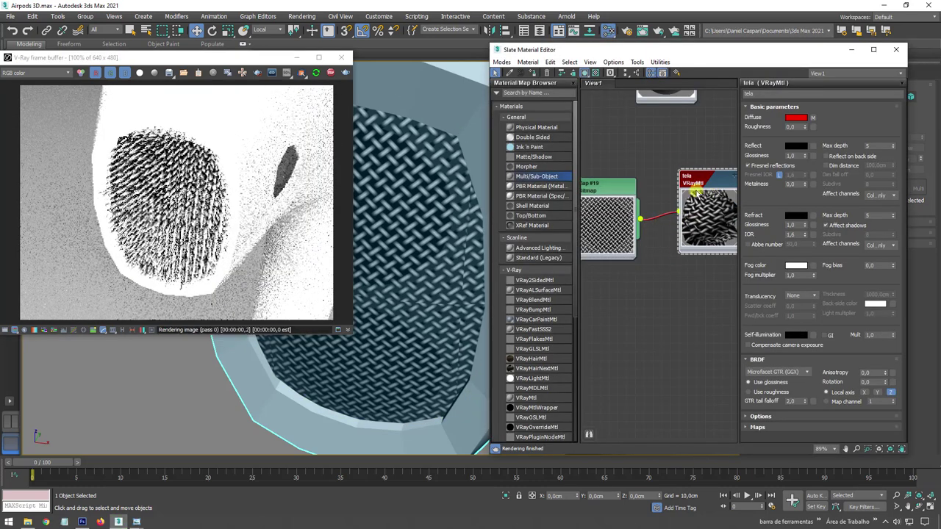
left_click(732, 177)
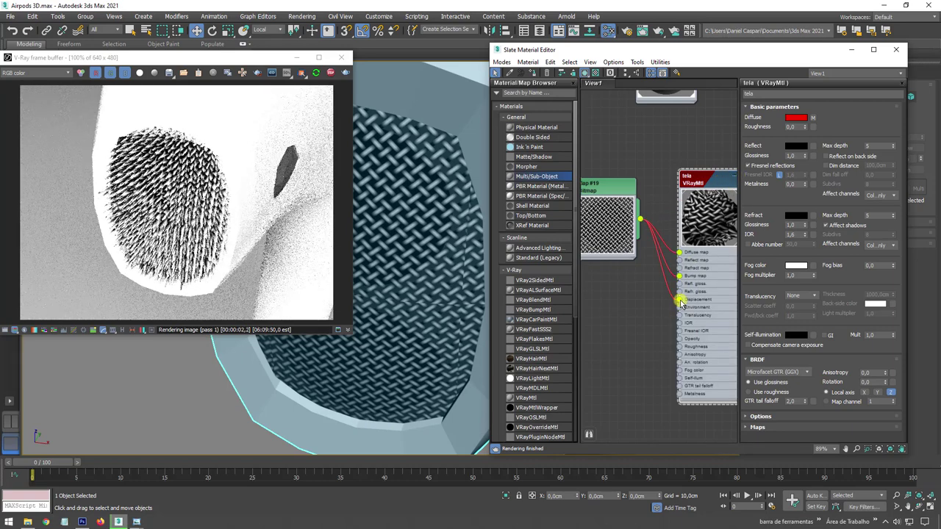
left_click_drag(681, 303, 676, 277)
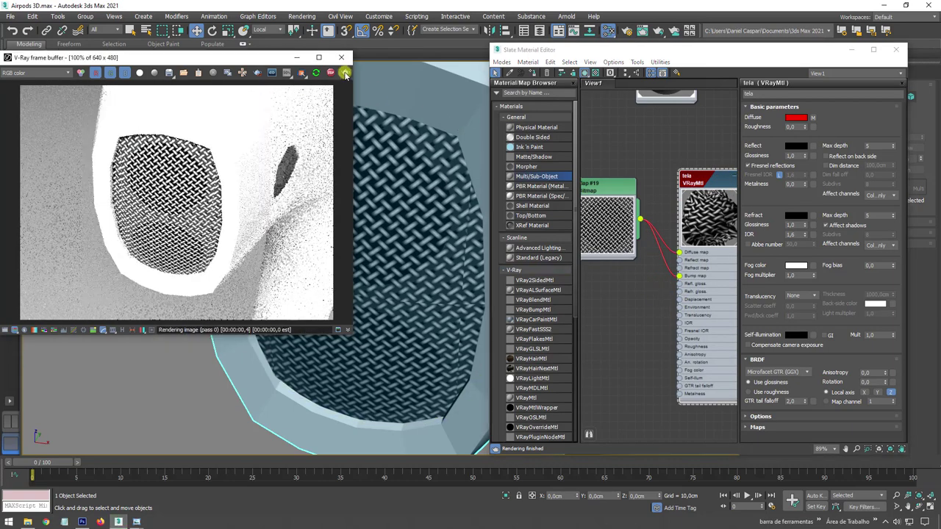
left_click(344, 74)
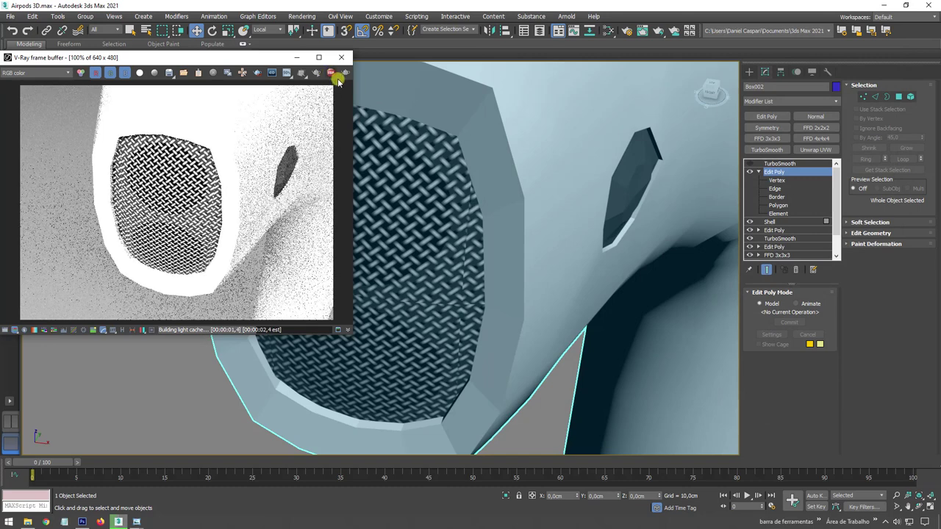
left_click(419, 210)
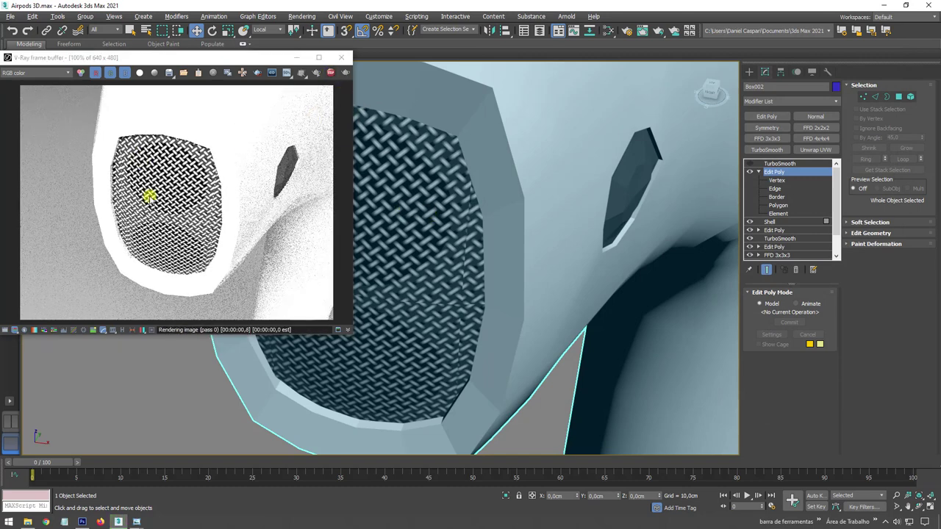
- Move the bitmap from tela's Bump to Displacement with strength 2,5 and re-render
key("m")
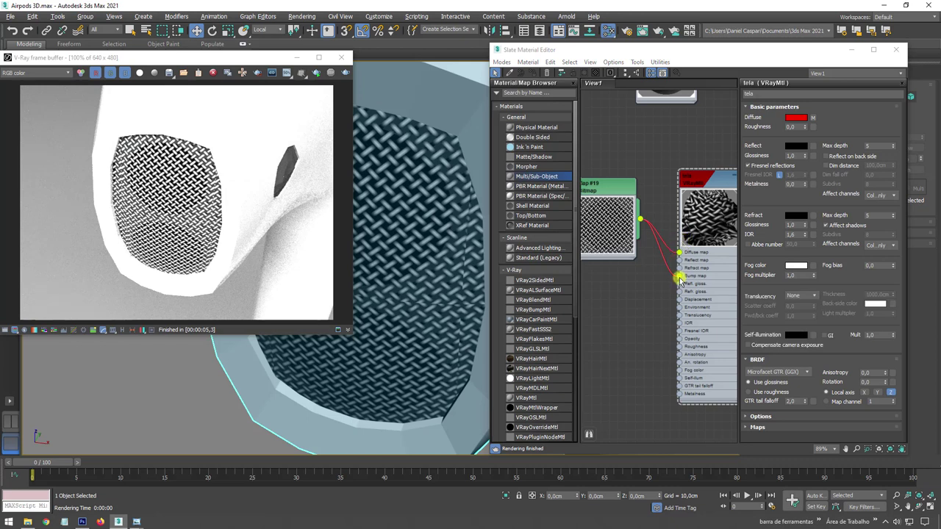
mouse_move(680, 279)
left_mouse_down()
mouse_move(665, 312)
mouse_move(678, 299)
left_mouse_up()
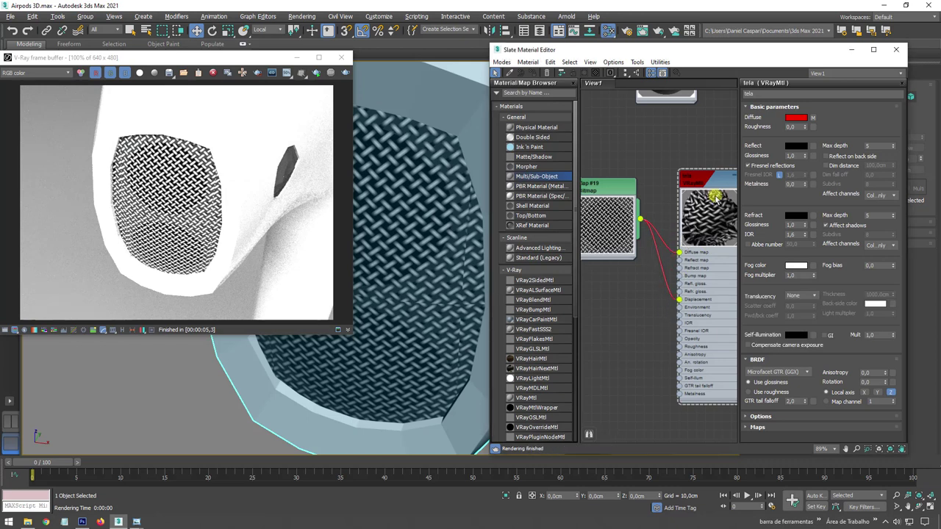
left_click_drag(705, 181, 696, 163)
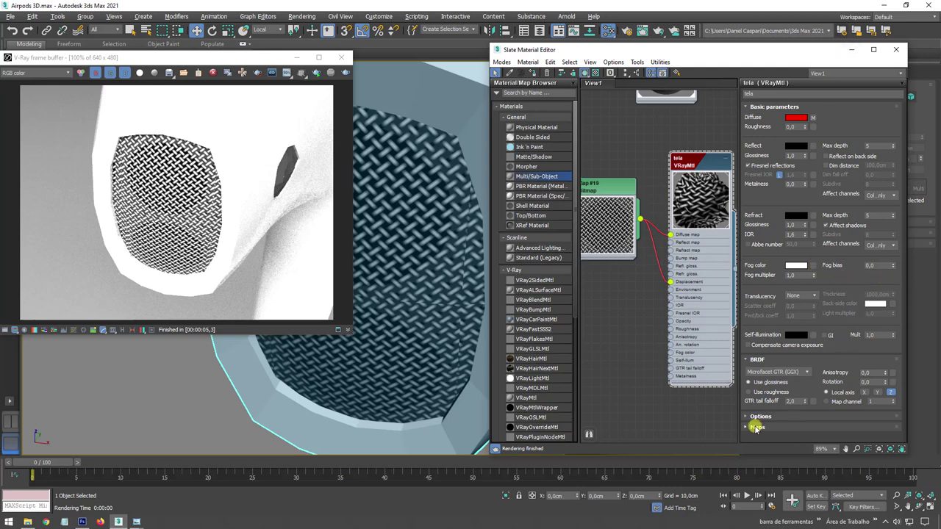
left_click(755, 427)
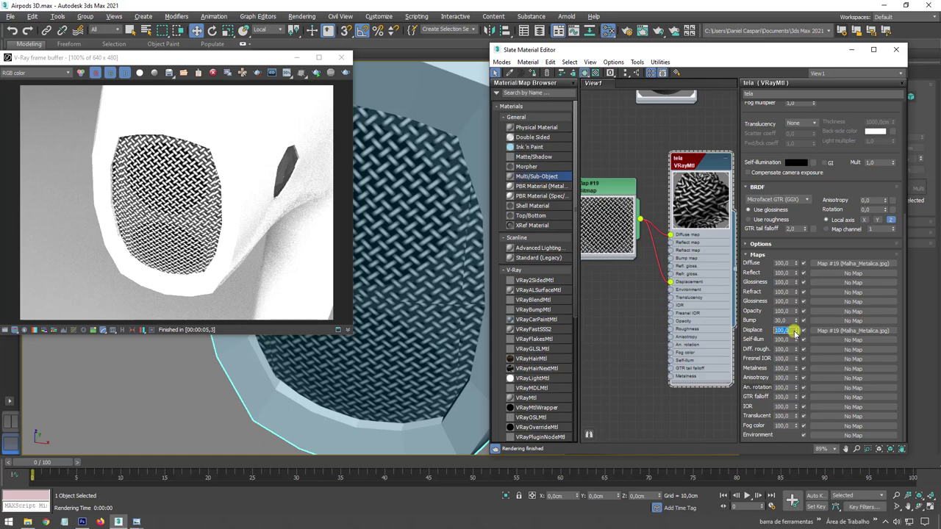
type("2,5")
key("Return")
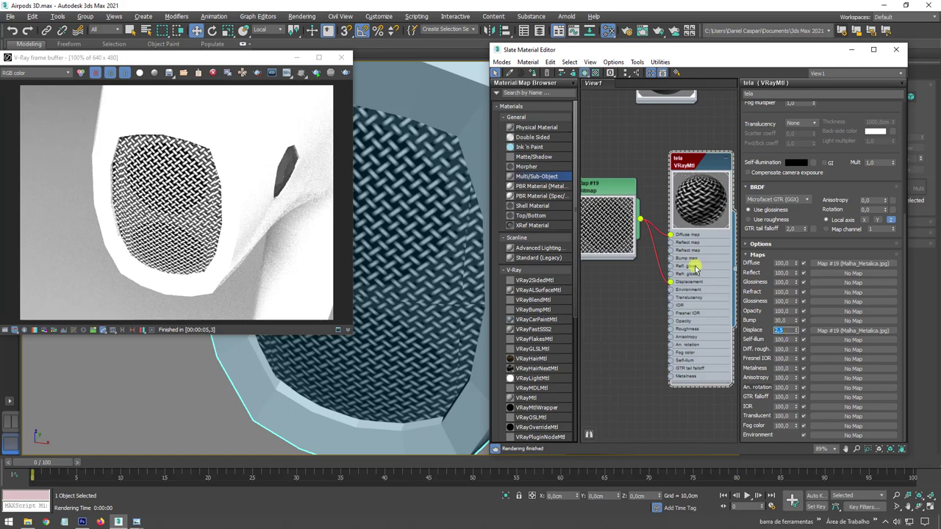
left_click(331, 73)
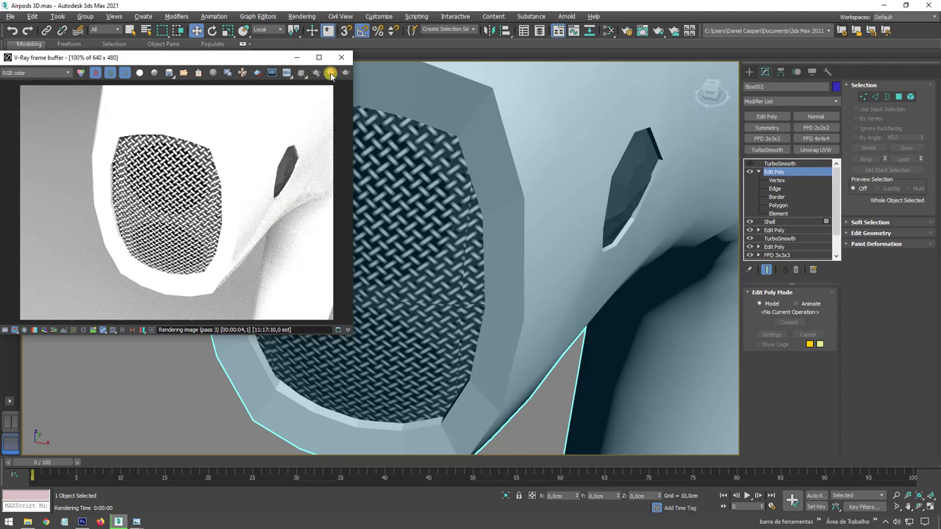
key("m")
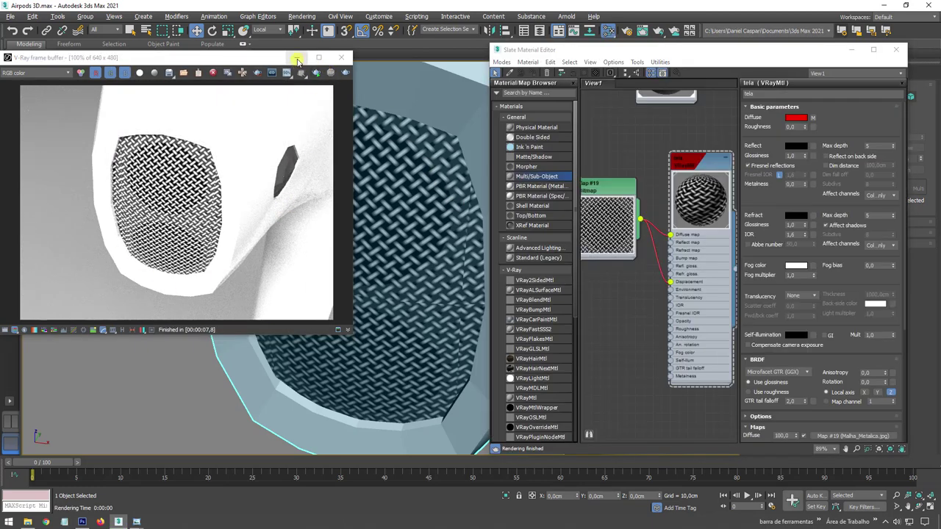
scroll(395, 150, "down", 5)
scroll(420, 183, "down", 3)
- Close the render preview and rearrange the mesh bitmap and tela nodes
scroll(400, 189, "up", 2)
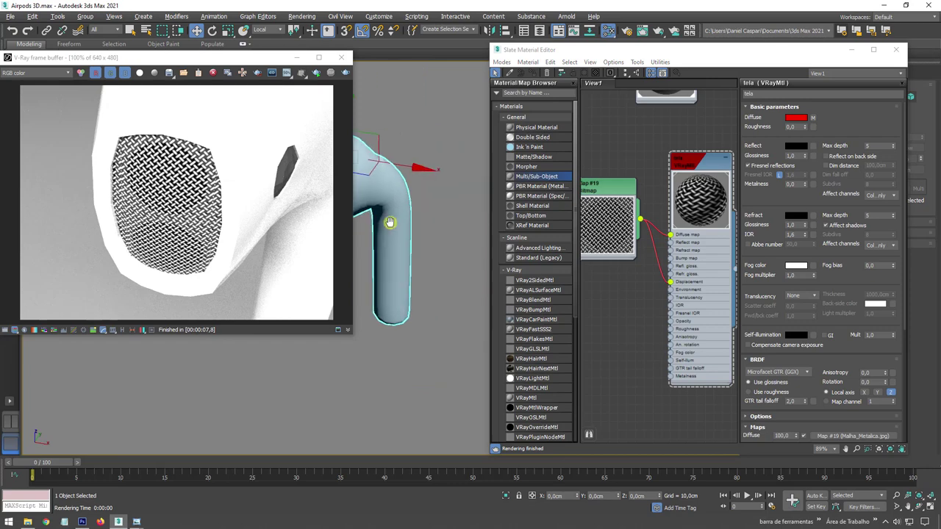
left_click(341, 58)
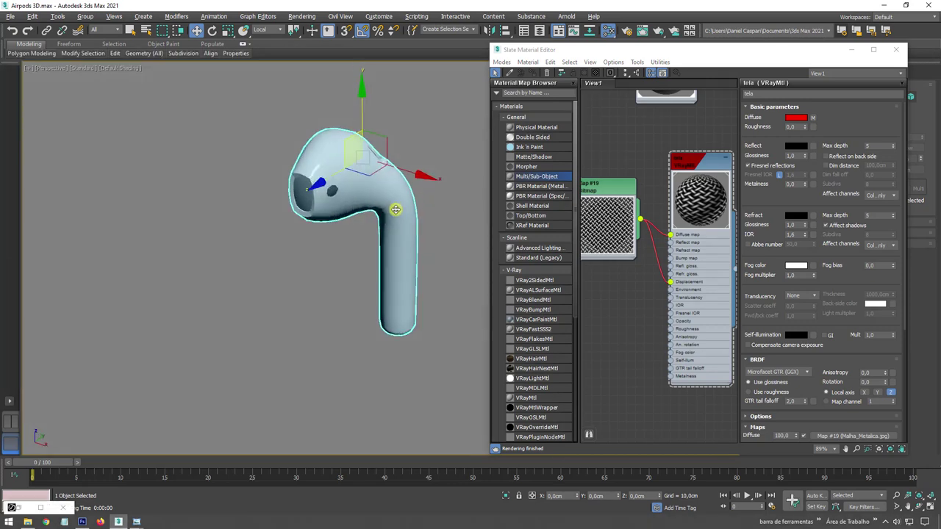
left_click_drag(619, 206, 621, 229)
left_click_drag(707, 161, 710, 188)
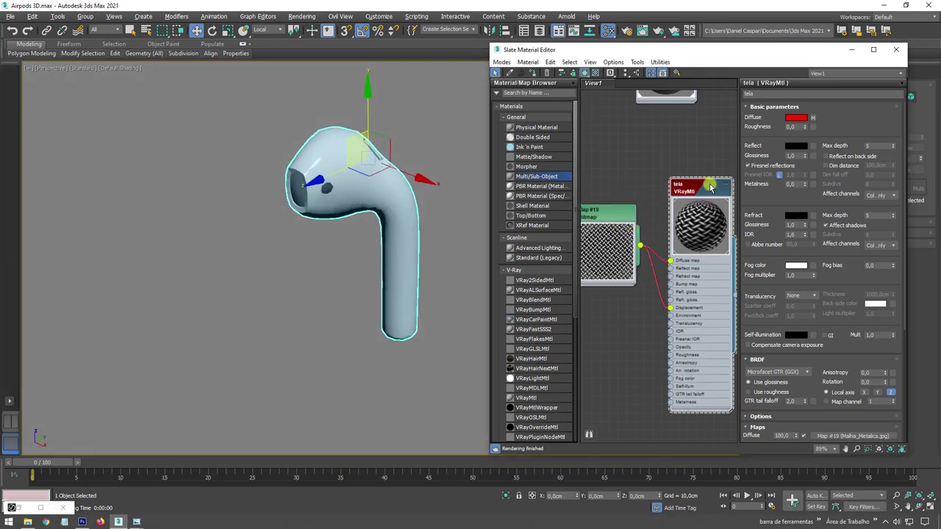
scroll(647, 172, "down", 2)
scroll(657, 267, "down", 2)
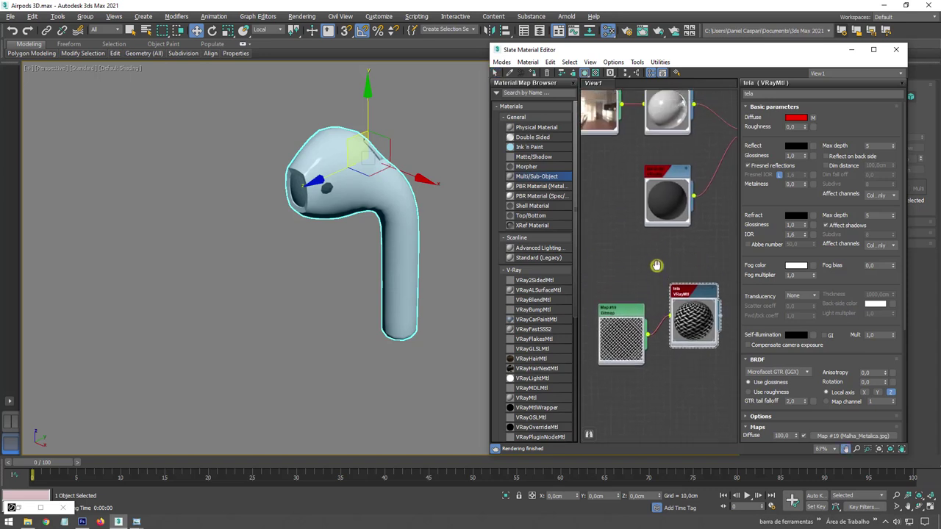
mouse_move(657, 267)
middle_mouse_down()
mouse_move(683, 309)
mouse_move(641, 307)
middle_mouse_up()
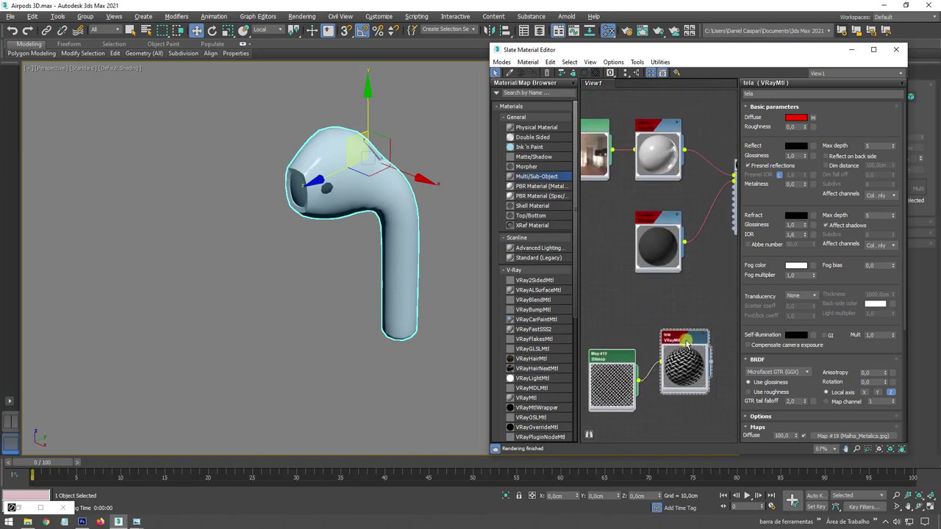
left_click_drag(685, 342, 612, 296)
middle_click_drag(367, 284, 313, 214, "alt")
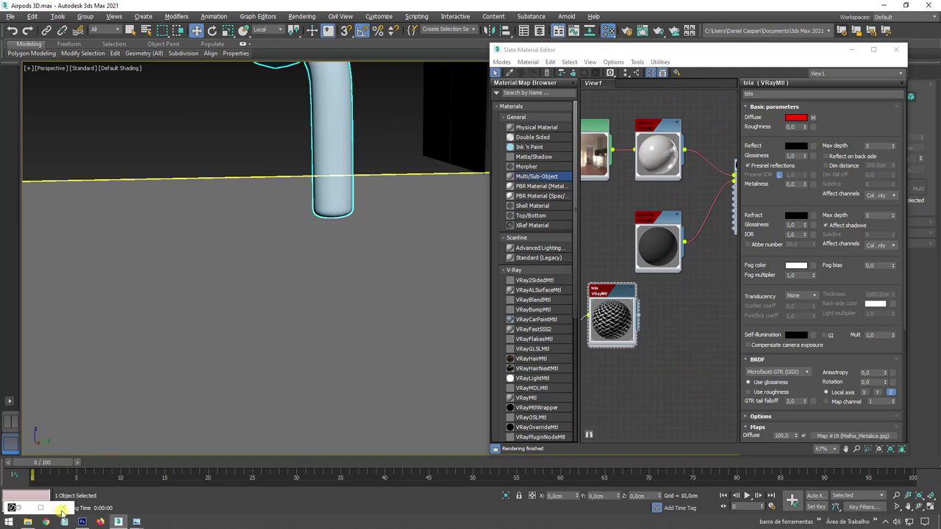
mouse_move(136, 522)
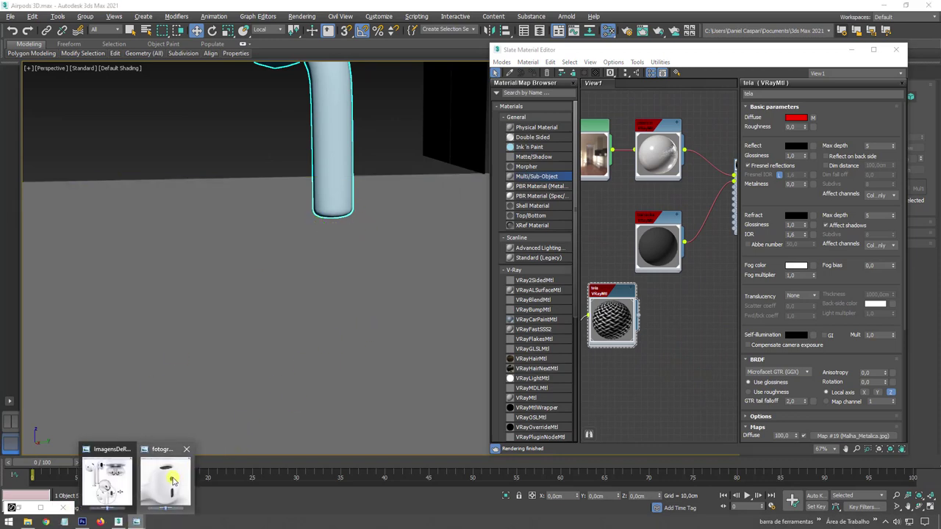
- Inspect the earbuds reference photo, centring the R marking on the stem
left_click(183, 473)
scroll(535, 282, "down", 2)
left_click_drag(525, 301, 551, 262)
scroll(550, 262, "up", 2)
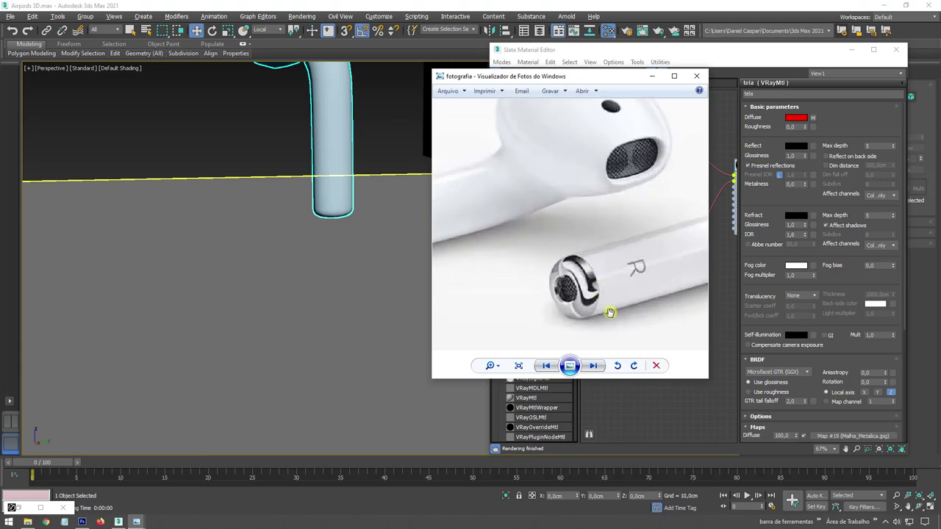
scroll(609, 311, "up", 2)
left_click_drag(578, 309, 557, 197)
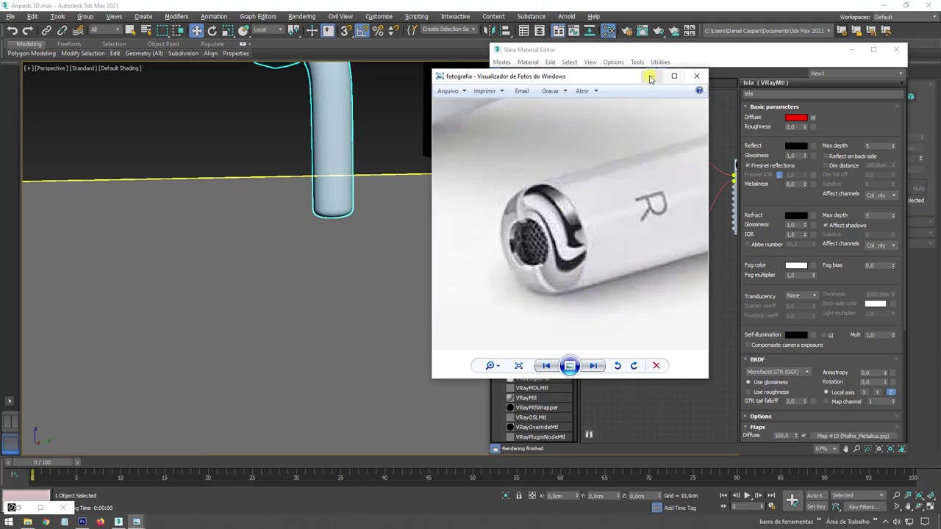
left_click(651, 77)
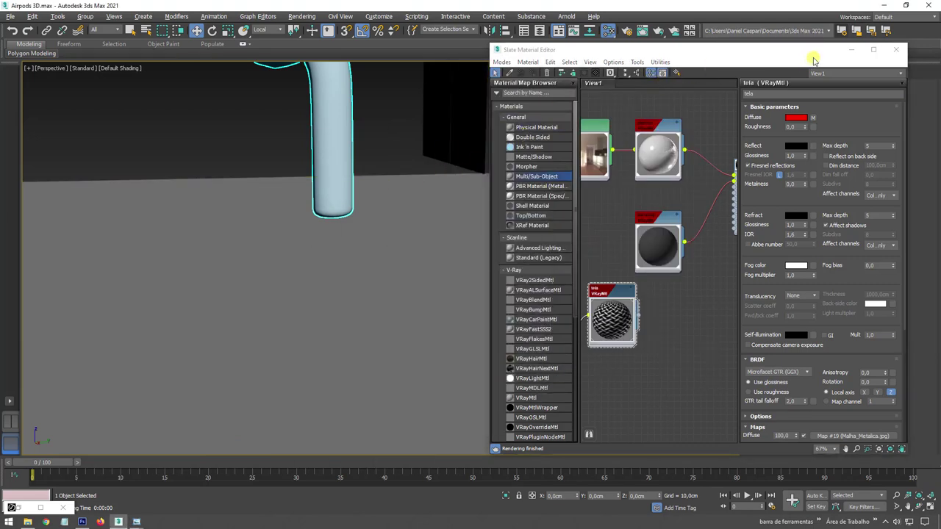
- Enter the earbud's sub-object editing and zoom in on the stem in front view
left_click(848, 51)
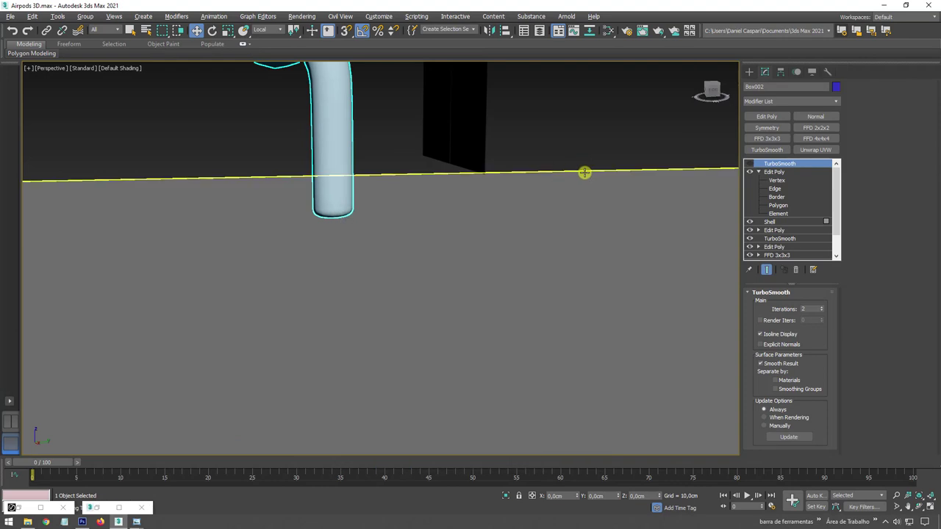
left_click(779, 206)
key("f")
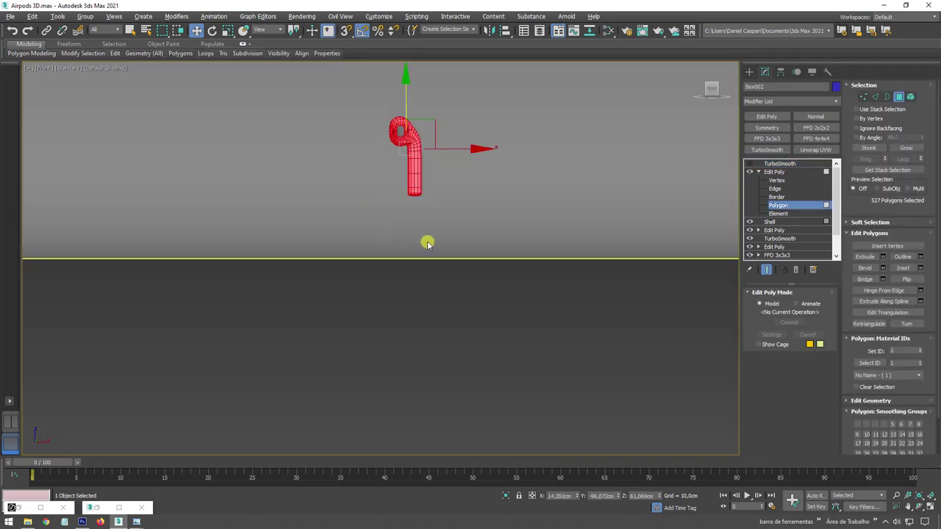
scroll(426, 241, "up", 5)
scroll(426, 212, "up", 2)
scroll(443, 305, "up", 3)
scroll(442, 304, "up", 2)
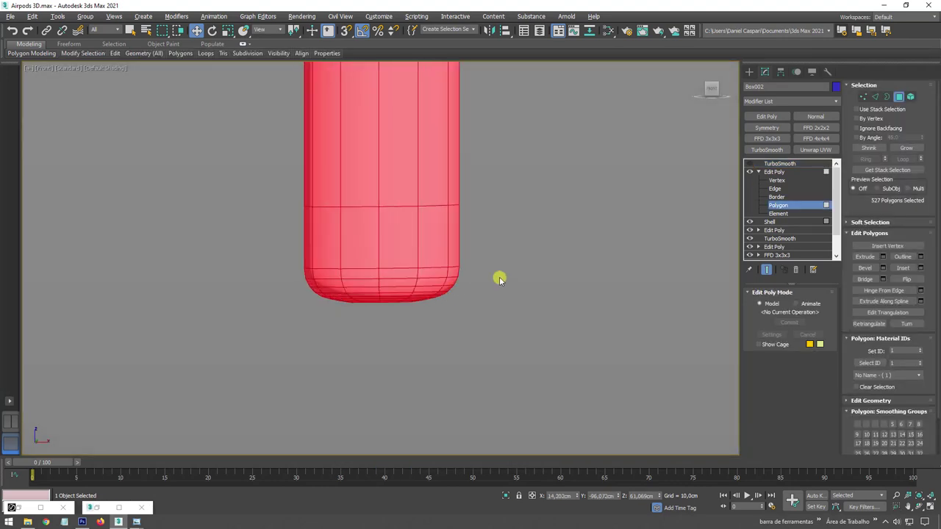
- Move an edge ring down near the stem tip and chamfer it to about 0.094 cm
left_click(874, 98)
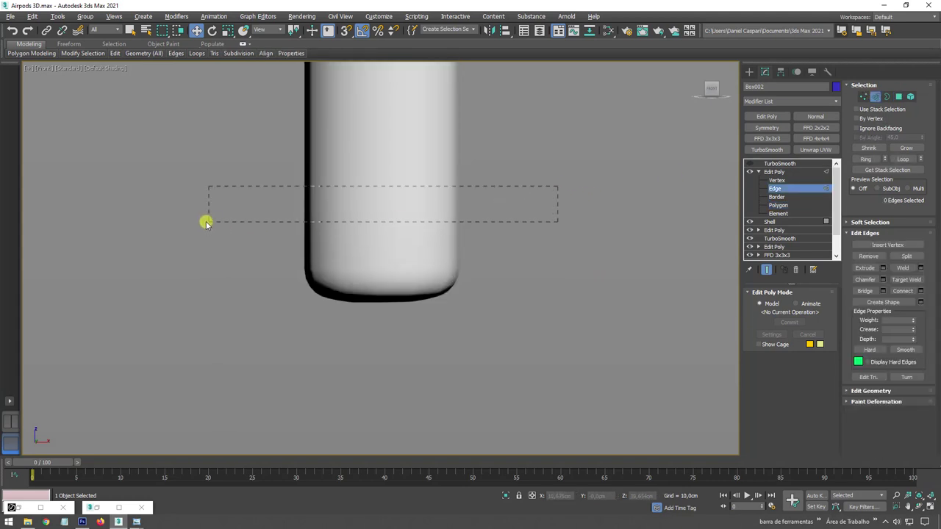
left_click_drag(208, 222, 207, 222)
left_click_drag(217, 170, 280, 284)
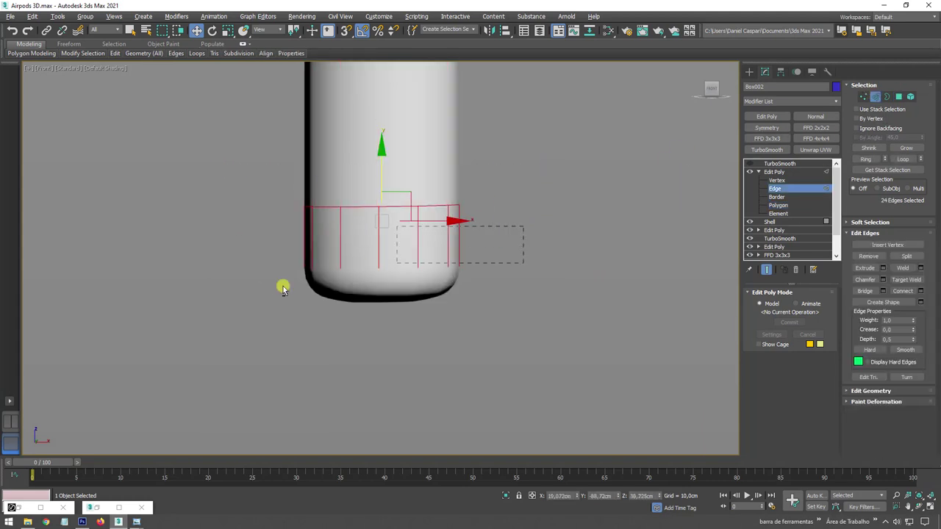
key("F4")
left_click_drag(380, 164, 380, 210)
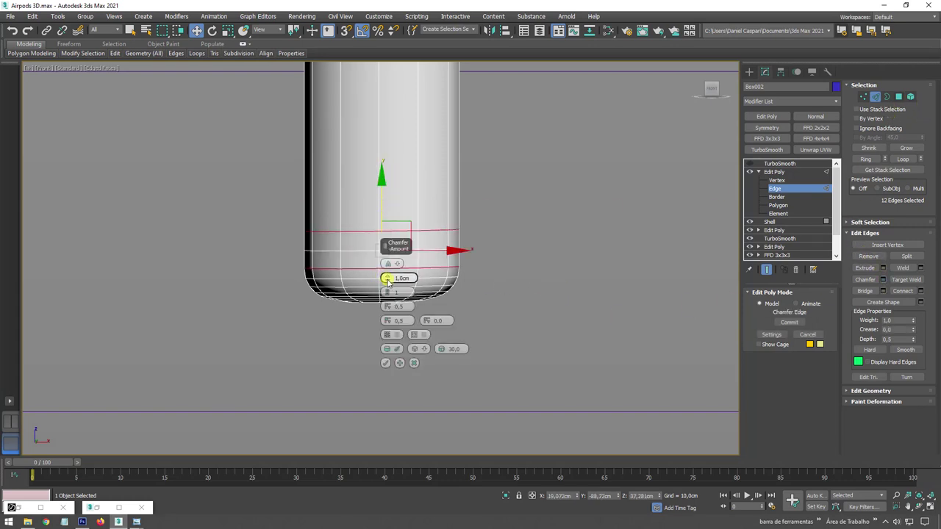
left_click_drag(389, 279, 385, 291)
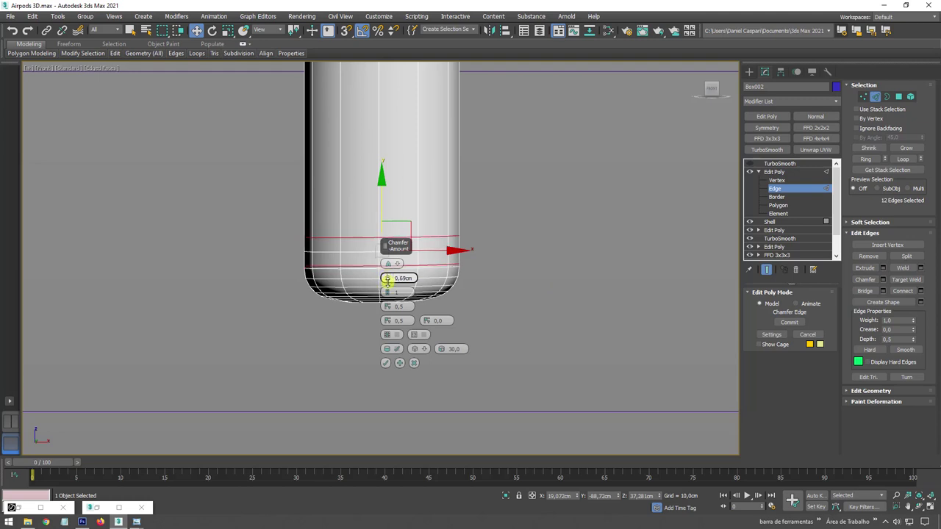
left_click(385, 363)
- Select the stem-tip polygons and give them material ID 3
left_click(898, 97)
left_click_drag(513, 342, 225, 261)
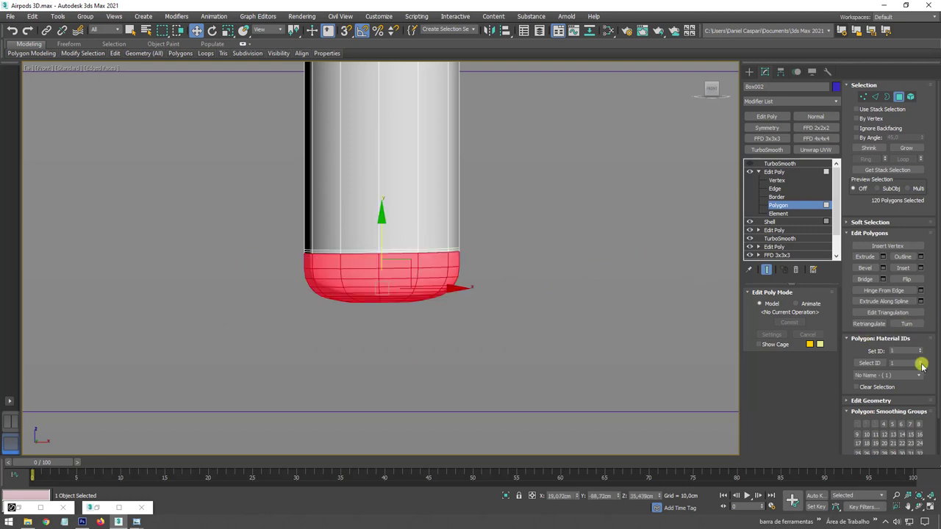
type("3")
key("Return")
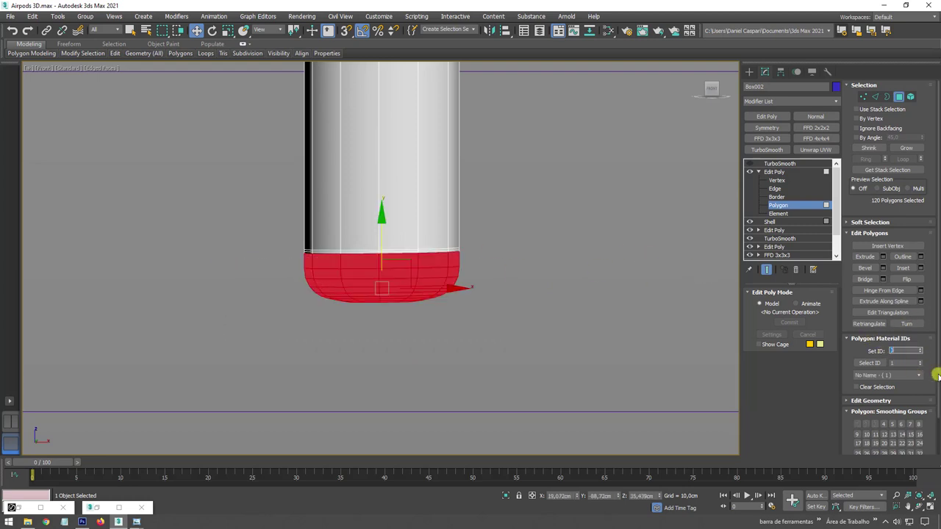
- Connect the new VRayMtl Material #43 to the Multi/Sub-Object material
left_click(777, 170)
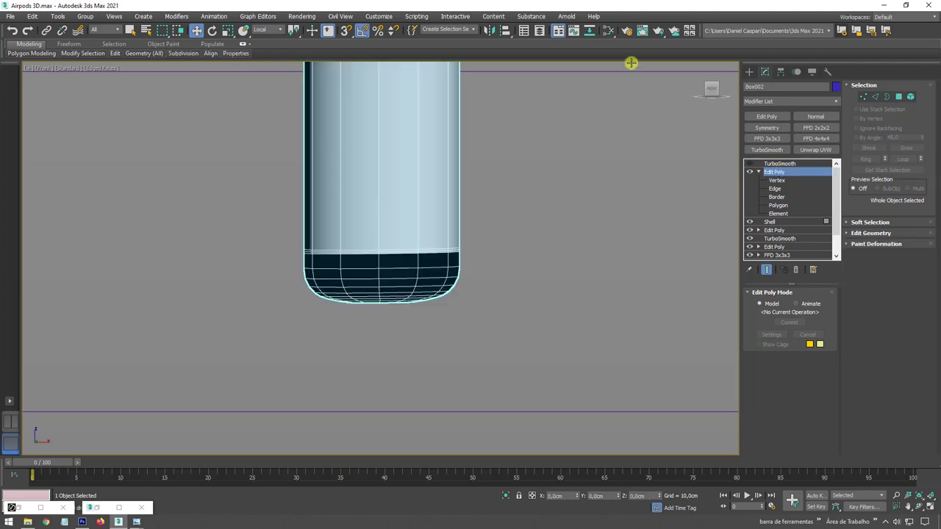
left_click(614, 30)
scroll(640, 200, "down", 2)
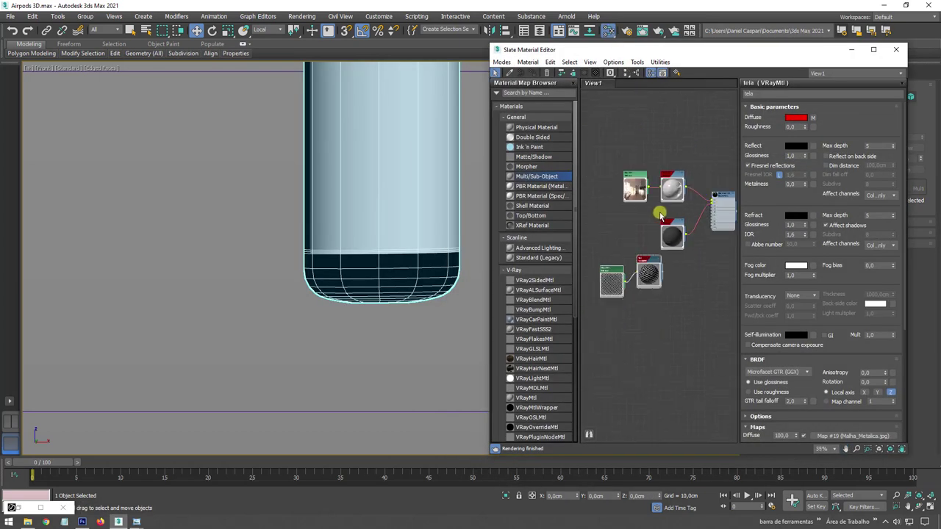
scroll(630, 216, "up", 2)
mouse_move(625, 216)
left_mouse_down()
mouse_move(625, 189)
mouse_move(630, 252)
left_mouse_up()
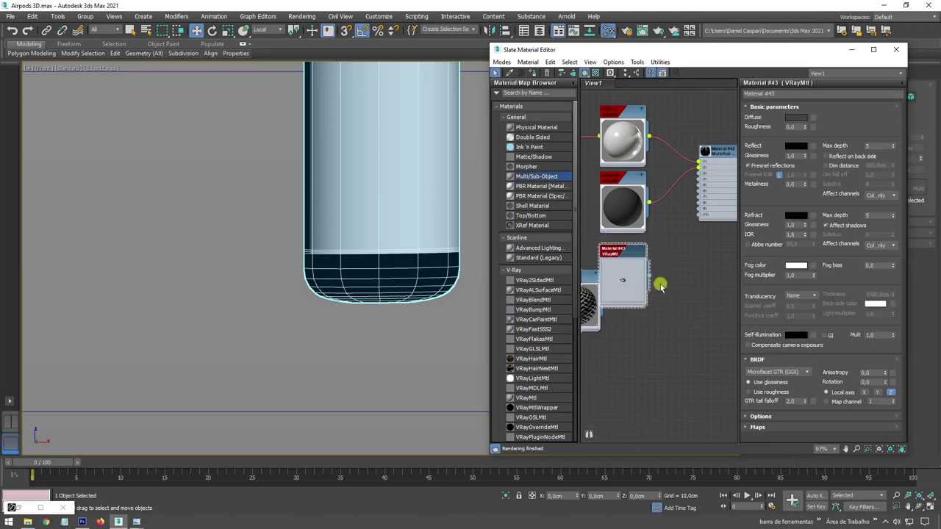
left_click_drag(673, 232, 698, 171)
- Set Material #43's diffuse to black and its reflection to white
left_click(801, 119)
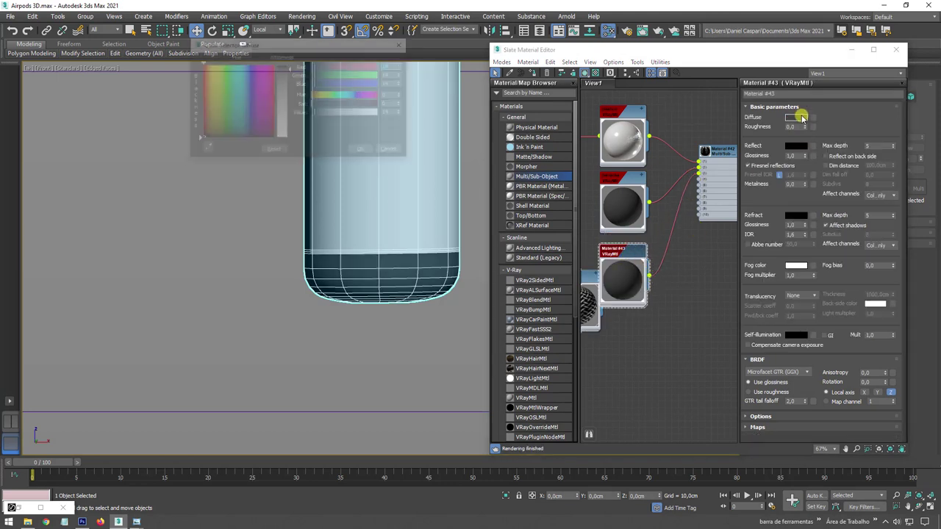
left_click_drag(312, 114, 424, 117)
left_click(362, 151)
left_click(796, 146)
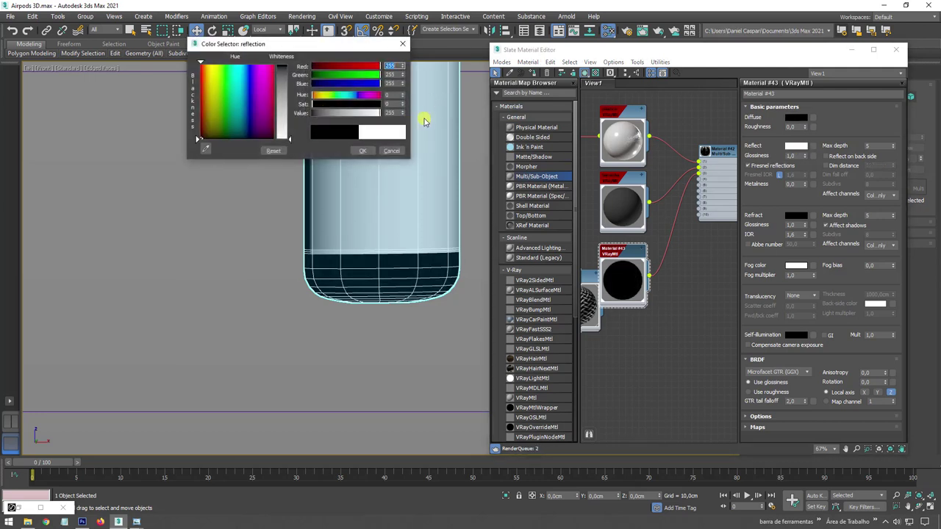
left_click(361, 150)
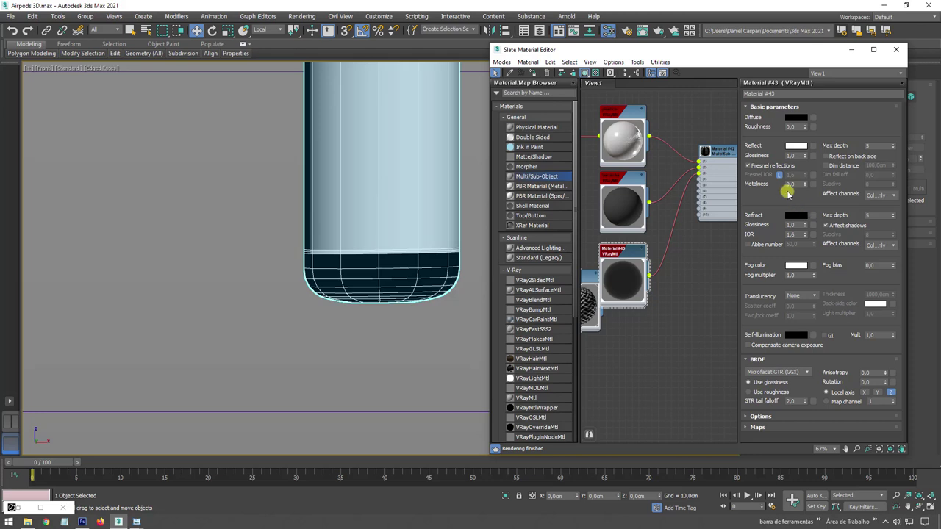
- Connect the Map #21 environment bitmap to Material #43
middle_click_drag(699, 208, 754, 232)
middle_click_drag(603, 137, 621, 177)
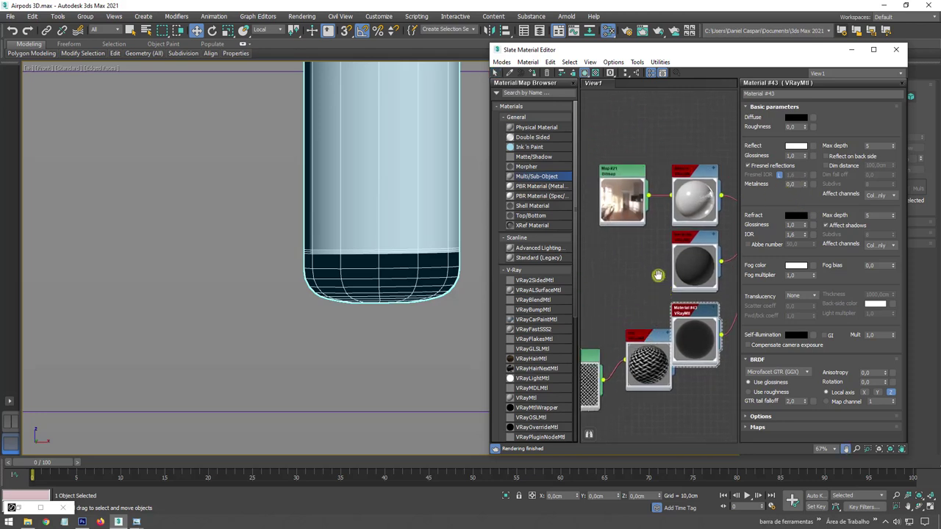
left_click_drag(621, 176, 614, 221)
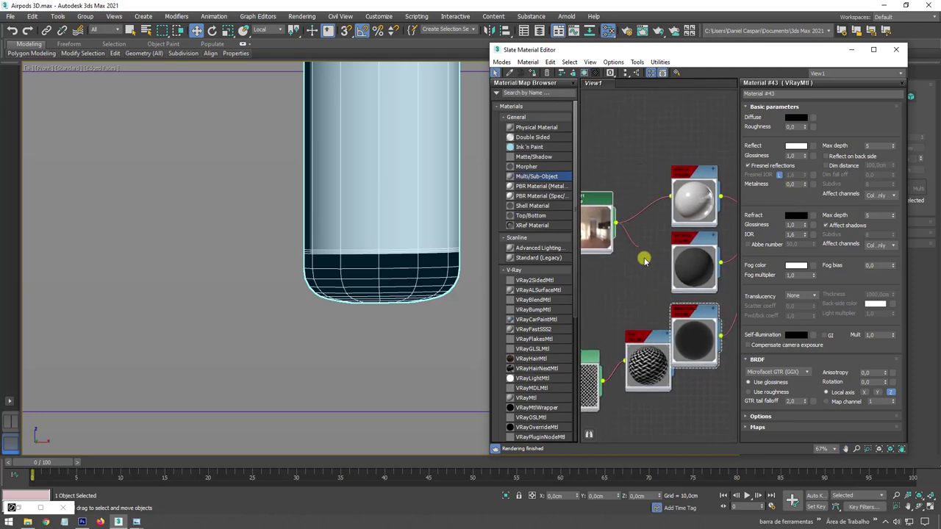
left_click_drag(644, 260, 671, 407)
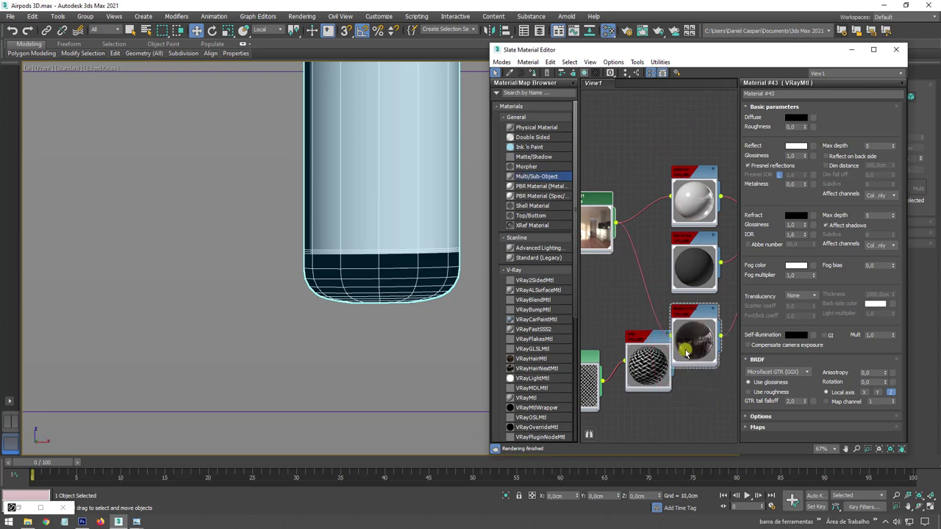
- Unlock Material #43's Fresnel IOR and set it to 12
scroll(699, 312, "up", 3)
scroll(661, 228, "up", 2)
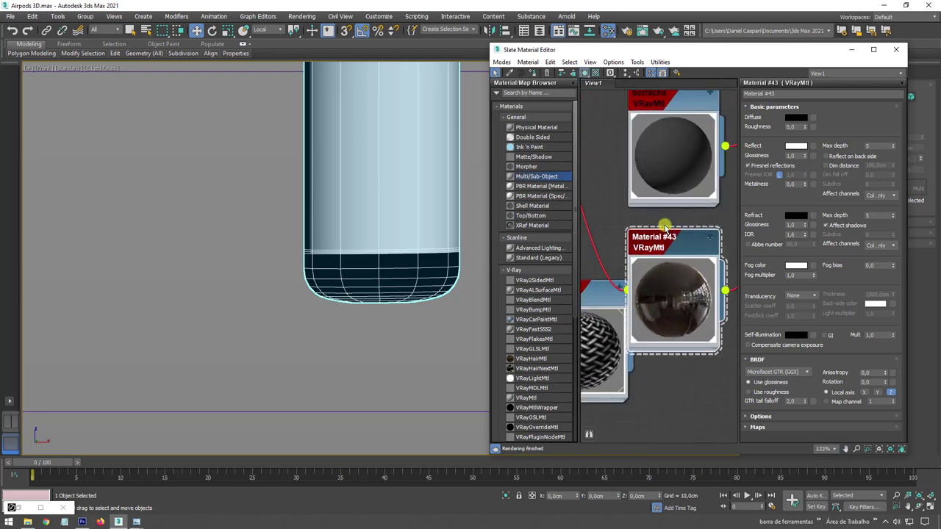
scroll(664, 225, "up", 2)
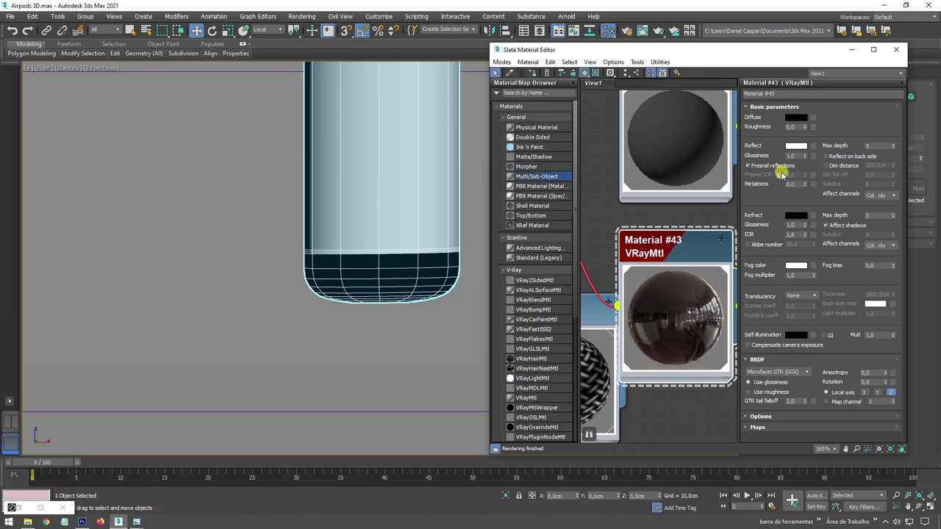
left_click(781, 176)
mouse_move(806, 177)
left_mouse_down()
mouse_move(803, 107)
mouse_move(799, 179)
left_mouse_up()
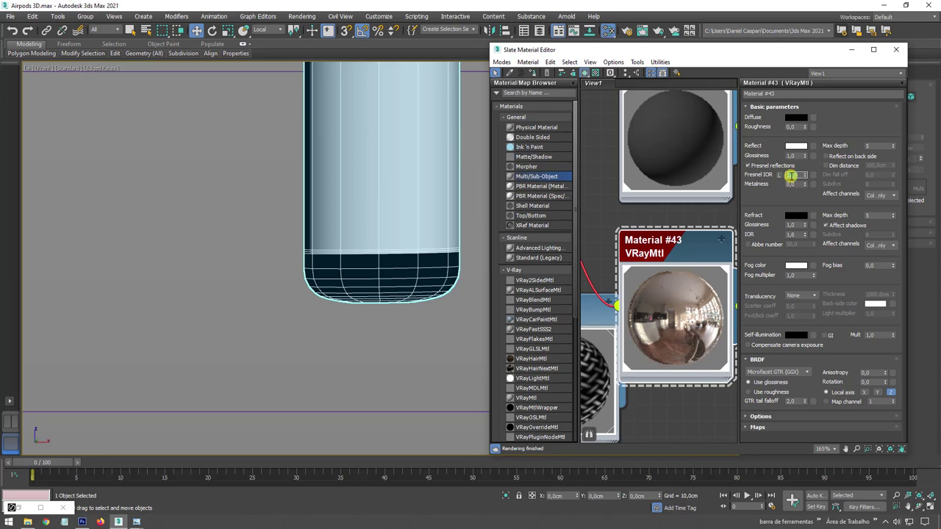
middle_click_drag(340, 211, 279, 231)
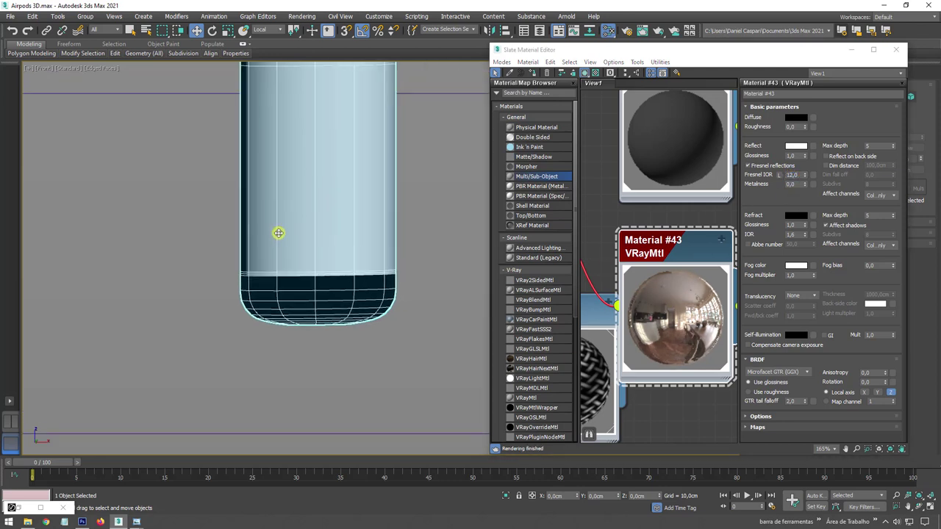
scroll(309, 220, "down", 5)
scroll(333, 213, "down", 3)
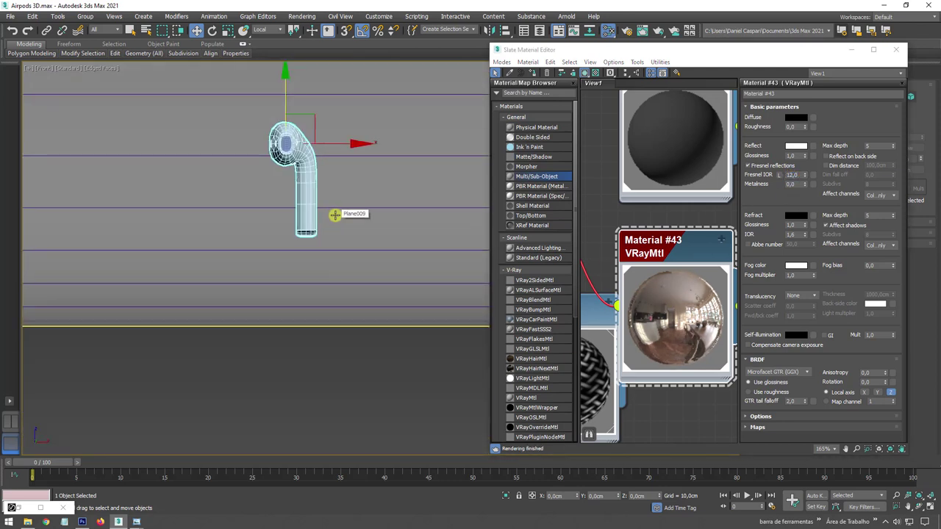
key("p")
middle_click_drag(316, 187, 373, 242, "alt")
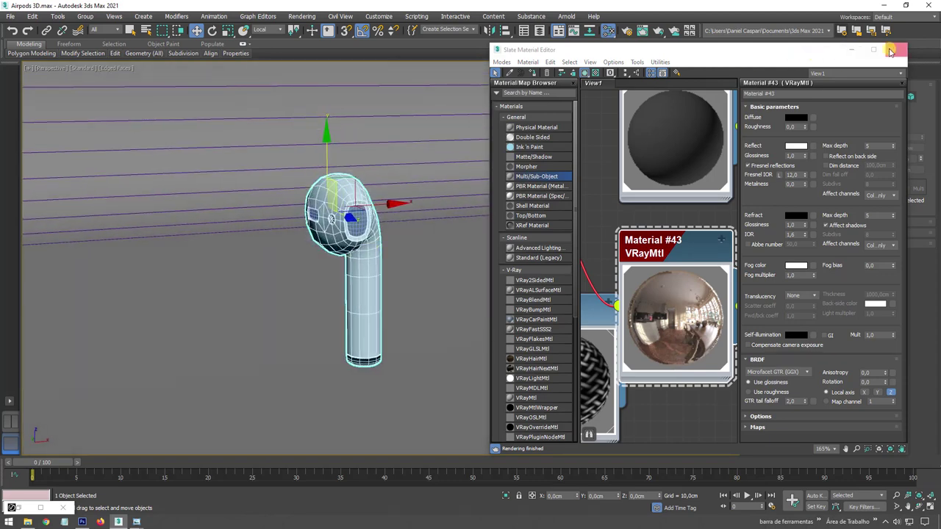
- Render the AirPod with V-Ray, then render a close-up of the stem
left_click(890, 51)
mouse_move(521, 210)
middle_mouse_down("alt")
mouse_move(461, 237)
mouse_move(667, 74)
middle_mouse_up("alt")
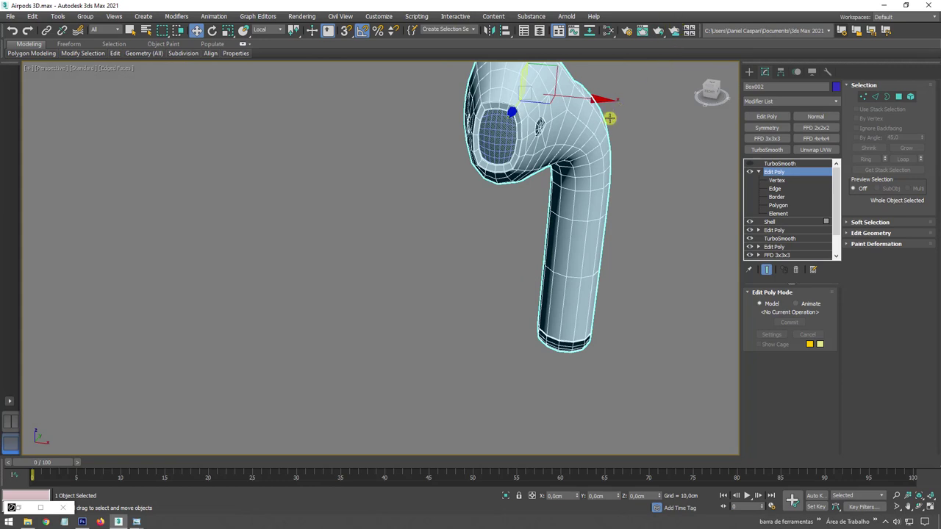
middle_click_drag(609, 118, 567, 140, "alt")
left_click(642, 30)
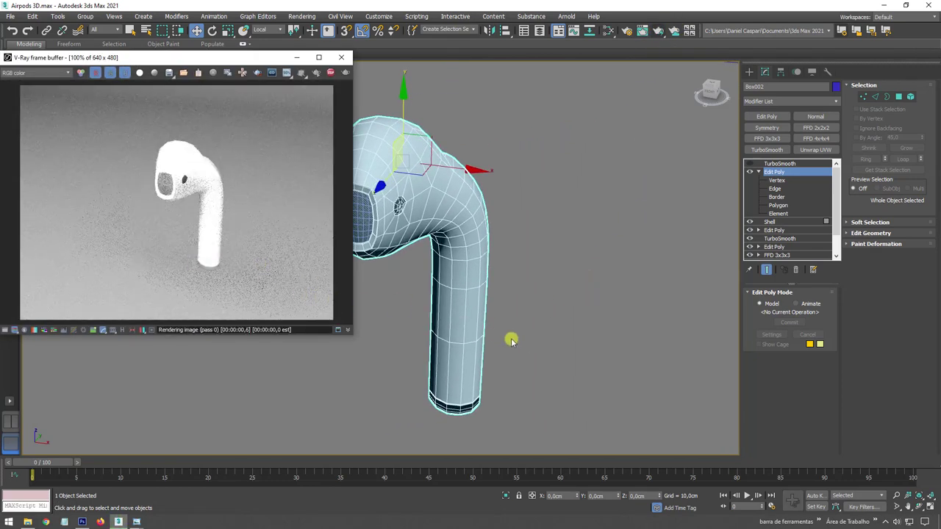
left_click(332, 72)
middle_click_drag(449, 291, 471, 301, "alt")
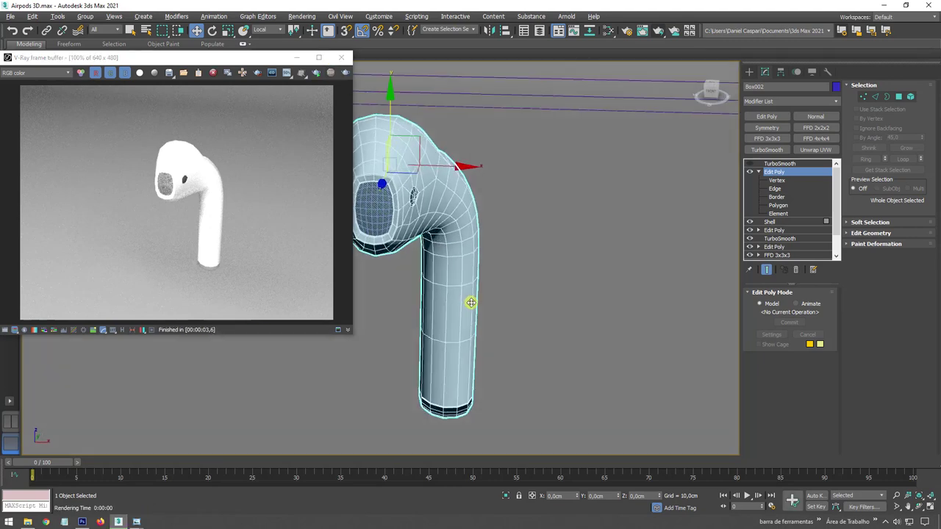
scroll(471, 300, "up", 3)
scroll(480, 302, "up", 2)
left_click(658, 31)
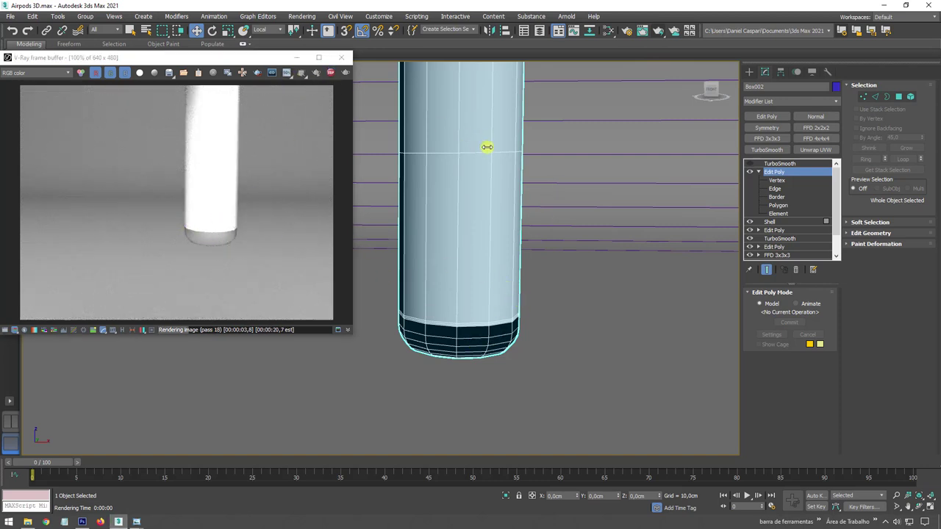
- Link the grille parts to the earbud body Box002 as their parent, viewed in wireframe
scroll(502, 161, "down", 1)
scroll(505, 168, "down", 3)
scroll(505, 168, "down", 2)
middle_click_drag(504, 168, 509, 262, "alt")
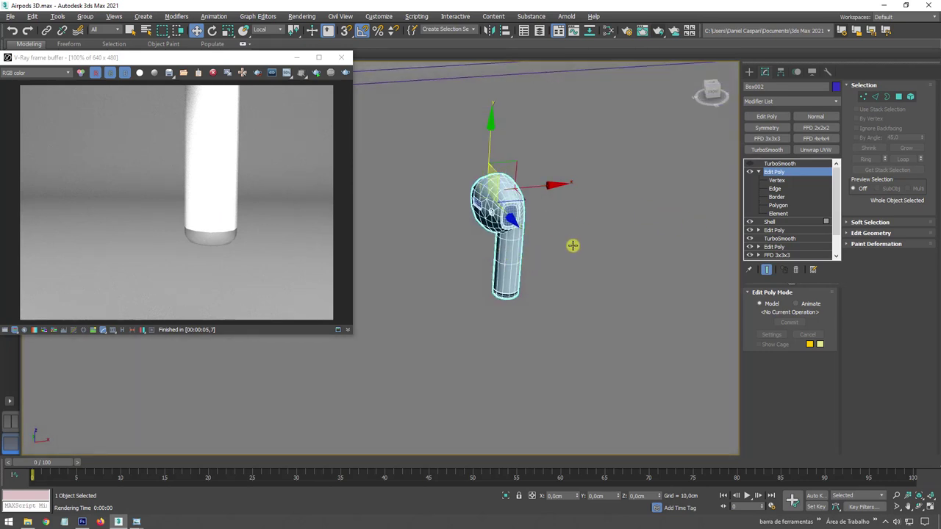
mouse_move(572, 245)
middle_mouse_down("alt")
mouse_move(624, 223)
mouse_move(603, 176)
middle_mouse_up("alt")
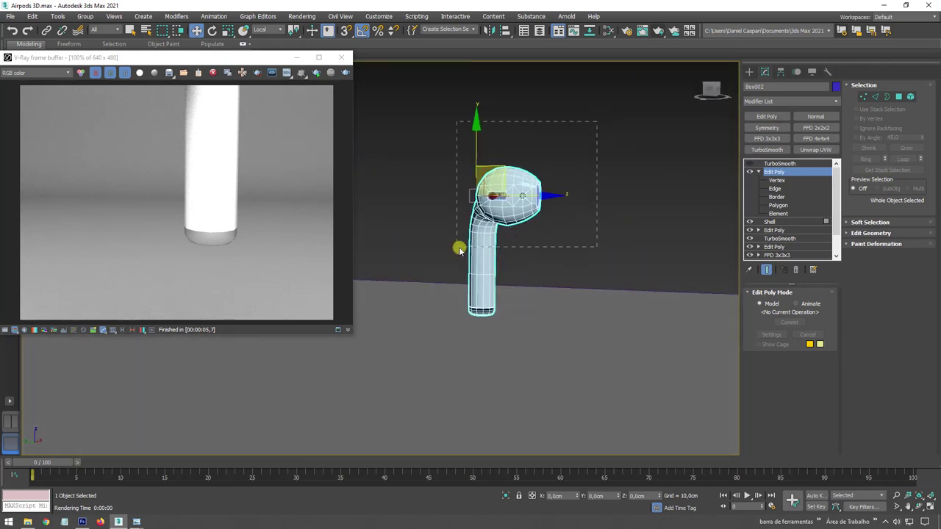
key("ctrl+a")
key("F3")
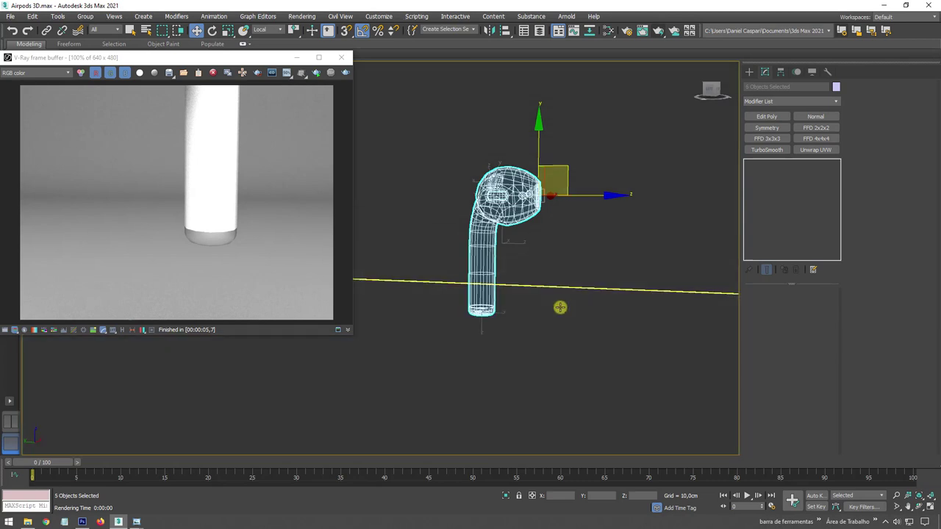
left_click(491, 248, "alt")
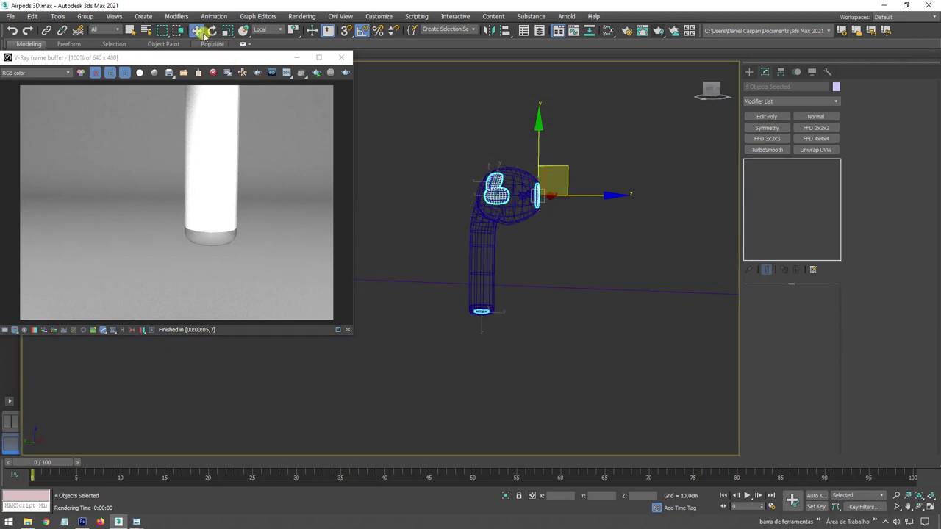
left_click(46, 30)
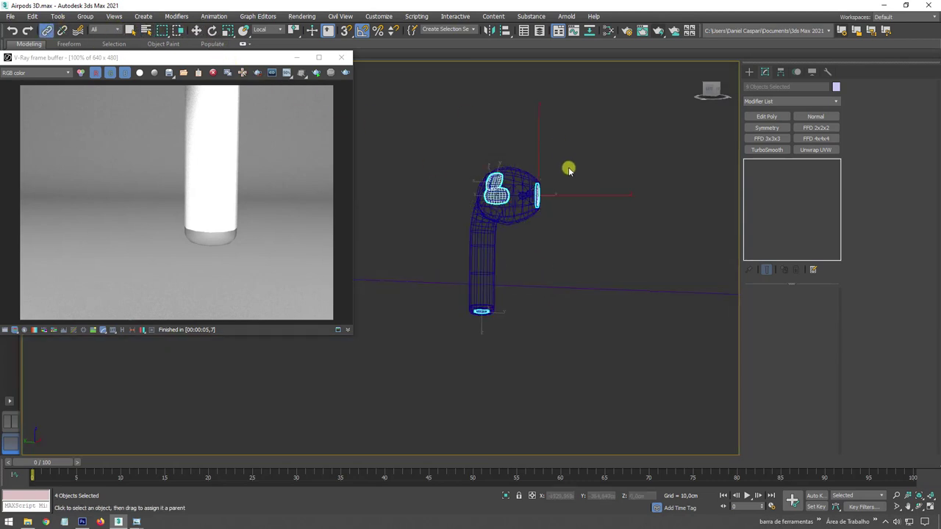
scroll(552, 205, "up", 5)
left_click_drag(544, 199, 531, 155)
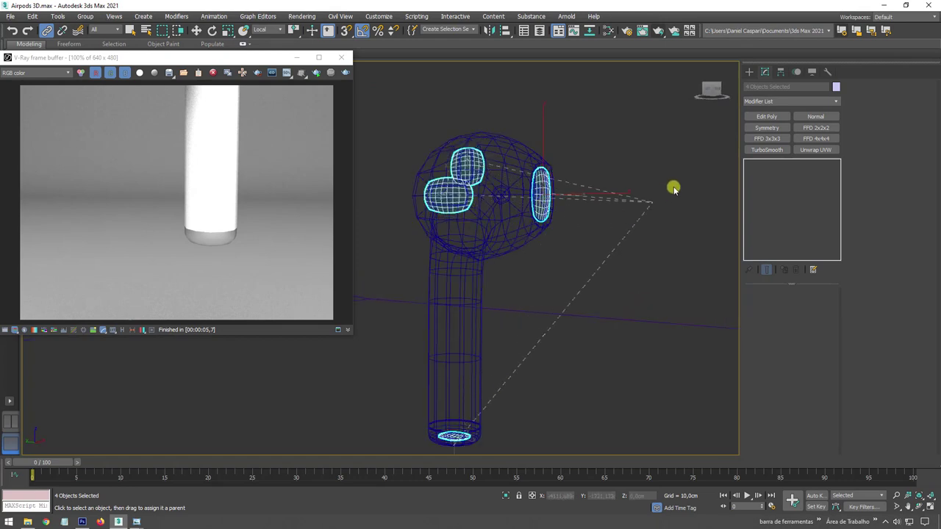
- Rotate Box002 -85° about Z so the stem lies horizontally
left_click(524, 152)
scroll(592, 194, "down", 3)
key("e")
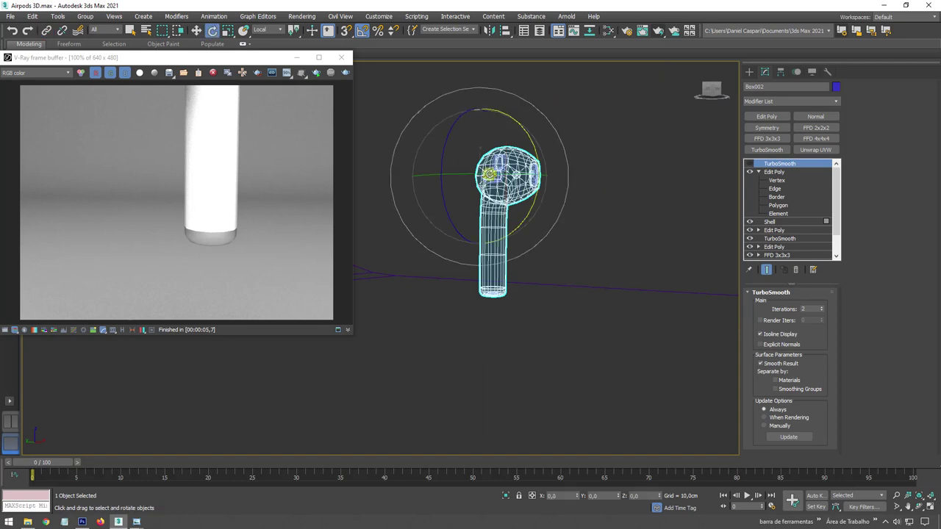
left_click_drag(441, 157, 455, 115)
scroll(517, 220, "down", 3)
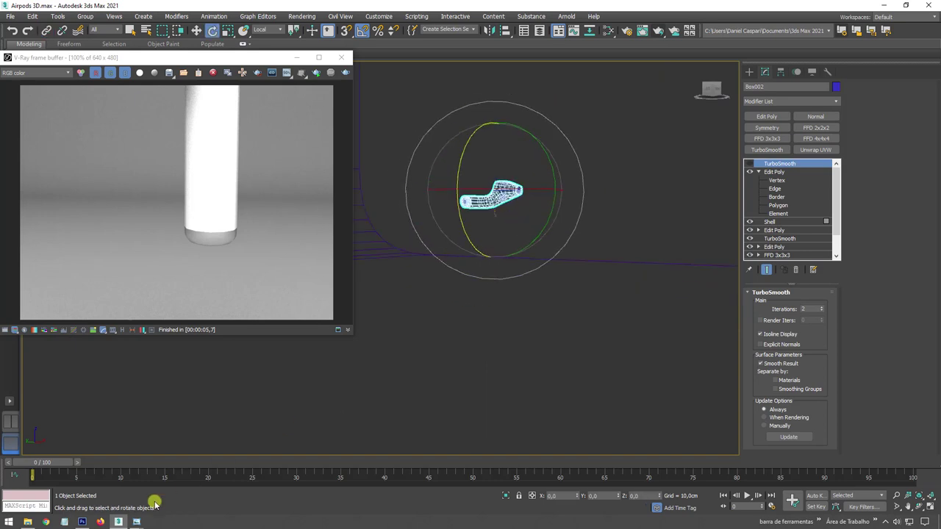
- Check the AirPods reference photo, circling its R marking, then put it away
mouse_move(136, 521)
left_click(167, 478)
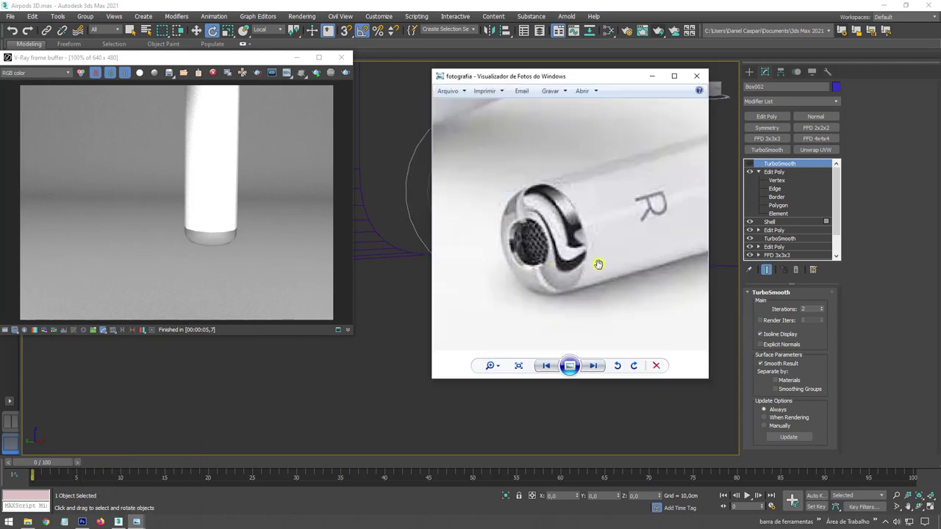
scroll(599, 264, "down", 3)
scroll(545, 271, "up", 1)
scroll(577, 267, "up", 2)
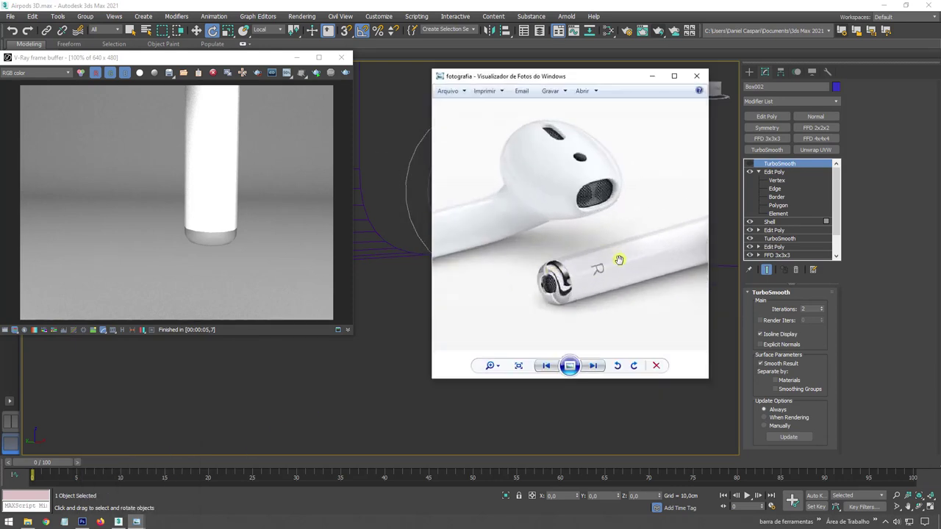
scroll(615, 257, "up", 2)
scroll(599, 262, "up", 2)
left_click_drag(531, 253, 637, 242)
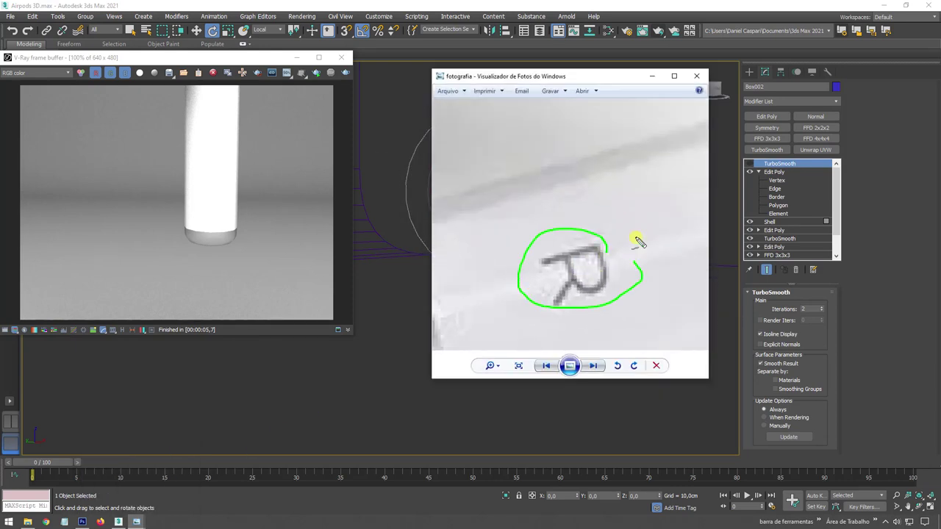
left_click(652, 76)
- Open the Slate Material Editor from a zoomed side view of the earbud stem
middle_click_drag(594, 190, 573, 220, "alt")
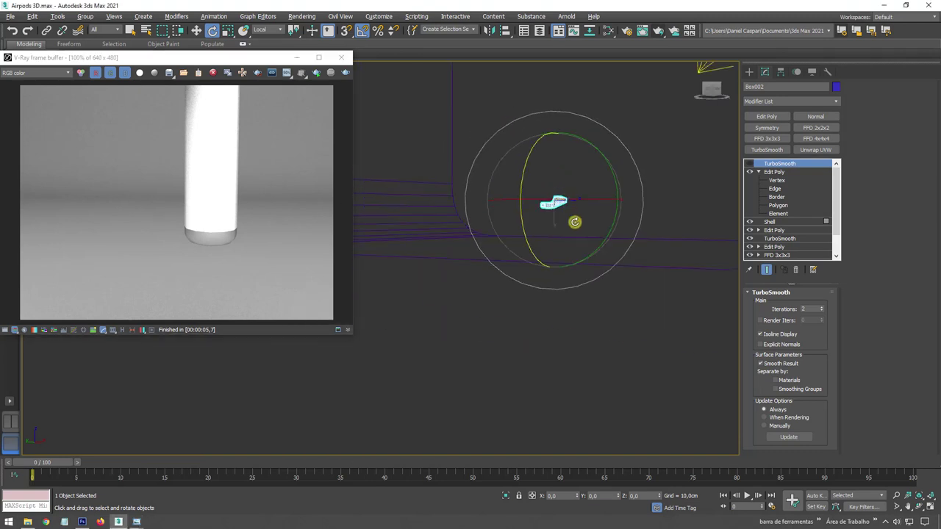
scroll(544, 256, "up", 2)
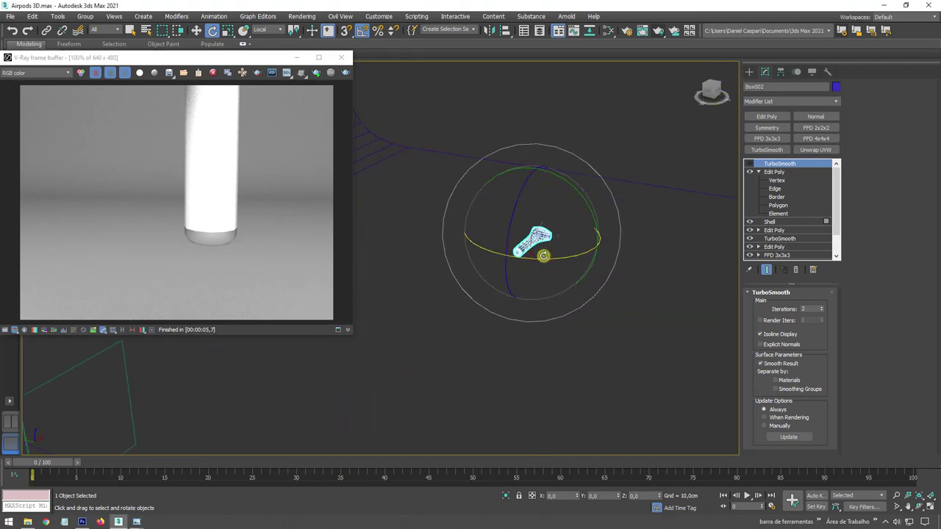
scroll(552, 256, "up", 4)
scroll(551, 256, "up", 3)
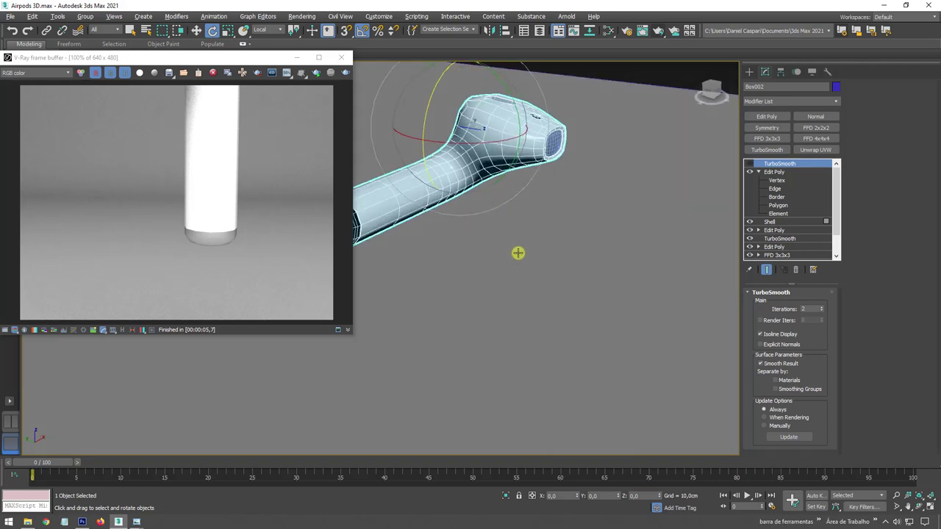
middle_click_drag(517, 252, 471, 254, "alt")
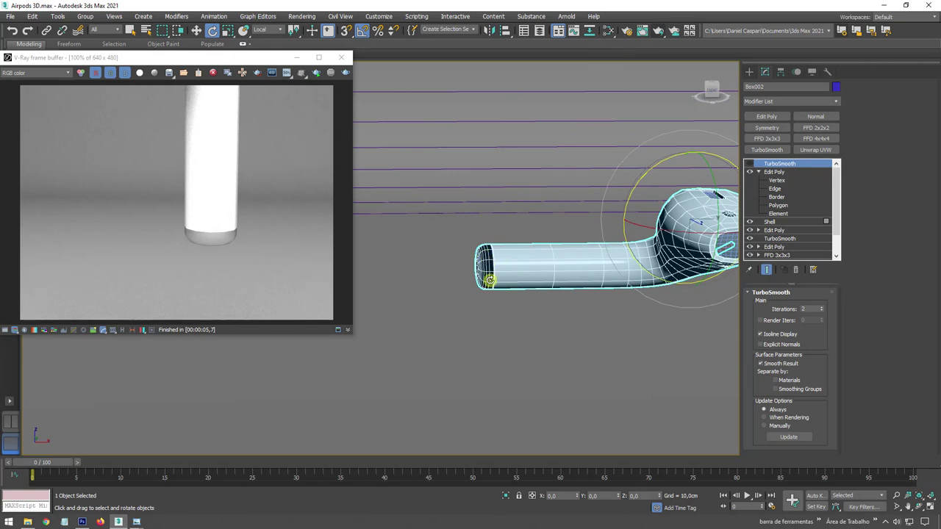
left_click(610, 30)
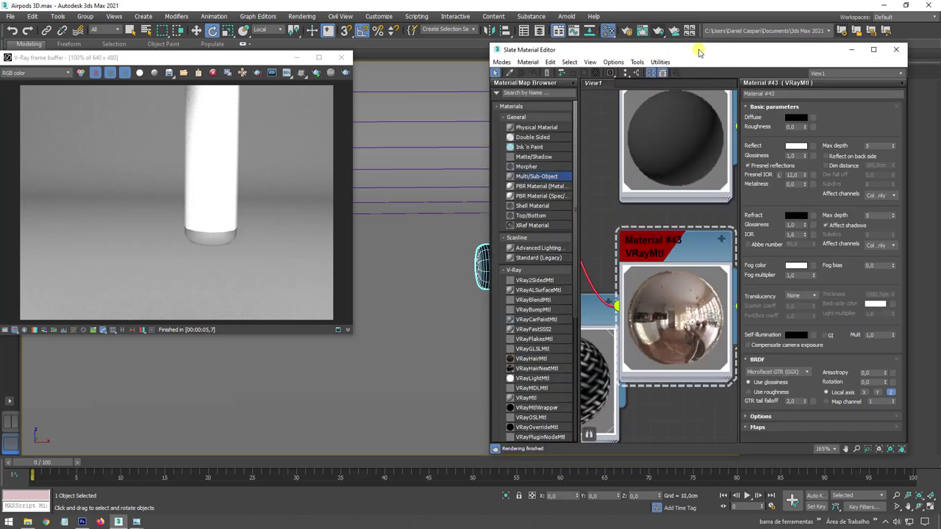
- Reposition the Slate editor window, hide the parameter panel, and move the Material #43 node
left_click_drag(701, 53, 674, 53)
scroll(630, 221, "down", 2)
scroll(630, 221, "down", 2)
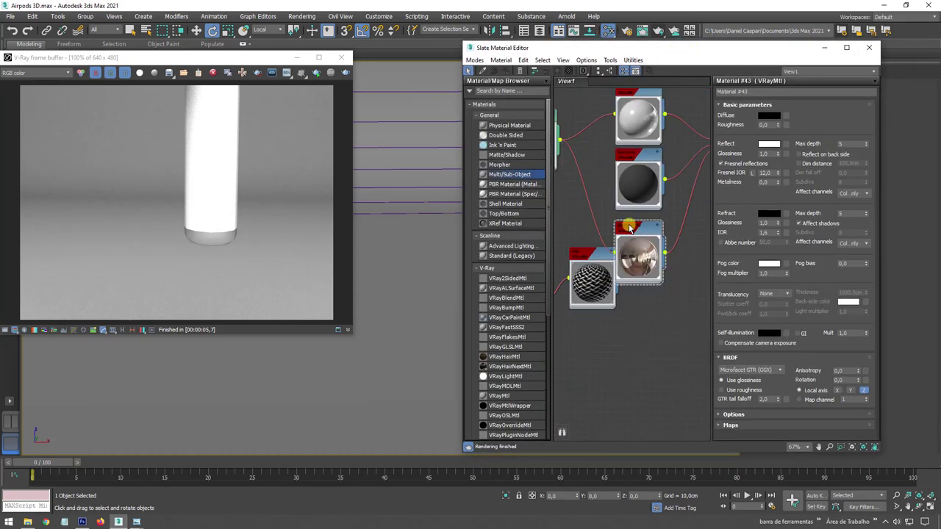
scroll(630, 220, "down", 2)
scroll(689, 219, "down", 2)
left_click_drag(689, 219, 700, 236)
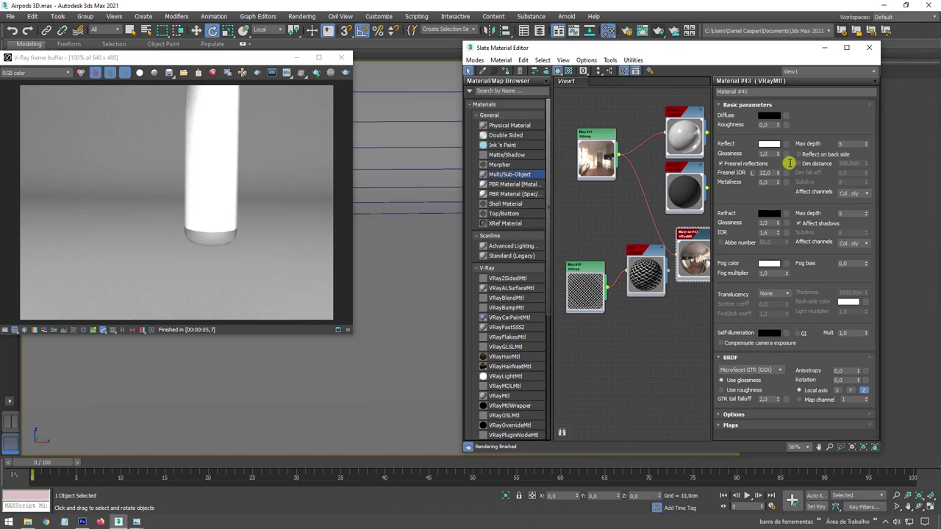
left_click(875, 80)
left_click_drag(793, 55, 866, 53)
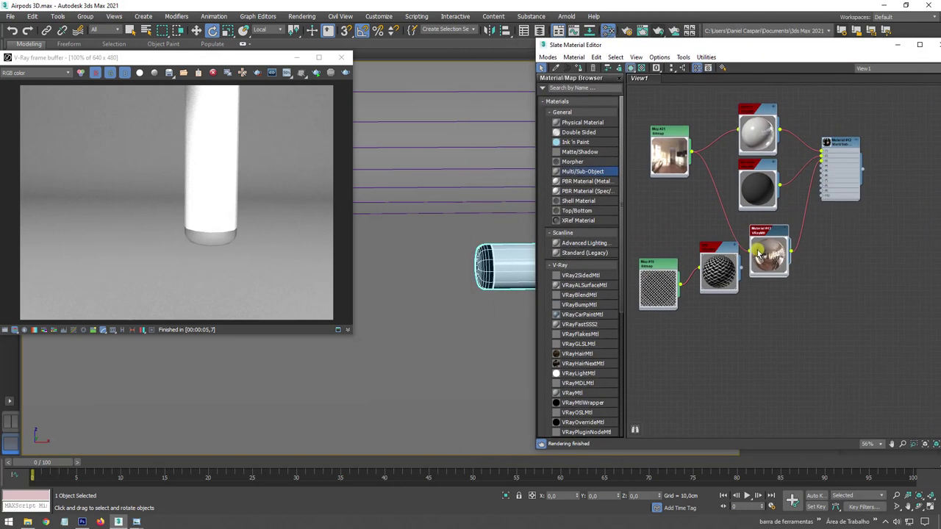
left_click_drag(772, 248, 762, 235)
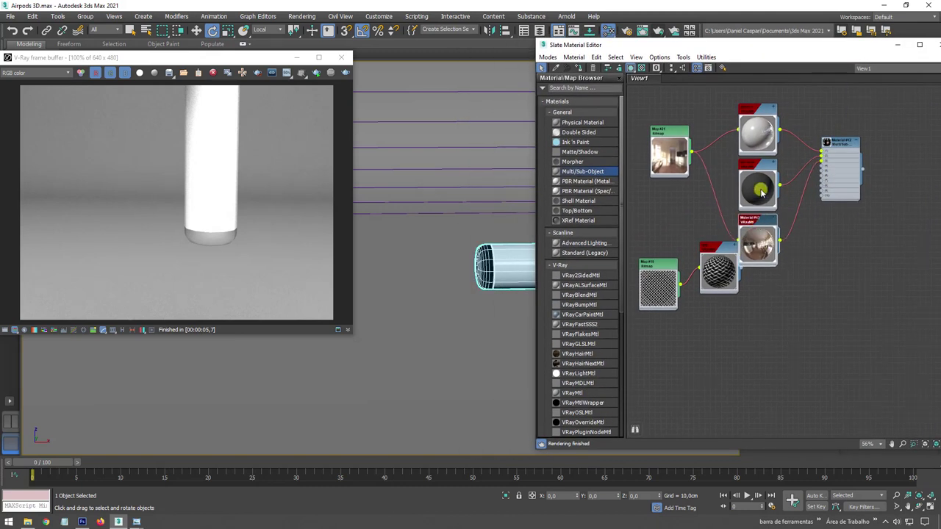
- Collapse the borracha, plástico and Map #21 nodes and shift the bitmap nodes lower
double_click(762, 235)
double_click(759, 131)
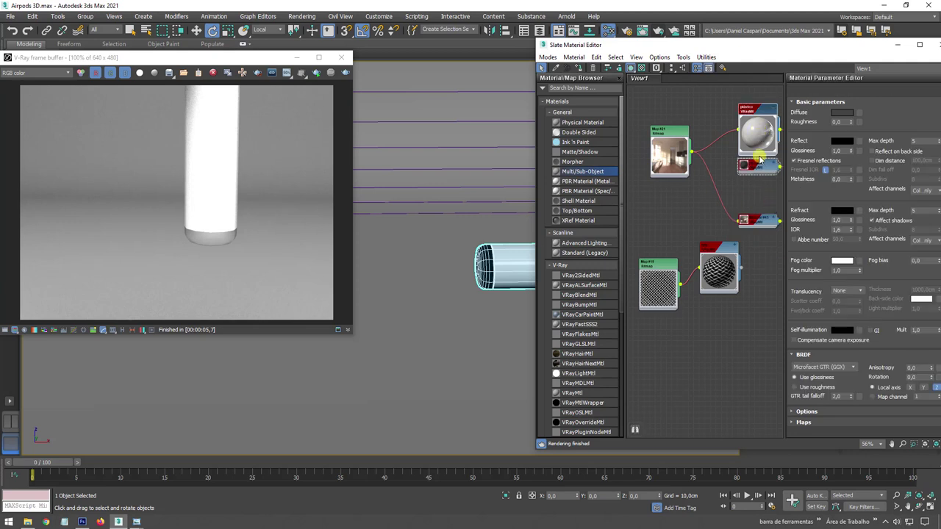
double_click(674, 153)
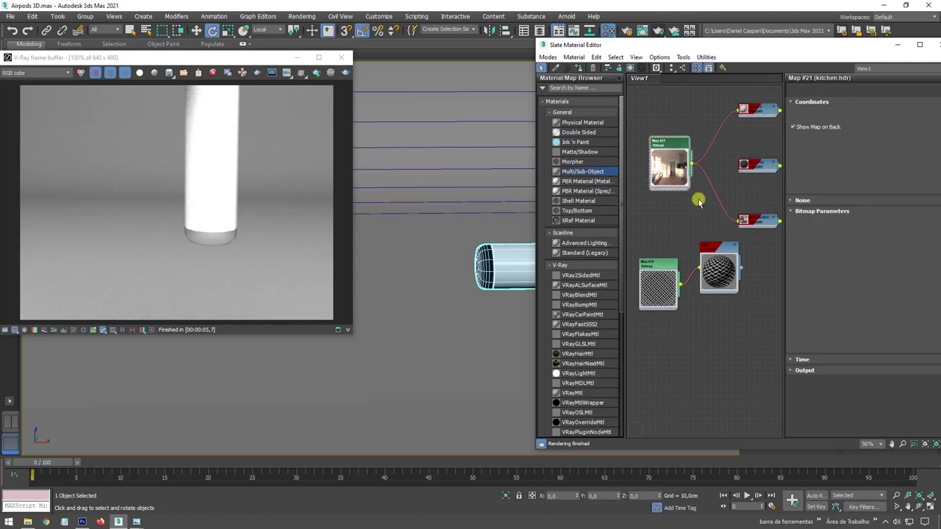
left_click_drag(676, 152, 675, 176)
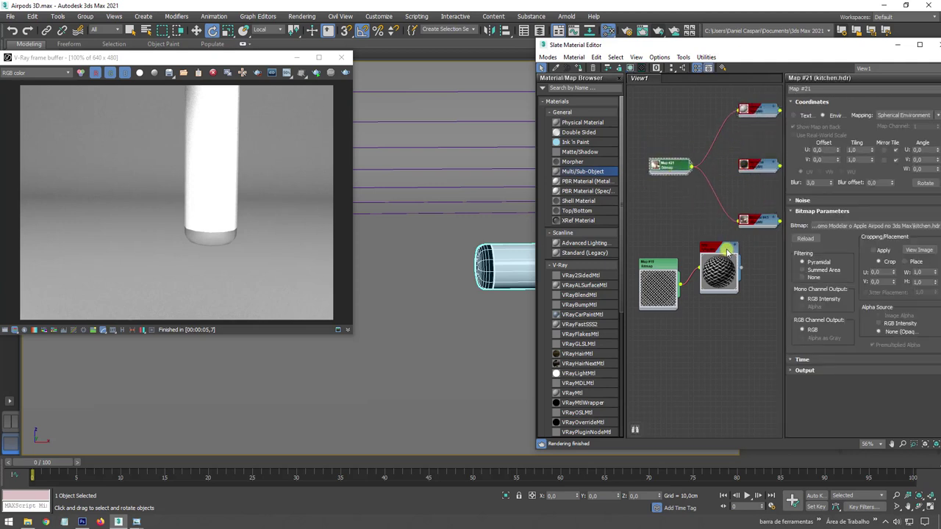
left_click_drag(720, 273, 717, 358)
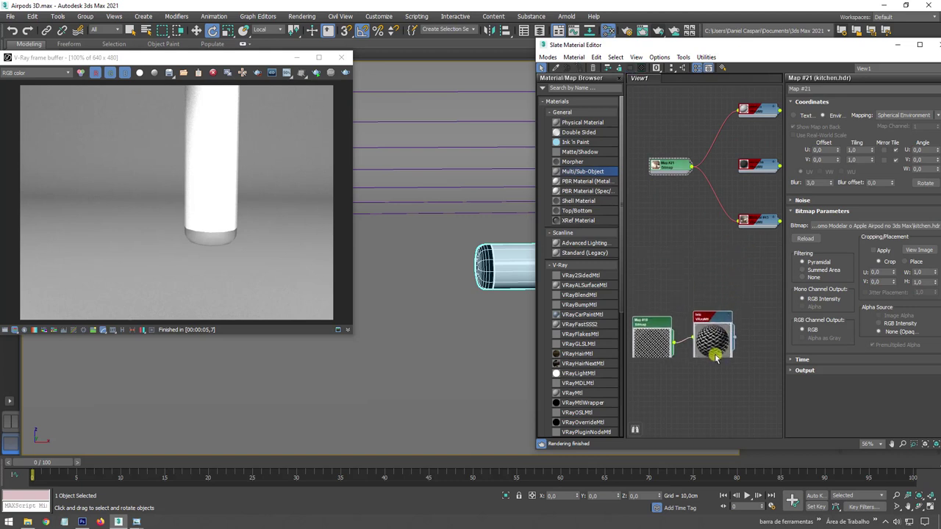
- Bring the L and R map nodes into view and separate them in the node graph
scroll(682, 288, "down", 3)
left_click_drag(452, 237, 427, 242)
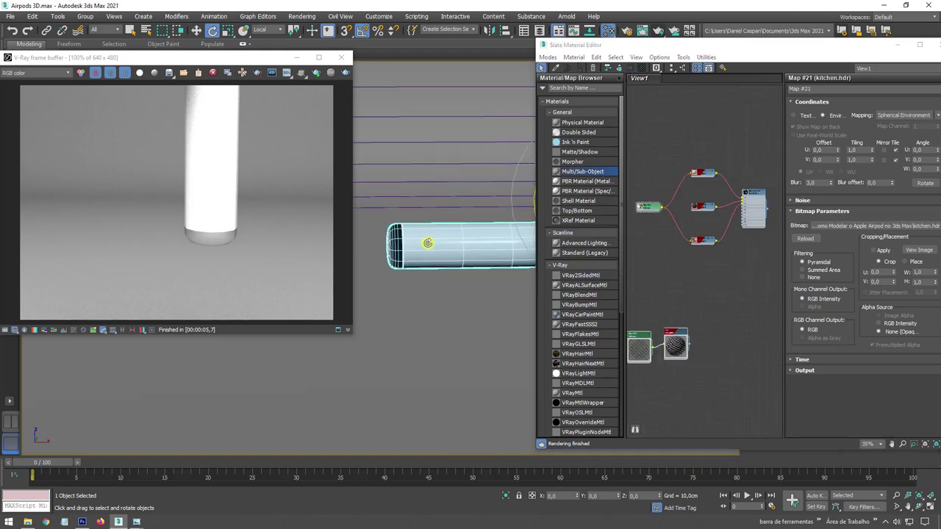
scroll(703, 212, "up", 4)
middle_click_drag(703, 184, 707, 217)
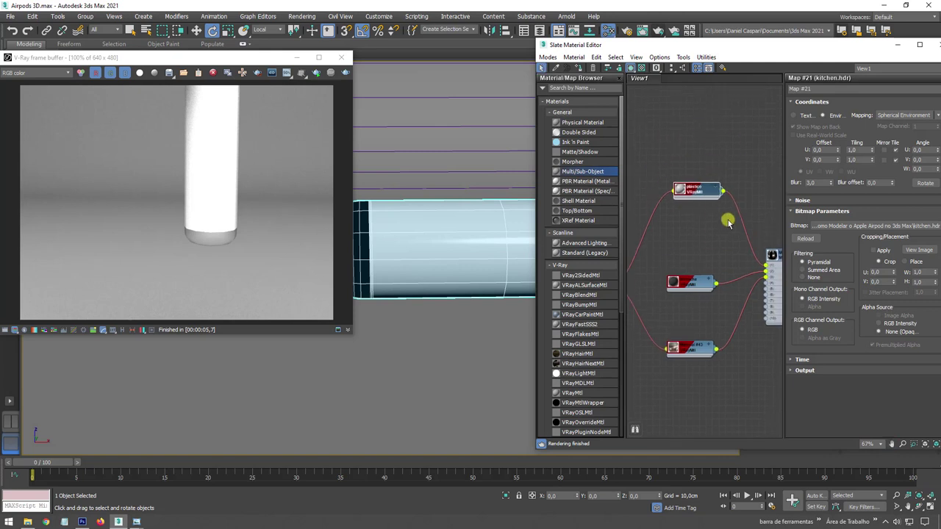
scroll(728, 222, "down", 1)
middle_click_drag(686, 169, 699, 174)
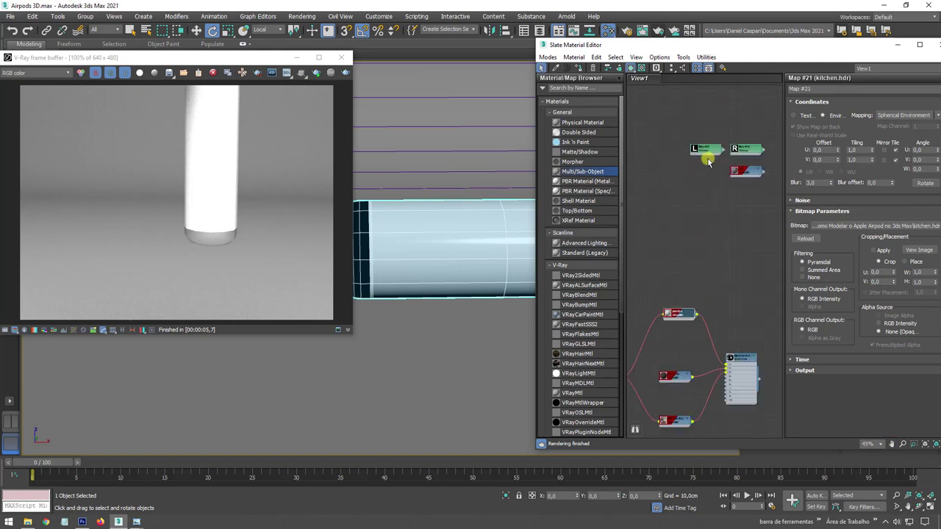
mouse_move(705, 147)
left_mouse_down()
mouse_move(684, 286)
mouse_move(690, 110)
left_mouse_up()
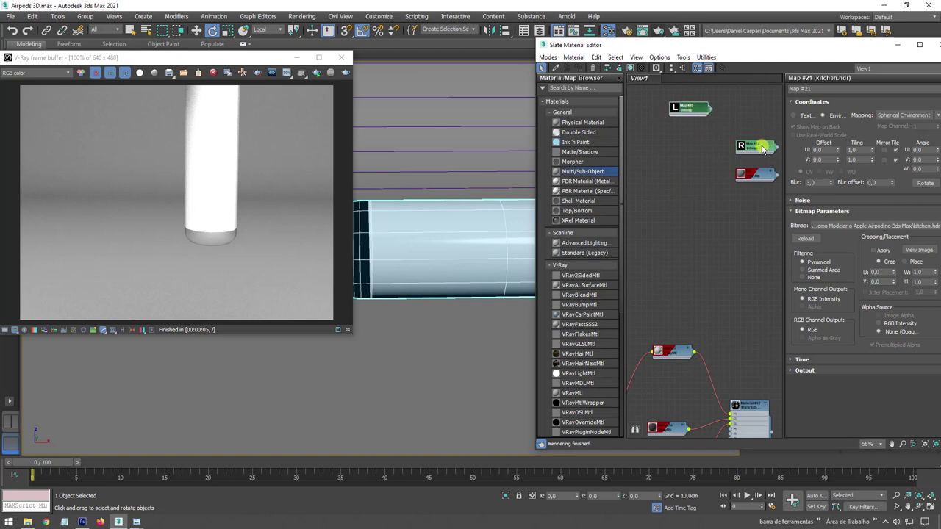
left_click_drag(757, 147, 675, 319)
middle_click_drag(675, 323, 675, 275)
scroll(478, 235, "down", 2)
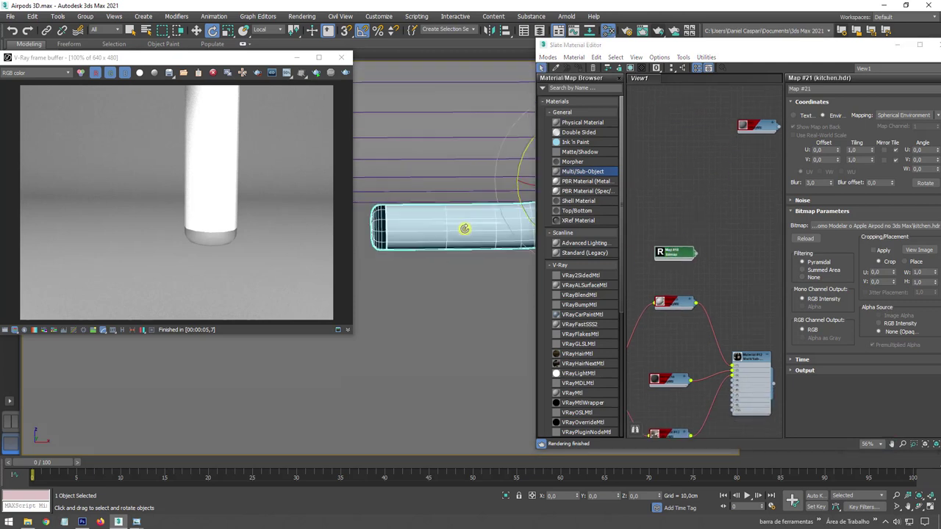
left_click_drag(702, 257, 703, 235)
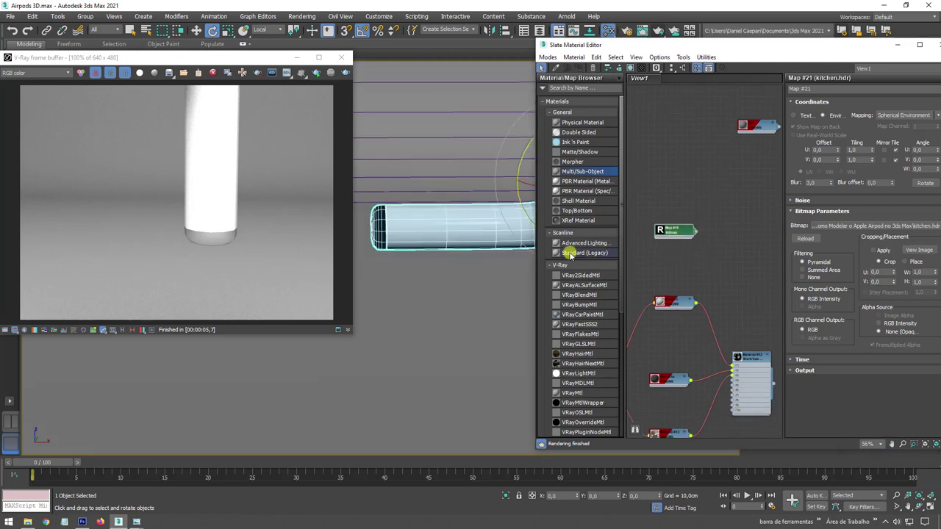
- Wire the R bitmap into new Standard Material #44, apply it to the earbud, and minimize the editor
mouse_move(570, 255)
left_mouse_down()
mouse_move(721, 211)
mouse_move(669, 213)
left_mouse_up()
double_click(709, 220)
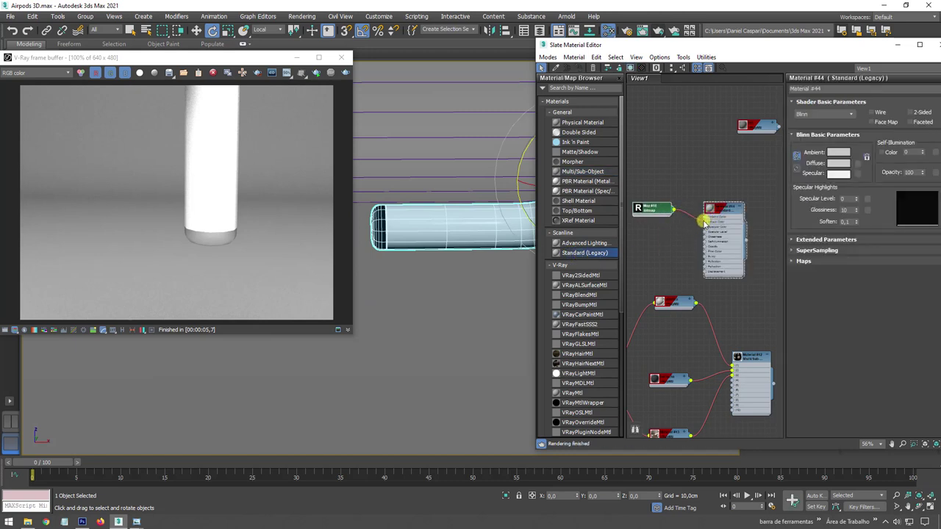
left_click_drag(737, 214, 469, 240)
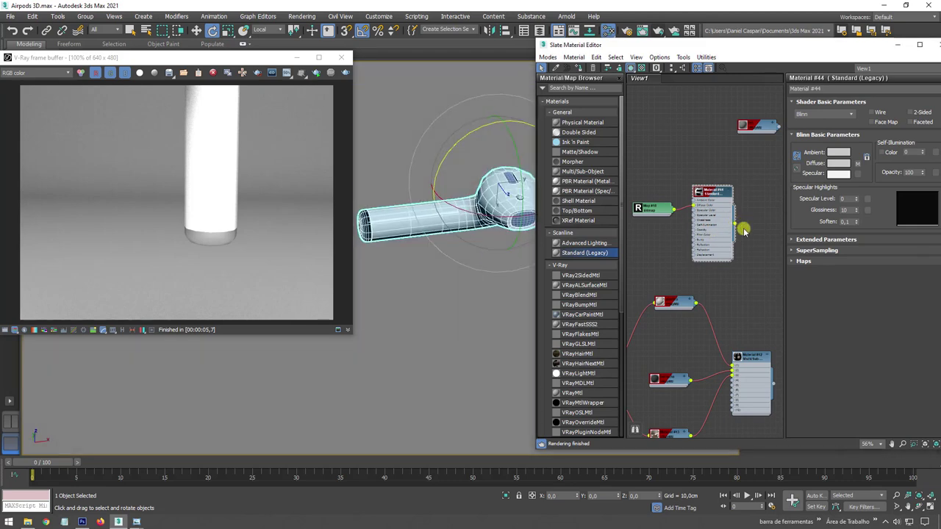
left_click_drag(737, 226, 383, 223)
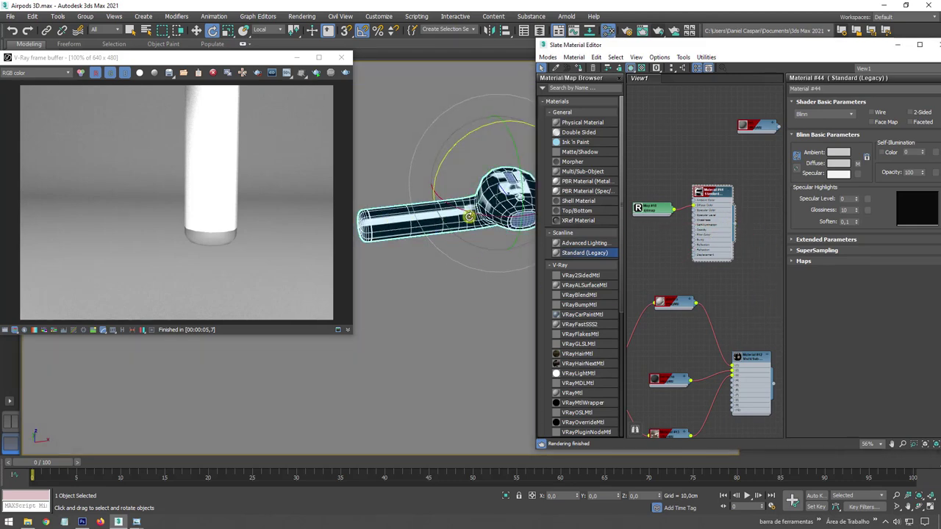
mouse_move(468, 217)
left_mouse_down()
mouse_move(499, 262)
mouse_move(510, 305)
mouse_move(451, 267)
mouse_move(440, 197)
left_mouse_up()
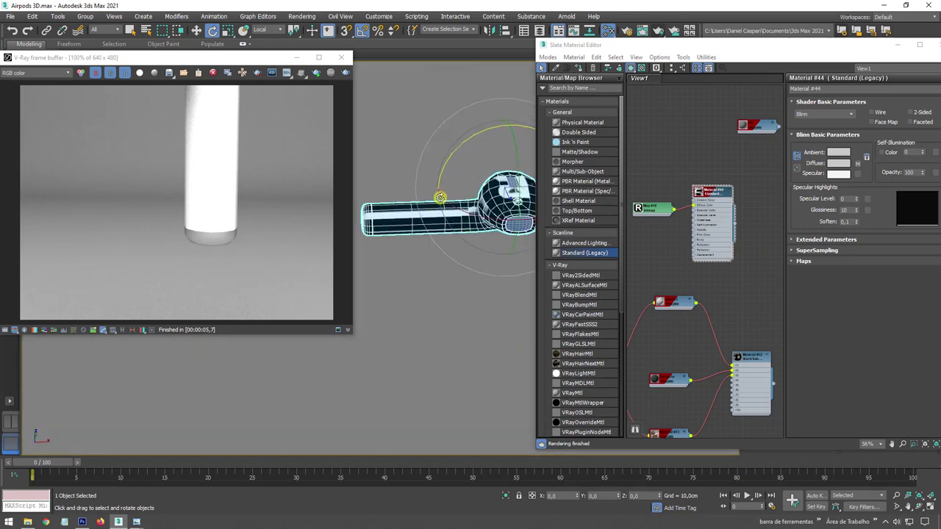
left_click(898, 45)
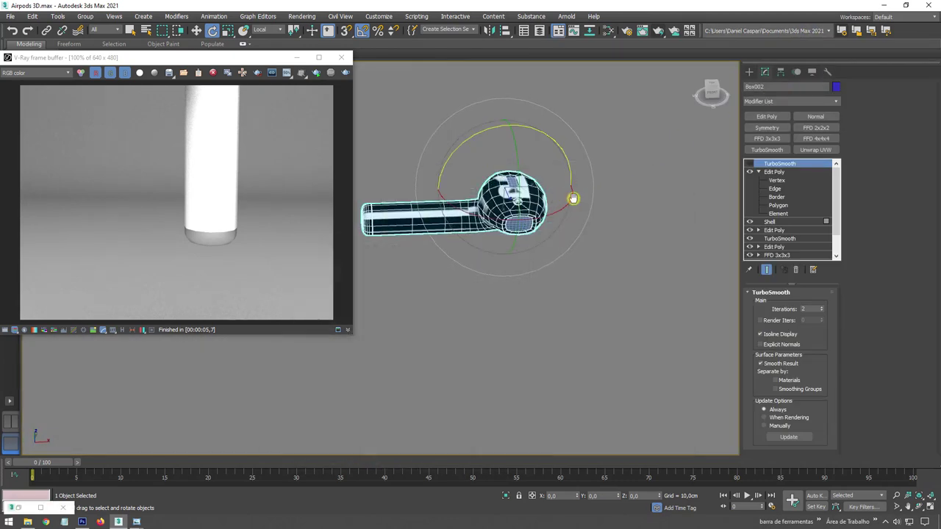
- Select the whole earbud element, then return to object level with the Edit sub-levels collapsed
middle_click_drag(573, 199, 530, 211, "alt")
scroll(529, 211, "up", 2)
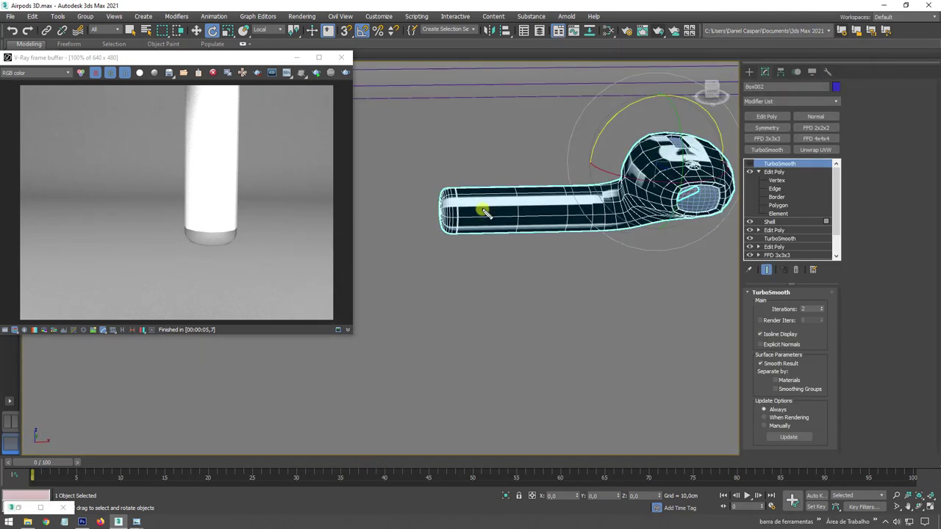
middle_click_drag(493, 178, 503, 241, "alt")
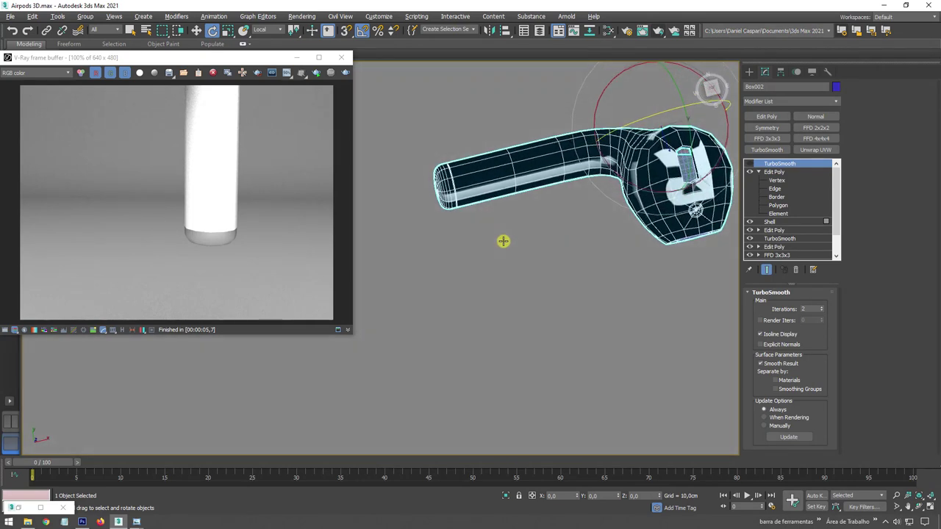
mouse_move(478, 171)
middle_mouse_down("alt")
mouse_move(541, 193)
mouse_move(665, 185)
middle_mouse_up("alt")
left_click(780, 213)
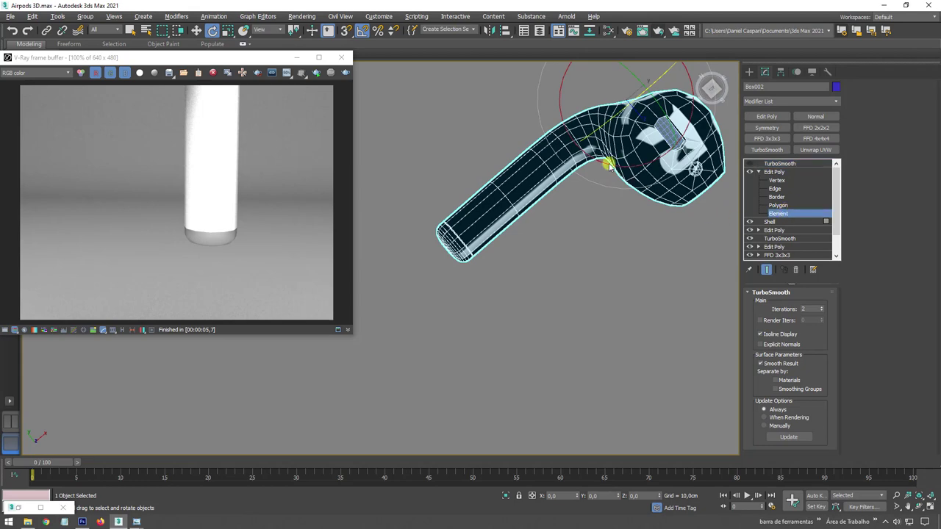
left_click(559, 143)
mouse_move(588, 176)
middle_mouse_down("alt")
mouse_move(622, 159)
mouse_move(691, 167)
middle_mouse_up("alt")
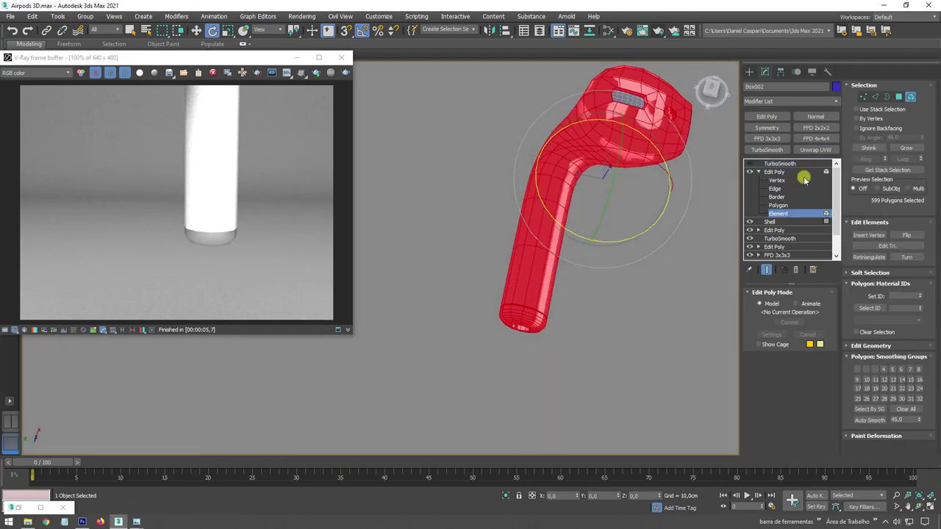
left_click(792, 173)
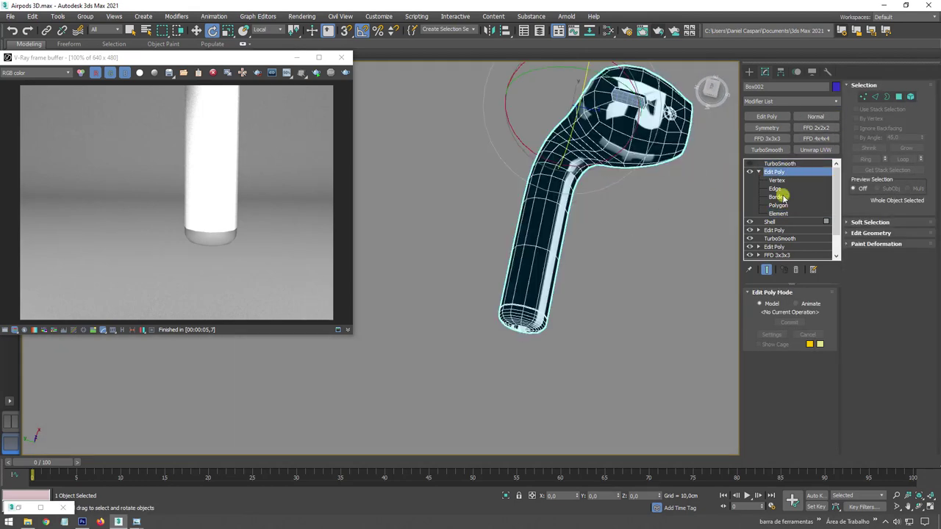
left_click(758, 171)
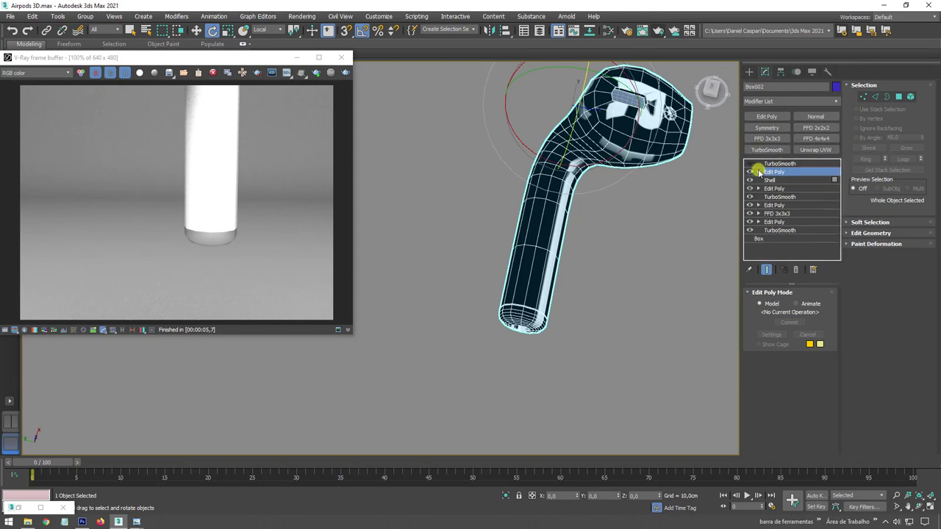
- Add a UVW Map modifier with Cylindrical projection, X alignment, and Fit applied
left_click(834, 109)
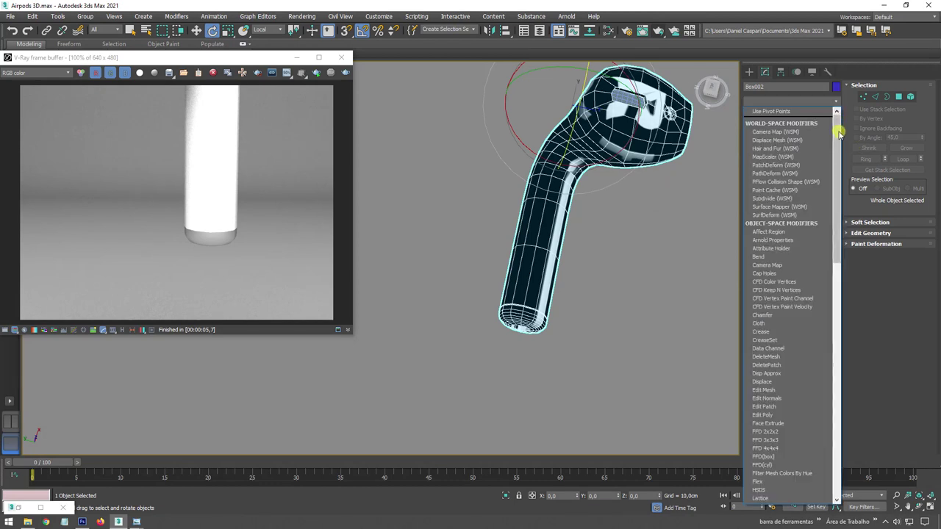
left_click_drag(835, 131, 829, 384)
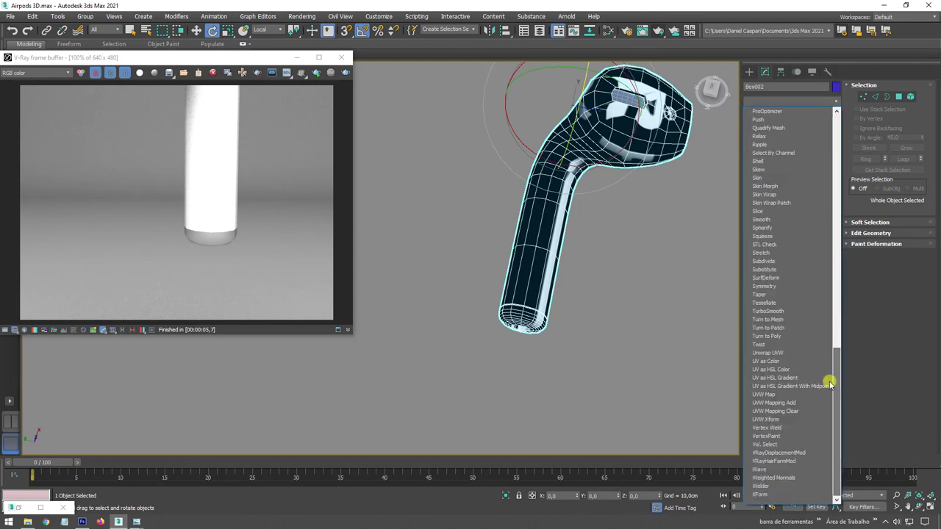
left_click(767, 395)
mouse_move(634, 269)
middle_mouse_down("alt")
mouse_move(651, 307)
mouse_move(663, 286)
mouse_move(644, 248)
middle_mouse_up("alt")
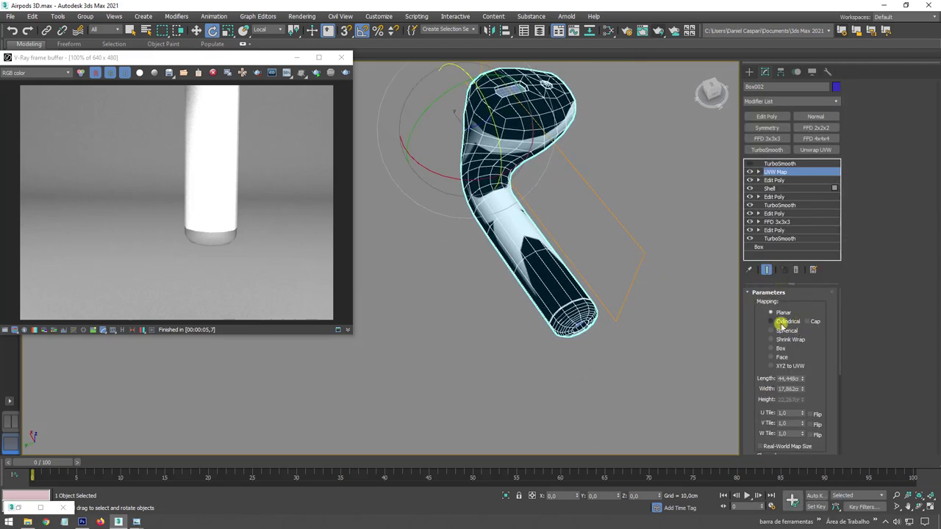
left_click(783, 321)
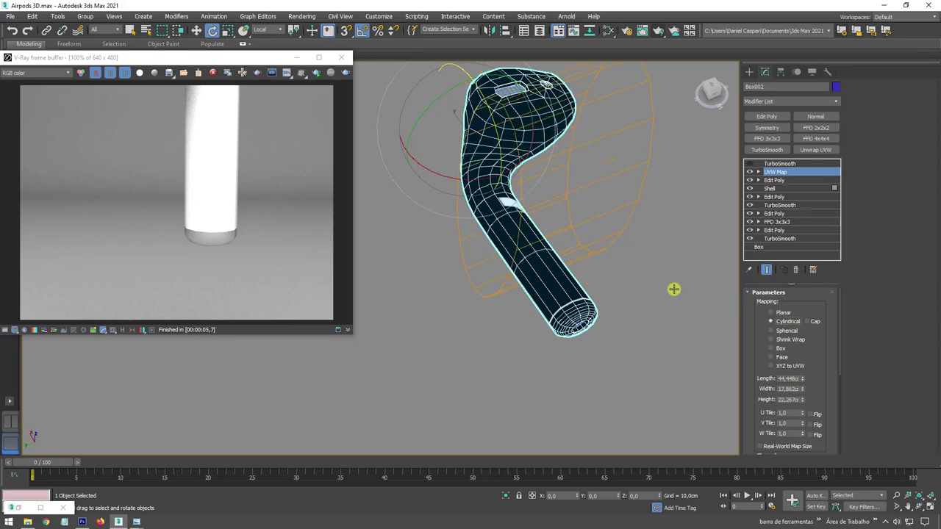
mouse_move(676, 290)
middle_mouse_down("alt")
mouse_move(646, 256)
mouse_move(601, 250)
middle_mouse_up("alt")
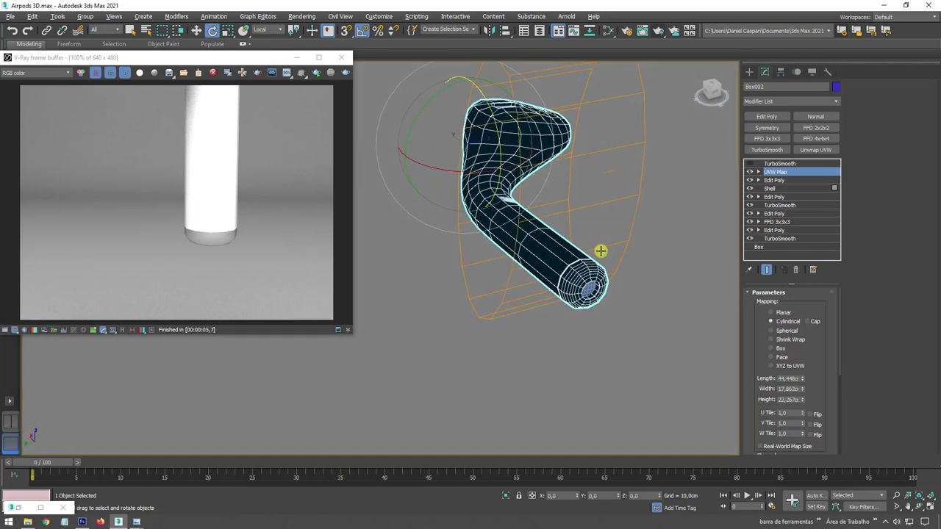
scroll(821, 390, "down", 3)
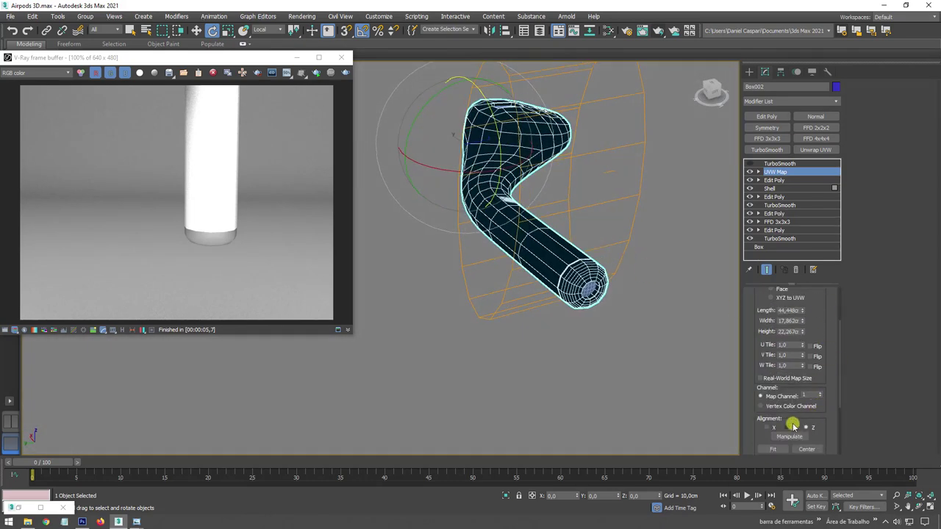
left_click(786, 427)
left_click(770, 428)
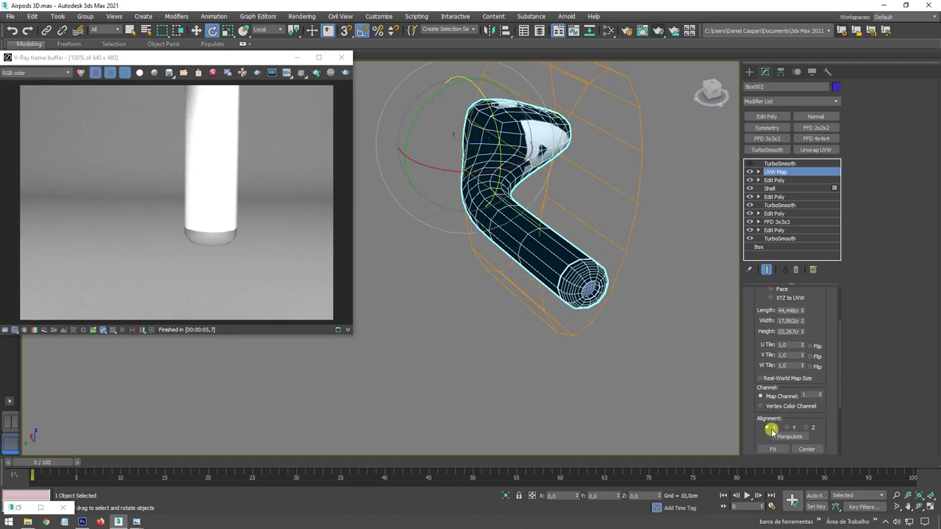
left_click(775, 451)
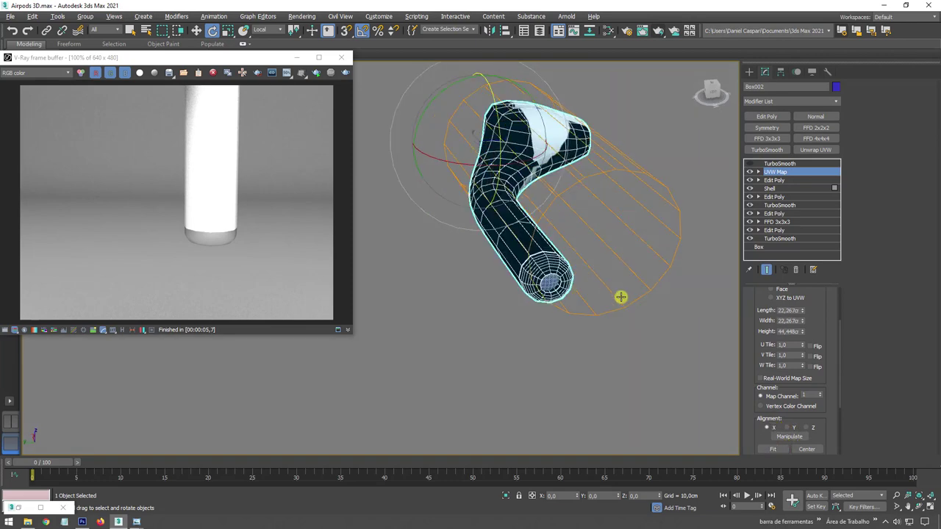
- Shrink the mapping gizmo into a thin cylinder and move it onto the stem
middle_click_drag(622, 296, 622, 287, "alt")
left_click(758, 172)
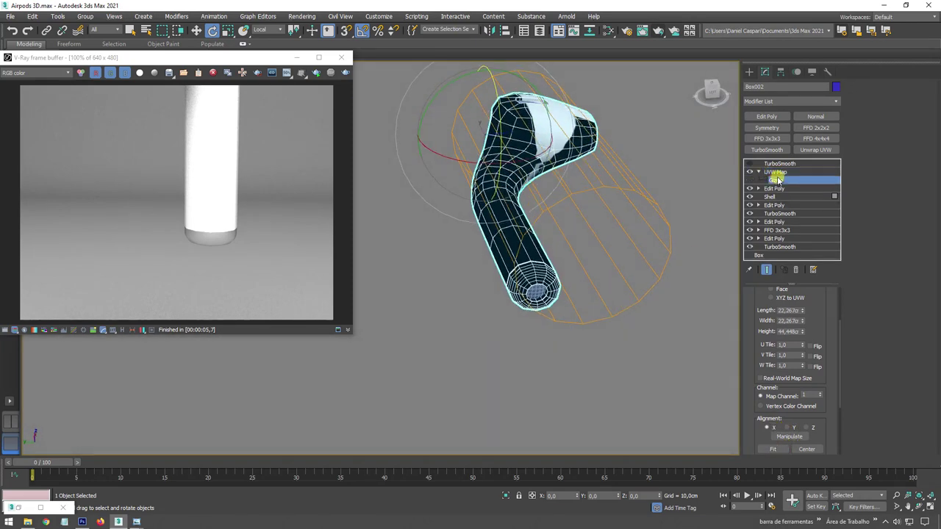
middle_click_drag(563, 206, 548, 173, "alt")
key("r")
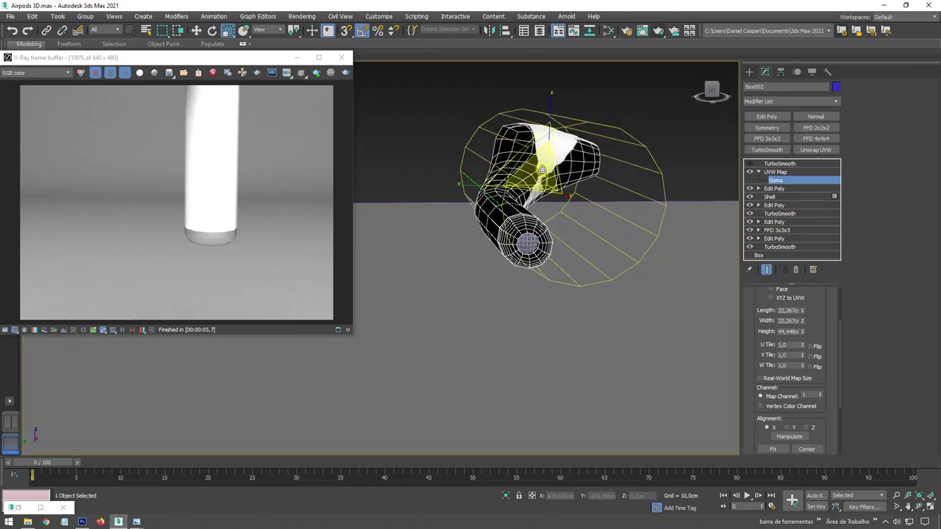
left_click_drag(520, 157, 557, 203)
key("w")
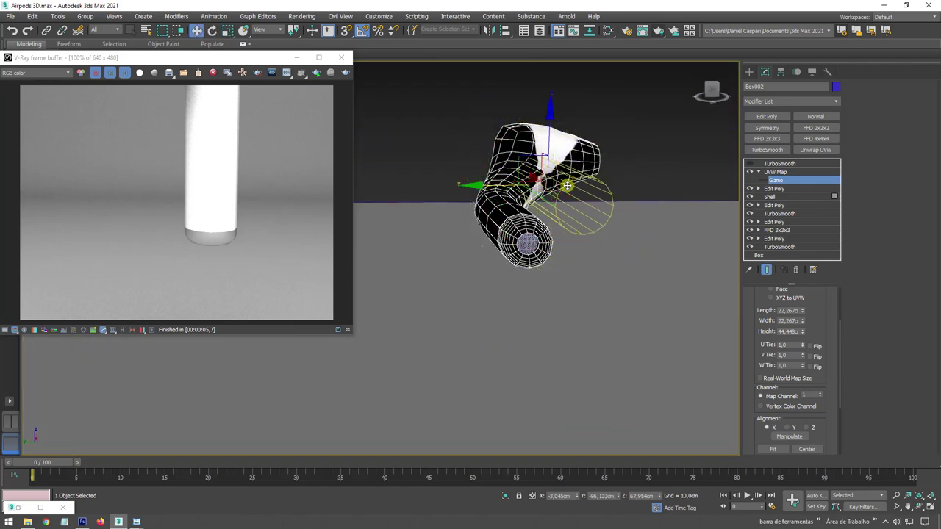
middle_click_drag(566, 209, 575, 220, "alt")
middle_click_drag(525, 163, 477, 272, "alt")
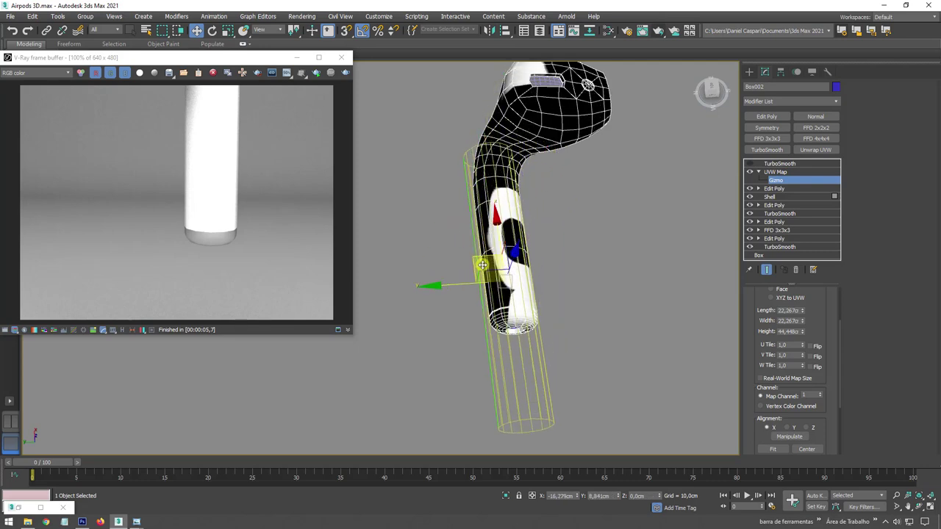
key("e")
key("r")
left_click_drag(493, 277, 504, 357)
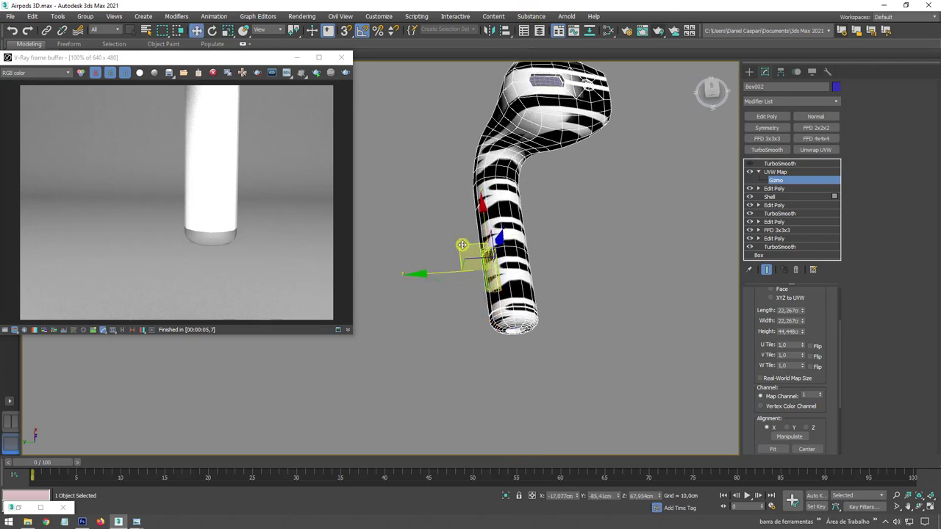
- Scale the gizmo to 150% and 175% lengthwise, then delete the UVW Map modifier
scroll(466, 246, "up", 5)
key("r")
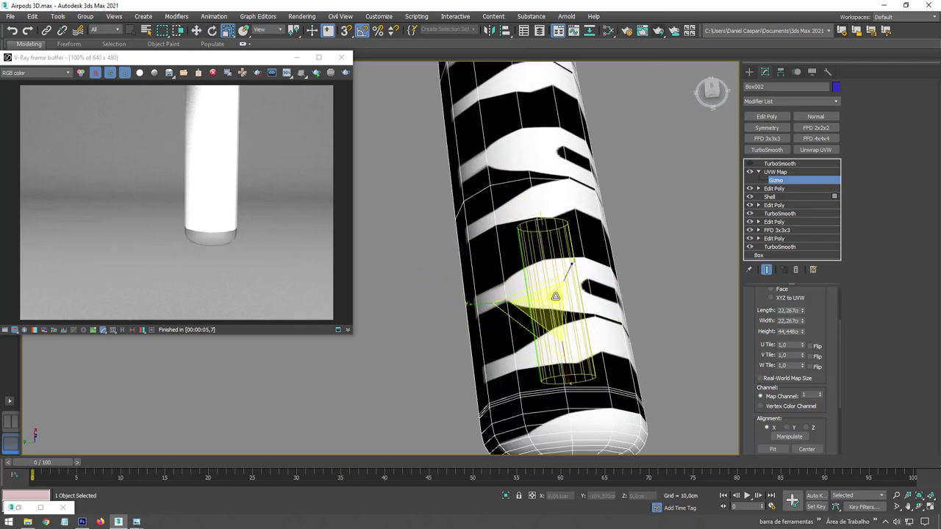
left_click_drag(555, 296, 546, 276)
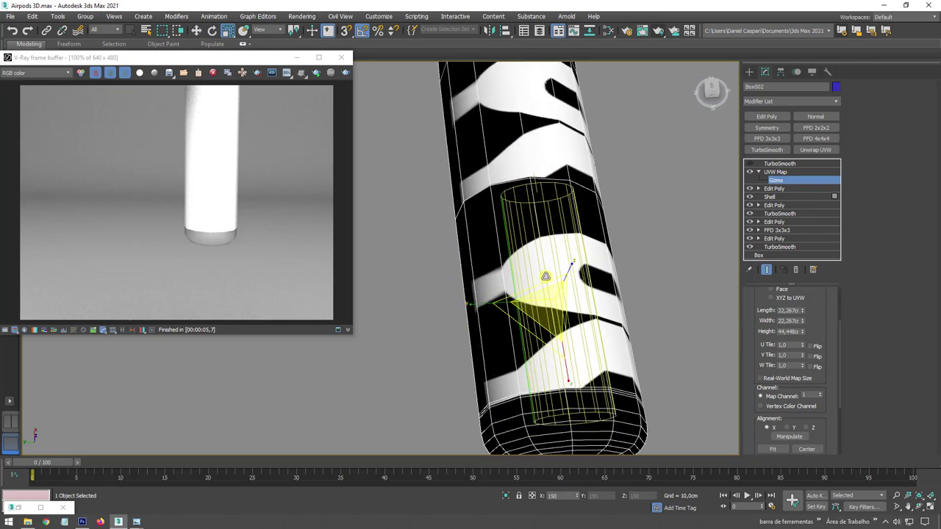
middle_click_drag(545, 277, 561, 250, "alt")
left_click_drag(562, 231, 568, 201)
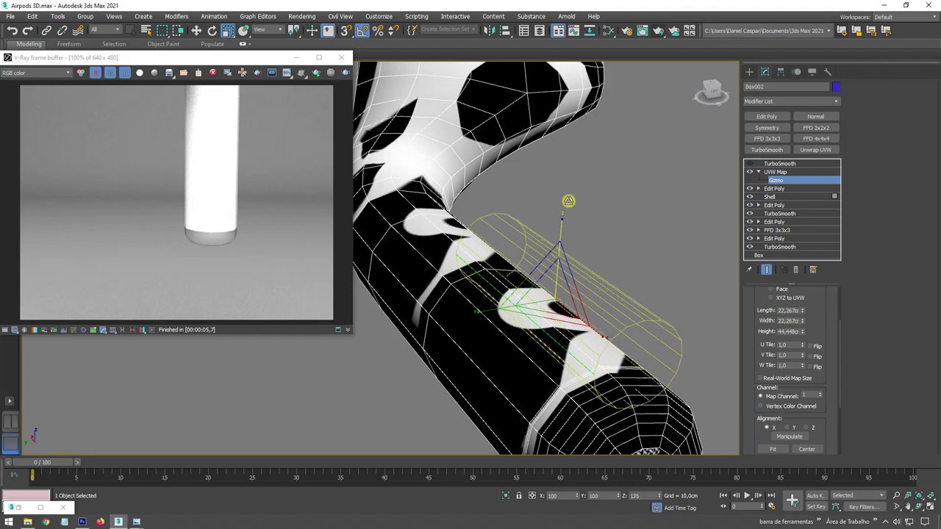
mouse_move(565, 202)
middle_mouse_down("alt")
mouse_move(570, 274)
mouse_move(618, 313)
mouse_move(638, 267)
mouse_move(735, 187)
middle_mouse_up("alt")
left_click(774, 172)
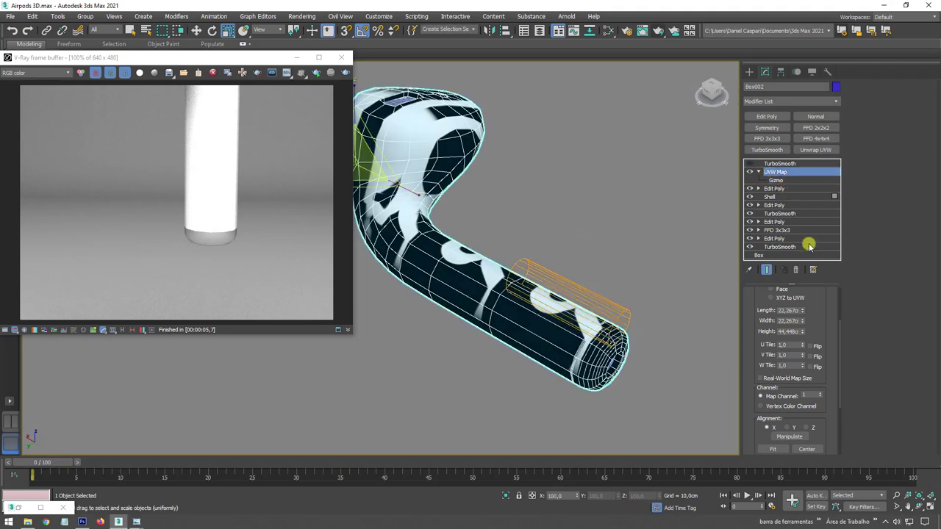
left_click(796, 270)
- Add an Unwrap UVW modifier to Box002 and open the UV editor
mouse_move(651, 269)
middle_mouse_down("alt")
mouse_move(620, 283)
mouse_move(693, 269)
middle_mouse_up("alt")
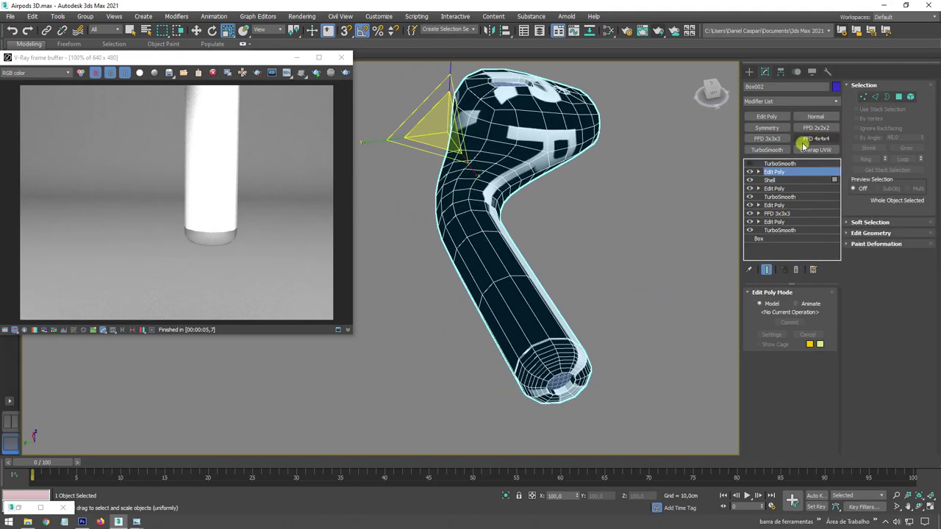
left_click(826, 151)
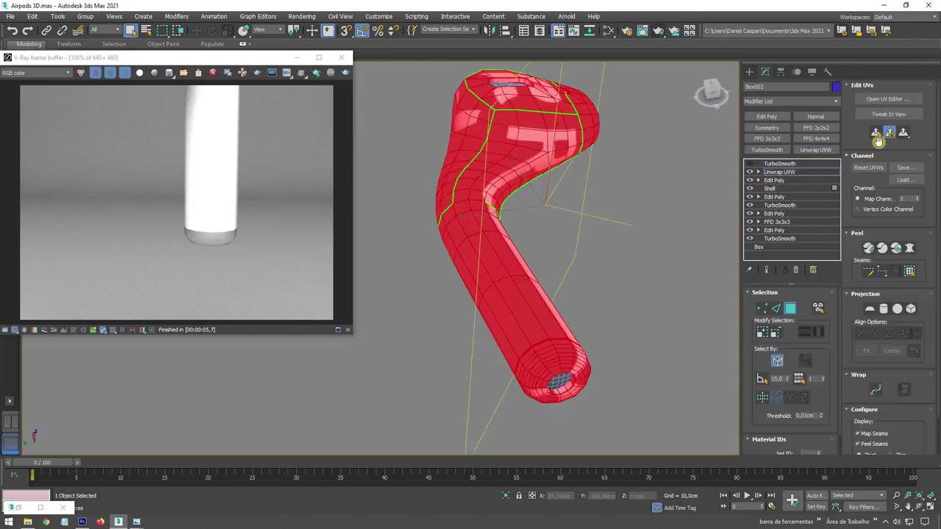
left_click(887, 99)
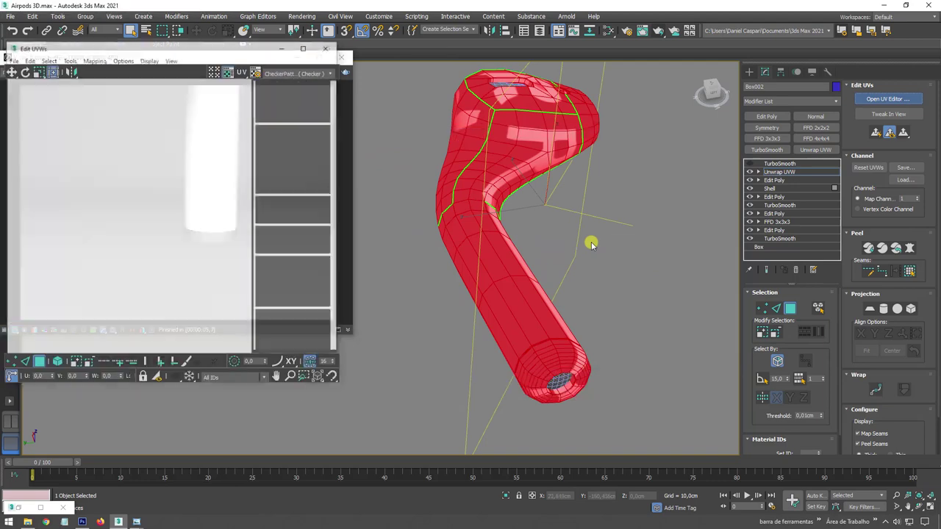
scroll(194, 247, "down", 3)
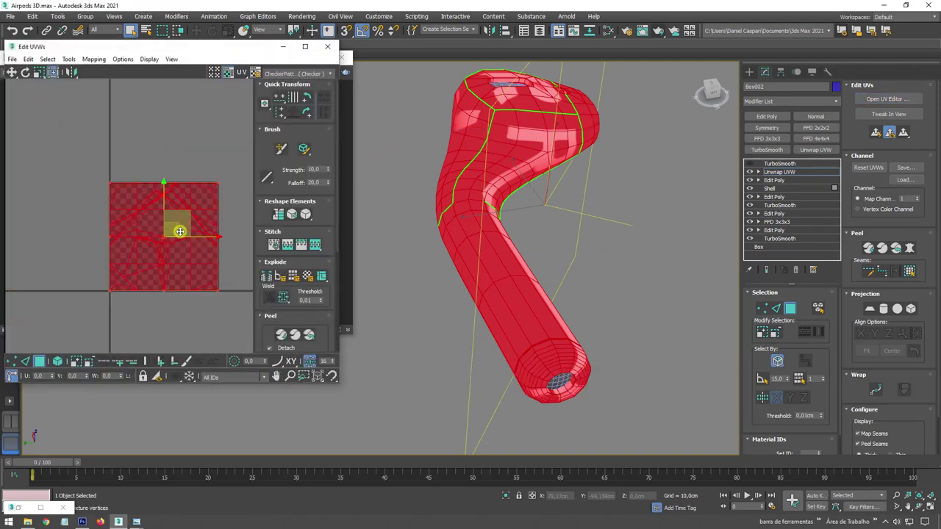
- Flatten-map the UVs, shrink the layout into a corner, and select a stem face strip
left_click(106, 59)
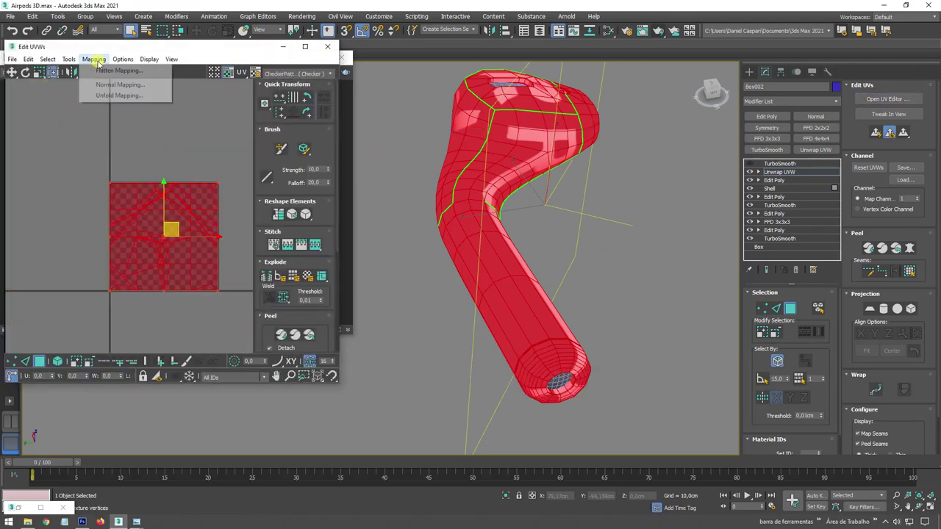
left_click(116, 68)
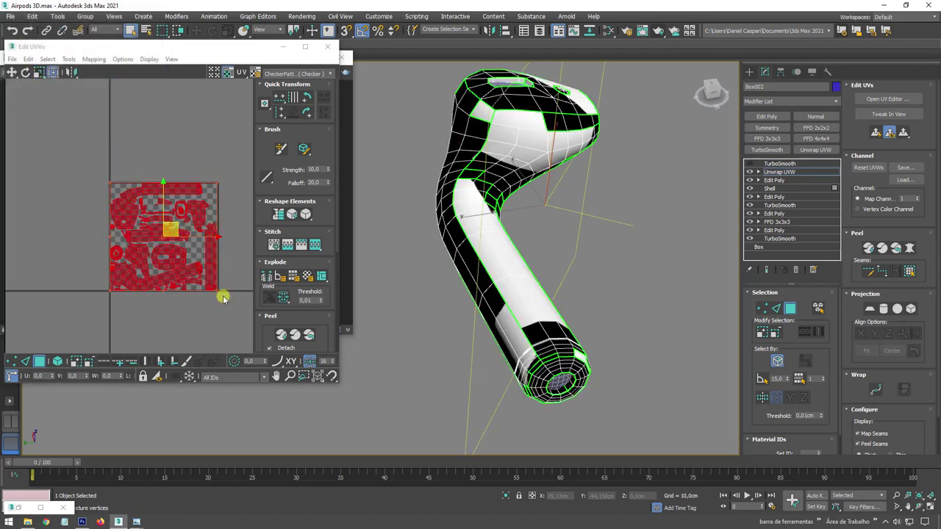
left_click_drag(216, 289, 129, 197)
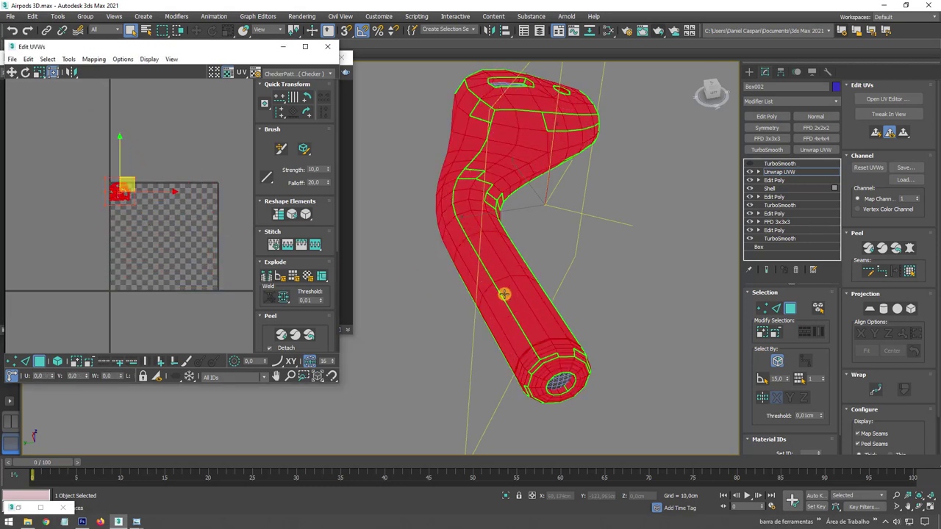
mouse_move(505, 294)
middle_mouse_down("alt")
mouse_move(496, 361)
mouse_move(514, 373)
mouse_move(500, 372)
mouse_move(466, 319)
mouse_move(487, 325)
mouse_move(491, 346)
middle_mouse_up("alt")
- Extend the face selection into a band around the stem
left_click(497, 361)
left_click(511, 364, "ctrl")
left_click(525, 360, "ctrl")
scroll(500, 353, "up", 3)
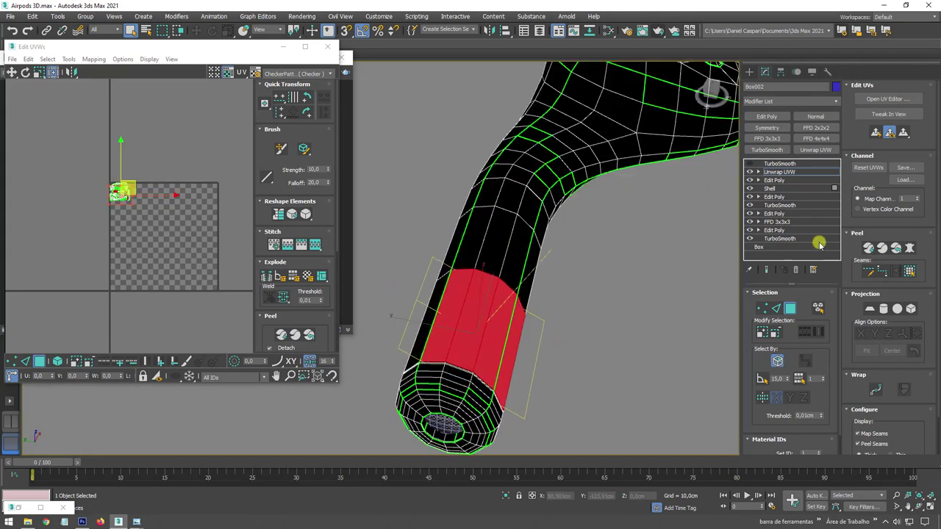
scroll(845, 128, "down", 2)
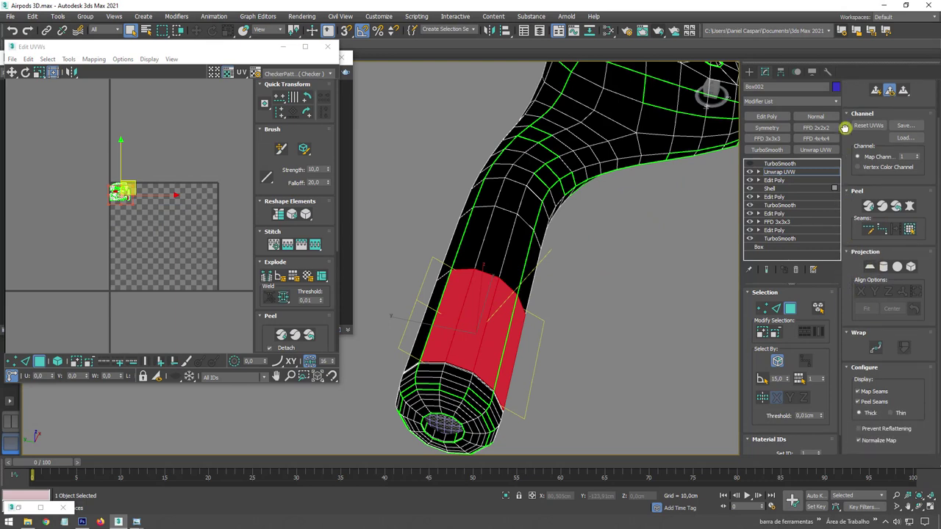
scroll(862, 184, "up", 2)
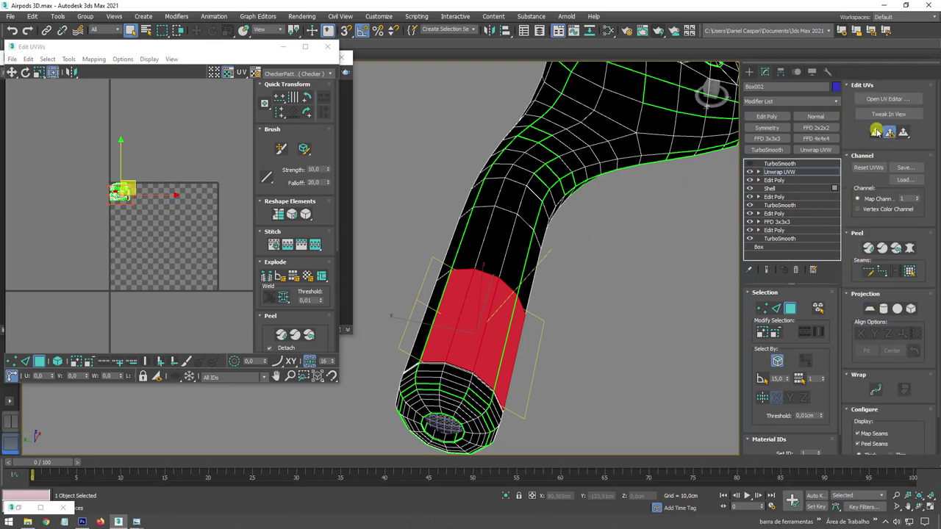
scroll(199, 224, "up", 2)
scroll(172, 231, "up", 3)
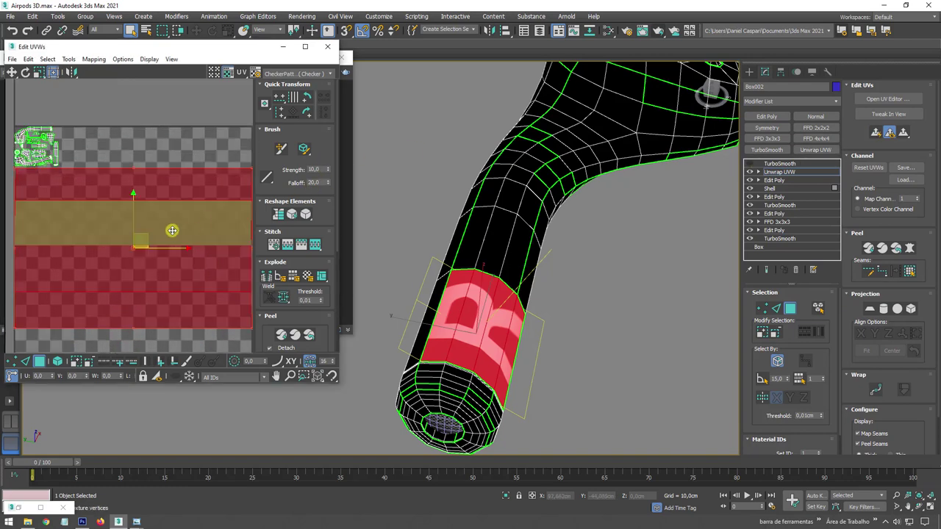
- Rotate the band's UVs about 55° and scale them so the R fills the stem band
key("e")
mouse_move(157, 226)
left_mouse_down()
mouse_move(116, 171)
mouse_move(38, 154)
left_mouse_up()
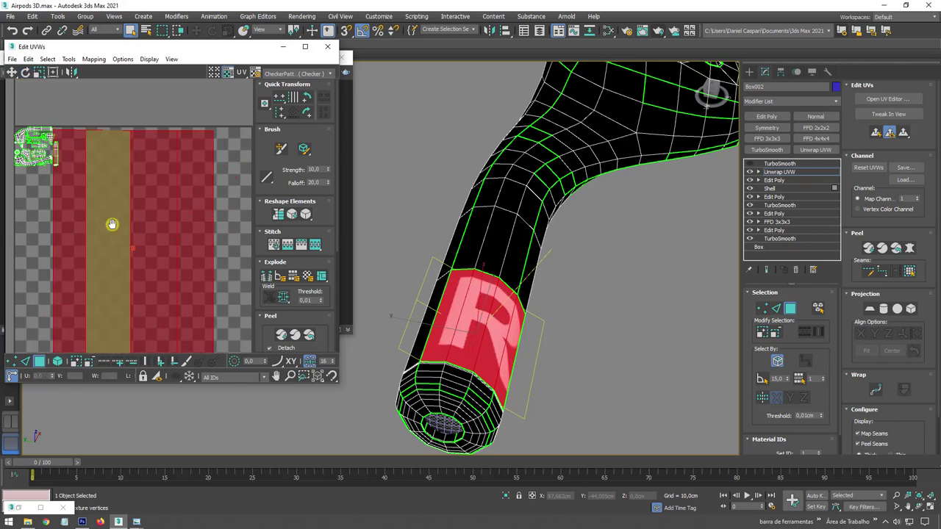
left_click(40, 72)
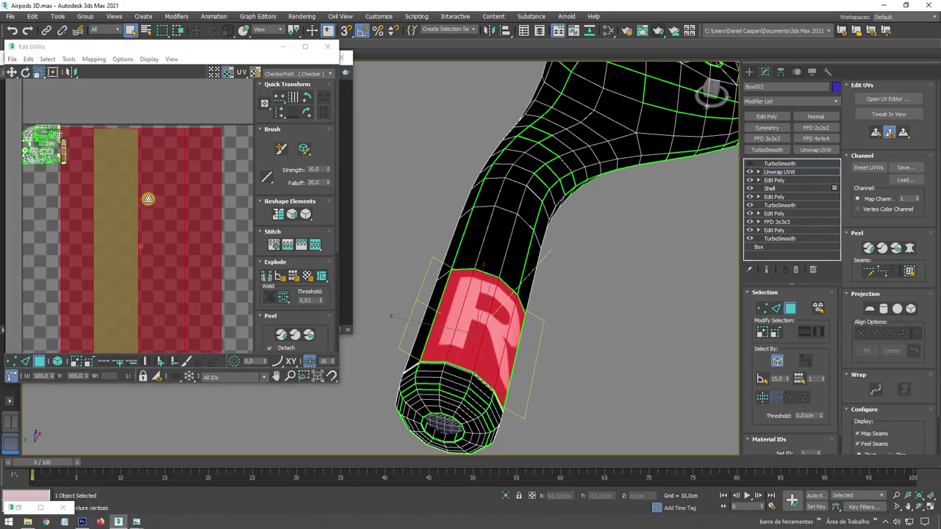
mouse_move(147, 199)
left_mouse_down()
mouse_move(157, 205)
mouse_move(155, 183)
mouse_move(153, 218)
left_mouse_up()
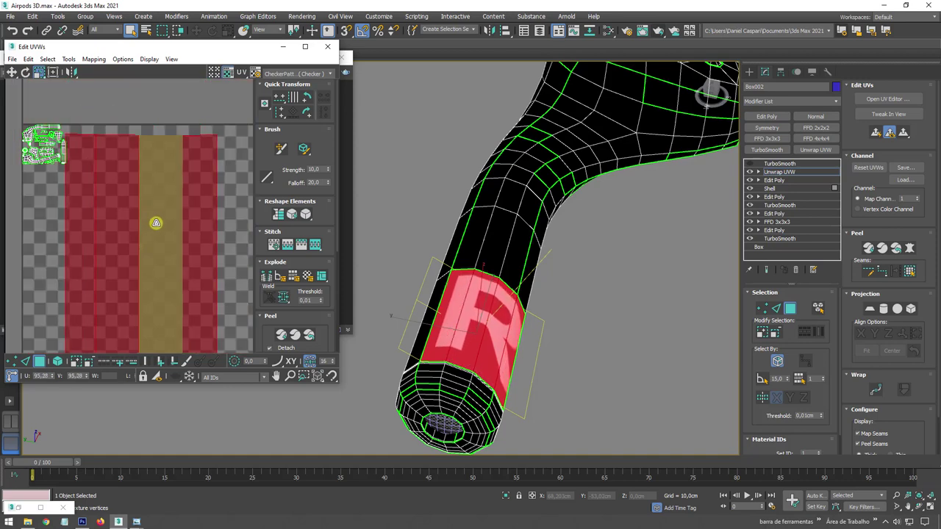
scroll(546, 294, "down", 2)
scroll(538, 272, "down", 2)
middle_click_drag(538, 272, 695, 226, "alt")
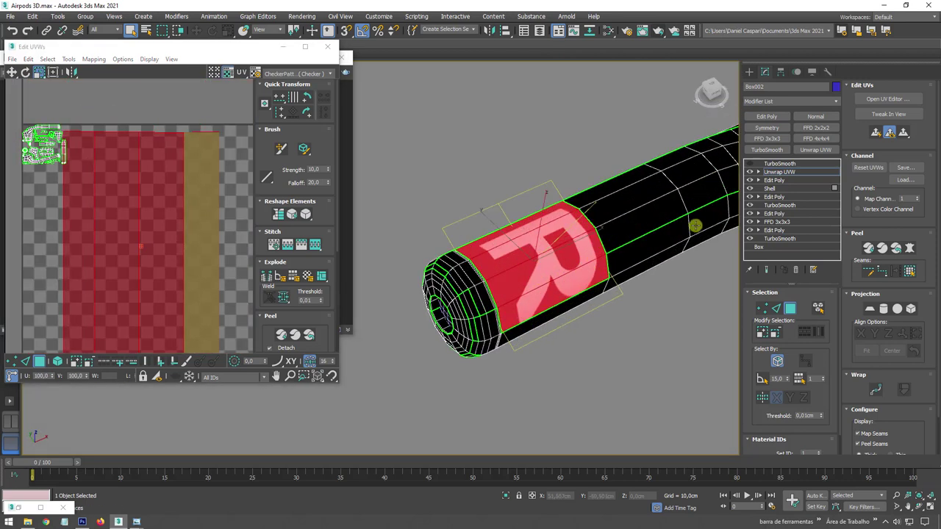
left_click(755, 171)
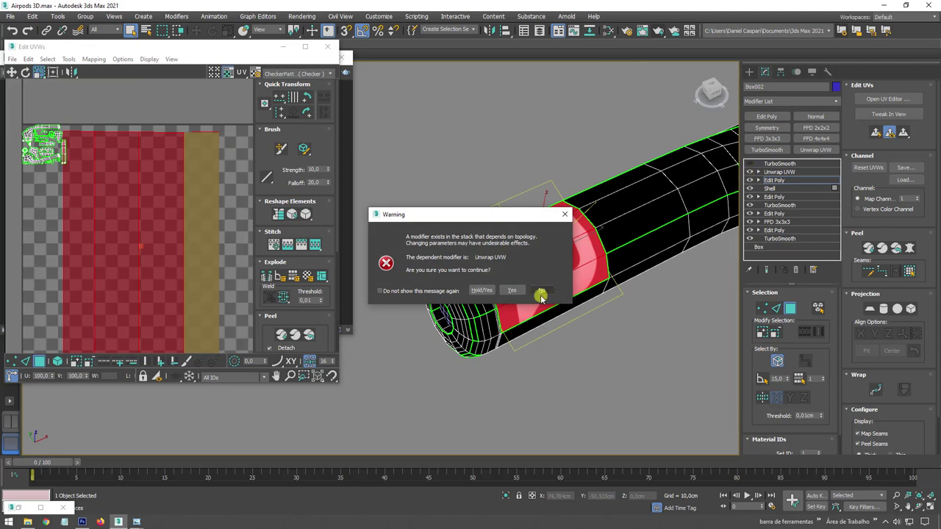
- In Edge mode, ring-select the stem edges and connect them with 3 new edge-loop segments
left_click(513, 290)
left_click(759, 181)
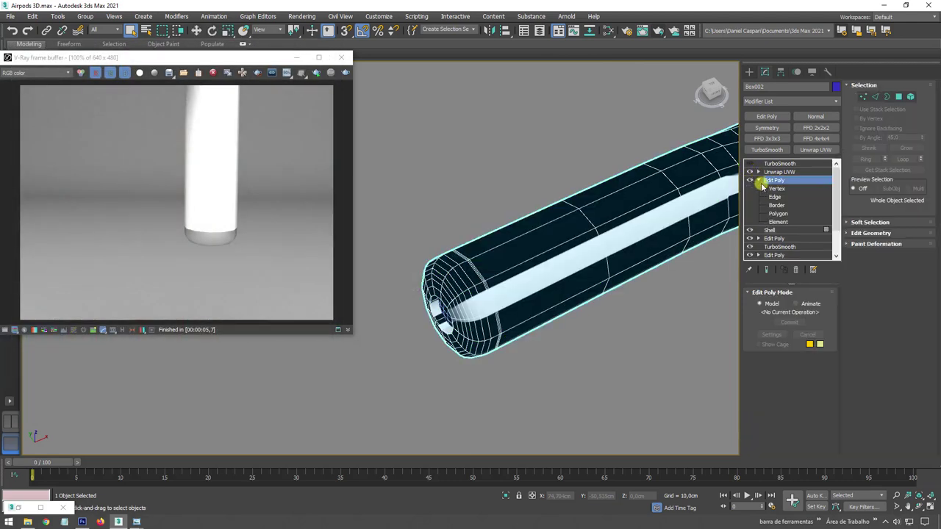
left_click(776, 197)
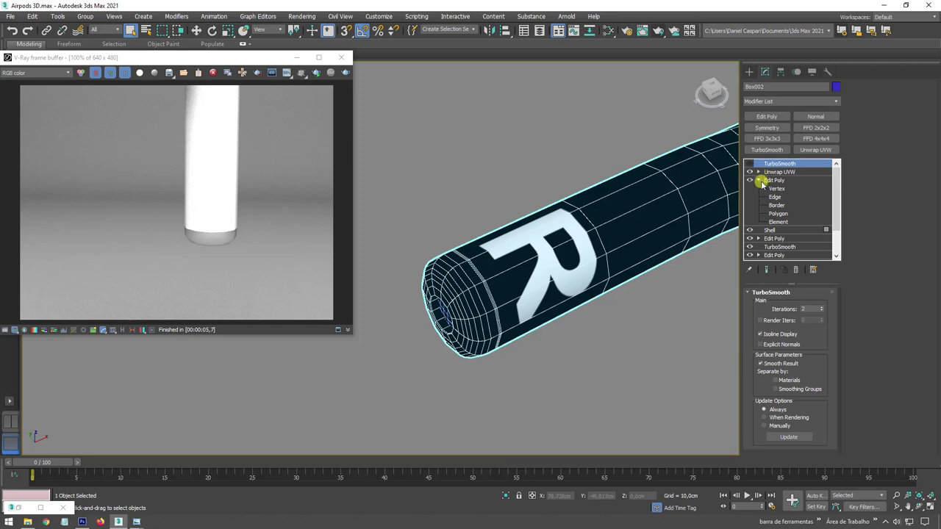
left_click(776, 197)
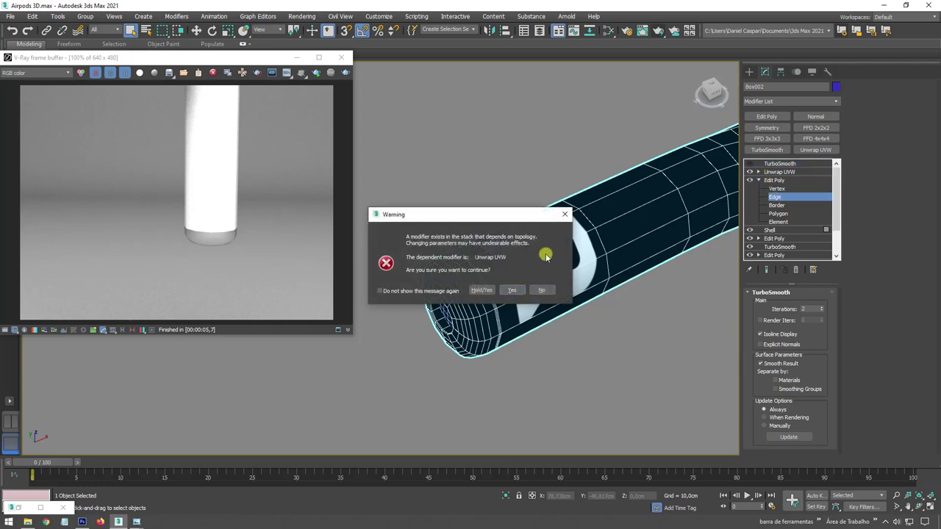
left_click(510, 289)
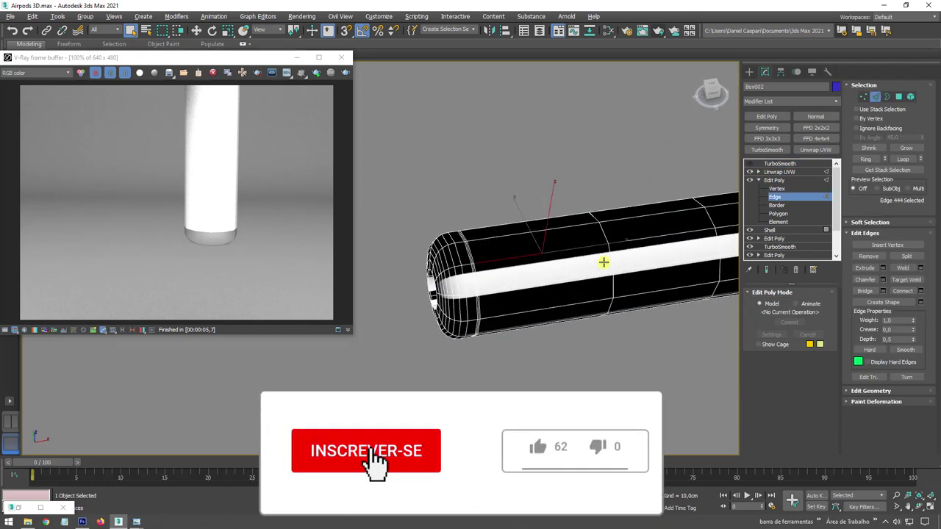
left_click(865, 159)
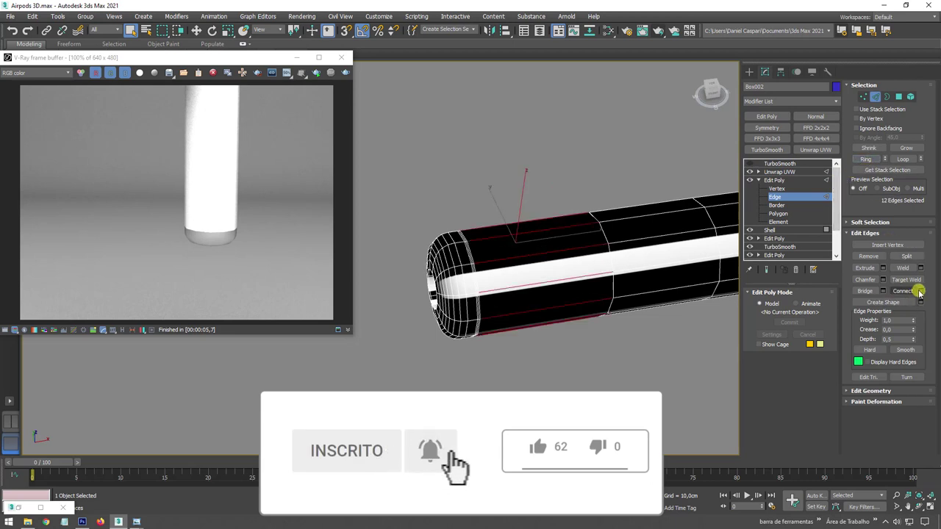
left_click(918, 291)
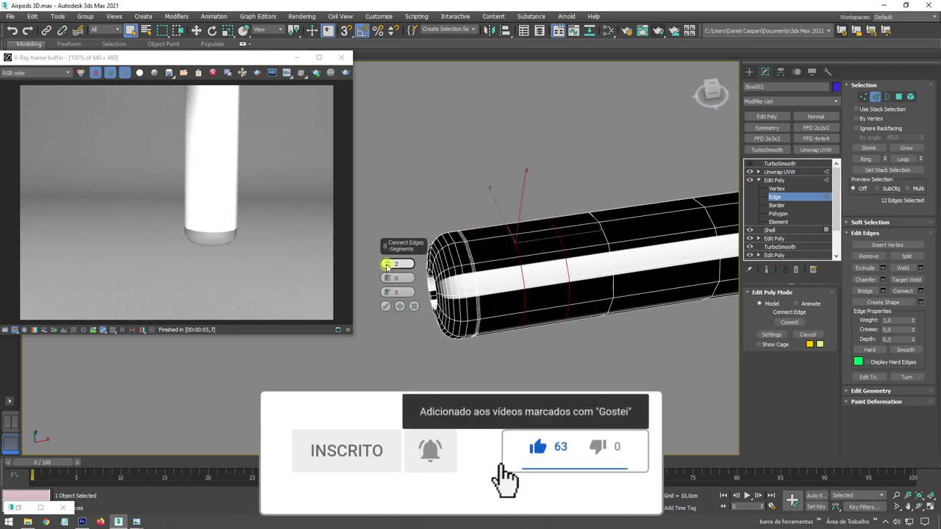
left_click(387, 265)
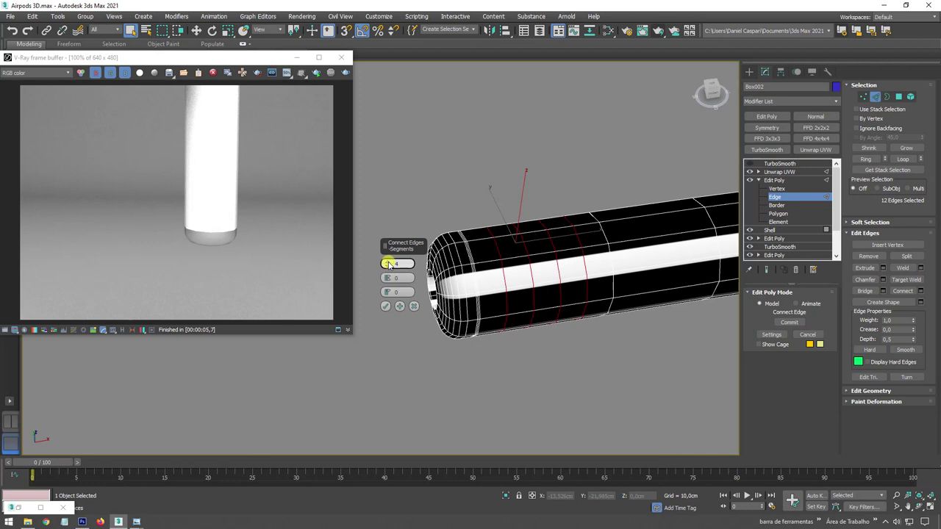
left_click(385, 305)
left_click(785, 181)
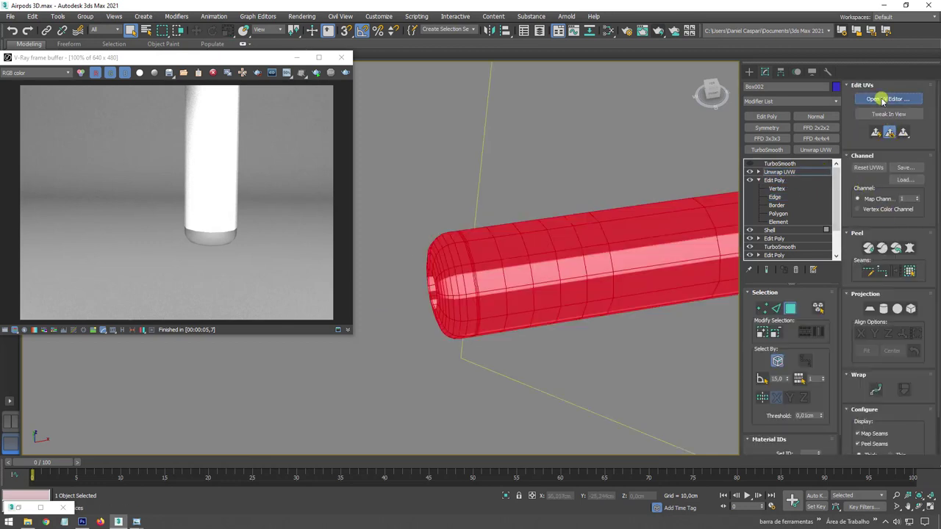
- Flatten the stem's UVs in the UV editor and move the packed clusters to the upper-left
left_click(882, 100)
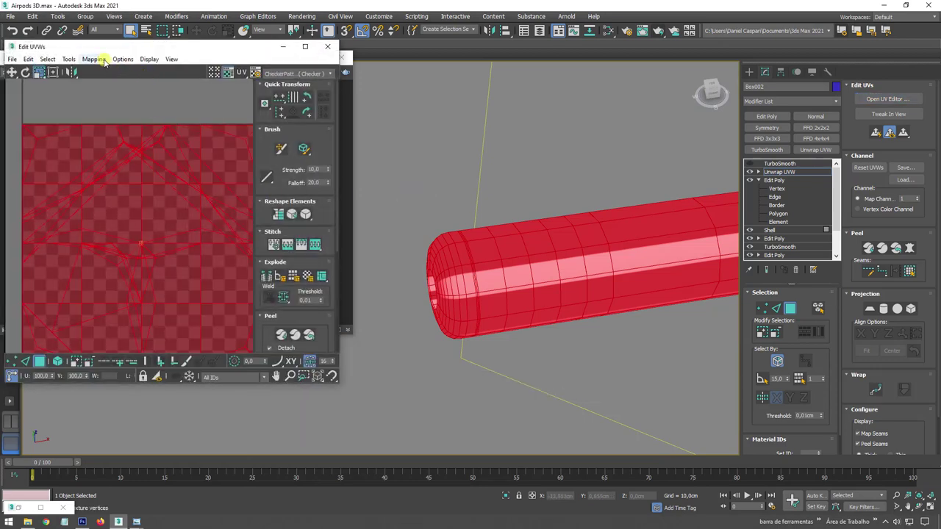
left_click(104, 60)
left_click(114, 70)
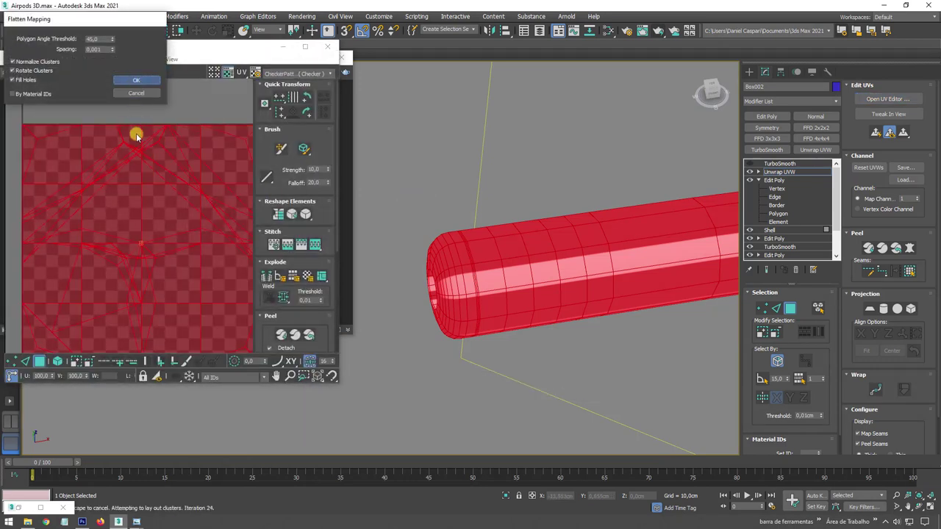
left_click_drag(103, 143, 193, 443)
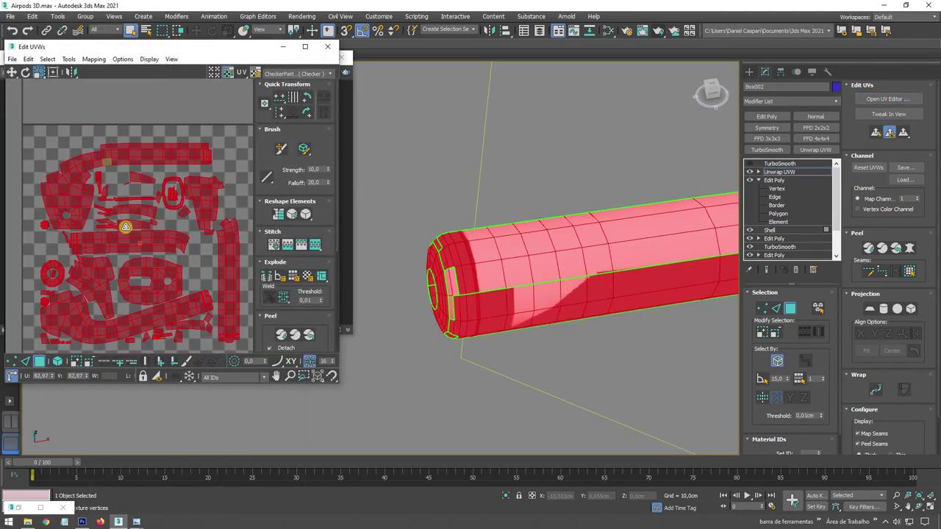
key("w")
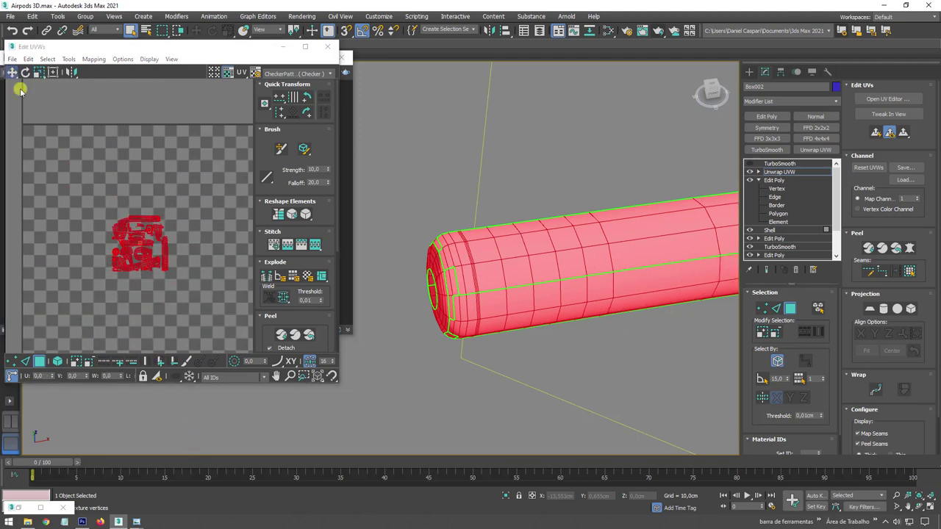
left_click_drag(153, 219, 66, 129)
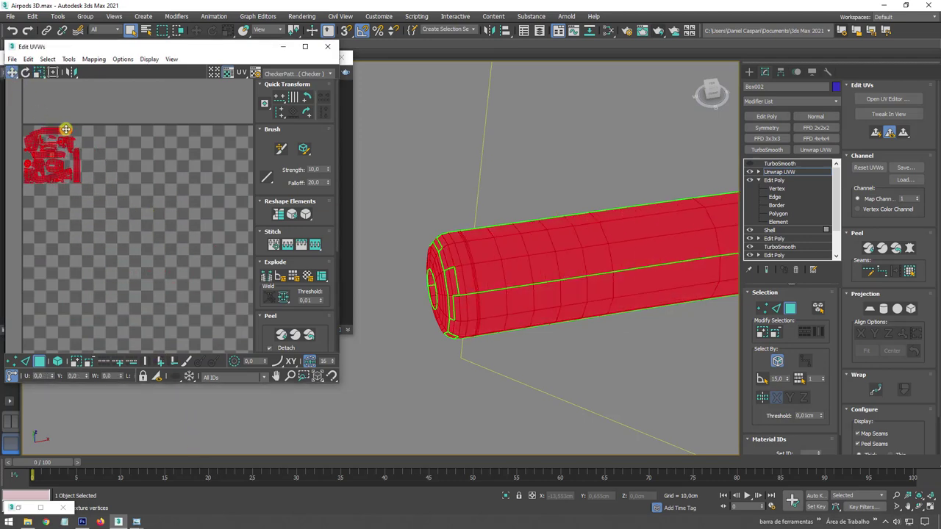
- Select a 2x2 face patch on the stem and display the R texture instead of the checker
left_click(510, 267)
left_click(494, 251, "ctrl")
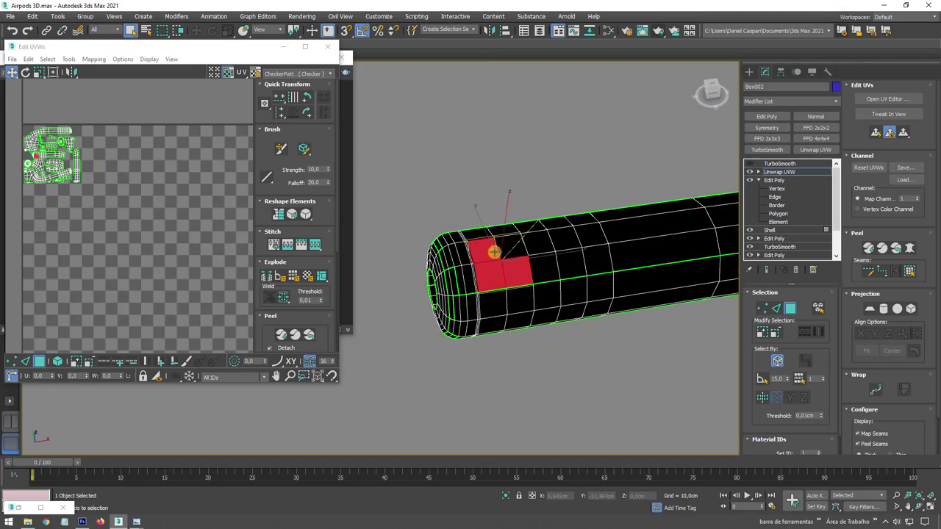
middle_click_drag(536, 267, 579, 284, "alt")
scroll(529, 252, "down", 4)
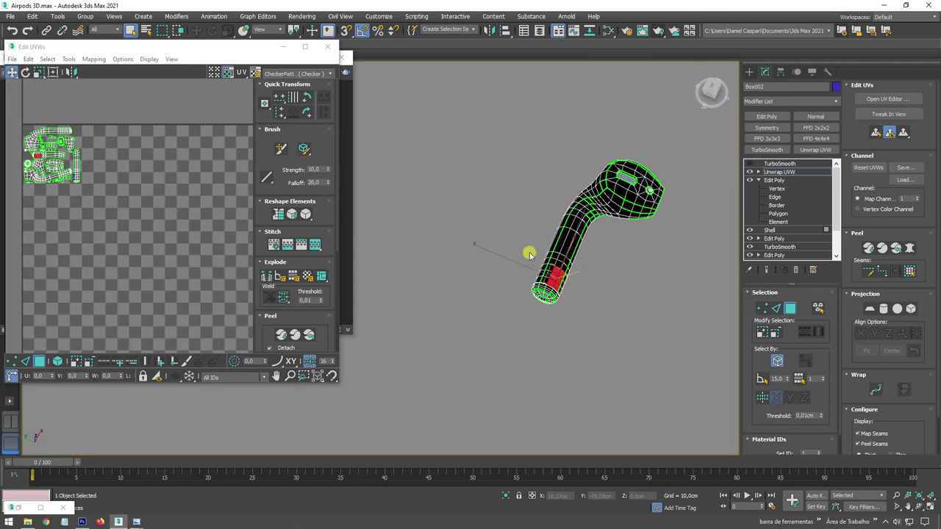
scroll(581, 266, "up", 1)
scroll(582, 266, "up", 2)
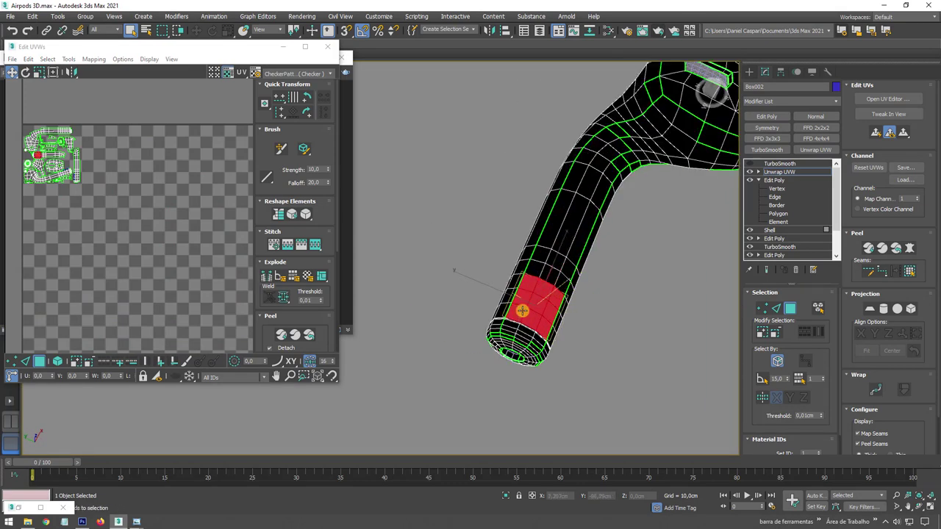
scroll(558, 290, "up", 2)
left_click(874, 132)
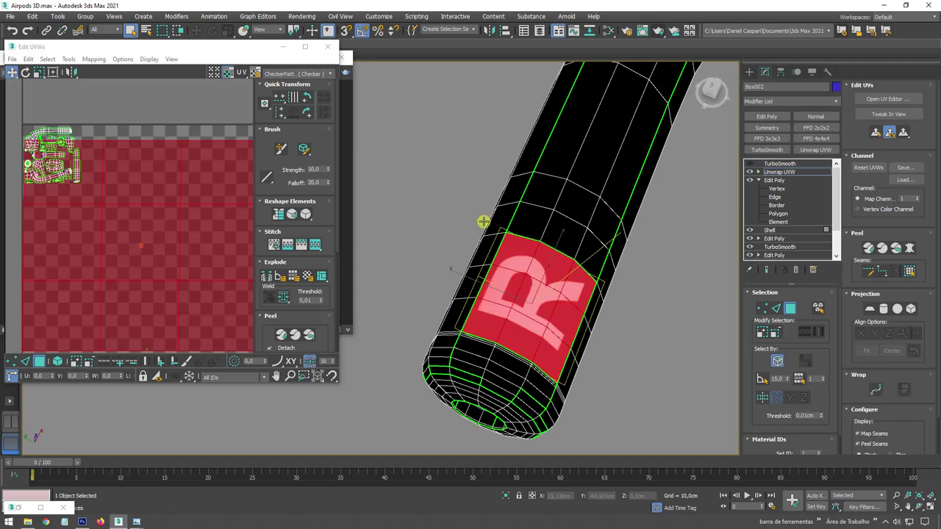
scroll(130, 162, "down", 2)
- Straighten the rotation of the patch UVs and scale them to fit the R
left_click(25, 71)
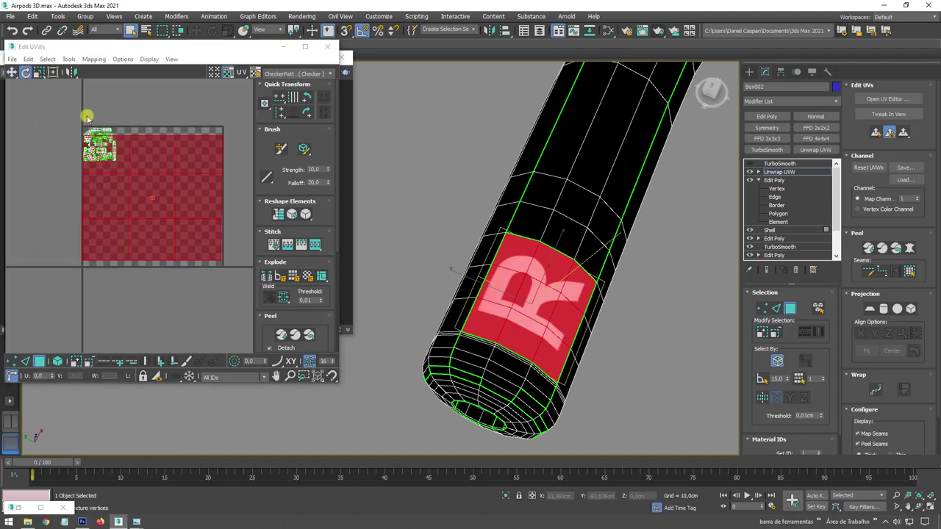
mouse_move(86, 115)
left_mouse_down()
mouse_move(145, 128)
mouse_move(48, 115)
left_mouse_up()
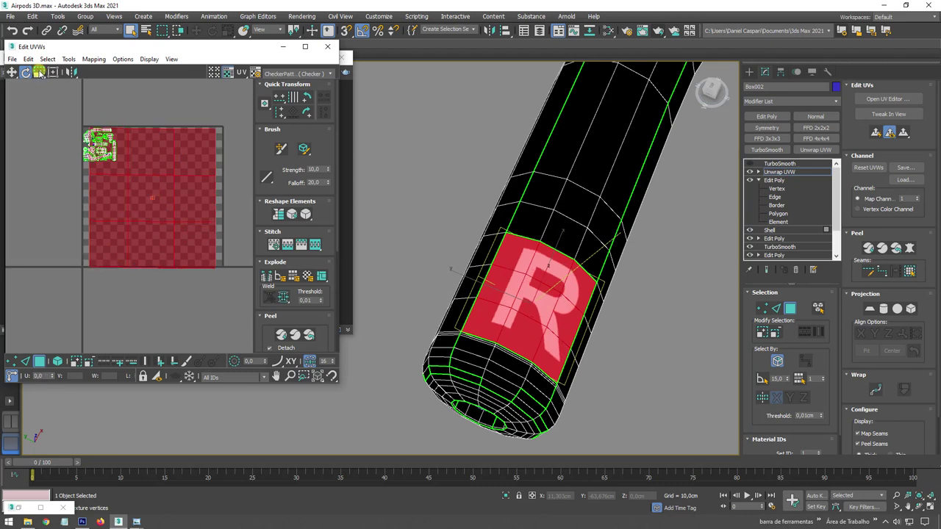
left_click(39, 72)
mouse_move(154, 180)
left_mouse_down()
mouse_move(169, 168)
mouse_move(169, 179)
left_mouse_up()
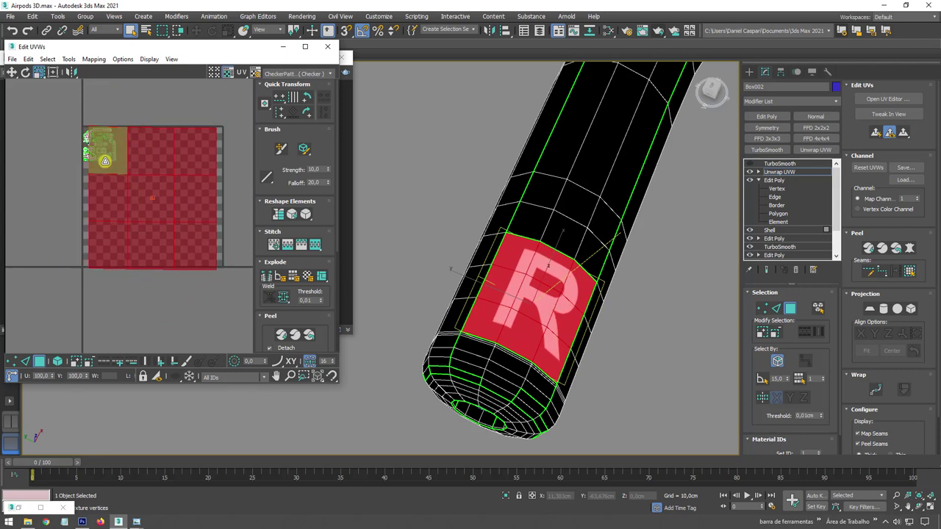
scroll(219, 213, "up", 3)
left_click_drag(227, 208, 229, 211)
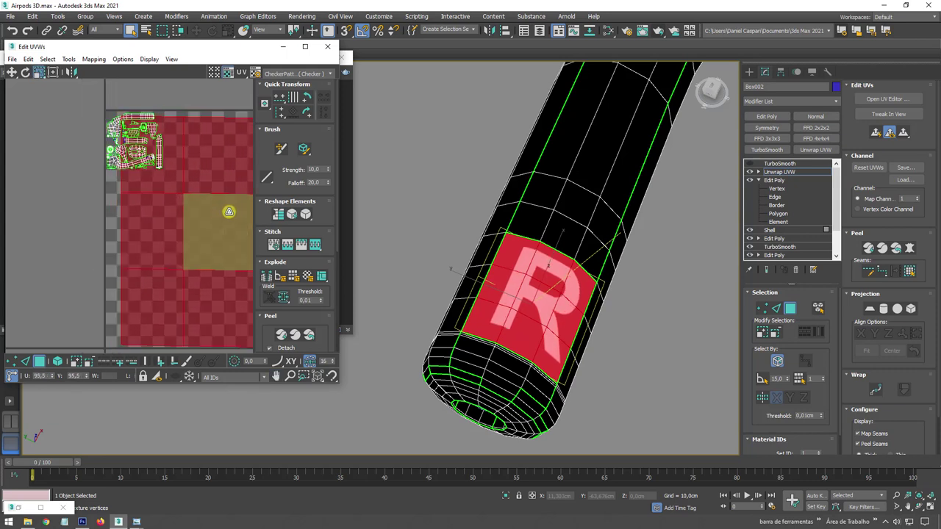
scroll(547, 217, "down", 3)
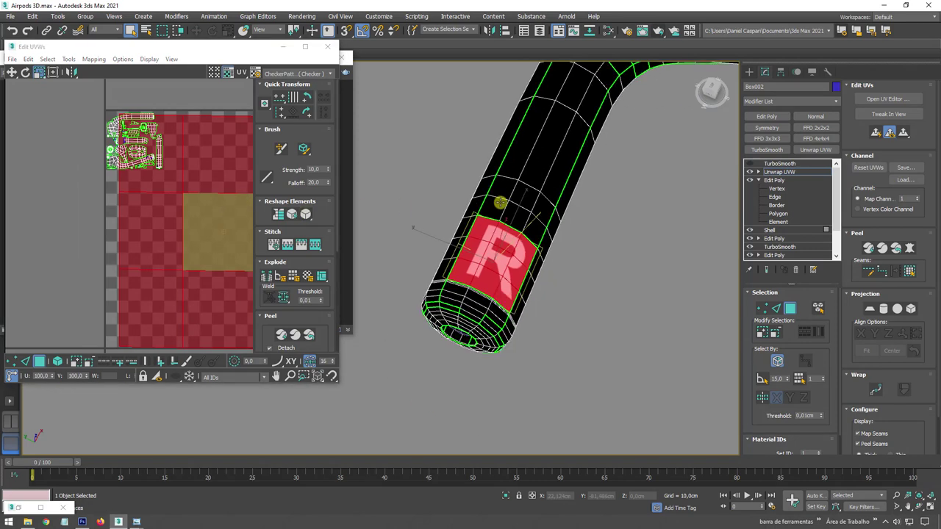
scroll(504, 204, "down", 3)
scroll(563, 258, "down", 3)
scroll(571, 216, "down", 2)
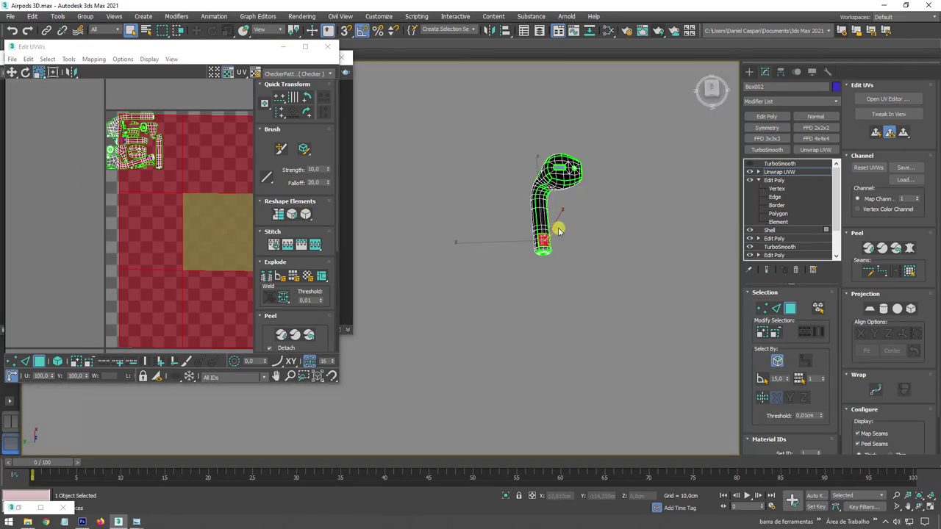
scroll(547, 243, "up", 5)
mouse_move(136, 521)
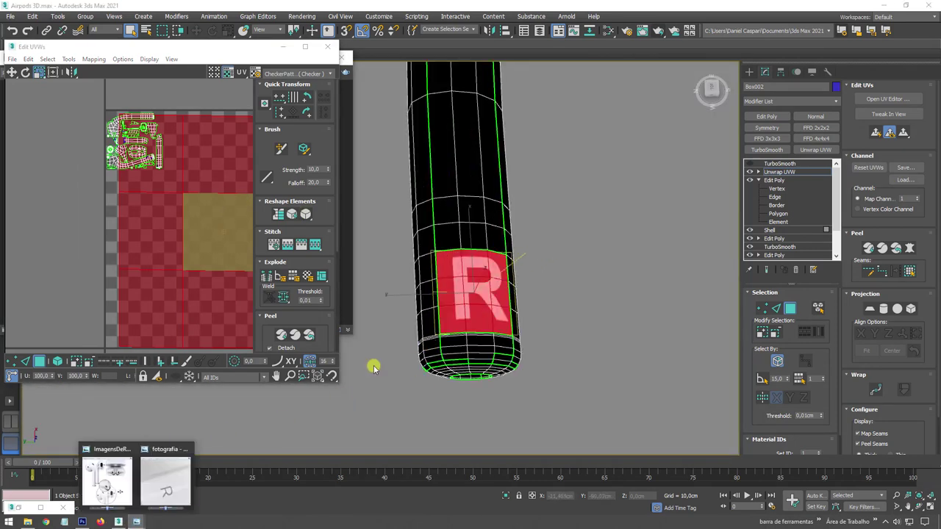
- Compare the stem's R patch against the reference AirPods photo, then put the photo away
left_click(176, 474)
scroll(563, 257, "down", 2)
scroll(572, 271, "down", 2)
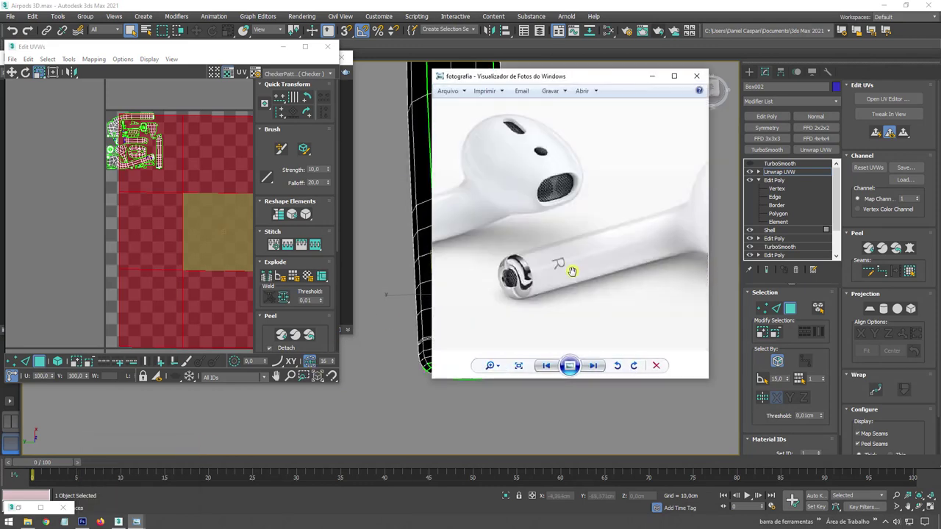
scroll(571, 272, "up", 2)
left_click(649, 77)
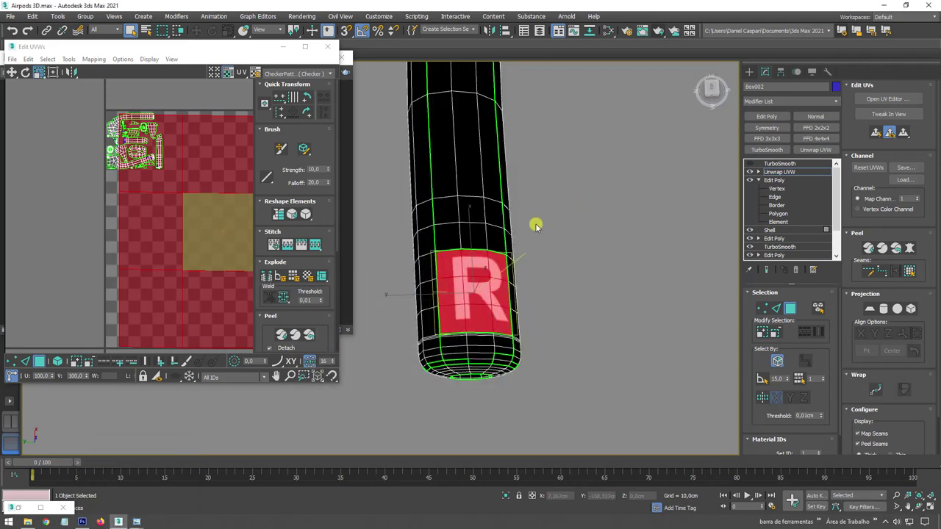
middle_click_drag(535, 221, 573, 250)
- Fit the small polygon's UVs above the R to the whole tile and shift the tile right
left_click(541, 268)
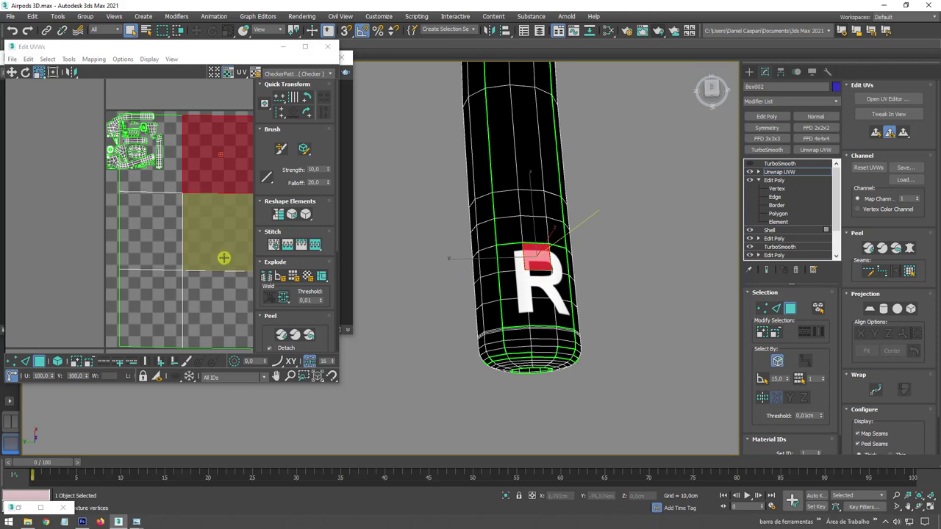
scroll(223, 257, "down", 2)
middle_click_drag(223, 257, 88, 221)
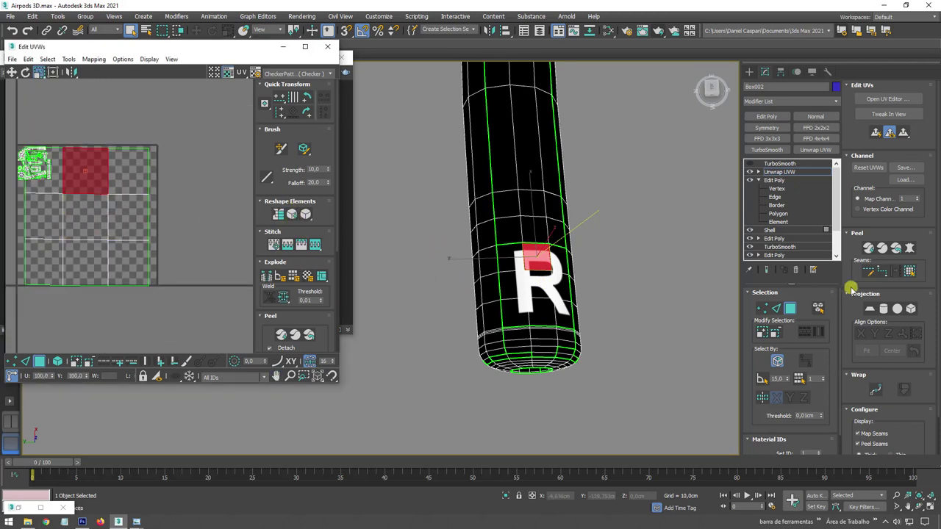
left_click(872, 134)
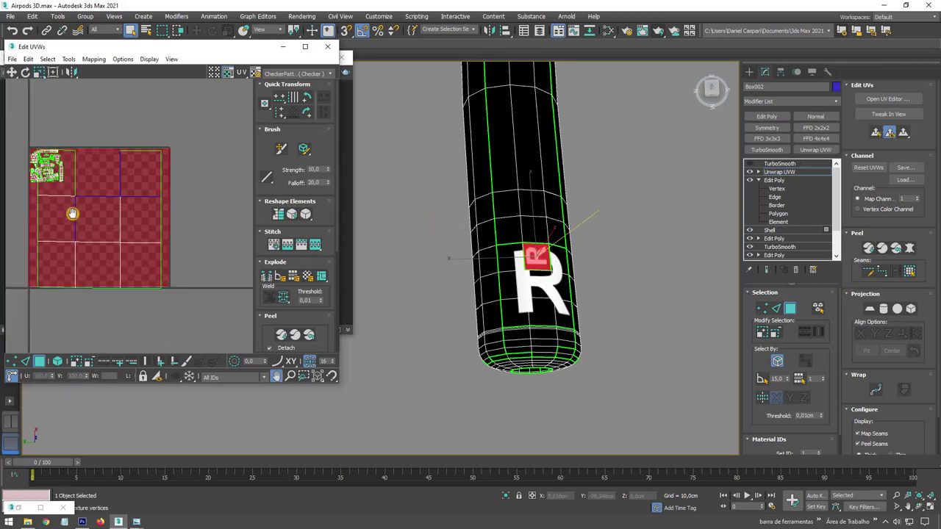
middle_click_drag(69, 212, 98, 204)
left_click(25, 71)
left_click_drag(110, 206, 107, 238)
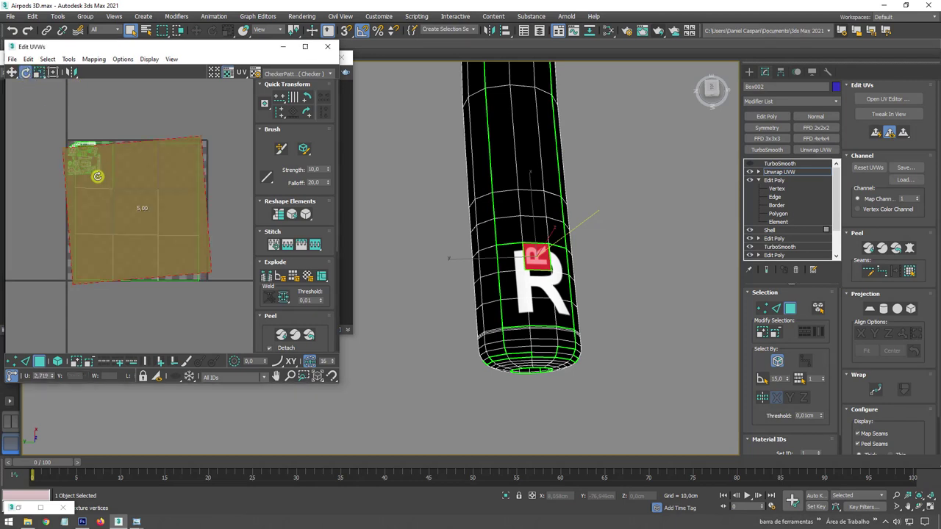
key("ctrl+z")
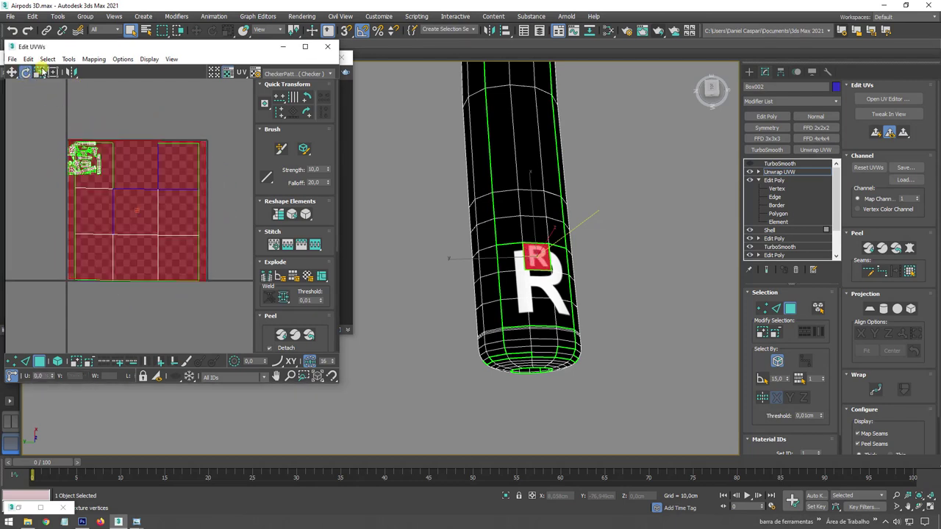
left_click(13, 72)
left_click_drag(115, 179, 305, 213)
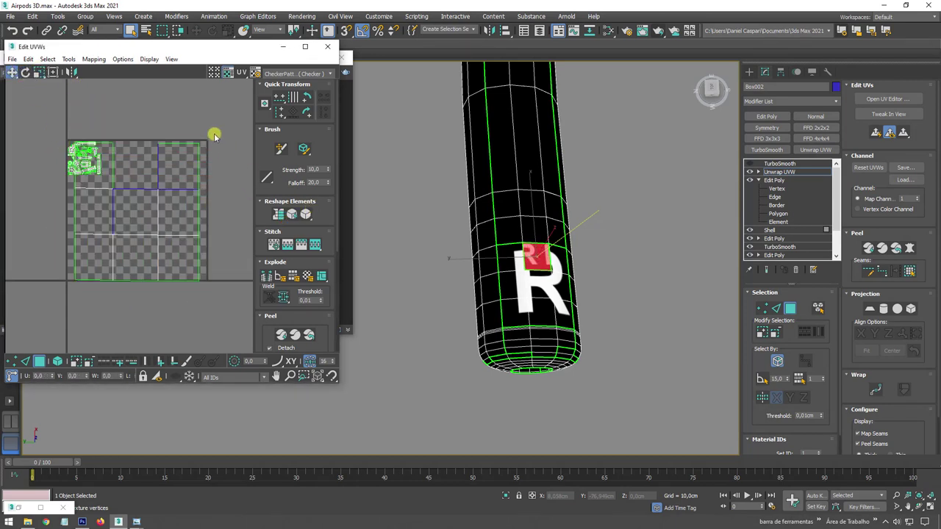
- Re-flatten all stem UVs and shrink the clusters into the top-left corner
left_click_drag(214, 135, 73, 284)
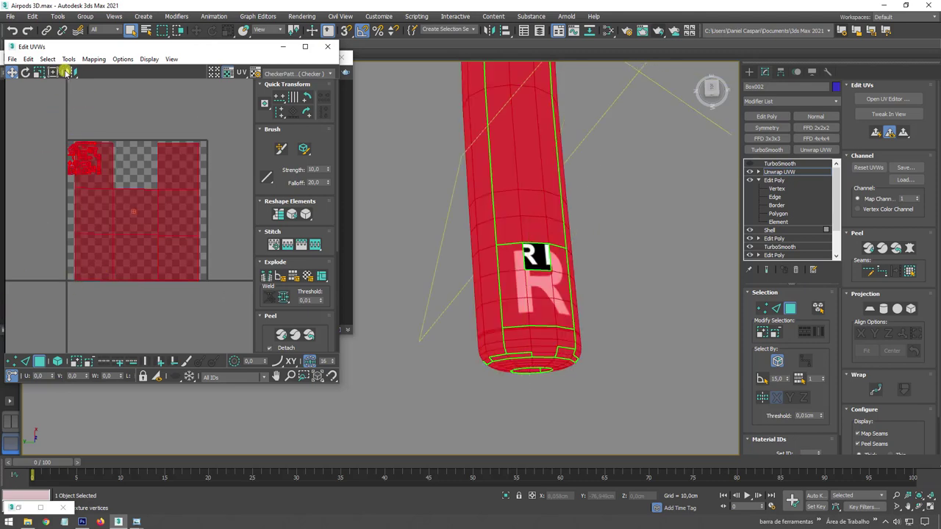
left_click(94, 59)
left_click(110, 74)
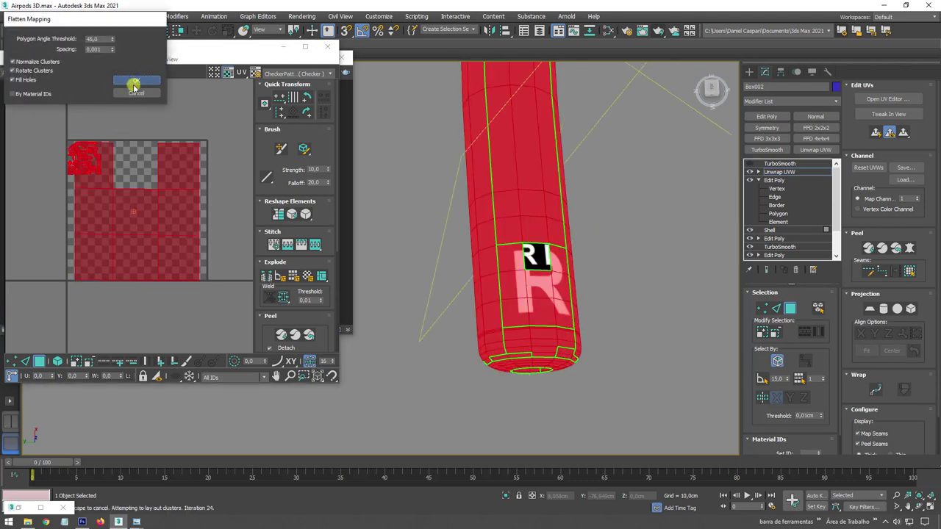
key("ctrl+a")
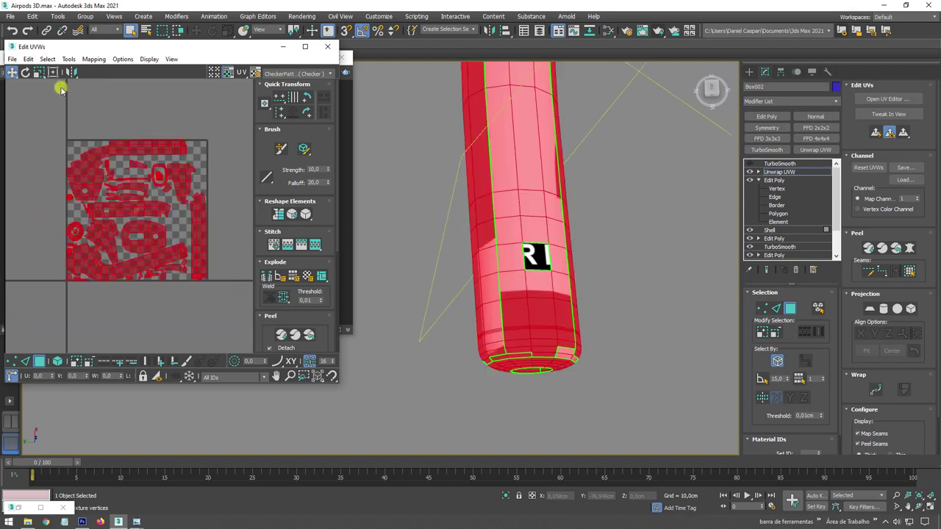
left_click(53, 72)
left_click_drag(208, 292, 93, 173)
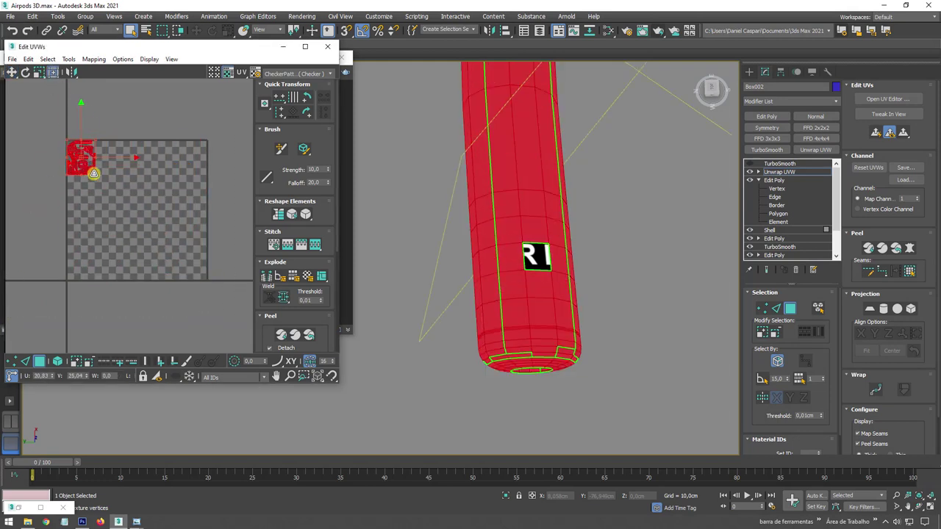
- Move the R patch's UV square onto the texture tile and recentre the R
scroll(114, 182, "down", 3)
key("ctrl+i")
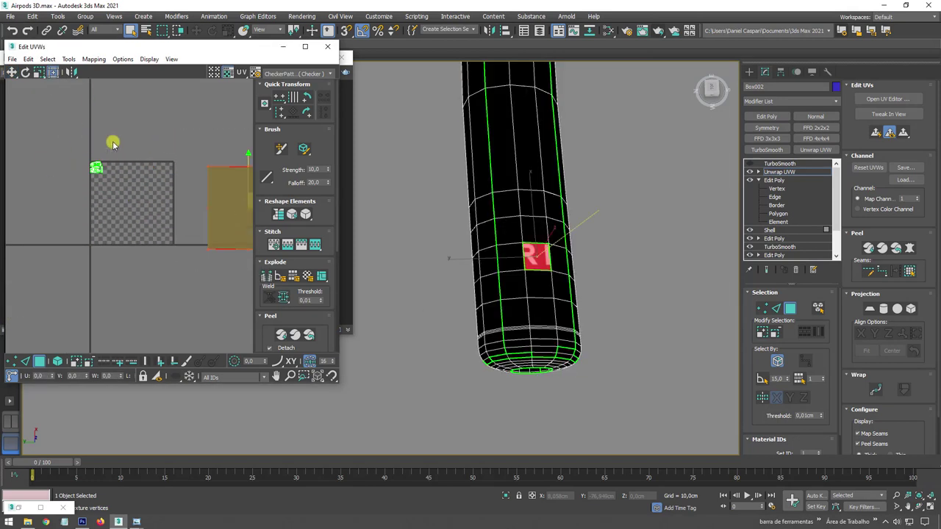
mouse_move(208, 186)
left_mouse_down()
mouse_move(130, 195)
mouse_move(107, 187)
left_mouse_up()
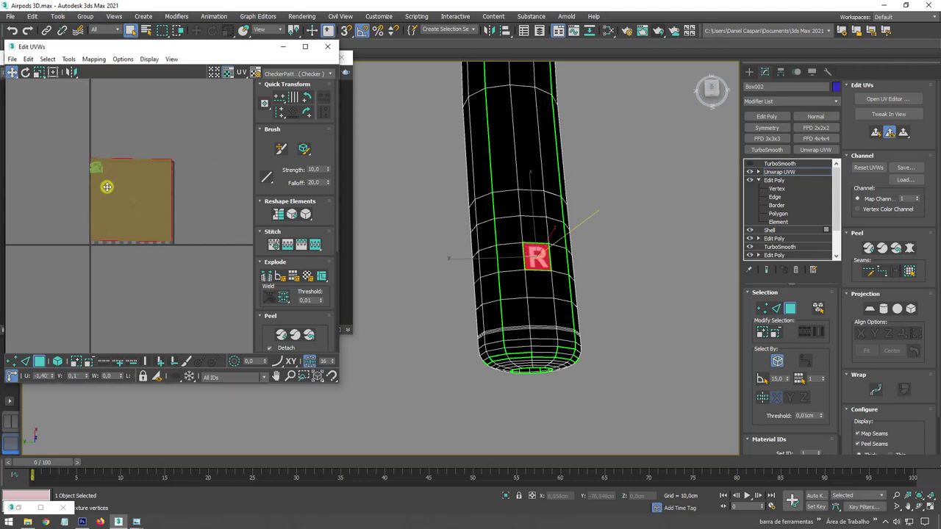
scroll(518, 267, "up", 3)
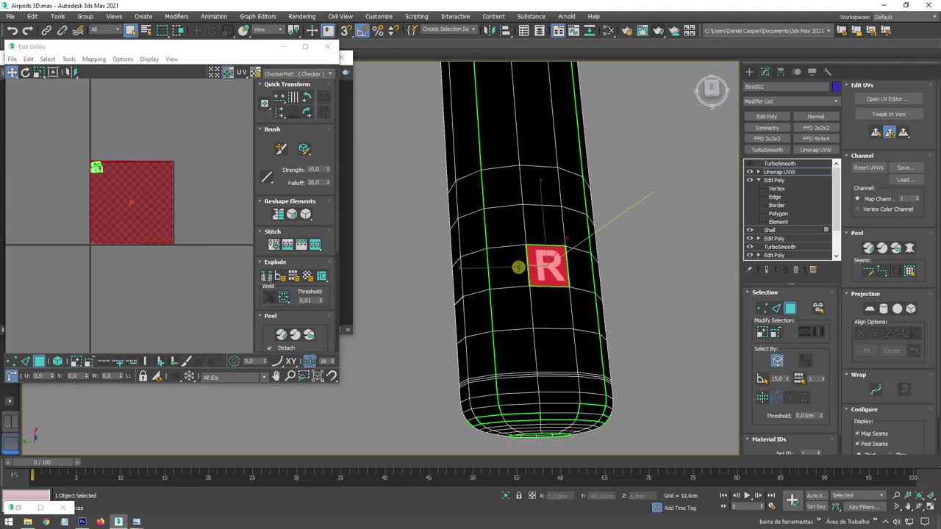
scroll(519, 267, "up", 3)
left_click(119, 170)
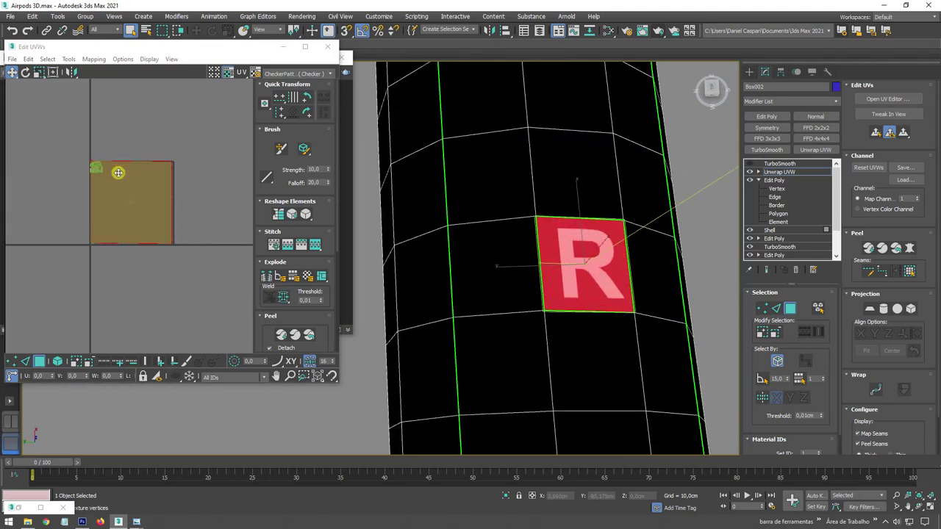
left_click(38, 82)
left_click_drag(100, 176, 110, 188)
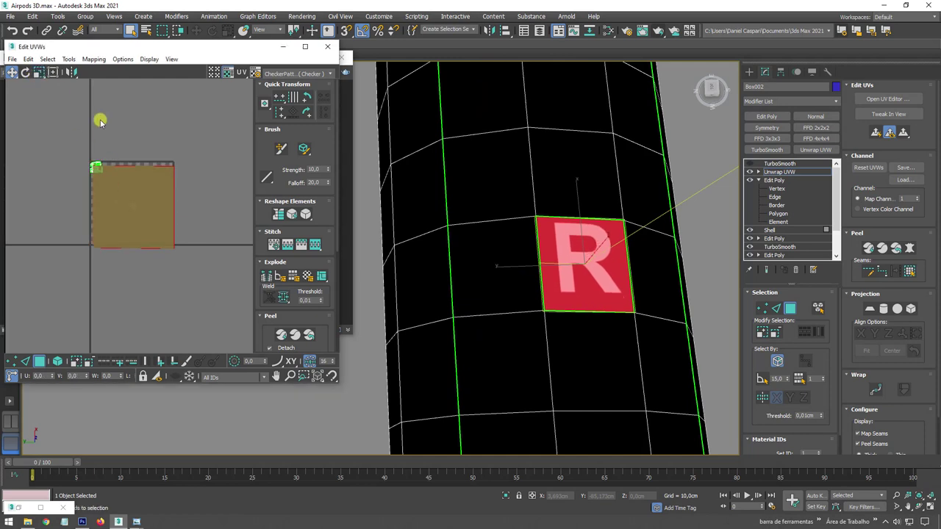
left_click(40, 78)
left_click(122, 189)
- Scale the R patch's UV square down to enlarge the R and nudge it up slightly
scroll(125, 192, "up", 1)
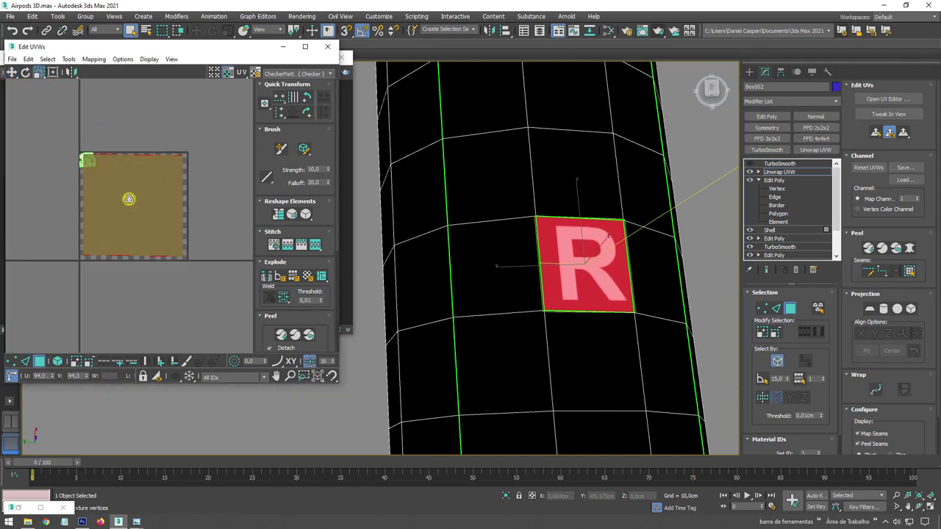
left_click_drag(129, 198, 131, 211)
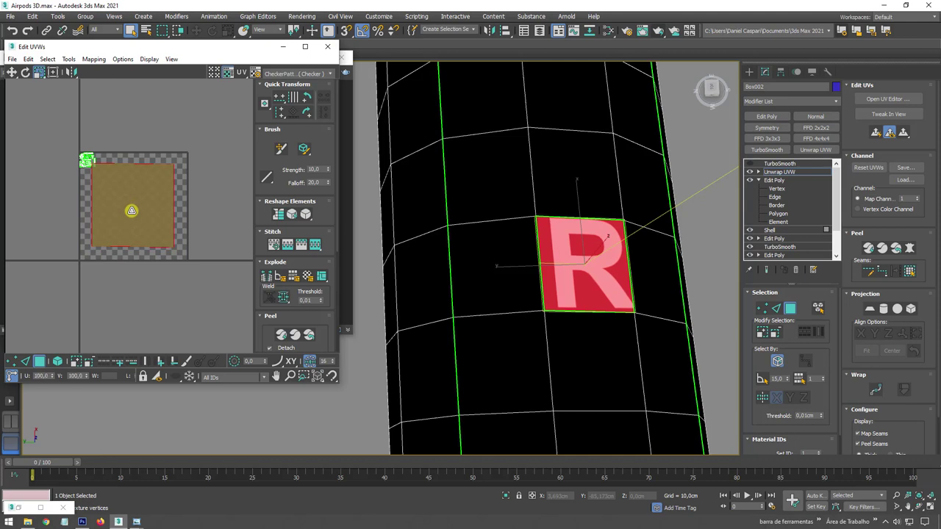
left_click(100, 108)
left_click(171, 202)
scroll(160, 197, "up", 3)
left_click(38, 94)
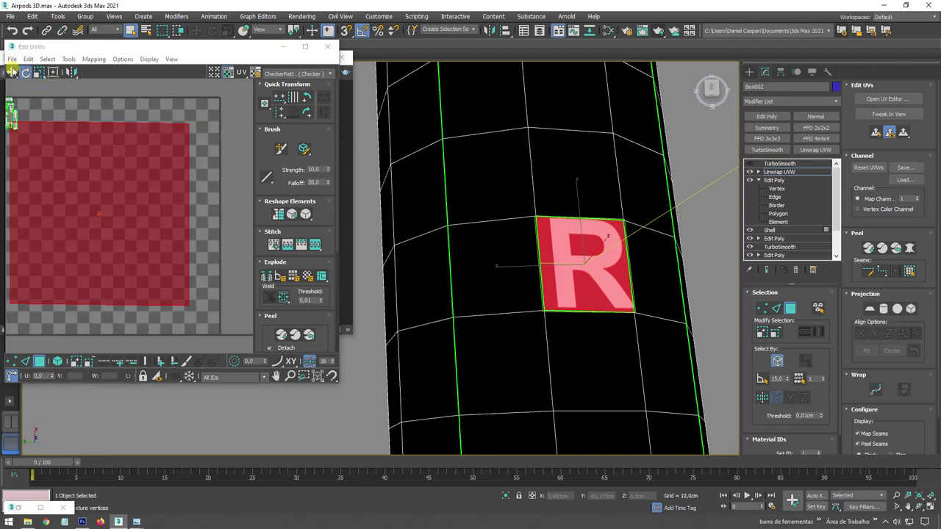
left_click(12, 71)
left_click_drag(106, 155, 106, 151)
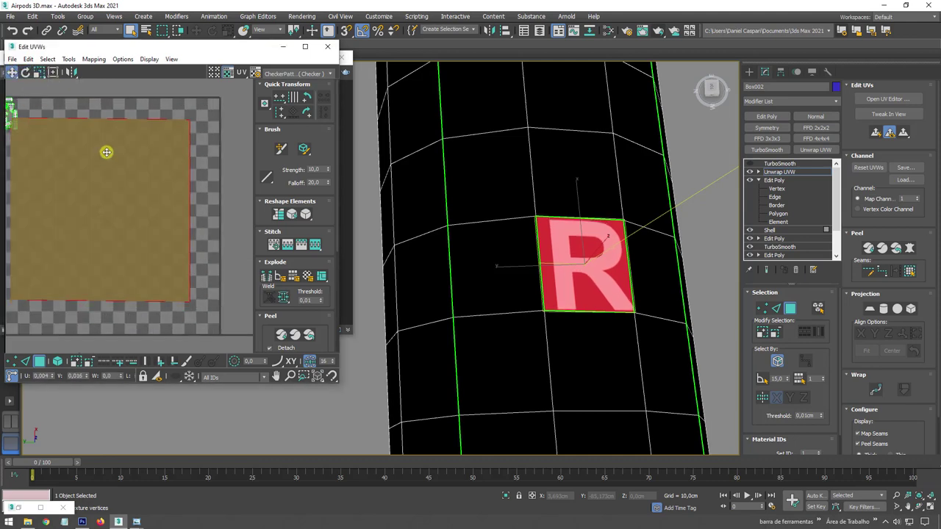
scroll(672, 206, "down", 3)
scroll(594, 260, "down", 2)
mouse_move(594, 260)
middle_mouse_down("alt")
mouse_move(580, 250)
mouse_move(583, 268)
middle_mouse_up("alt")
- Add an Edit Poly layer above the Unwrap UVW modifier and stand the earbud upright
left_click(781, 172)
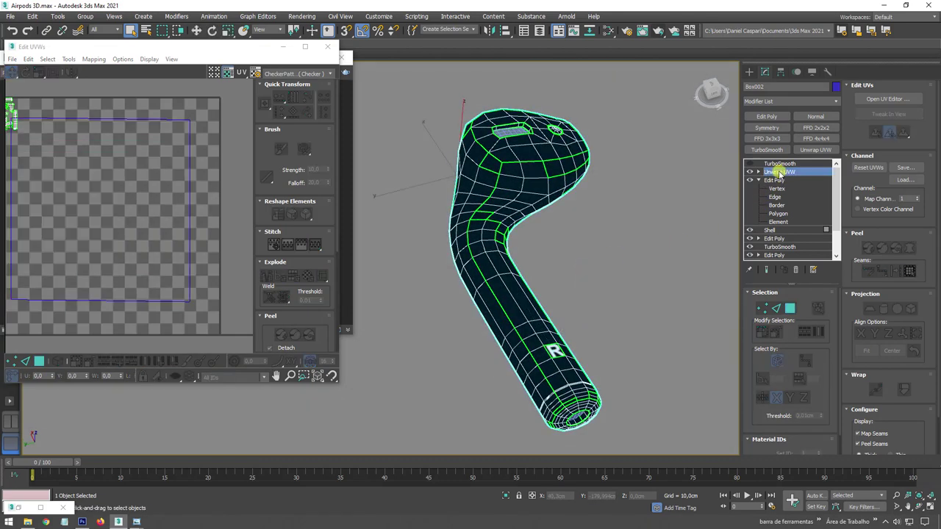
left_click(766, 116)
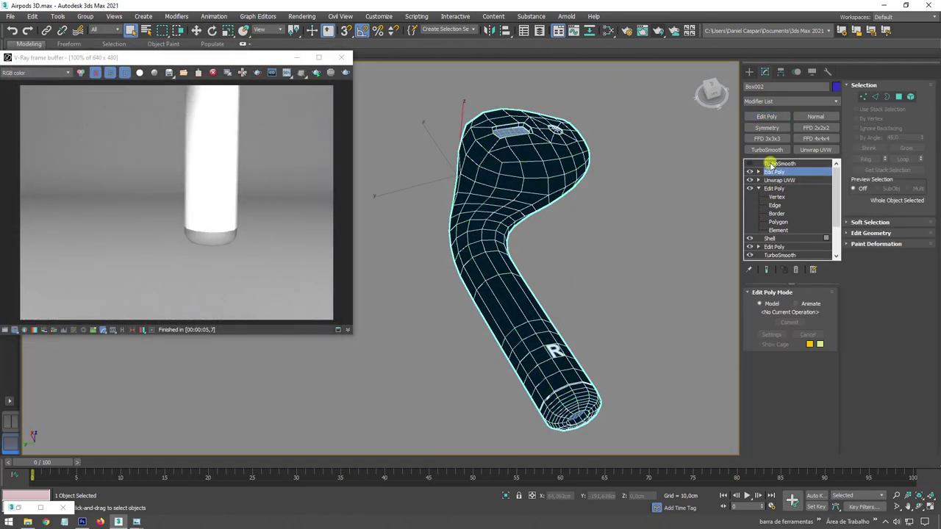
left_click(757, 189)
mouse_move(667, 248)
middle_mouse_down("alt")
mouse_move(659, 280)
mouse_move(523, 349)
mouse_move(445, 294)
middle_mouse_up("alt")
scroll(437, 295, "up", 3)
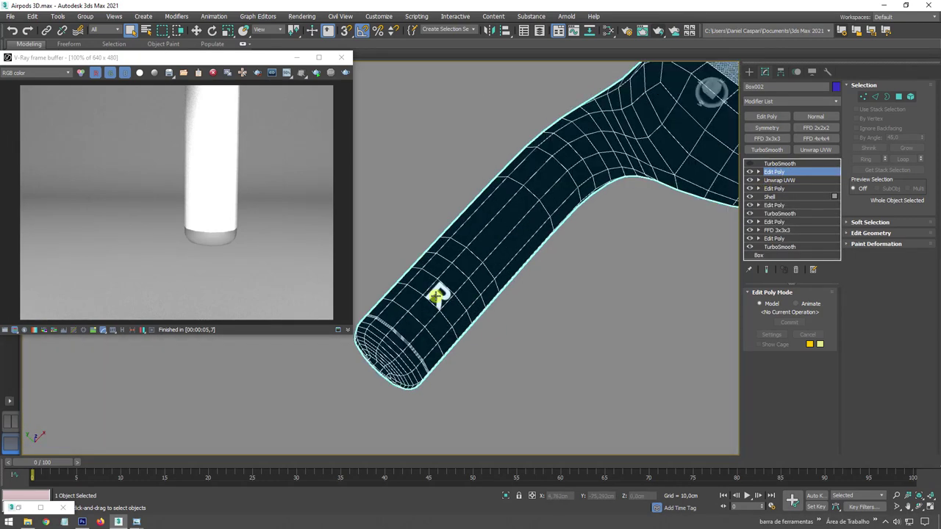
- In the Slate Material Editor, wire the R bitmap into Material #44's diffuse instead of the L bitmap
left_click(607, 30)
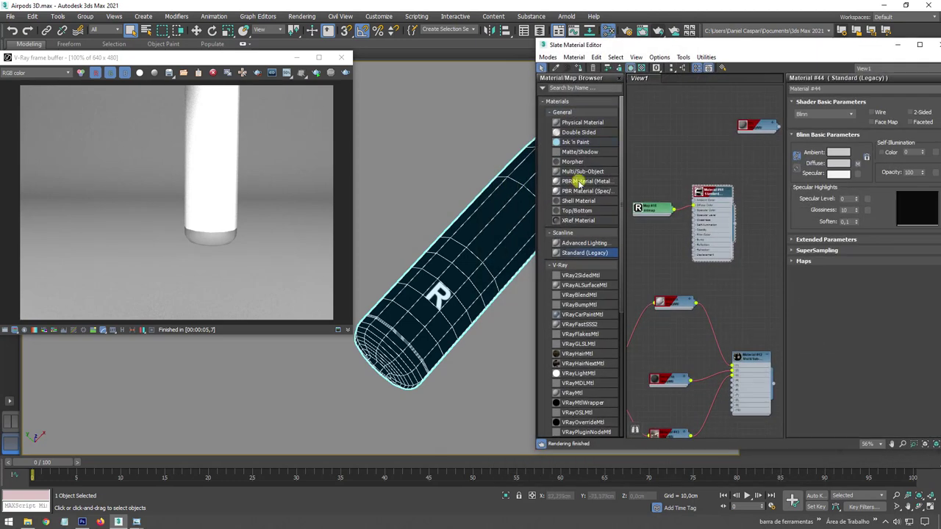
middle_click_drag(668, 173, 715, 258)
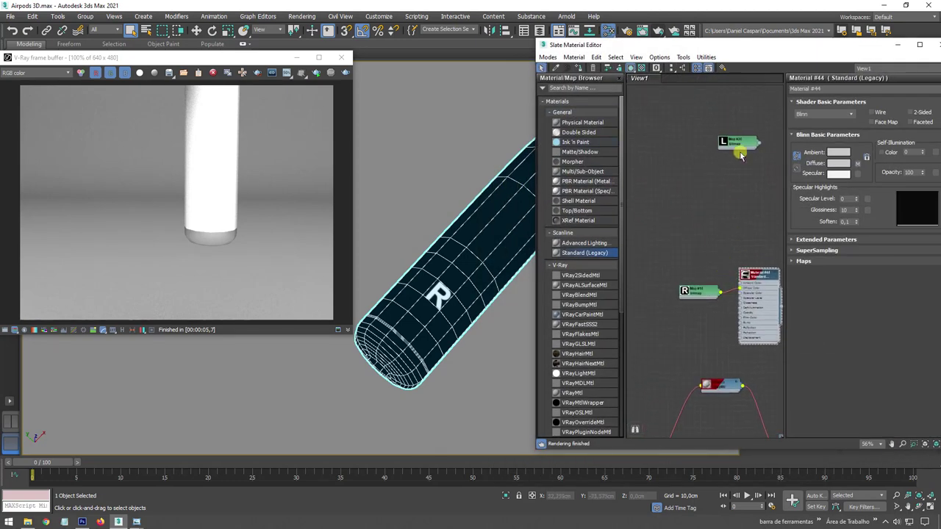
mouse_move(739, 151)
left_mouse_down()
mouse_move(679, 235)
mouse_move(712, 251)
left_mouse_up()
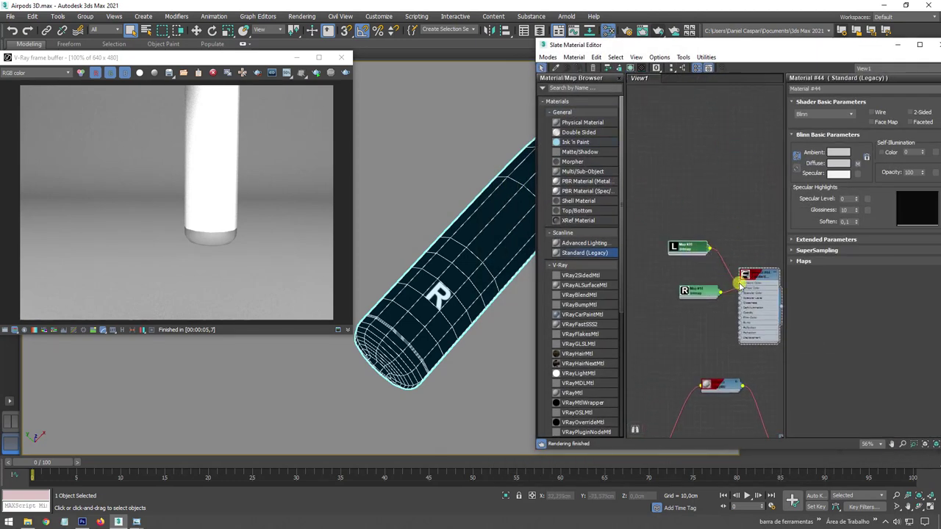
scroll(435, 293, "up", 3)
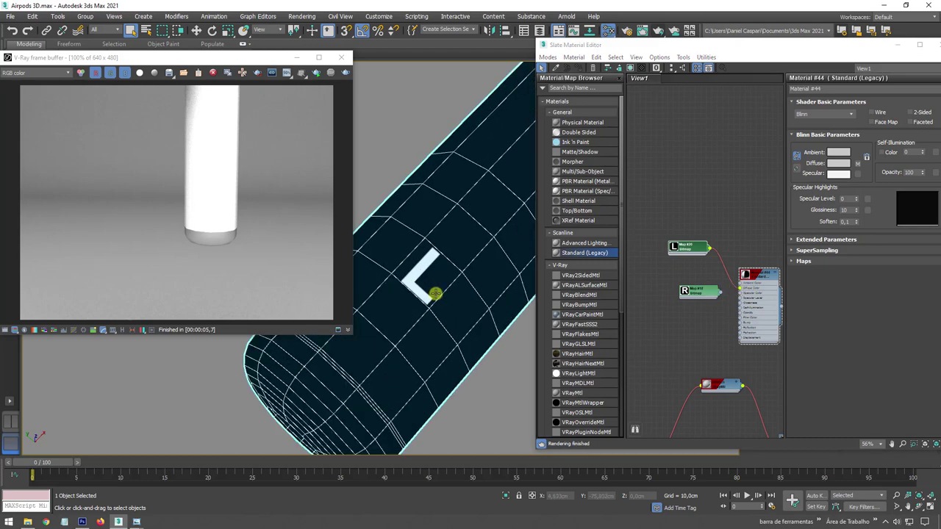
left_click_drag(723, 294, 737, 292)
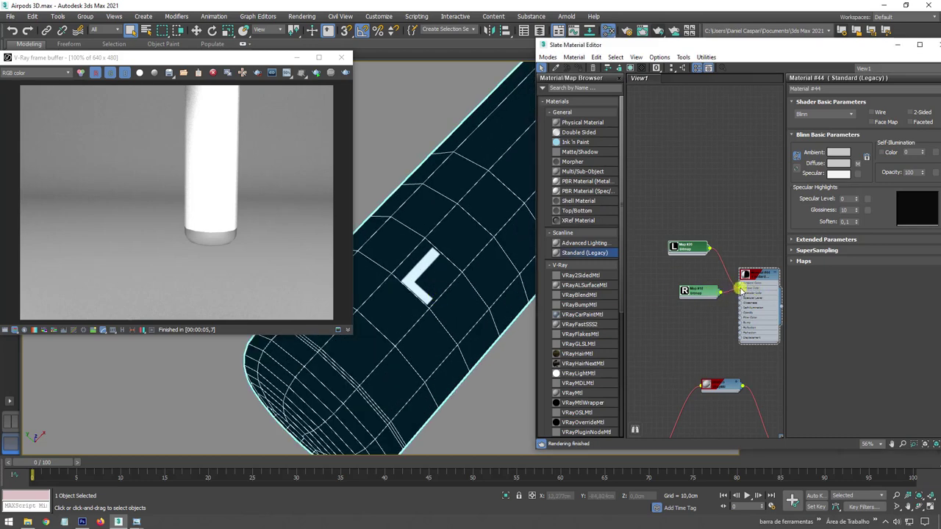
scroll(662, 192, "down", 3)
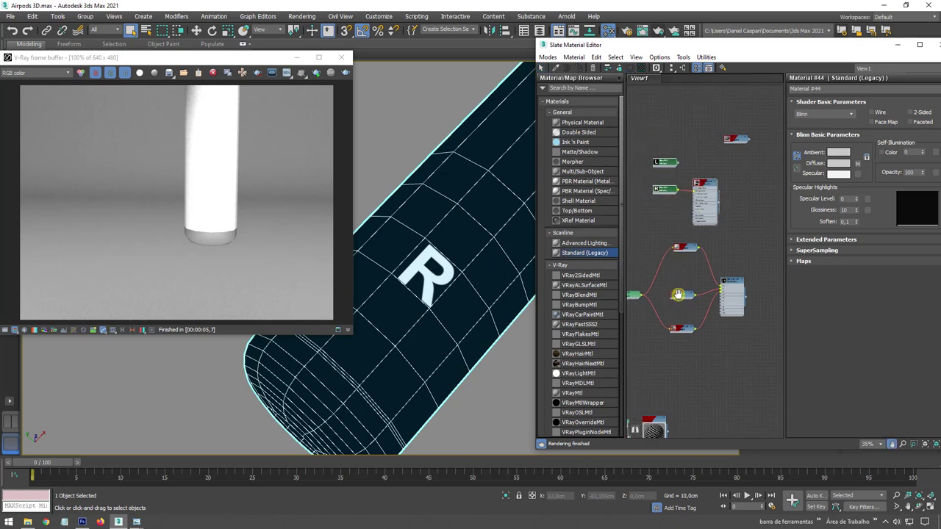
scroll(672, 279, "up", 2)
middle_click_drag(664, 193, 710, 232)
- Add a VRayBlendMtl node (Material #45) to the Slate graph and position it beside the others
left_click_drag(710, 232, 705, 221)
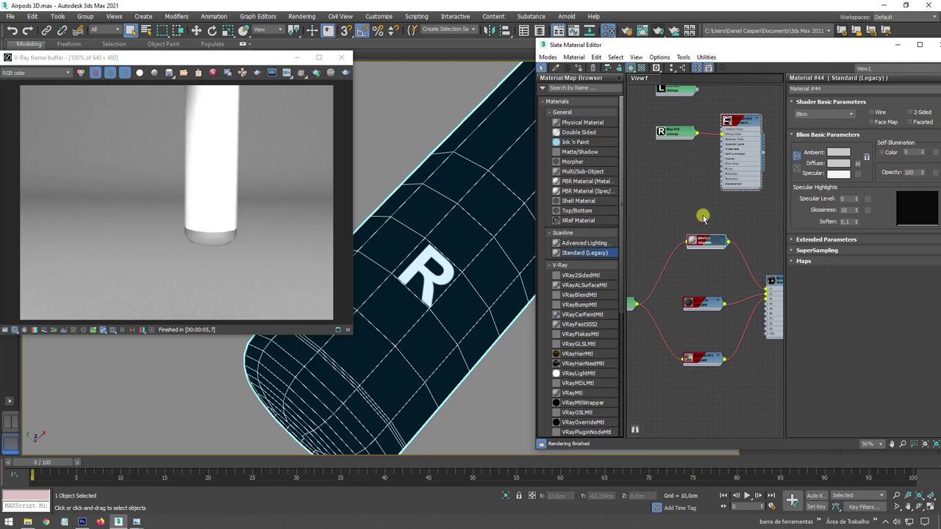
left_click_drag(623, 263, 625, 311)
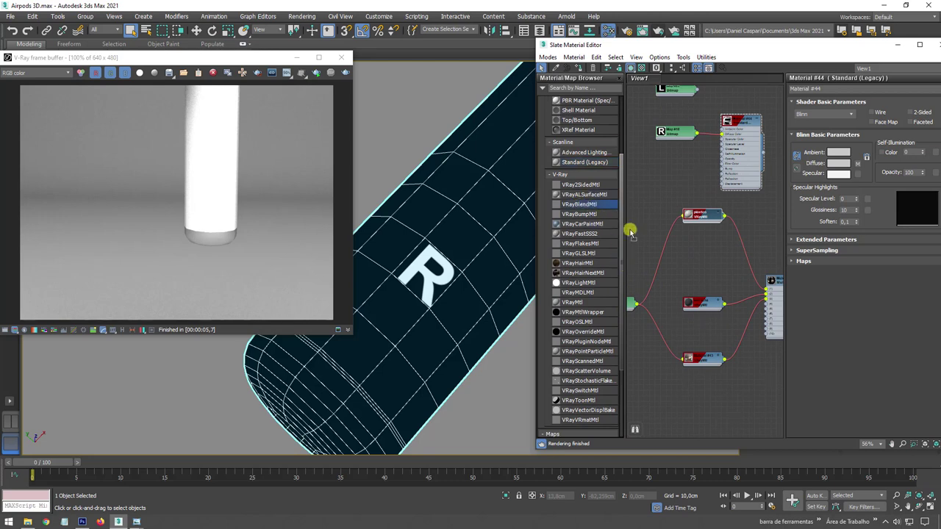
left_click_drag(771, 213, 762, 216)
middle_click_drag(764, 213, 682, 228)
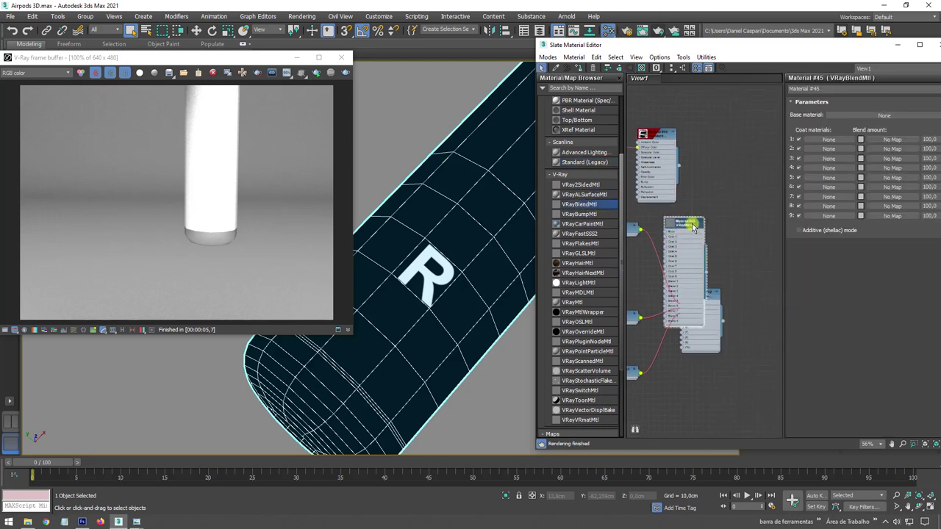
left_click_drag(683, 220, 746, 172)
middle_click_drag(723, 208, 733, 209)
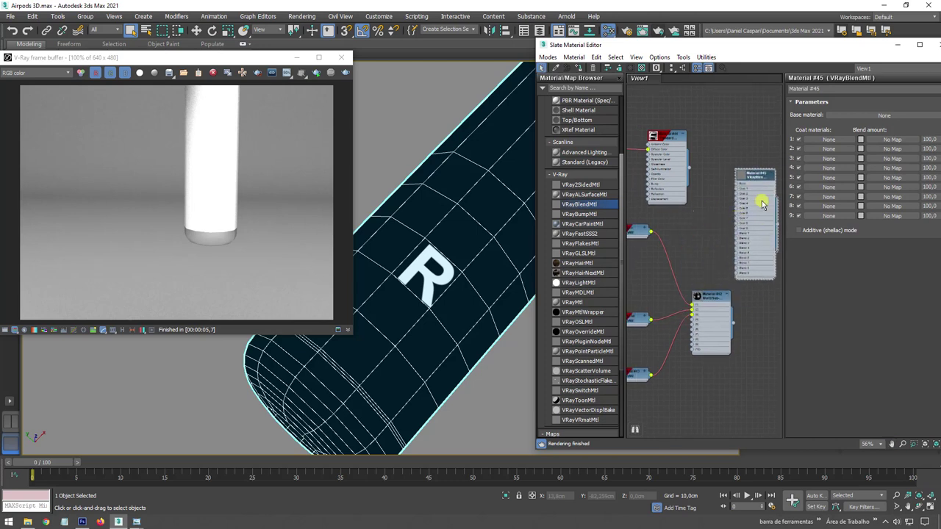
mouse_move(762, 204)
left_mouse_down()
mouse_move(739, 184)
mouse_move(724, 236)
mouse_move(710, 227)
left_mouse_up()
left_click(752, 162)
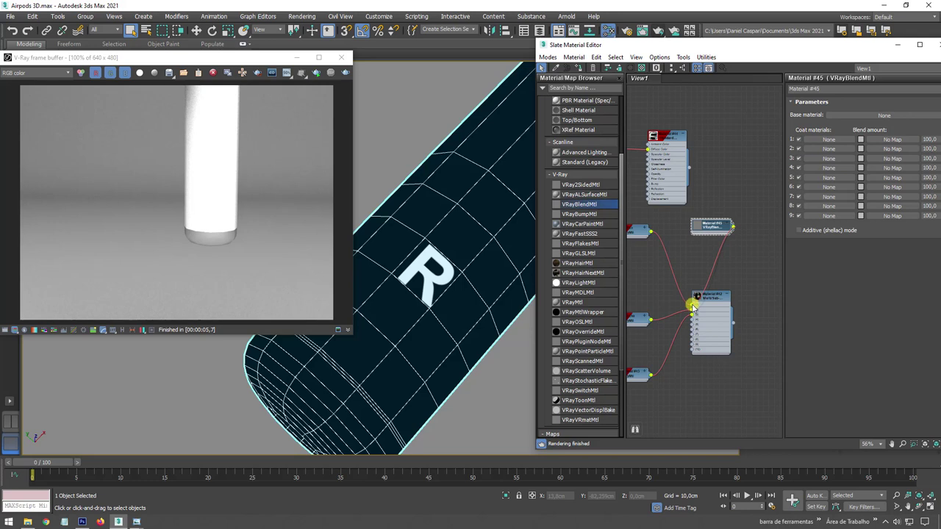
- Expand the blend material and wire the plástico material into its Base slot
left_click_drag(706, 300, 761, 276)
left_click_drag(710, 225, 694, 228)
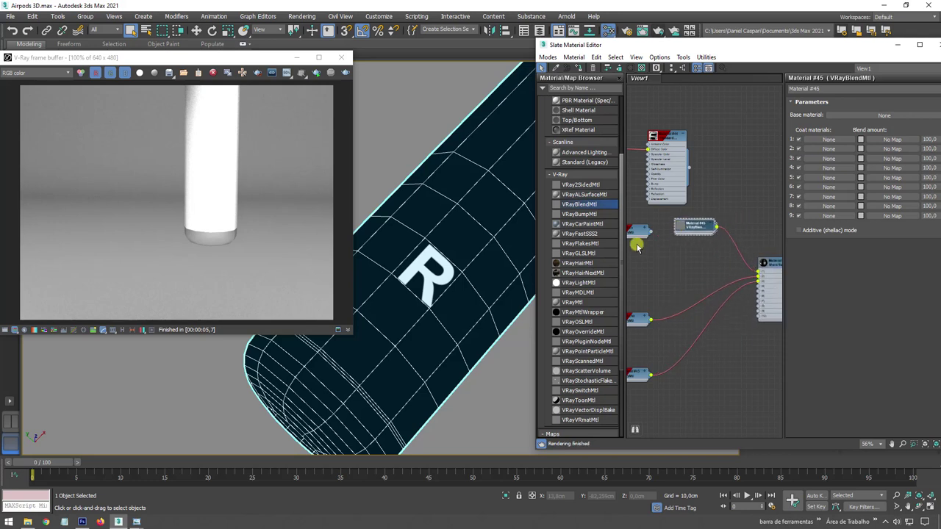
middle_click_drag(656, 243, 685, 246)
scroll(682, 242, "up", 1)
double_click(731, 226)
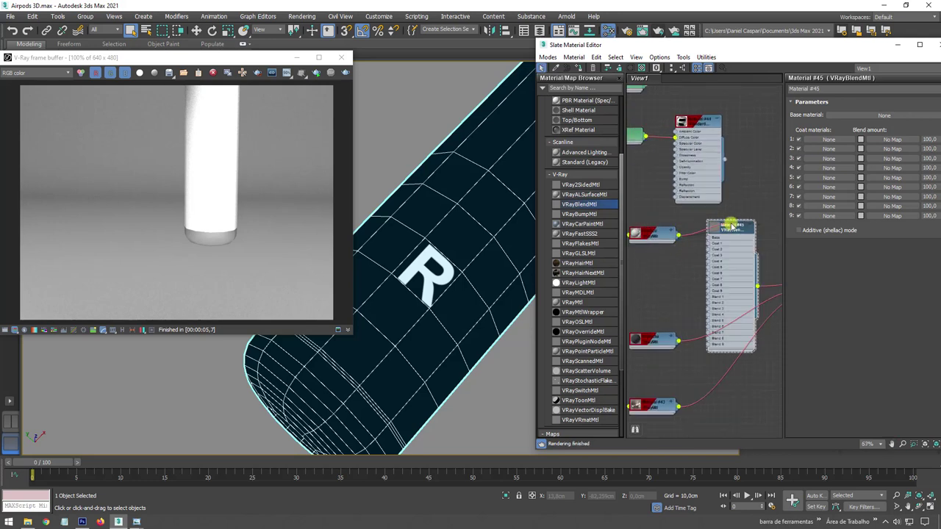
left_click_drag(707, 239, 709, 239)
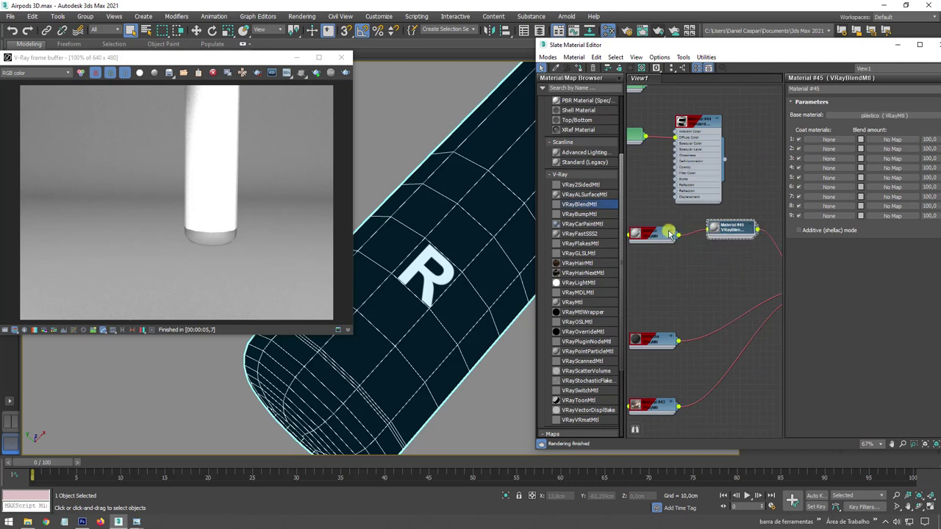
- Wire Material #46 into the blend material's Coat 1 slot
scroll(677, 263, "down", 3)
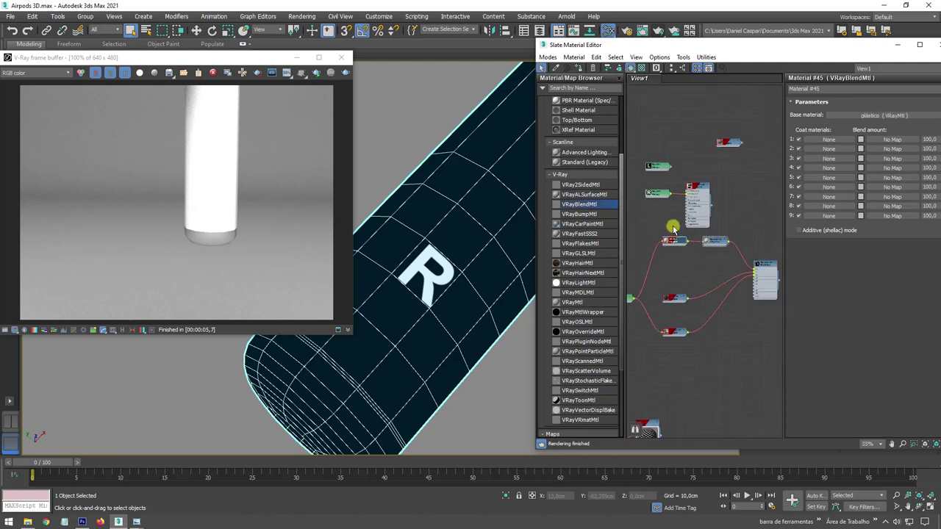
scroll(705, 257, "up", 2)
left_click_drag(667, 358, 675, 377)
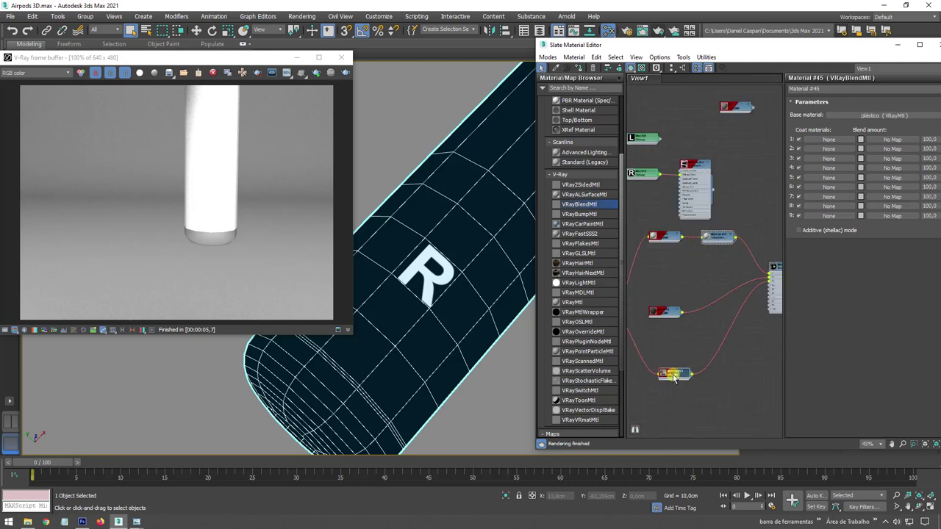
mouse_move(670, 334)
middle_mouse_down()
mouse_move(745, 326)
mouse_move(680, 317)
middle_mouse_up()
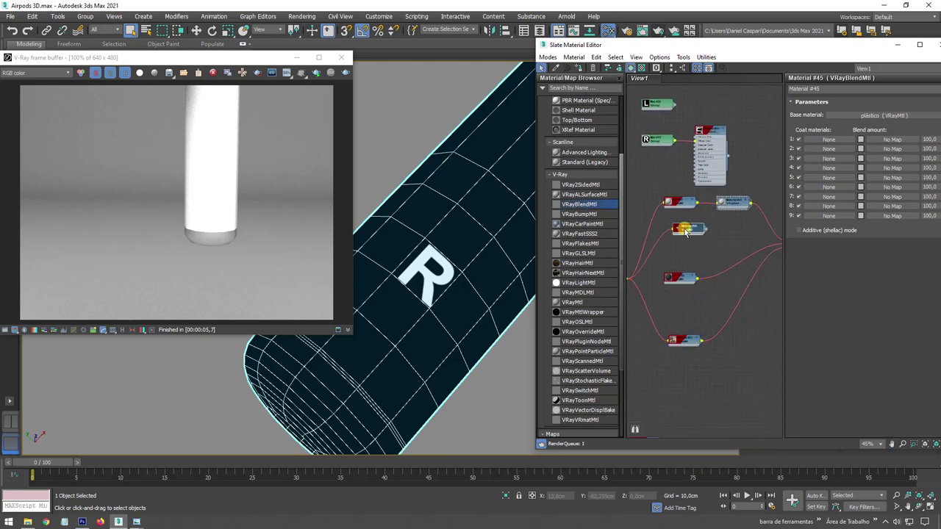
left_click(685, 230)
double_click(698, 230)
scroll(701, 234, "up", 4)
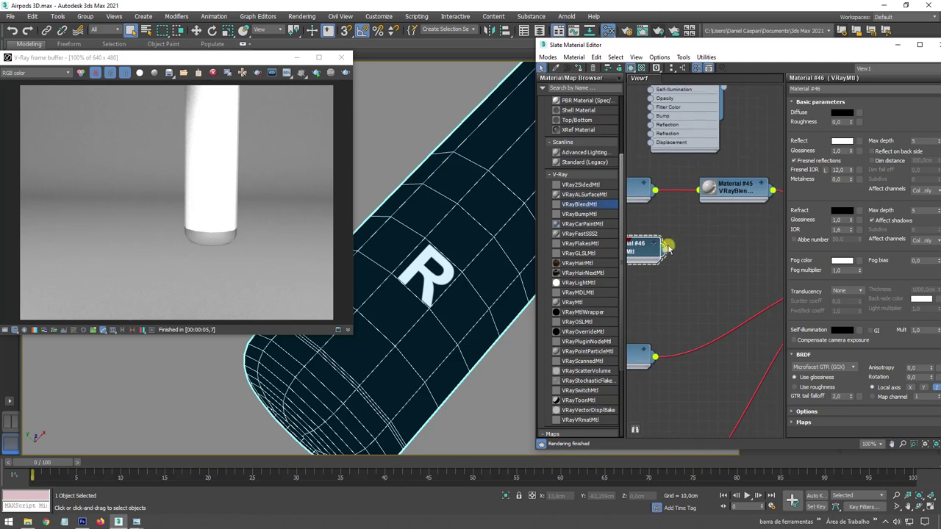
left_click(726, 191)
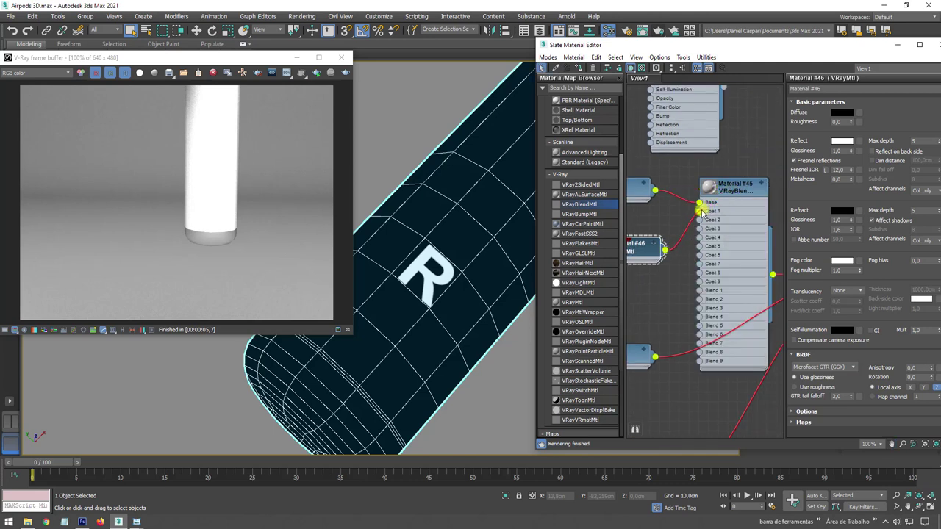
left_click_drag(699, 212, 700, 212)
- Rearrange the Material #46 and blend nodes and re-expand the blend node's slots
left_click_drag(647, 247, 647, 227)
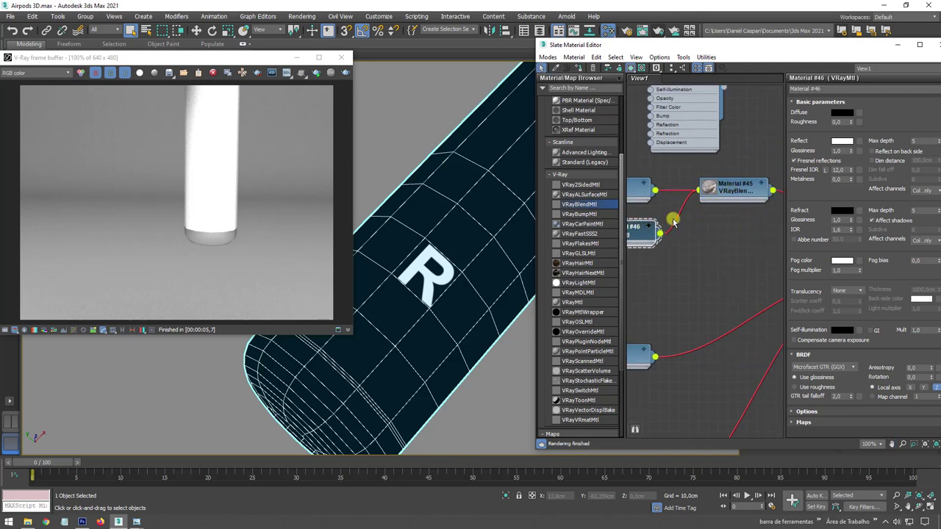
mouse_move(762, 189)
left_mouse_down()
mouse_move(762, 210)
mouse_move(739, 177)
left_mouse_up()
left_click(762, 210)
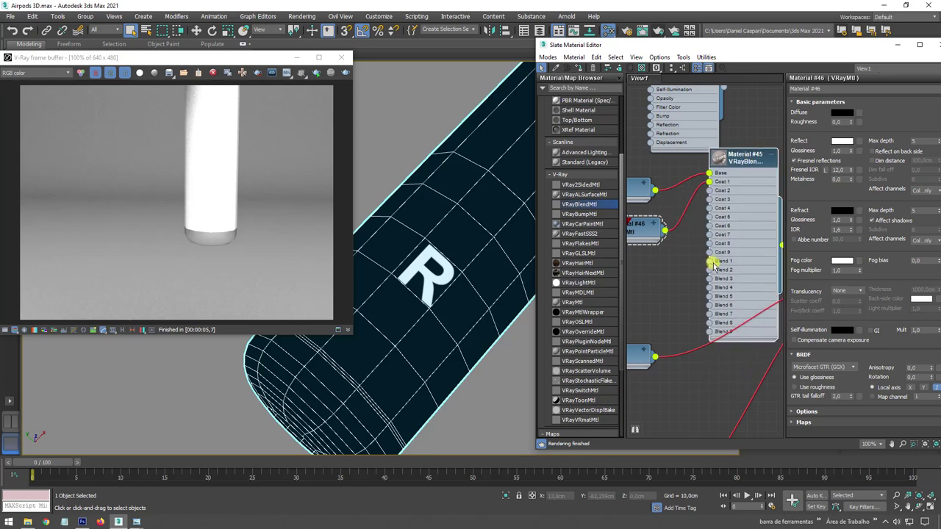
scroll(712, 266, "down", 5)
scroll(678, 252, "down", 3)
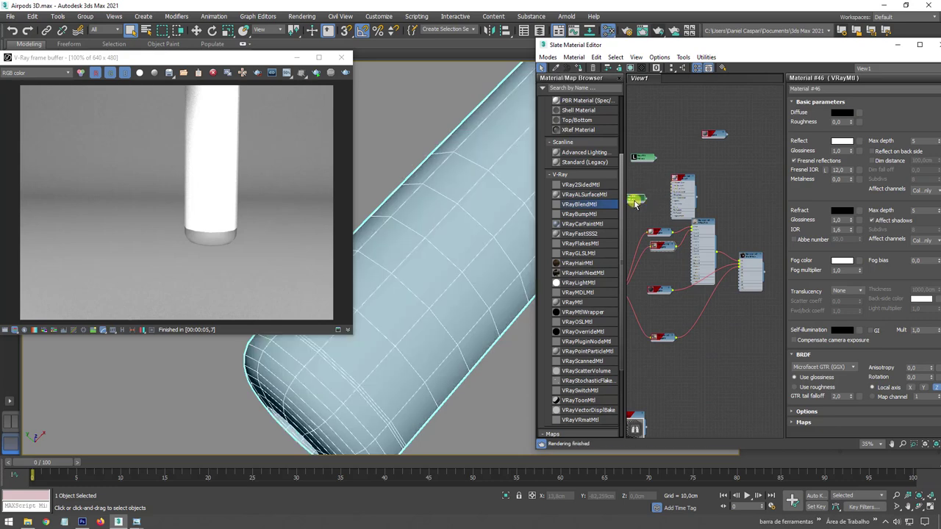
scroll(668, 269, "up", 4)
scroll(690, 265, "up", 3)
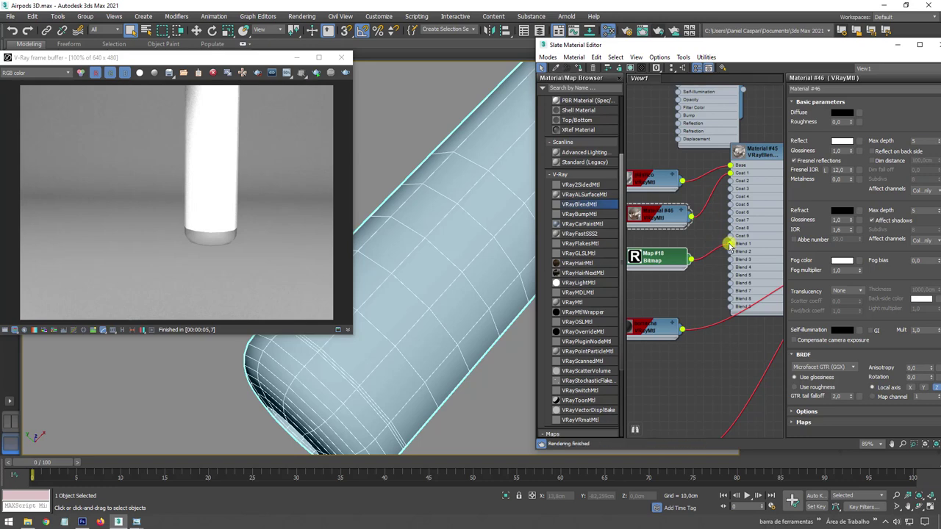
scroll(738, 160, "up", 2)
scroll(705, 200, "up", 2)
- Set the blend material's Coat 1 blend amount colour to black (Value 0)
double_click(702, 207)
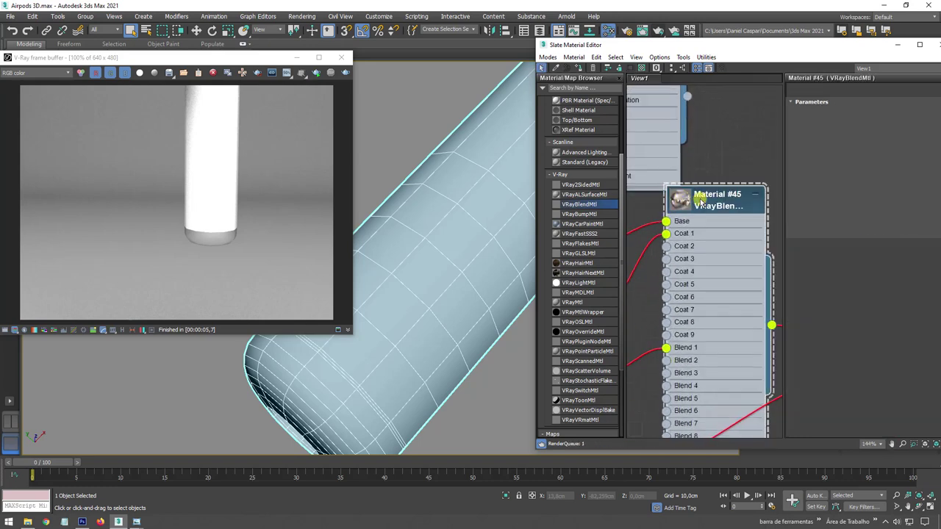
scroll(701, 207, "up", 1)
scroll(727, 221, "up", 1)
scroll(740, 200, "up", 1)
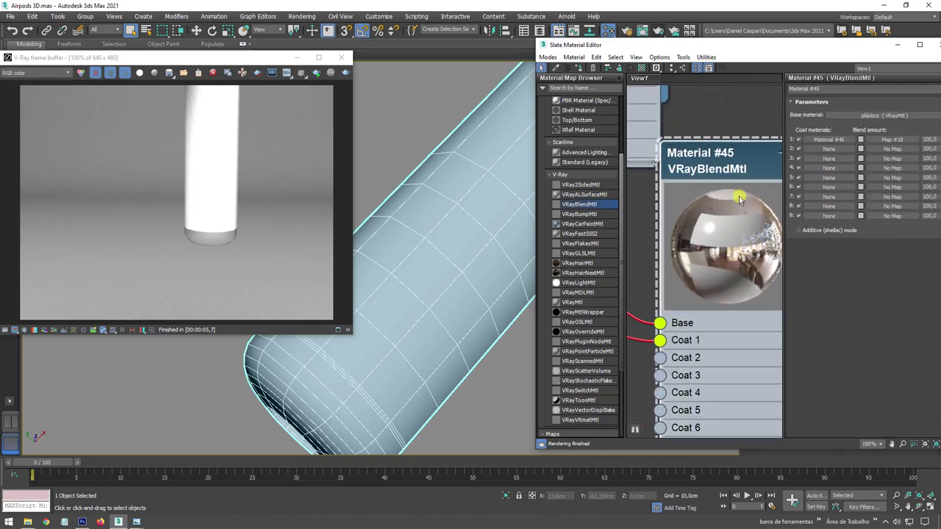
scroll(695, 249, "down", 4)
scroll(709, 261, "down", 1)
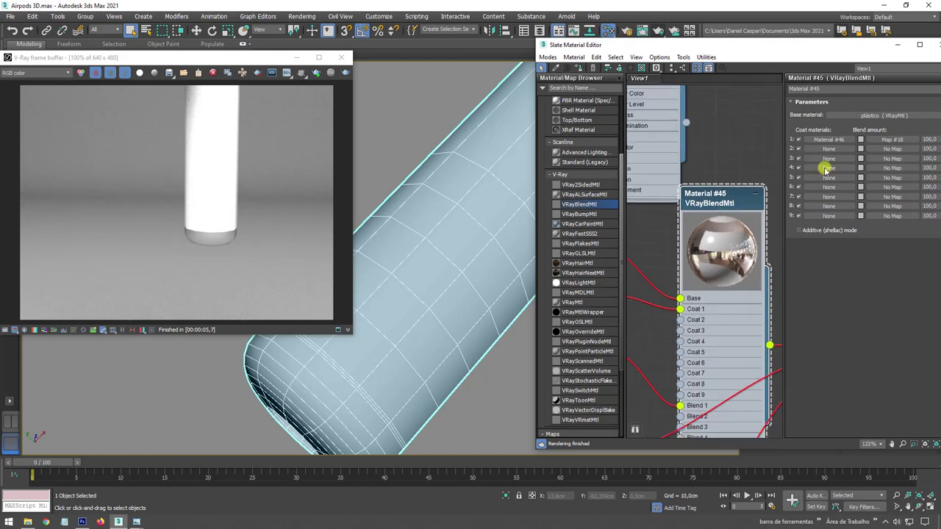
left_click_drag(836, 44, 726, 44)
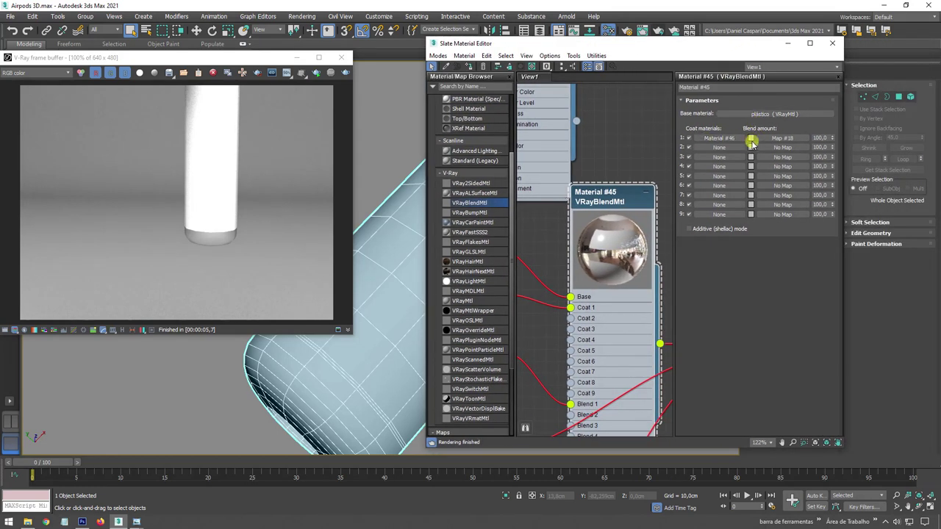
left_click(751, 139)
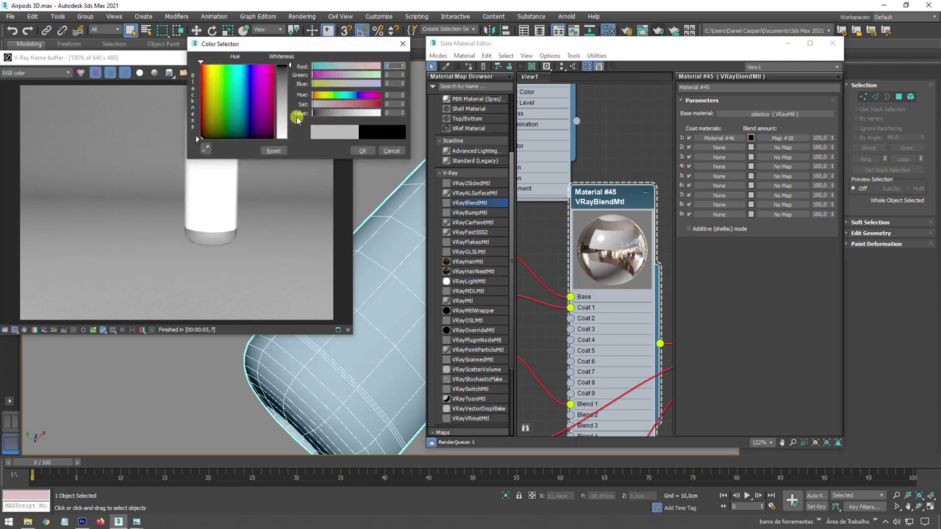
left_click_drag(348, 116, 301, 114)
left_click(358, 149)
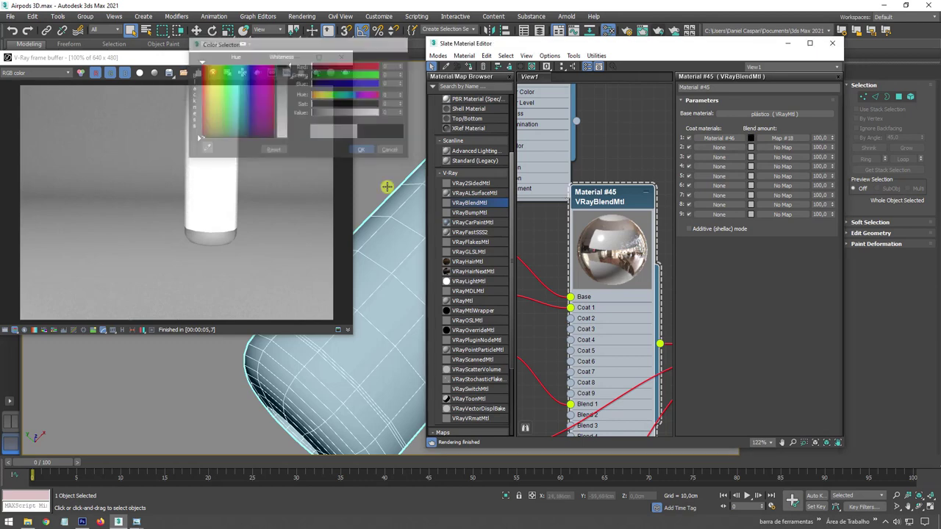
- Run an interactive V-Ray test render of the AirPod stem
middle_click_drag(374, 216, 332, 177, "alt")
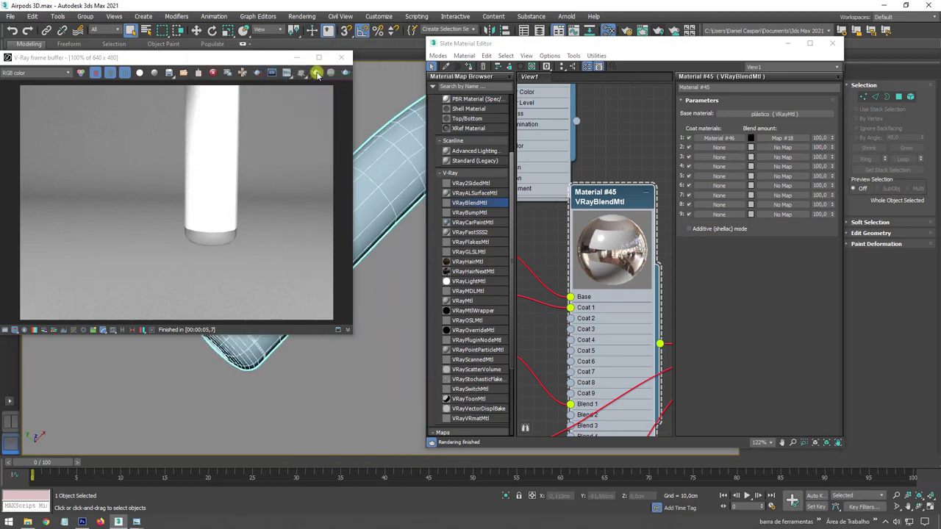
left_click(317, 73)
scroll(441, 231, "up", 3)
scroll(477, 250, "up", 3)
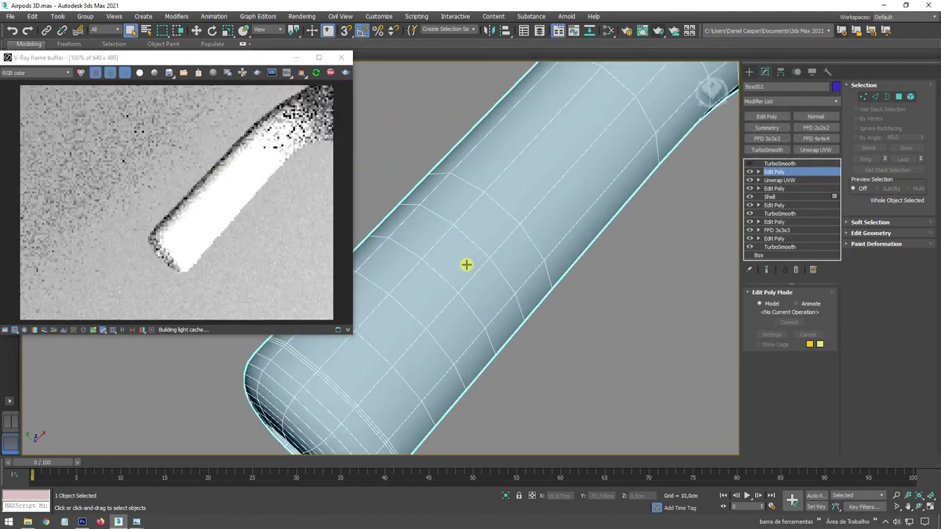
middle_click_drag(466, 265, 473, 246, "alt")
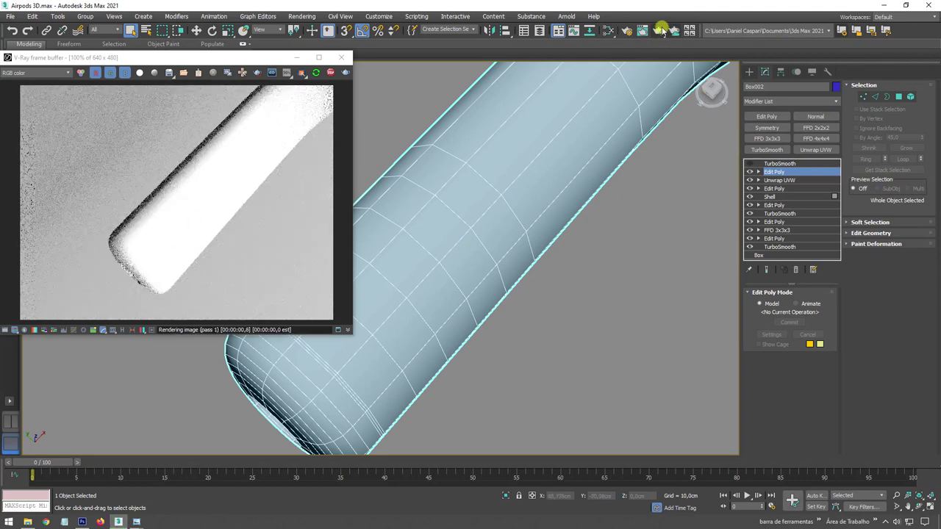
- Change the Coat 1 blend amount colour to white
left_click(609, 30)
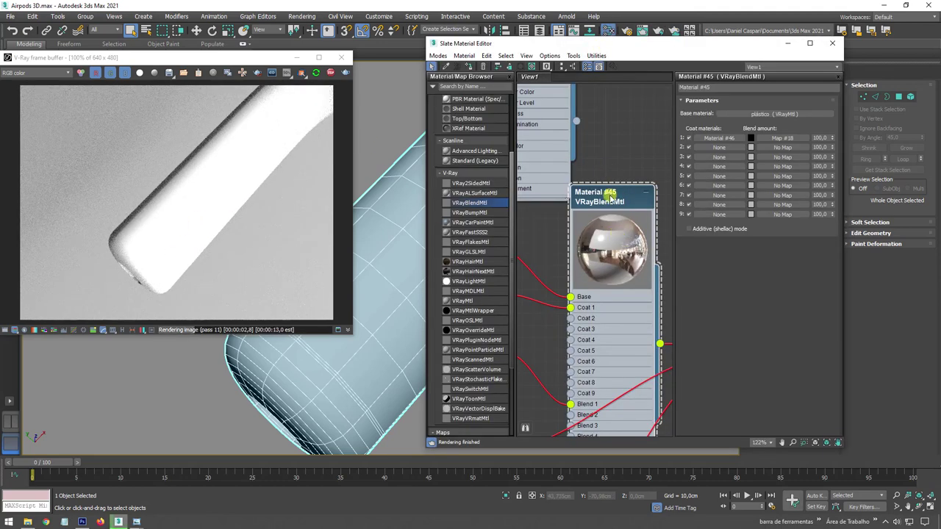
left_click_drag(610, 197, 610, 209)
left_click(750, 138)
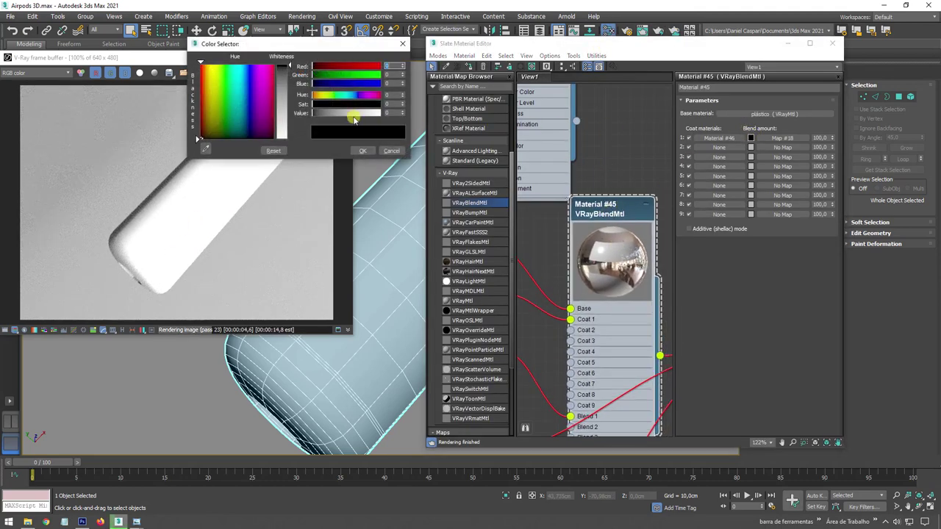
left_click_drag(335, 112, 380, 112)
left_click(366, 151)
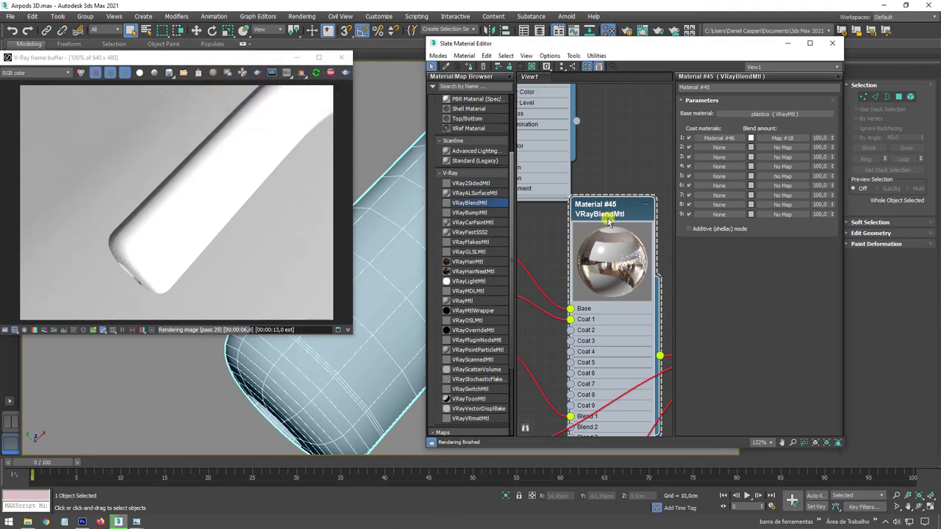
scroll(623, 239, "down", 4)
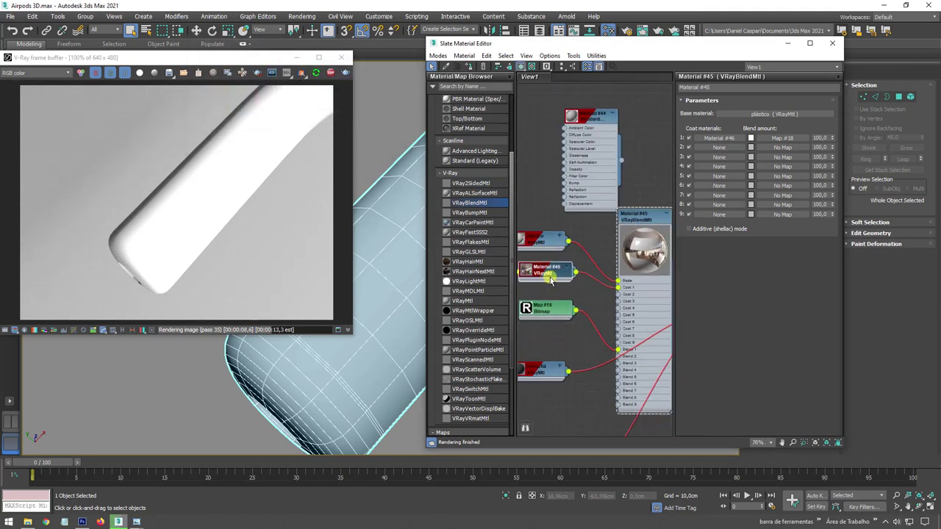
- Disconnect Material #46 from Coat 1 and add a new VRayMtl, Material #47
mouse_move(563, 276)
middle_mouse_down()
mouse_move(606, 255)
mouse_move(565, 243)
middle_mouse_up()
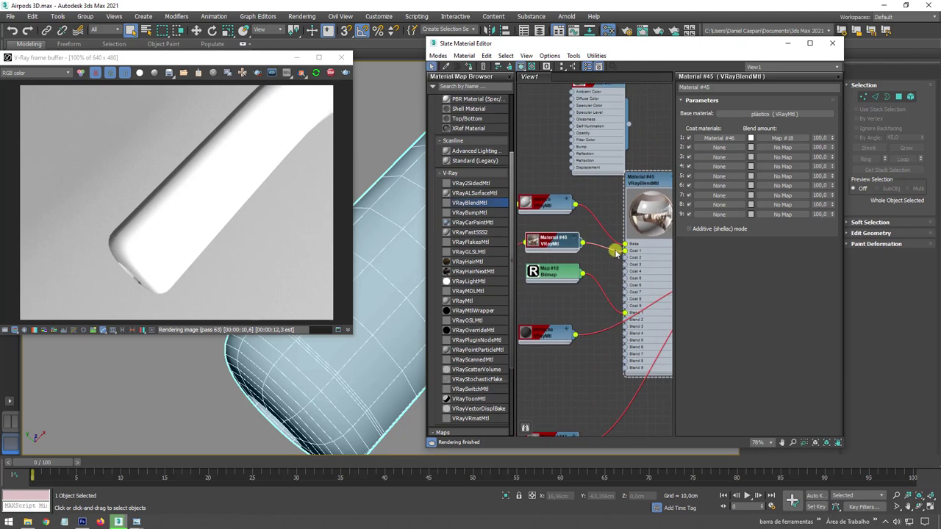
left_click_drag(561, 239, 555, 377)
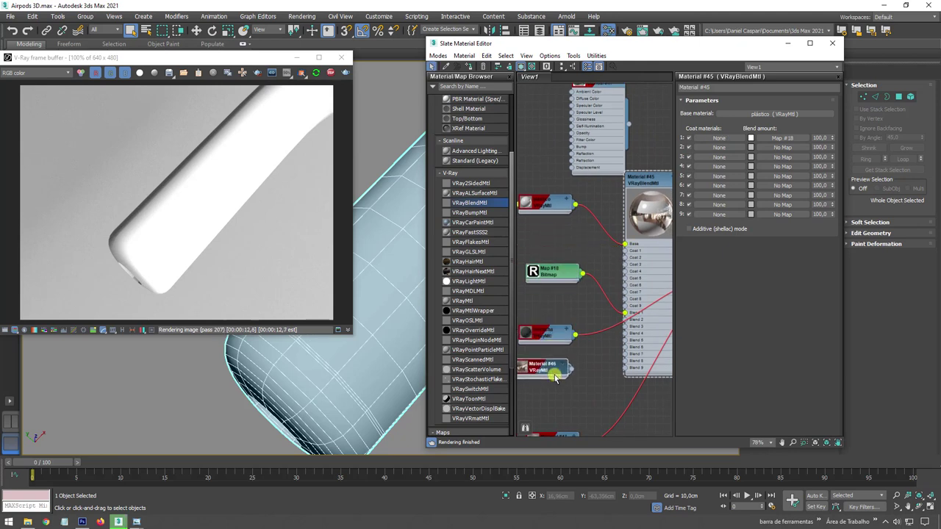
mouse_move(556, 377)
middle_mouse_down()
mouse_move(601, 313)
mouse_move(580, 357)
middle_mouse_up()
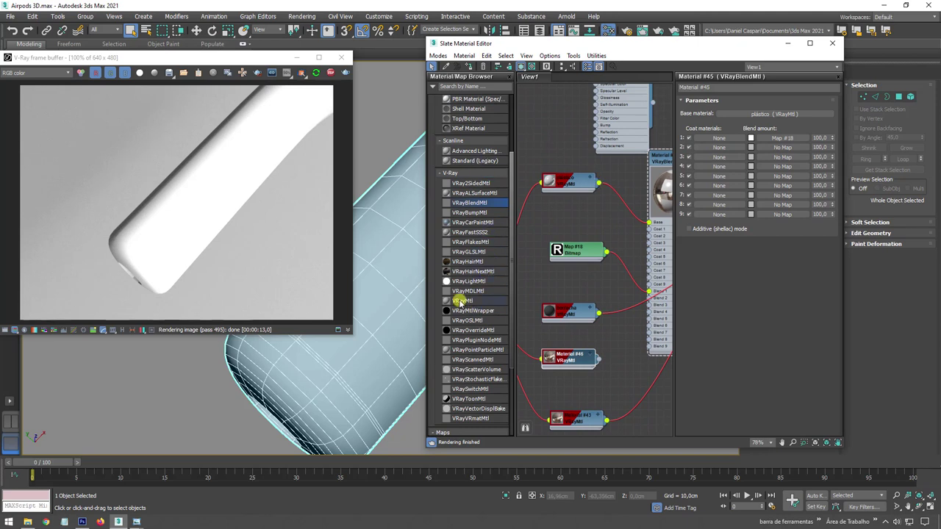
right_click(563, 220)
left_click(588, 219)
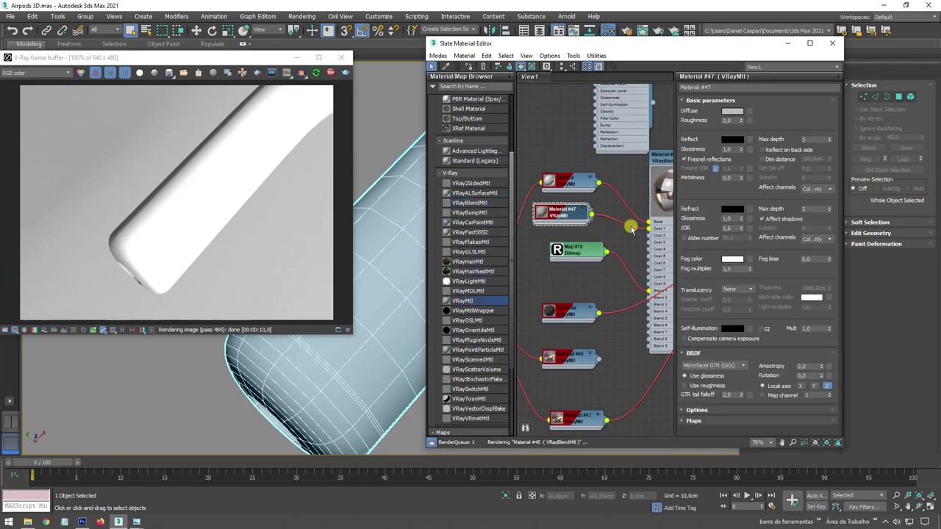
left_click_drag(573, 218, 579, 221)
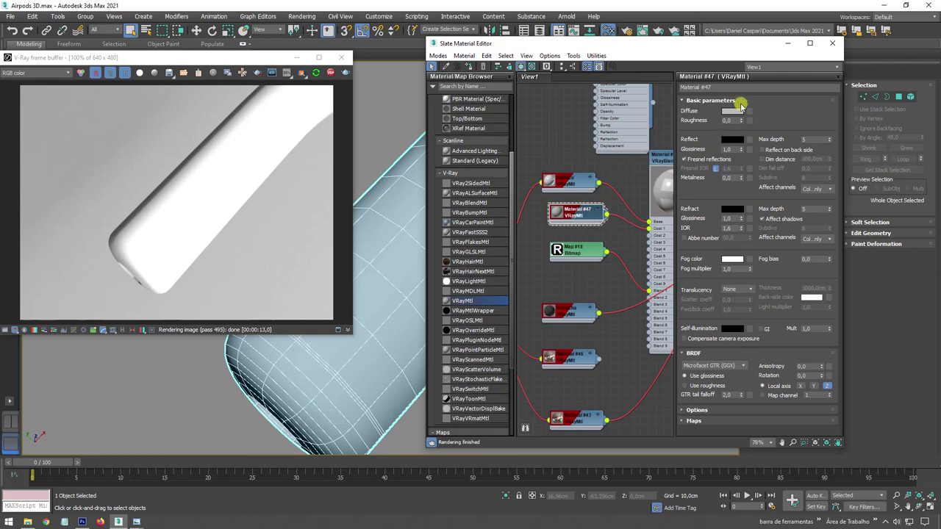
- Give Material #47 a black diffuse and assign the blend material to the stem
left_click(736, 110)
left_click_drag(339, 116, 313, 115)
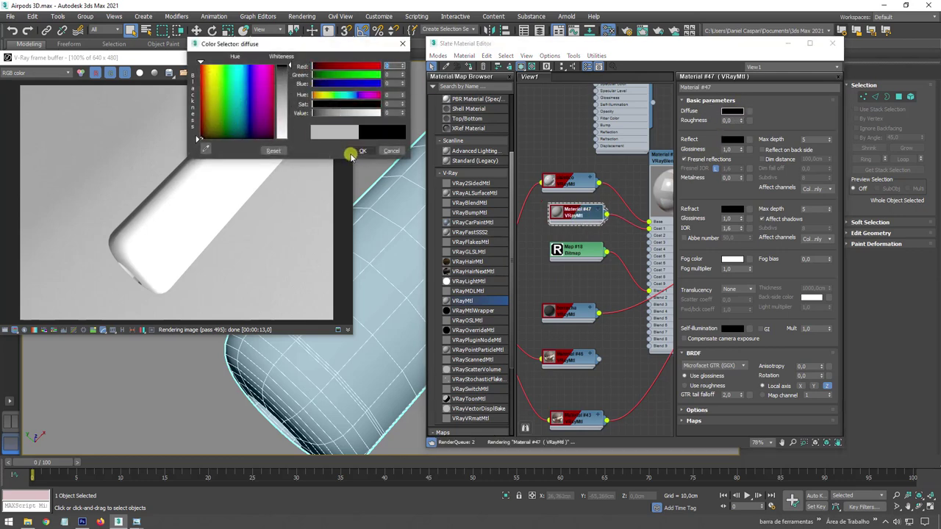
left_click(363, 150)
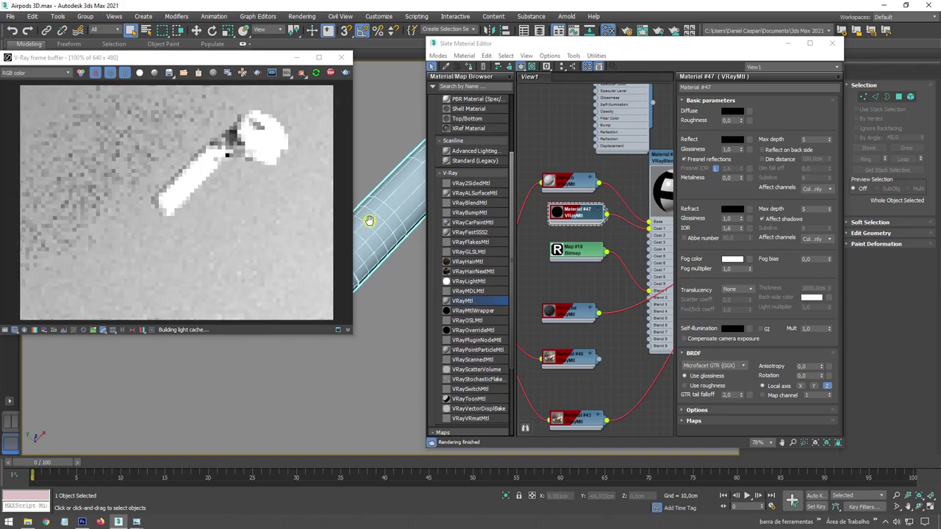
scroll(374, 221, "up", 3)
middle_click_drag(414, 221, 338, 201)
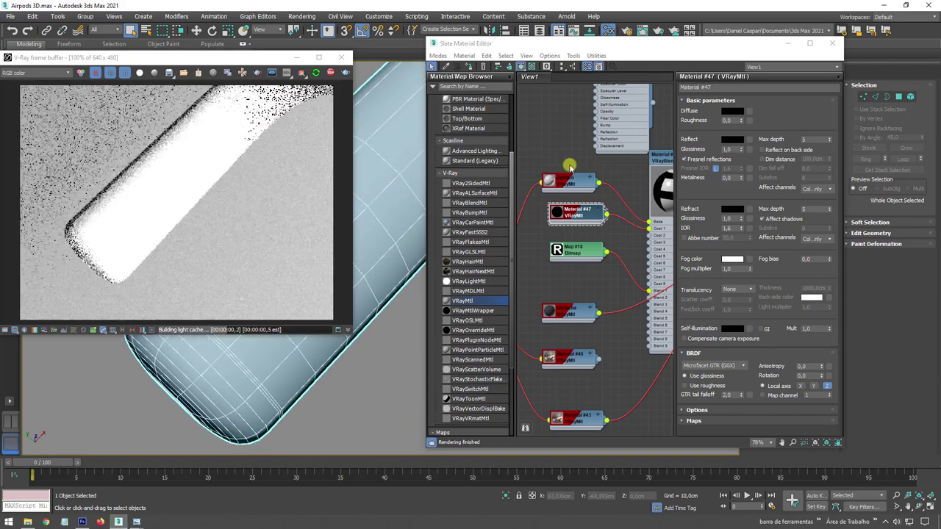
scroll(581, 168, "down", 3)
scroll(626, 185, "down", 2)
scroll(643, 223, "down", 3)
middle_click_drag(643, 223, 547, 224)
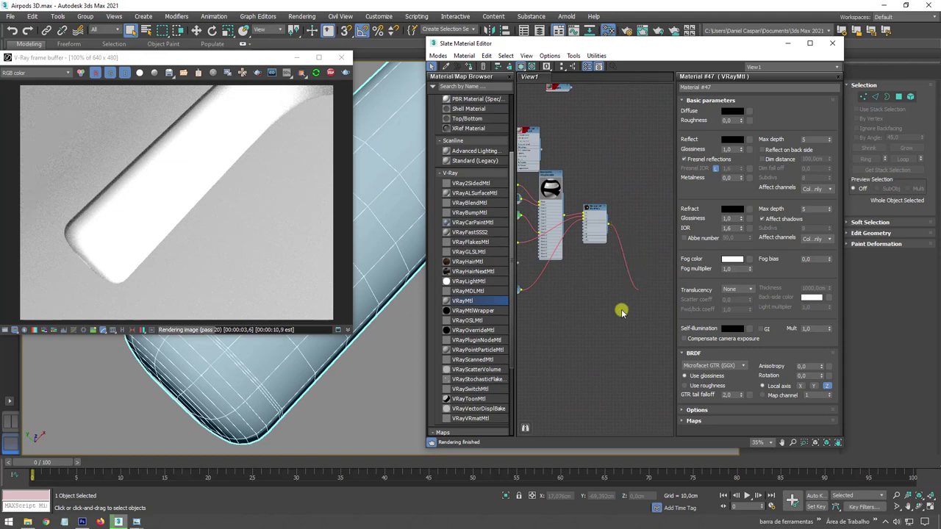
left_click(380, 258)
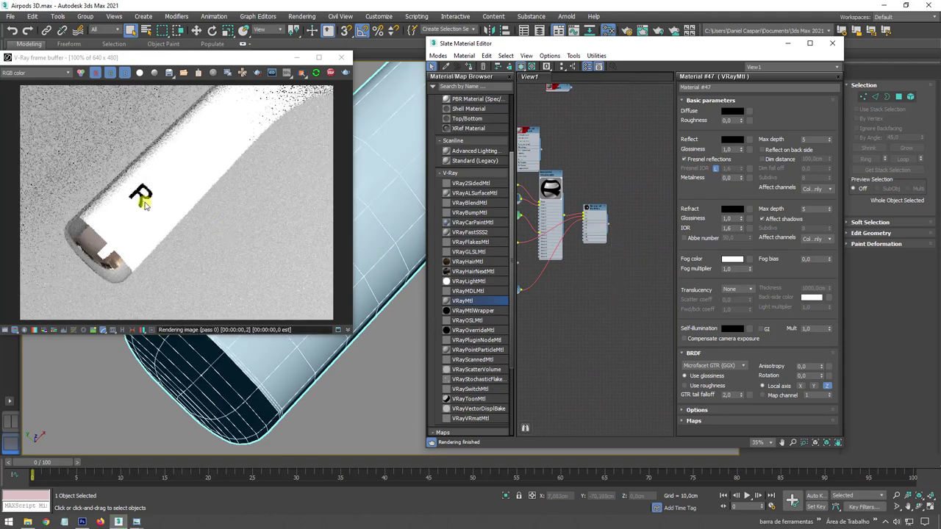
- Move Material #46 beside the R bitmap and wire it into Coat 1
middle_click_drag(540, 216, 597, 221)
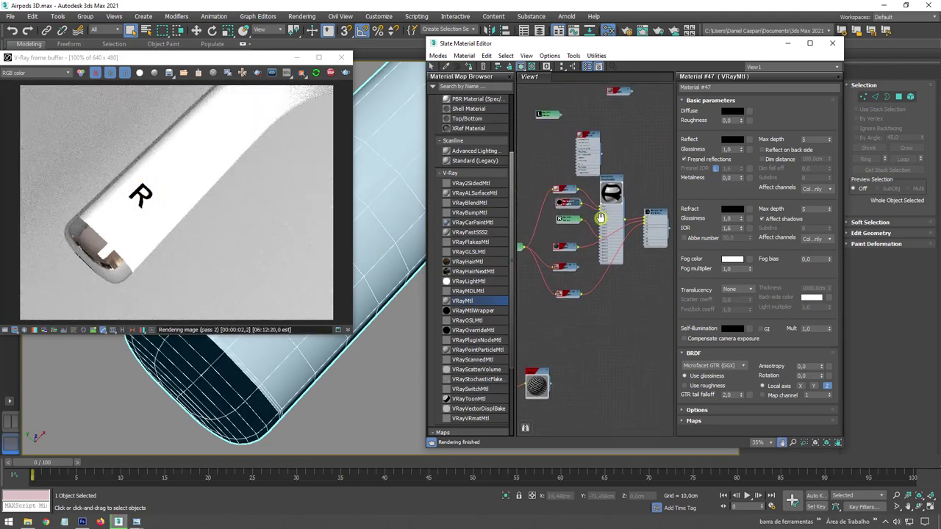
scroll(597, 220, "up", 3)
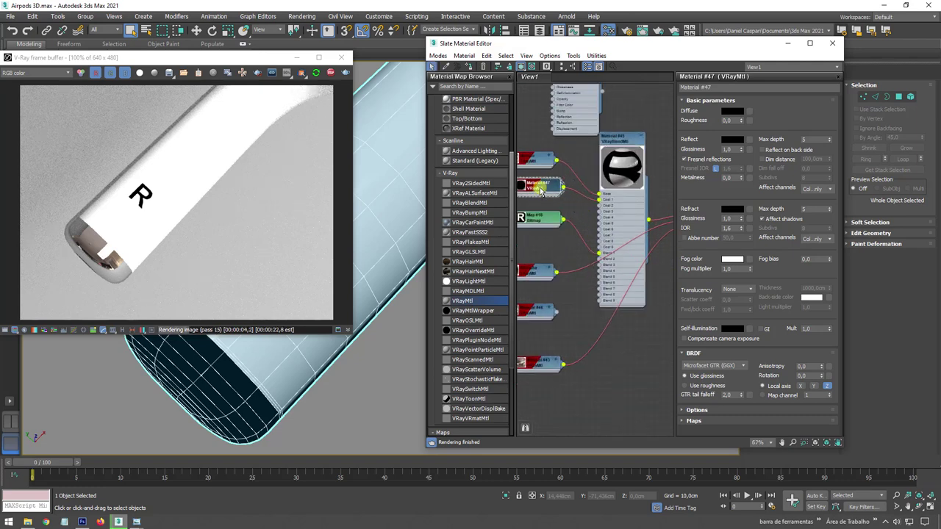
left_click(541, 191)
scroll(542, 191, "down", 3)
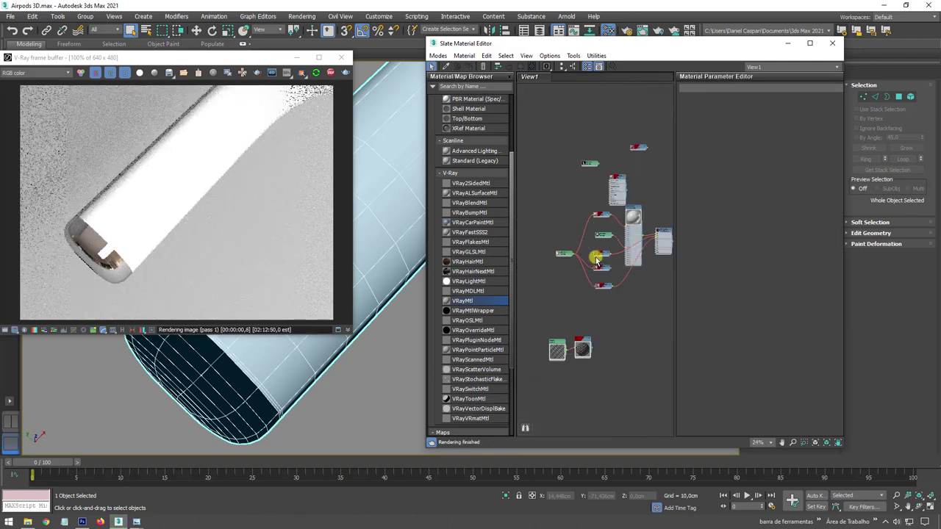
scroll(604, 255, "up", 2)
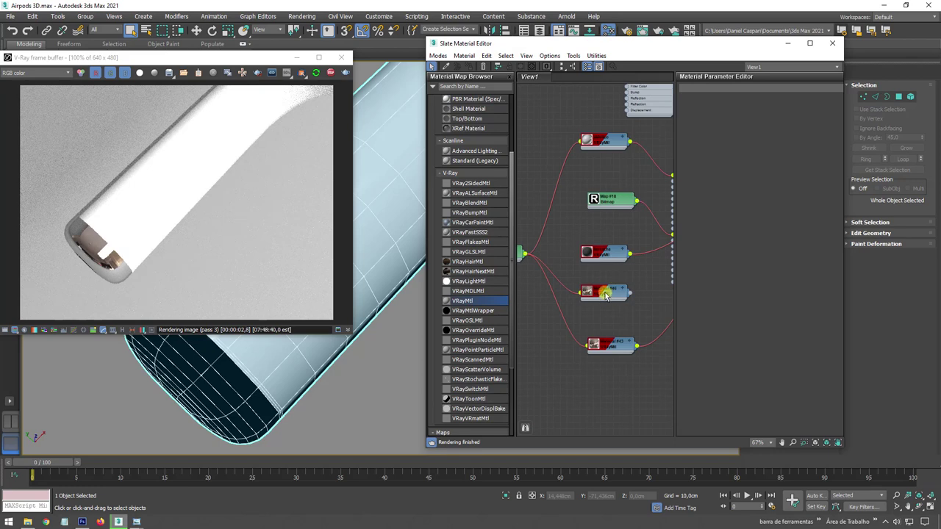
left_click_drag(604, 294, 610, 184)
middle_click_drag(637, 184, 590, 184)
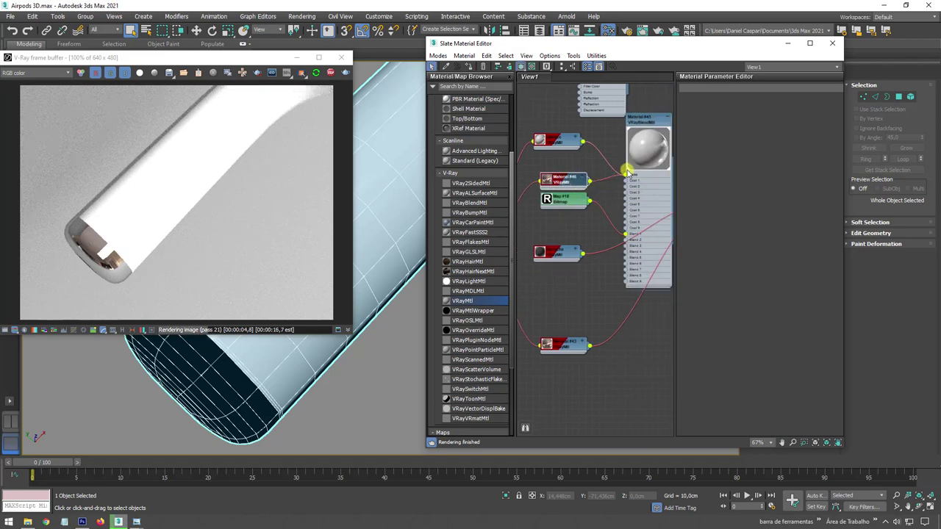
left_click_drag(562, 178, 562, 171)
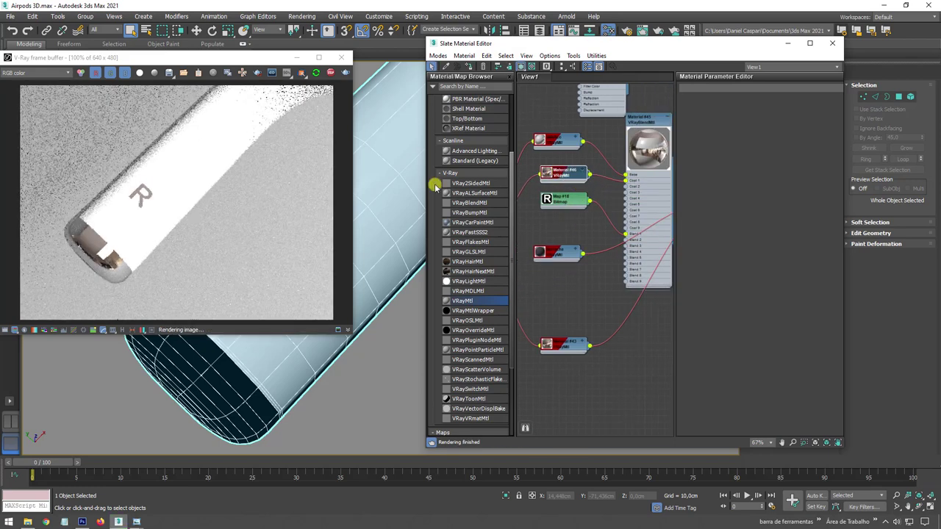
- Orbit and zoom the viewport to inspect the grey R decal on the stem end
mouse_move(411, 287)
middle_mouse_down("alt")
mouse_move(420, 272)
mouse_move(371, 195)
mouse_move(399, 286)
middle_mouse_up("alt")
scroll(382, 257, "up", 3)
scroll(413, 258, "up", 2)
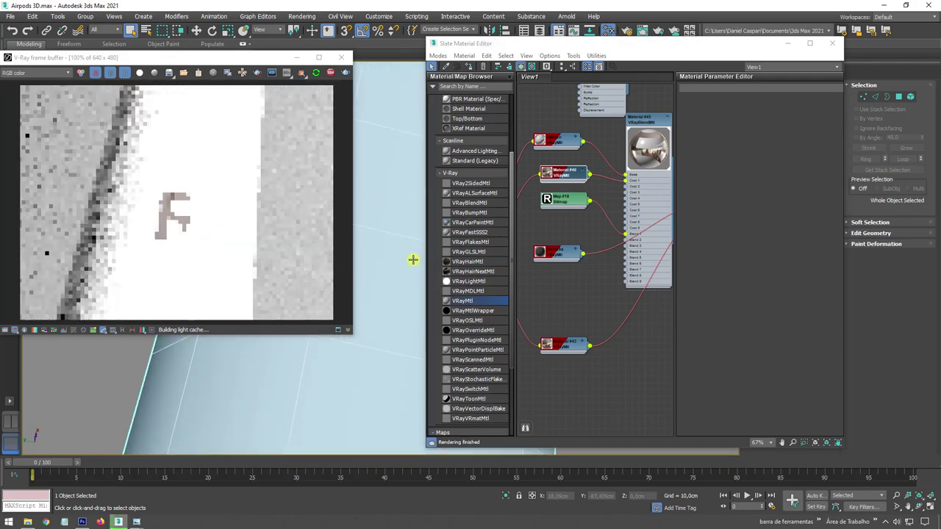
scroll(413, 258, "up", 3)
scroll(413, 259, "down", 2)
scroll(412, 261, "down", 4)
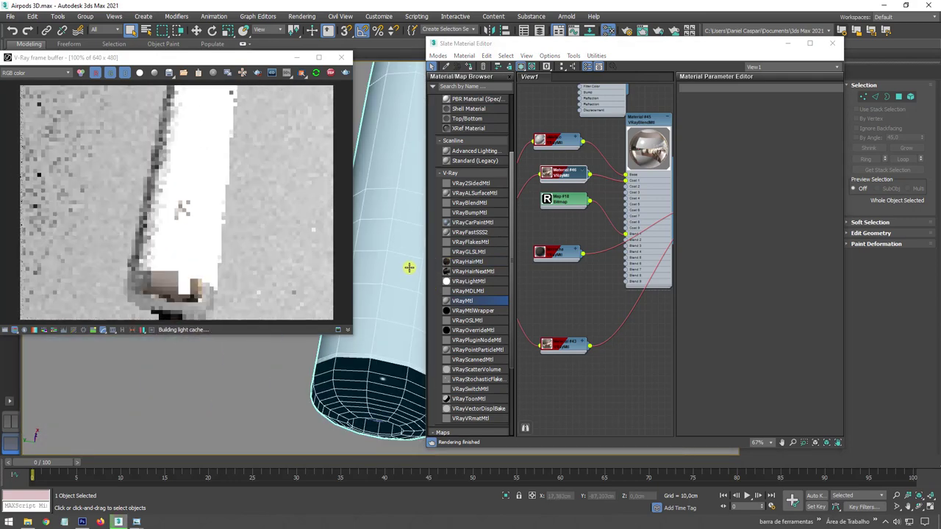
mouse_move(411, 267)
middle_mouse_down()
mouse_move(334, 279)
mouse_move(390, 289)
middle_mouse_up()
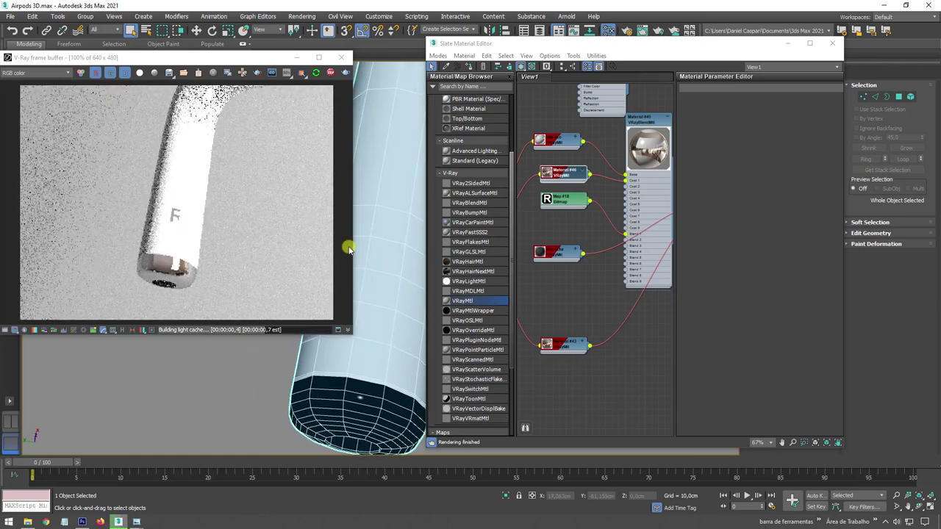
scroll(374, 260, "up", 3)
scroll(205, 234, "up", 2)
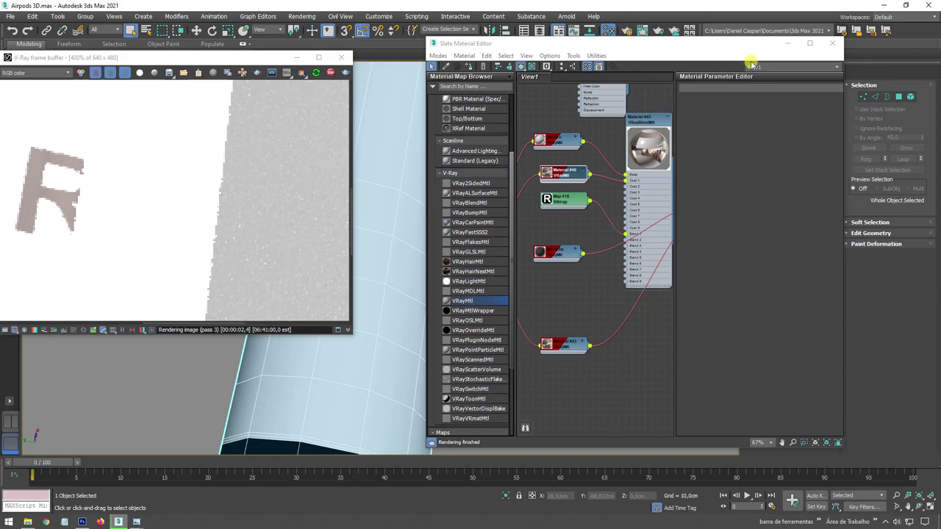
- Minimize the Slate editor and open Box002's Unwrap UVW in the UV Editor
left_click(785, 49)
mouse_move(565, 160)
middle_mouse_down("alt")
mouse_move(514, 213)
mouse_move(559, 221)
middle_mouse_up("alt")
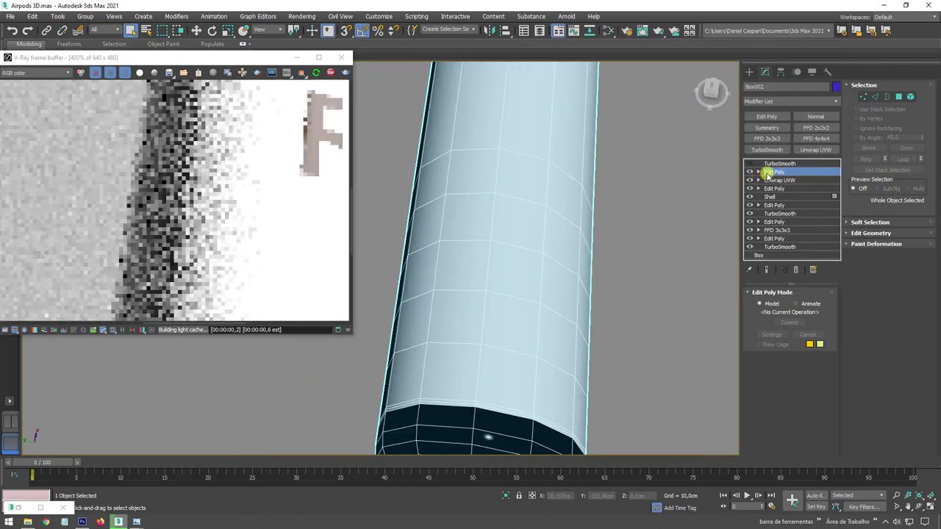
left_click(768, 180)
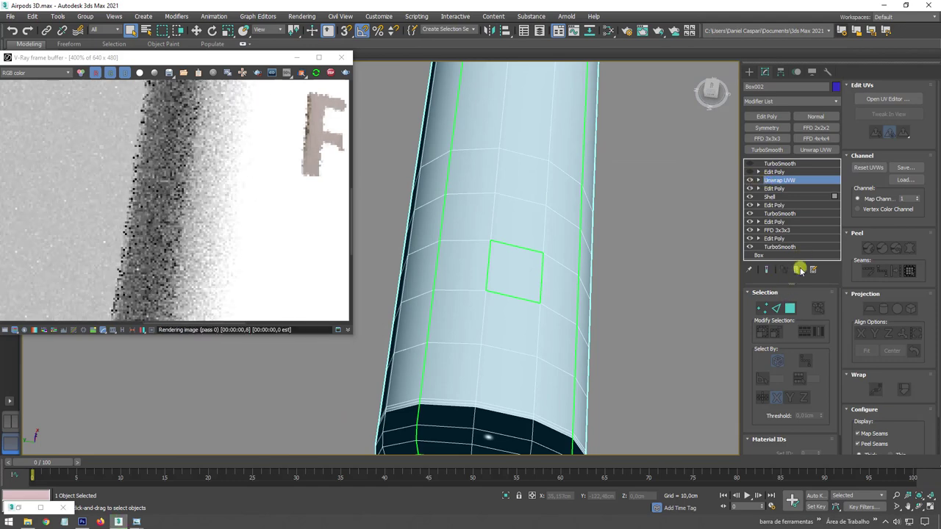
left_click(875, 101)
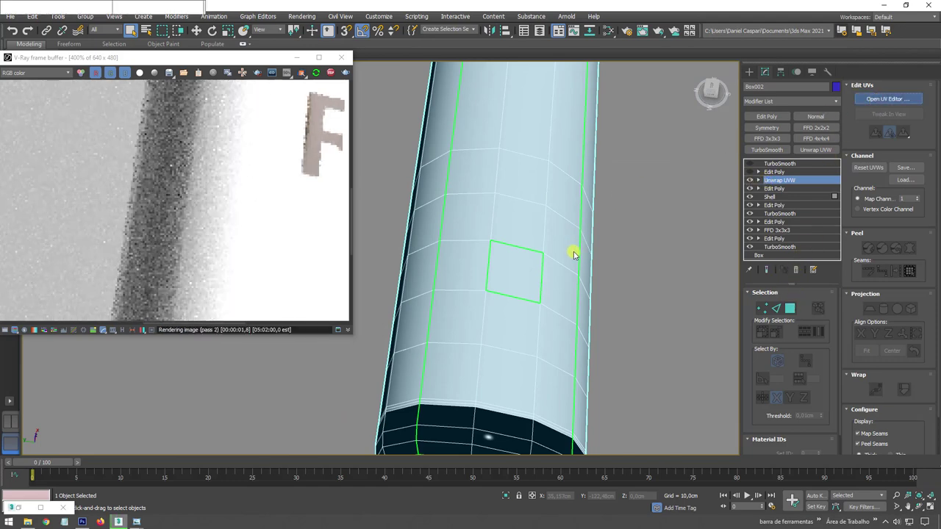
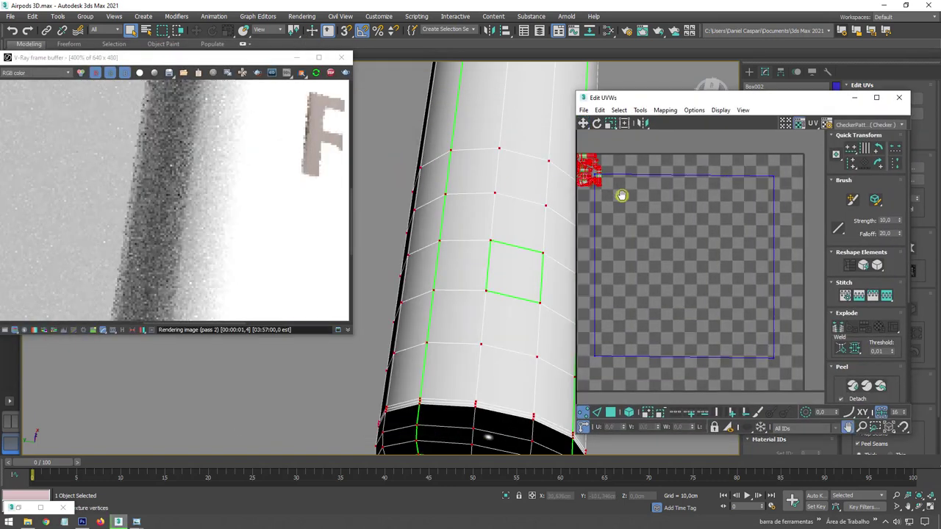
- Select the stem face and its UV square in the Edit UVWs editor
left_click(611, 411)
left_click(640, 304)
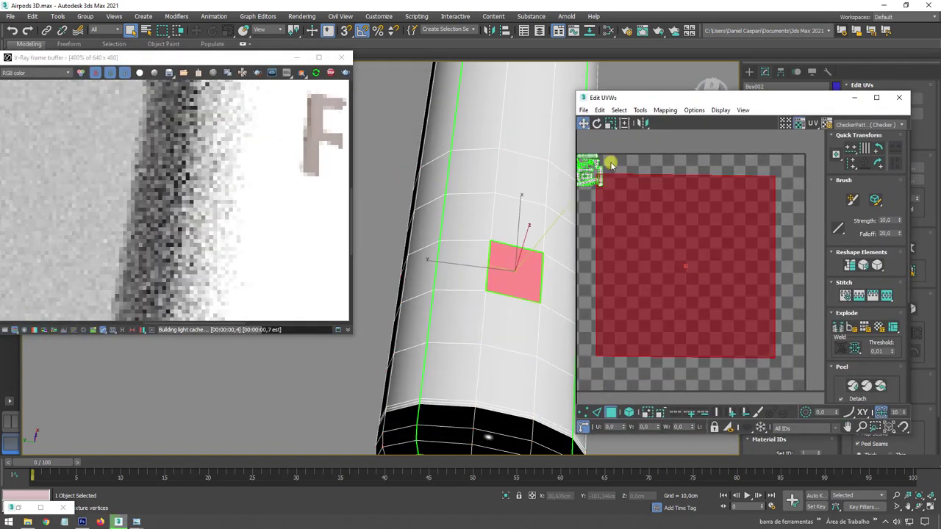
scroll(663, 246, "up", 2)
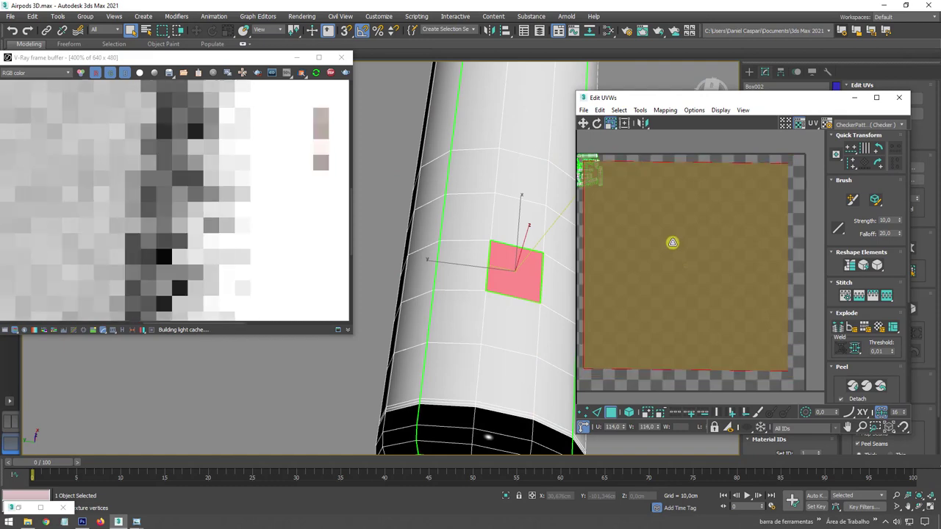
scroll(625, 195, "down", 2)
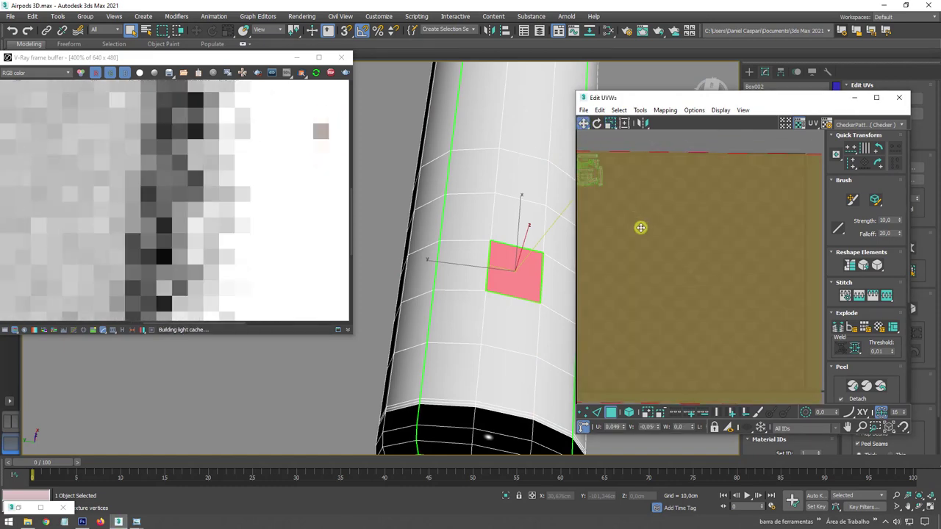
middle_click_drag(639, 233, 654, 227)
- Scale the stem face's UVs to fill the 0–1 tile, then close Edit UVWs
left_click(610, 123)
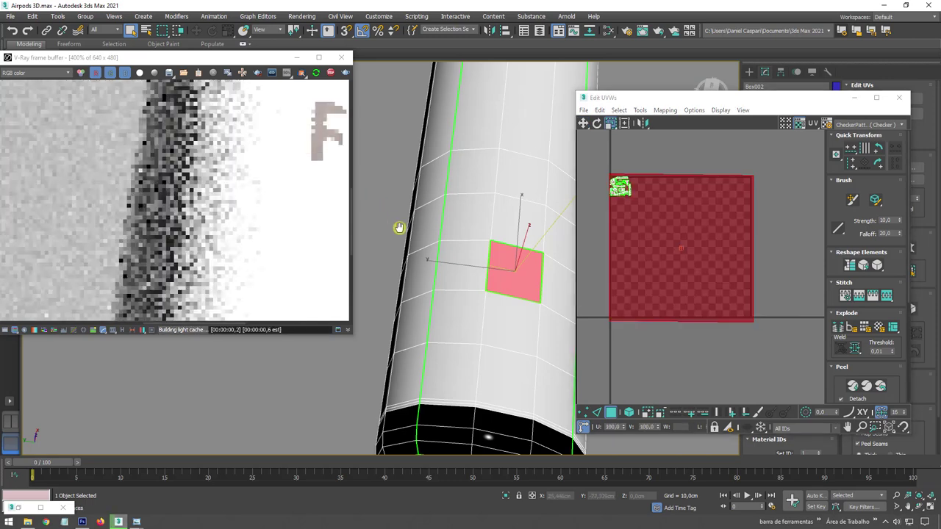
scroll(386, 231, "up", 2)
middle_click_drag(374, 235, 295, 207, "alt")
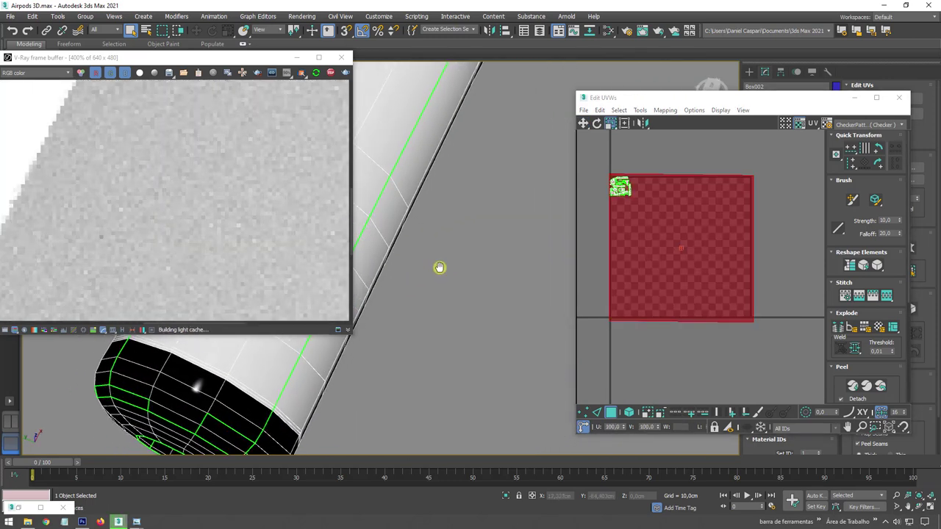
scroll(439, 266, "down", 3)
middle_click_drag(436, 267, 469, 294)
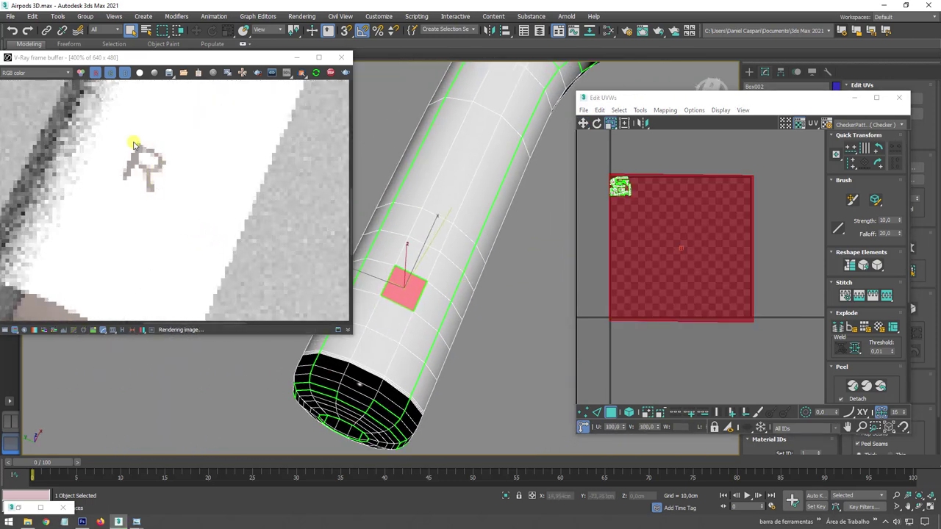
left_click(898, 98)
- Return above Unwrap UVW in the stack and orbit to the earbud head with its R stem
left_click(775, 172)
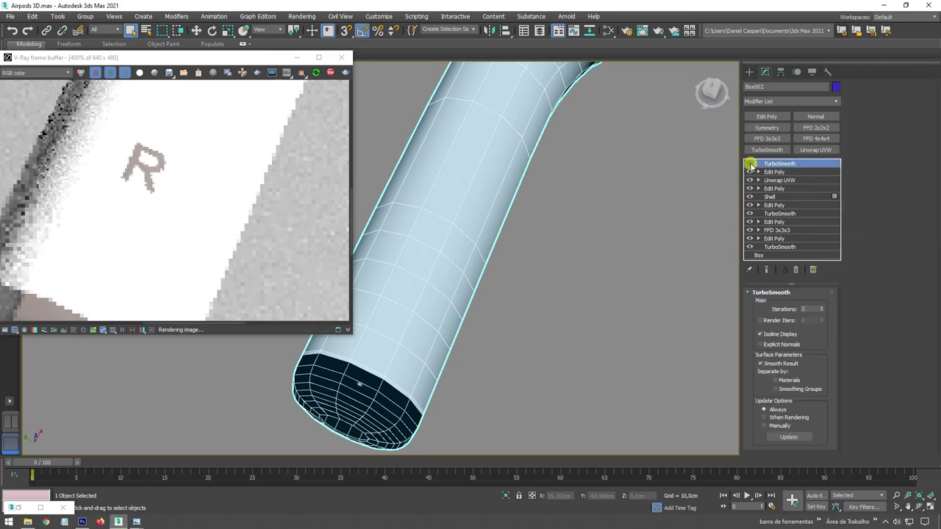
scroll(484, 225, "down", 3)
middle_click_drag(490, 225, 534, 233, "alt")
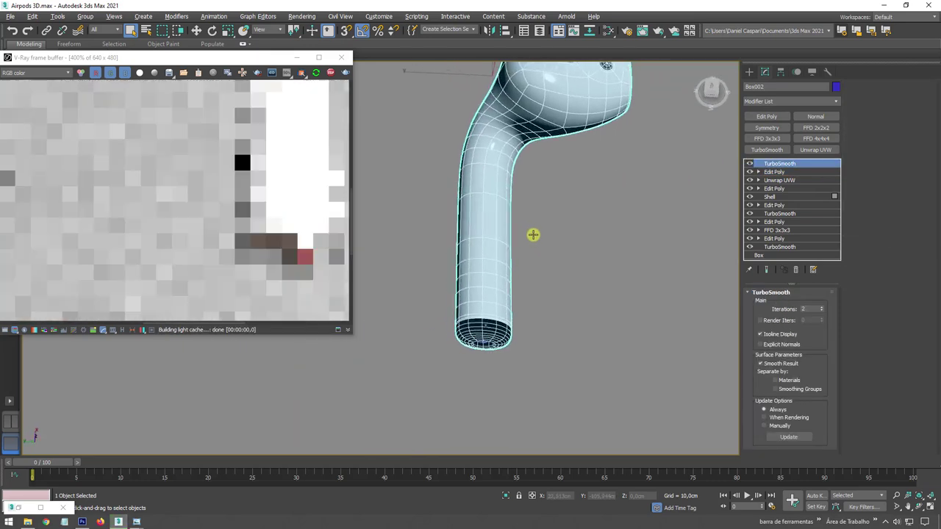
scroll(533, 233, "down", 2)
mouse_move(553, 345)
middle_mouse_down("alt")
mouse_move(610, 355)
mouse_move(515, 321)
middle_mouse_up("alt")
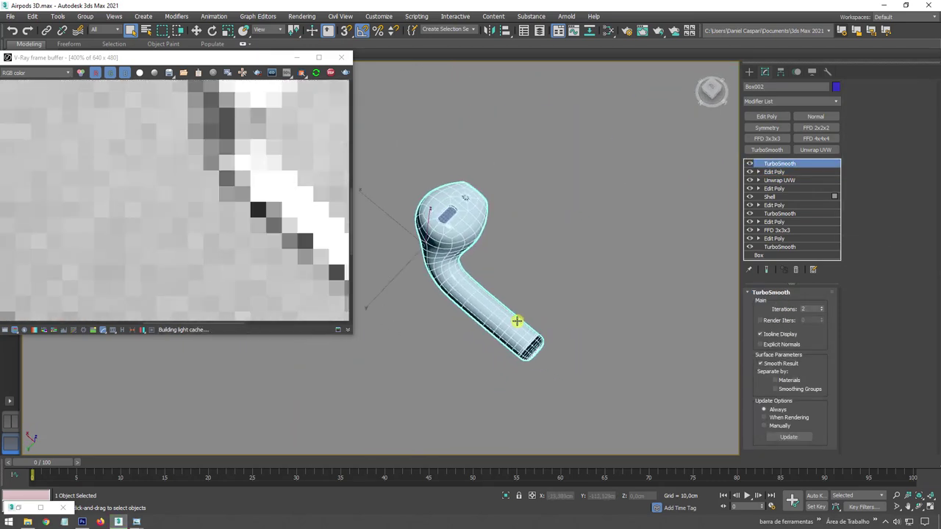
middle_click_drag(424, 249, 294, 227)
scroll(255, 220, "down", 1)
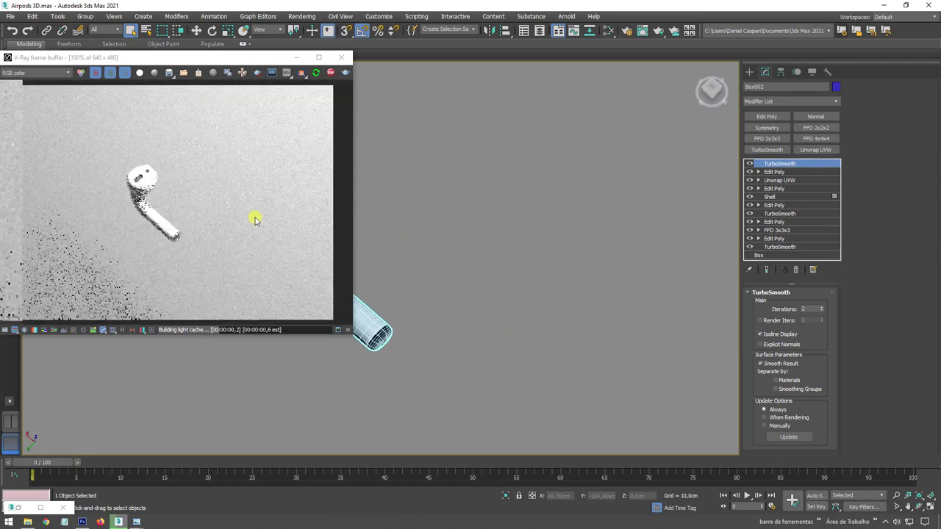
mouse_move(415, 251)
middle_mouse_down("alt")
mouse_move(466, 238)
mouse_move(360, 252)
mouse_move(493, 280)
mouse_move(446, 275)
mouse_move(504, 310)
mouse_move(540, 279)
mouse_move(540, 220)
middle_mouse_up("alt")
scroll(465, 277, "up", 3)
- Frame the AirPod and rotate it 30° about its Y axis
key("w")
middle_click_drag(508, 295, 538, 266, "alt")
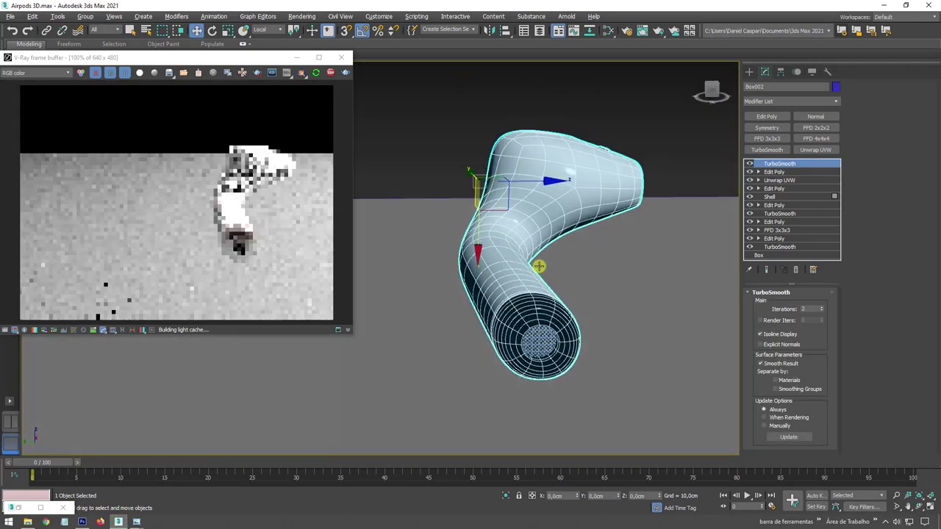
key("z")
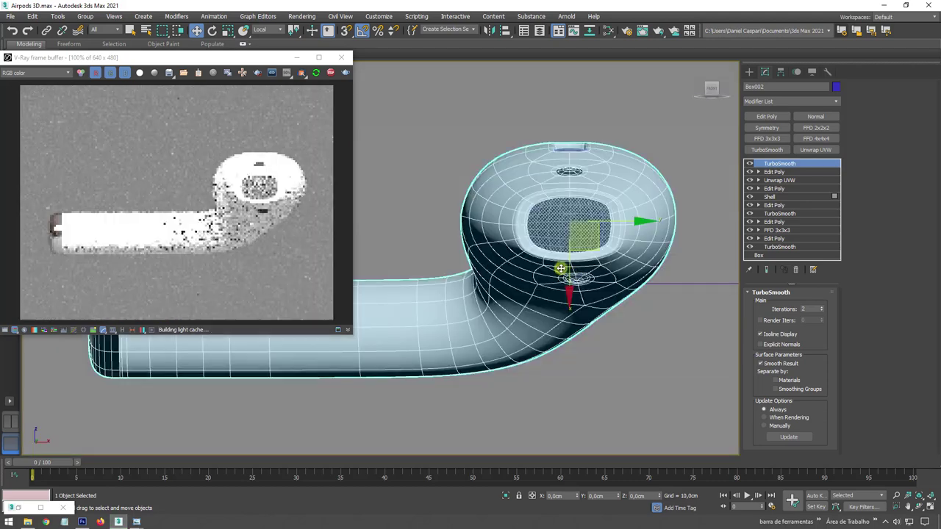
scroll(598, 199, "down", 3)
key("e")
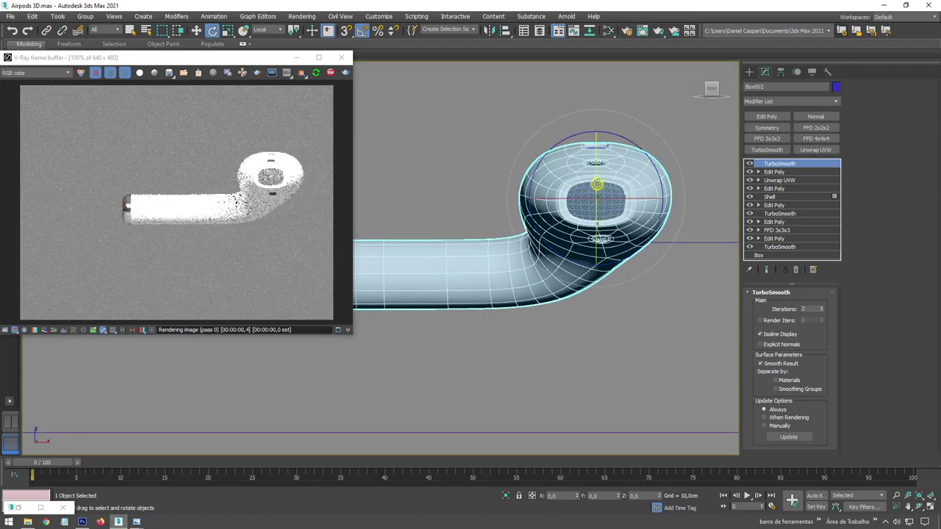
left_click_drag(597, 183, 595, 197)
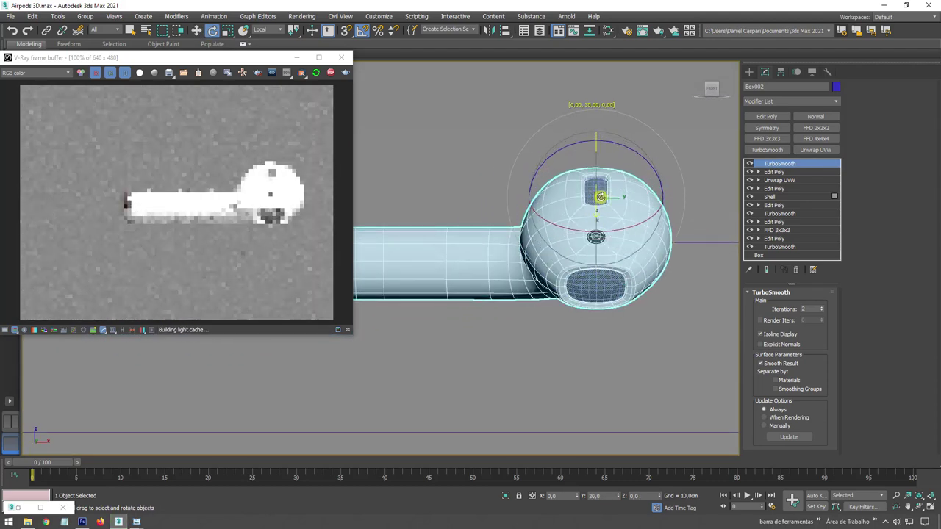
- With the View reference coordinate system, move the AirPod lower in the scene
key("w")
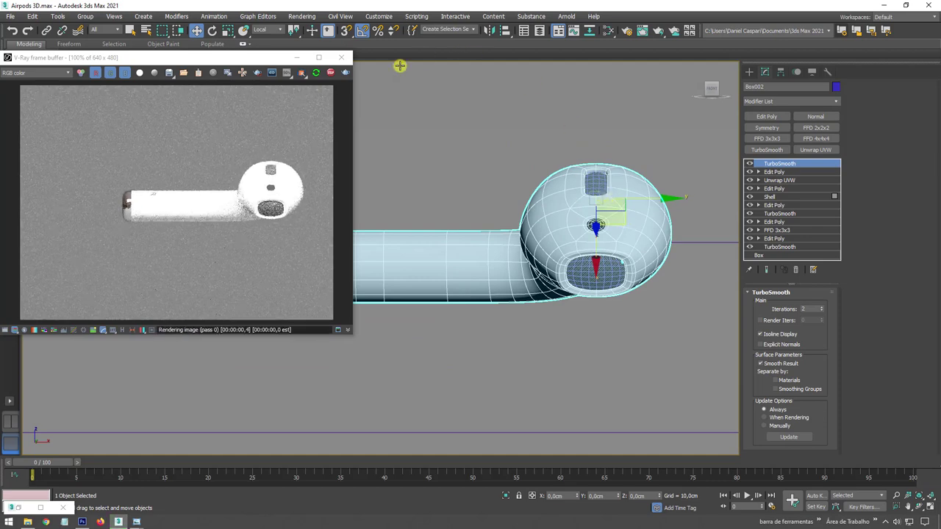
left_click(270, 33)
left_click(266, 41)
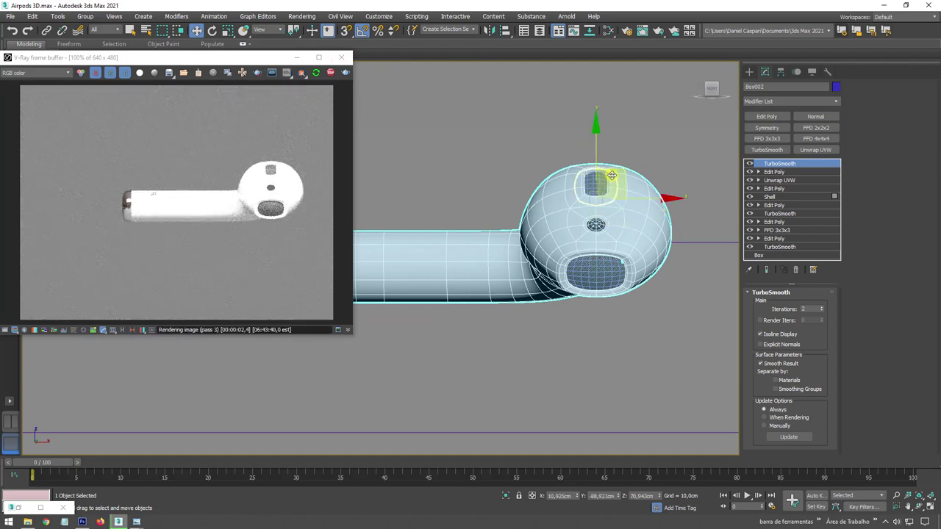
left_click_drag(623, 210, 651, 138)
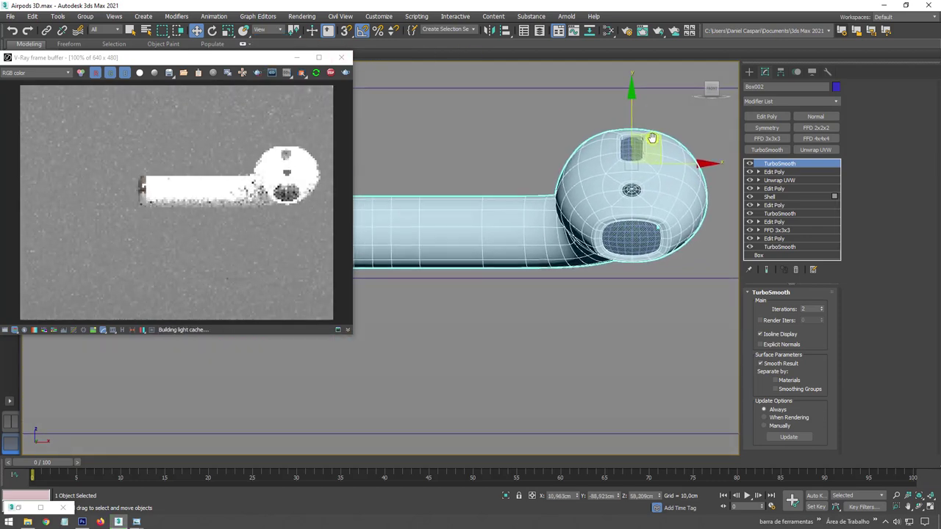
left_click_drag(652, 139, 655, 269)
scroll(650, 300, "up", 3)
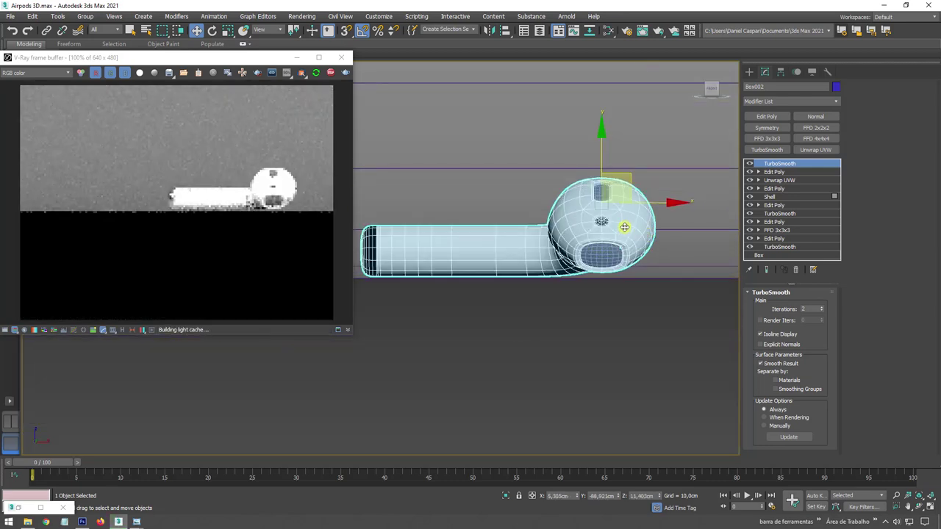
- Tilt the AirPod an extra 1.5° about Y and view it three-quarter
key("e")
left_click_drag(601, 220, 601, 225)
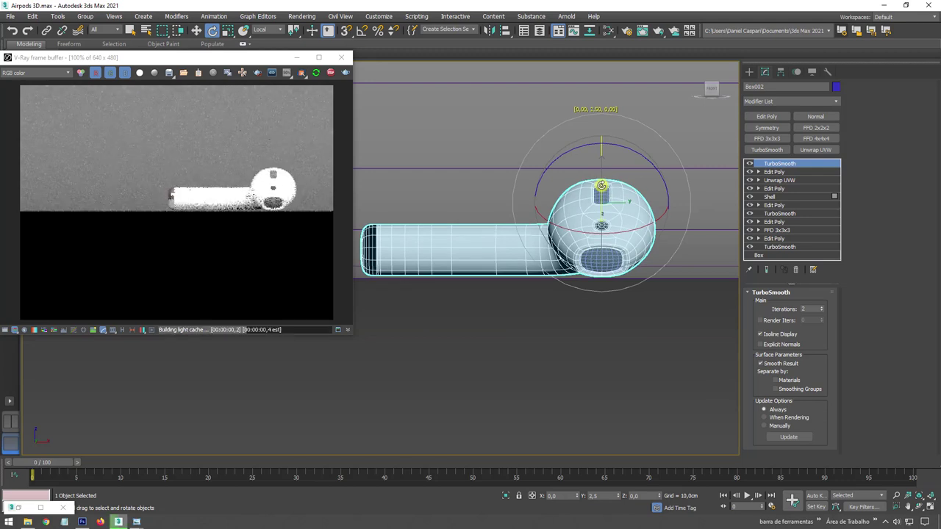
left_click_drag(601, 186, 602, 185)
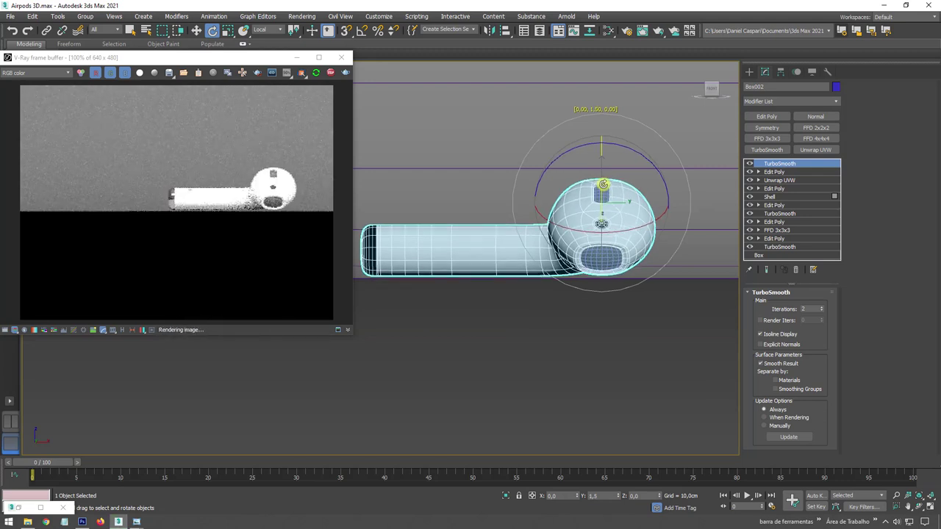
key("w")
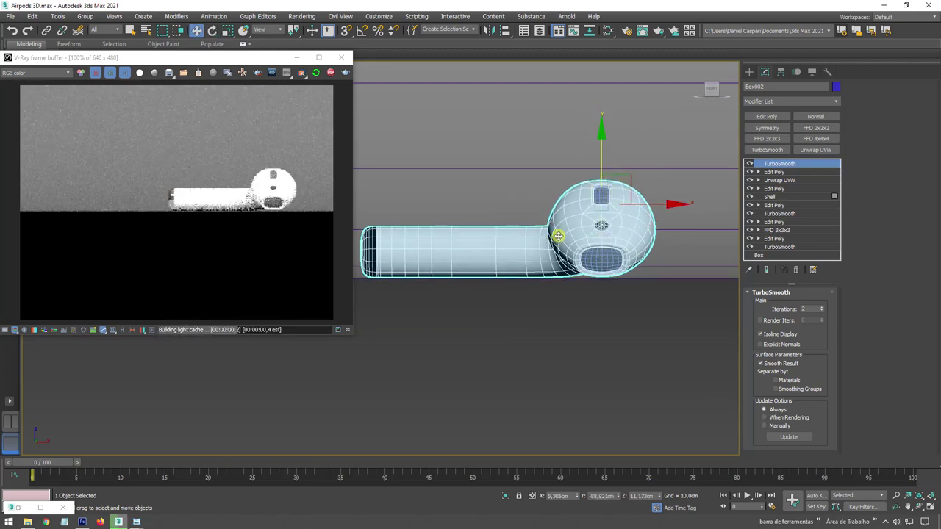
scroll(544, 269, "up", 1)
scroll(544, 269, "up", 5)
scroll(546, 269, "down", 3)
scroll(607, 288, "down", 1)
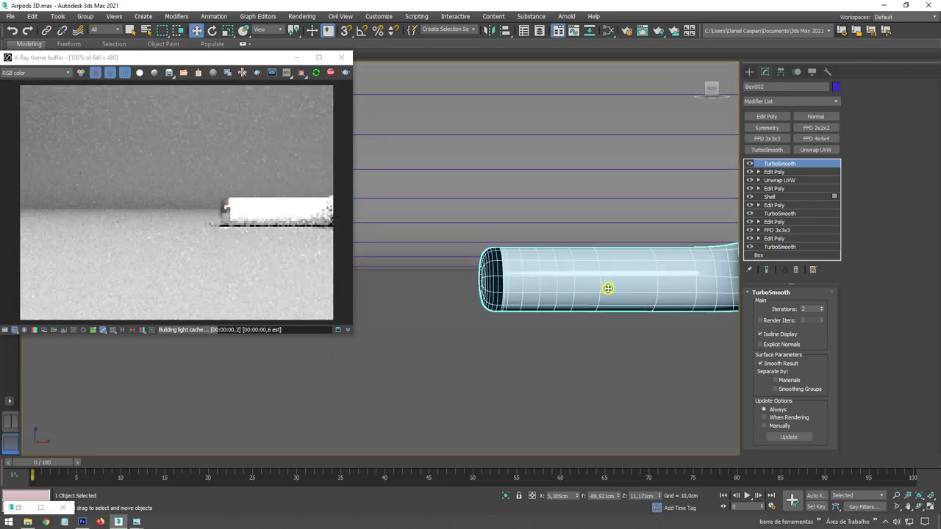
scroll(608, 288, "down", 3)
mouse_move(519, 298)
middle_mouse_down("alt")
mouse_move(559, 330)
mouse_move(577, 282)
mouse_move(540, 275)
mouse_move(506, 294)
mouse_move(581, 267)
mouse_move(627, 175)
middle_mouse_up("alt")
scroll(506, 296, "down", 2)
scroll(506, 297, "down", 3)
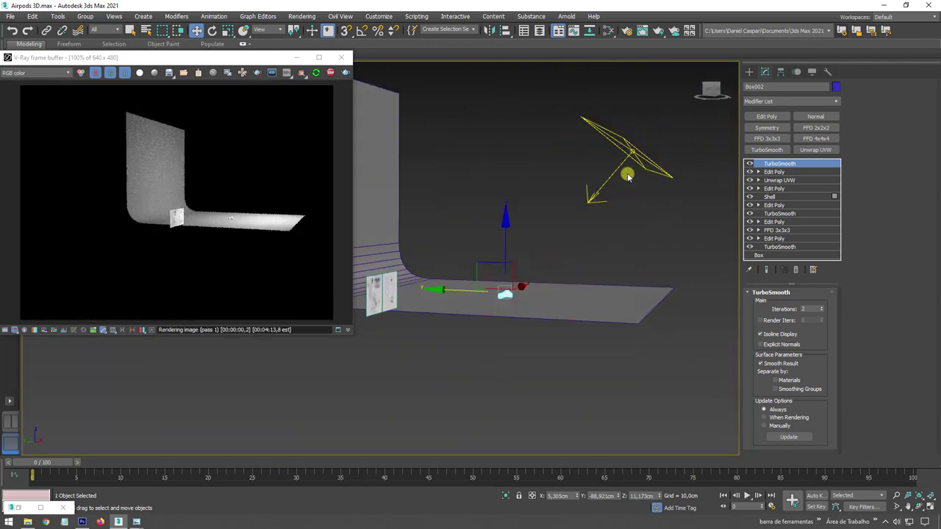
- Lower VRayLight001's multiplier from 22 to 10 and bring up the V-Ray light types
left_click(627, 175)
mouse_move(683, 241)
middle_mouse_down("alt")
mouse_move(664, 248)
mouse_move(705, 287)
middle_mouse_up("alt")
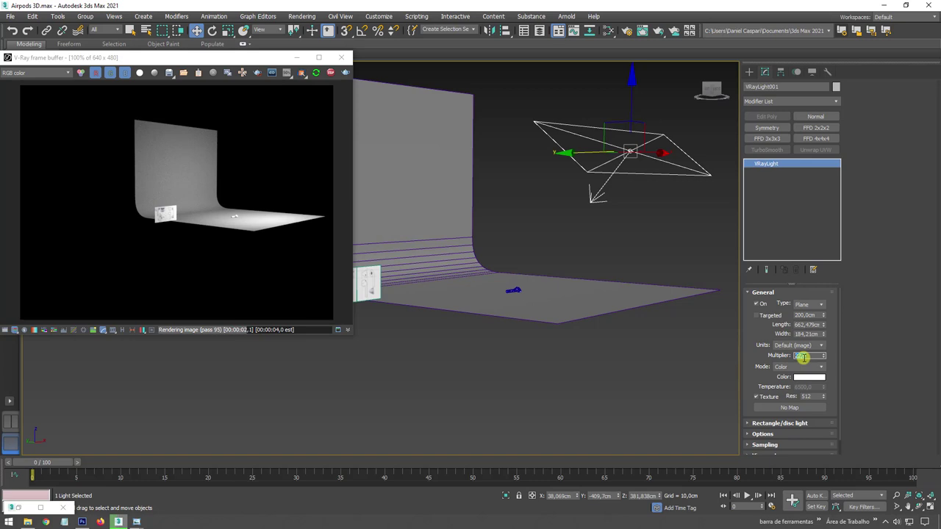
type("15")
key("Return")
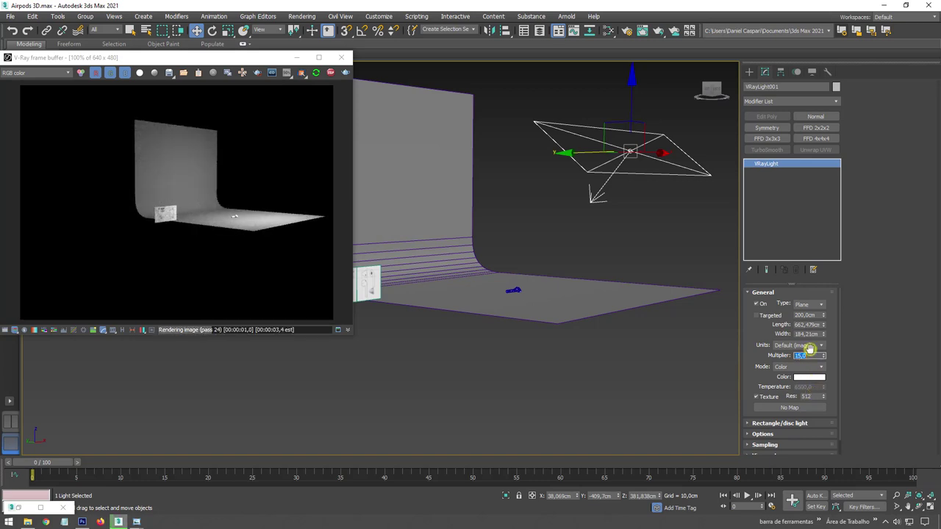
mouse_move(595, 310)
middle_mouse_down("alt")
mouse_move(539, 301)
mouse_move(521, 316)
middle_mouse_up("alt")
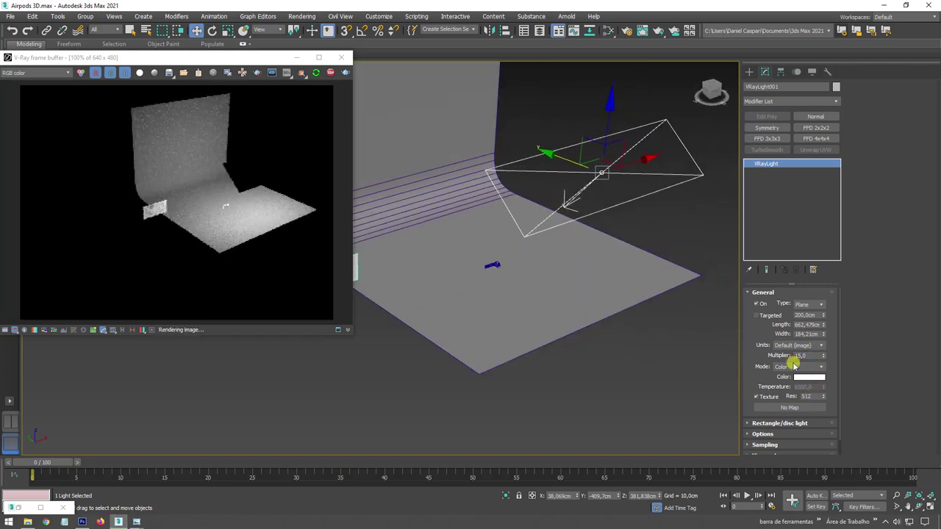
type("10")
key("Return")
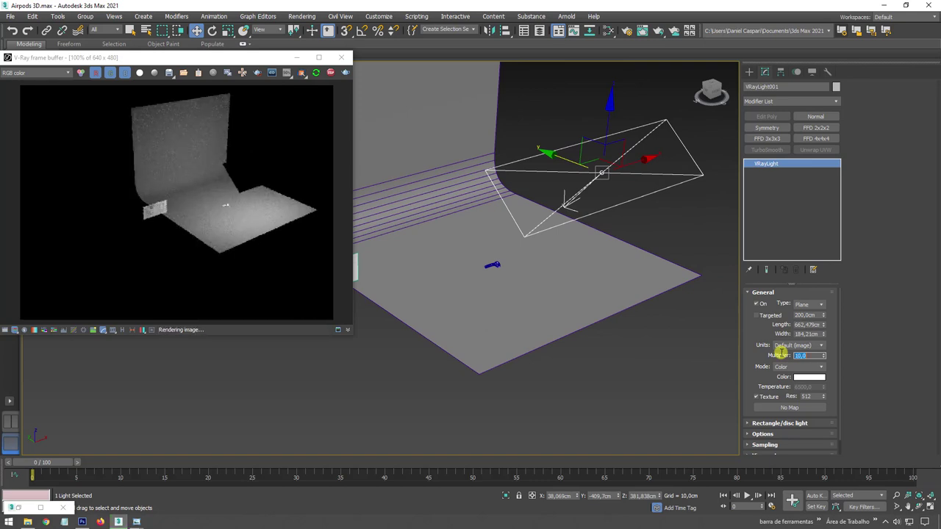
middle_click_drag(609, 210, 772, 96, "alt")
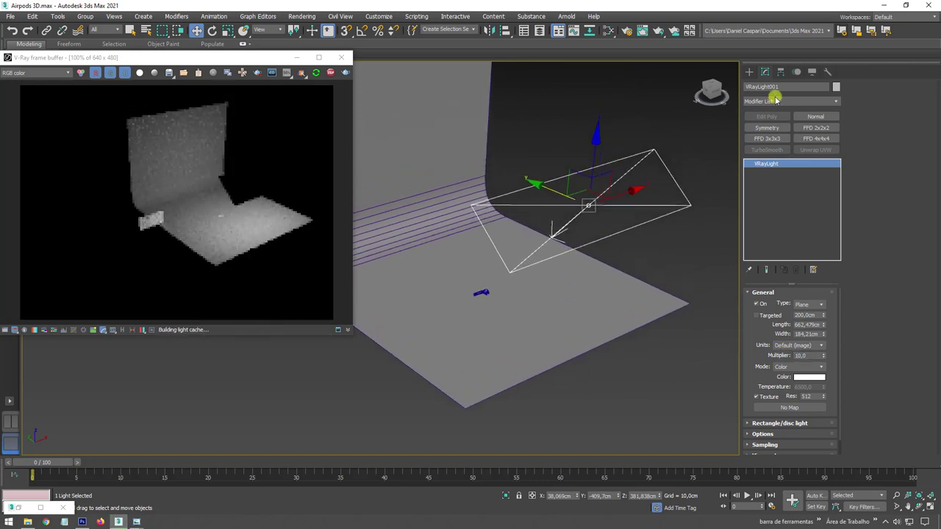
left_click(748, 73)
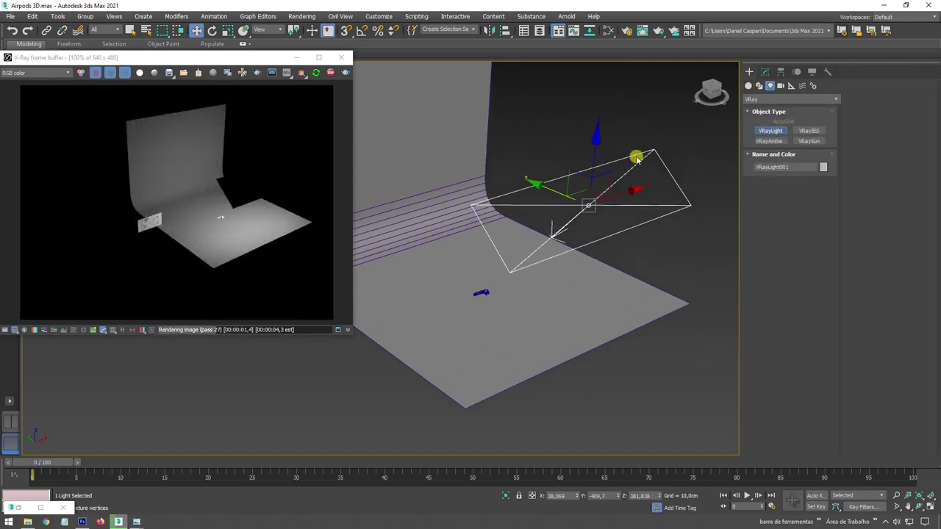
- Draw plane light VRayLight002 above the floor and tilt it toward the backdrop corner
mouse_move(637, 159)
middle_mouse_down("alt")
mouse_move(636, 189)
mouse_move(607, 185)
middle_mouse_up("alt")
left_click_drag(554, 132, 646, 174)
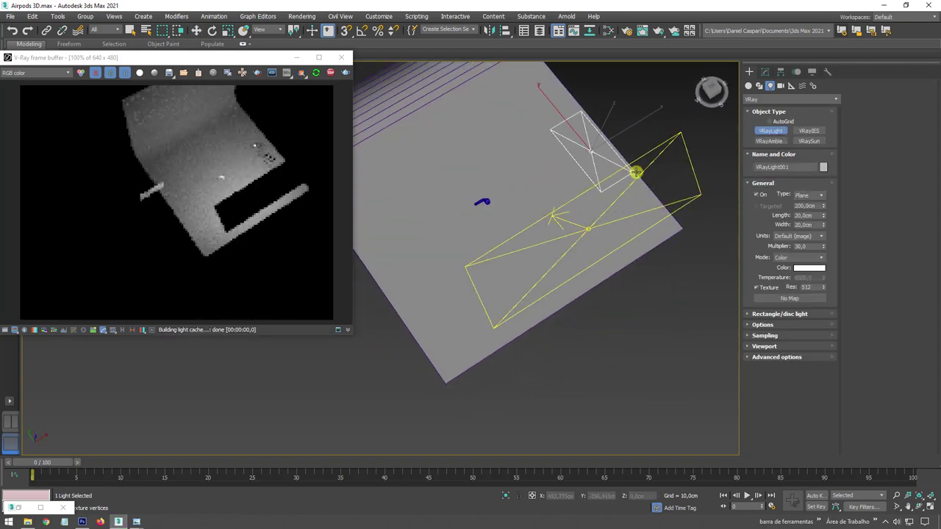
key("w")
middle_click_drag(604, 159, 620, 115, "alt")
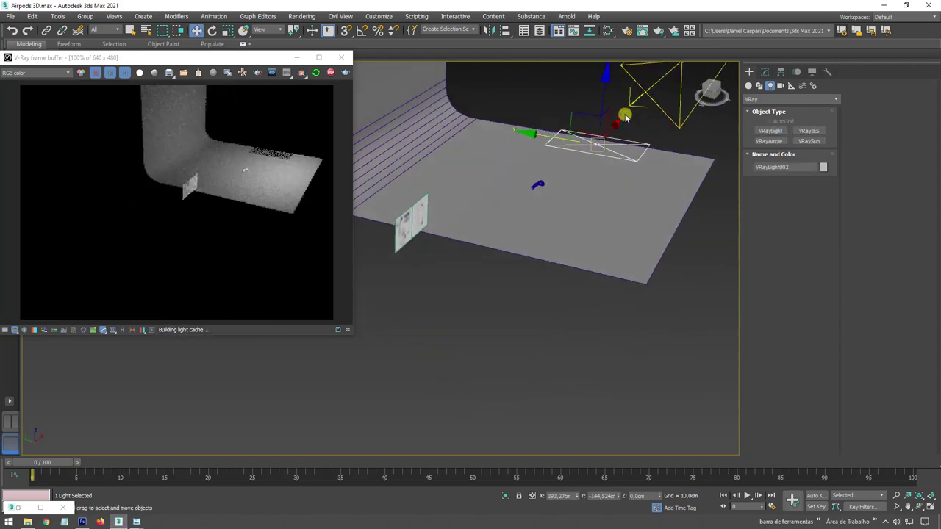
key("e")
left_click_drag(599, 83, 620, 53)
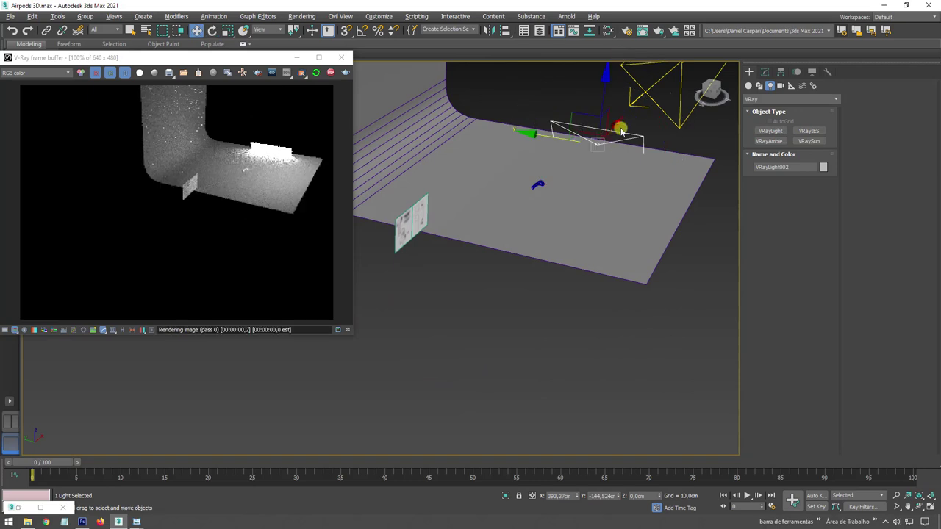
key("w")
mouse_move(619, 118)
middle_mouse_down("alt")
mouse_move(619, 146)
mouse_move(592, 126)
mouse_move(609, 152)
middle_mouse_up("alt")
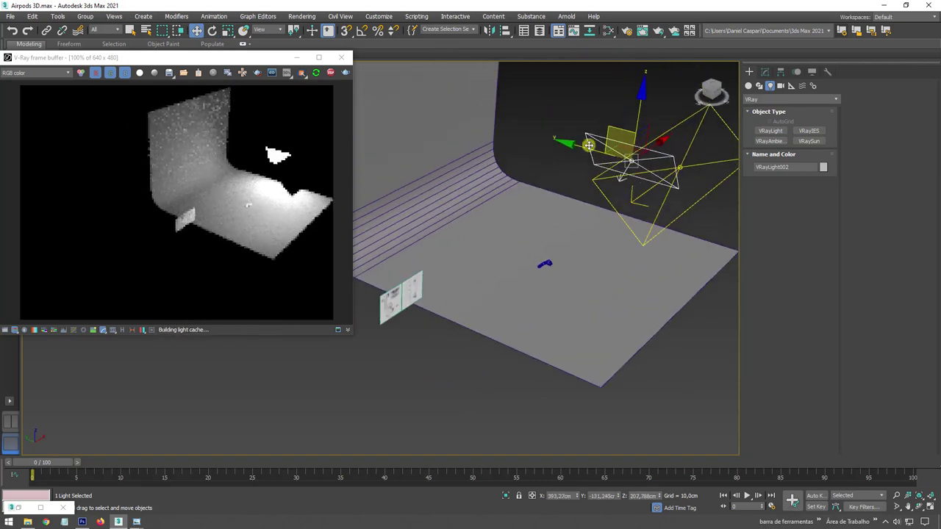
scroll(609, 151, "up", 3)
- Tint VRayLight002 a warm cream colour
left_click(764, 71)
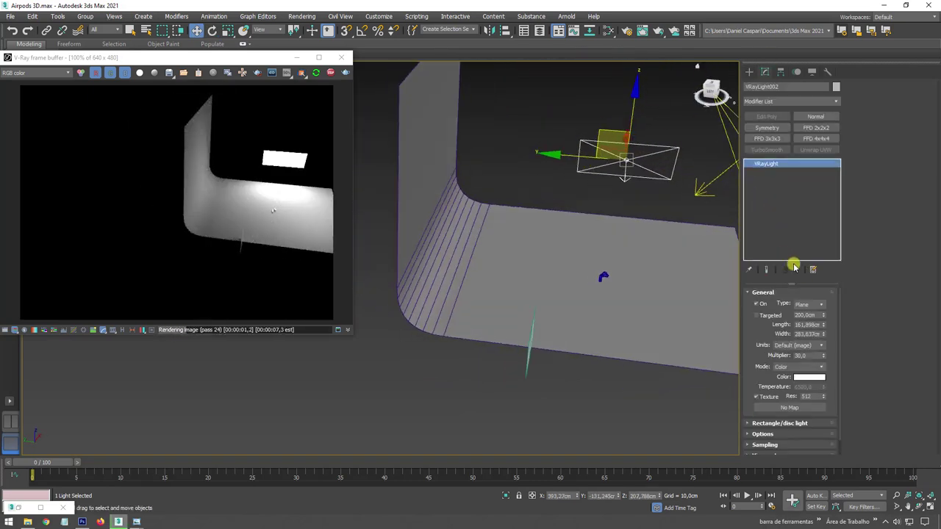
left_click(809, 378)
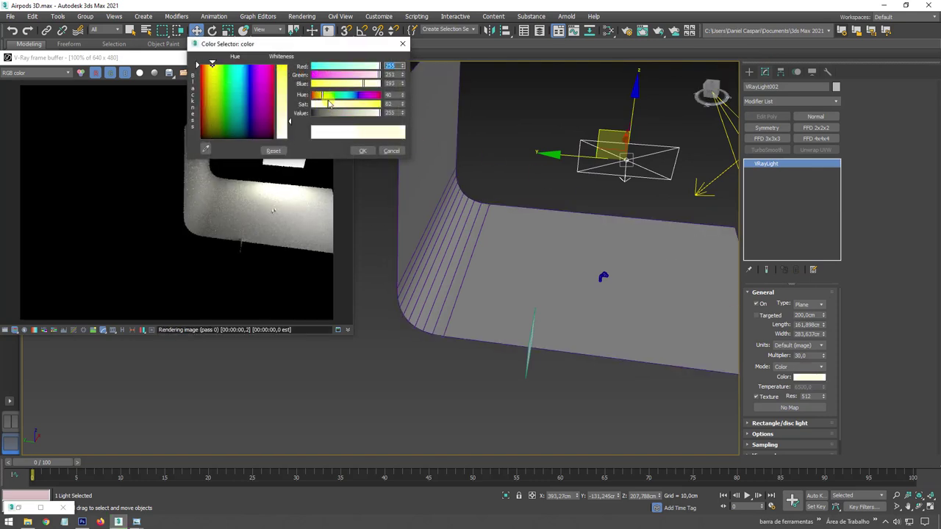
left_click(361, 150)
middle_click_drag(634, 254, 621, 157, "alt")
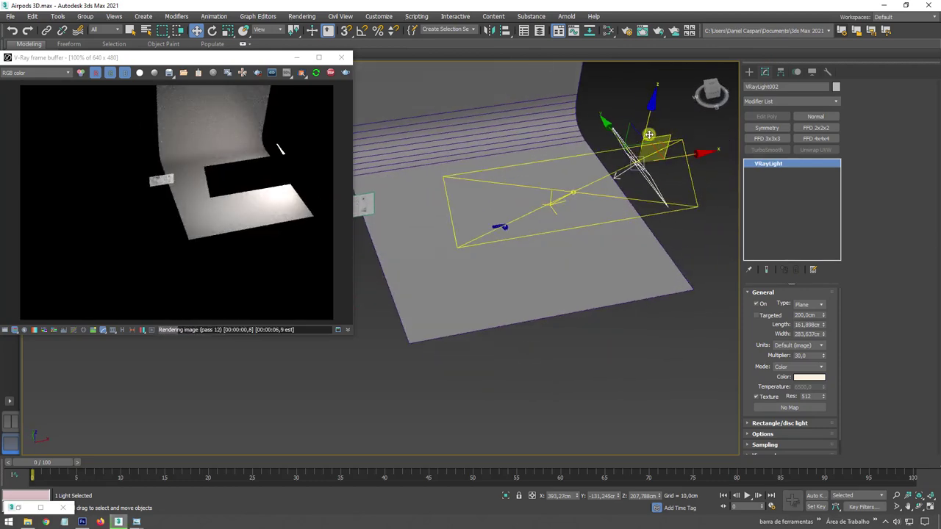
- Clone the light to the left as VRayLight003
left_click_drag(649, 134, 381, 146, "shift")
left_click(479, 301)
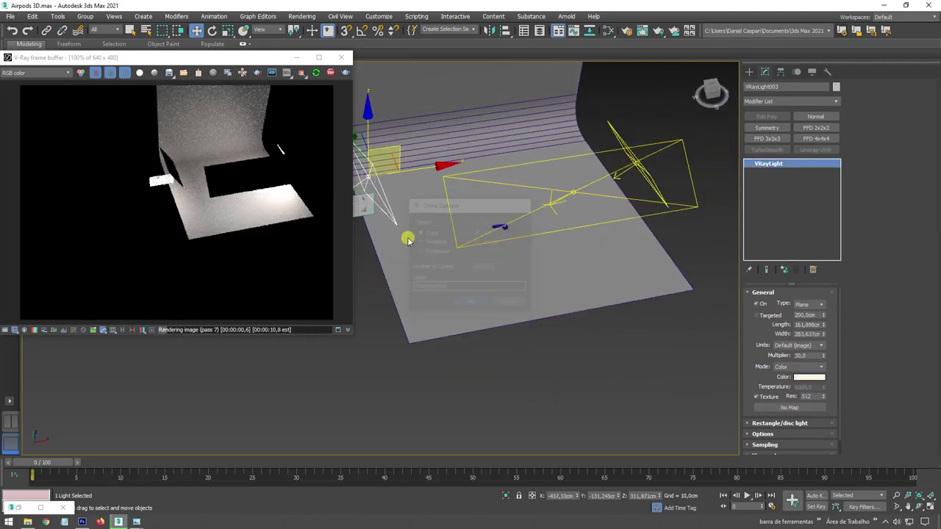
scroll(514, 235, "up", 5)
scroll(470, 235, "down", 5)
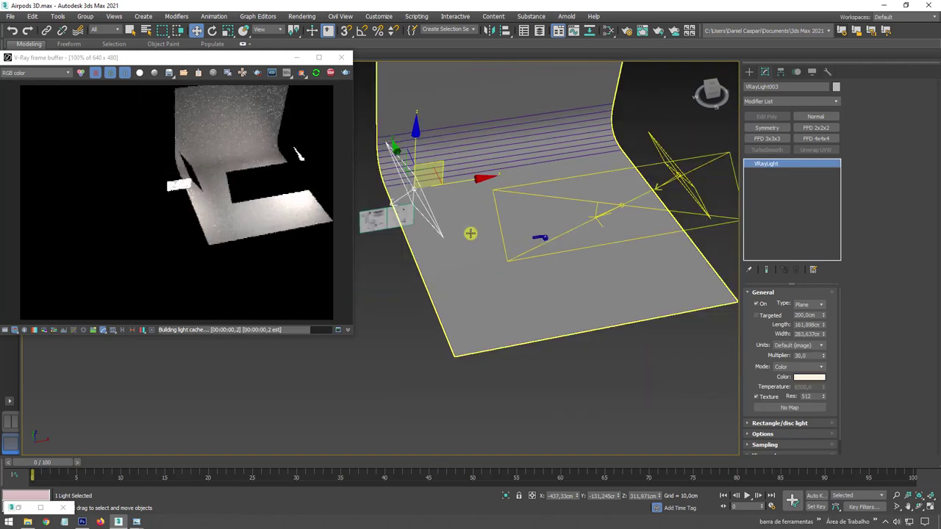
- Turn VRayLight003 about 178° in View coordinates and lower it toward the floor
key("e")
left_click(272, 30)
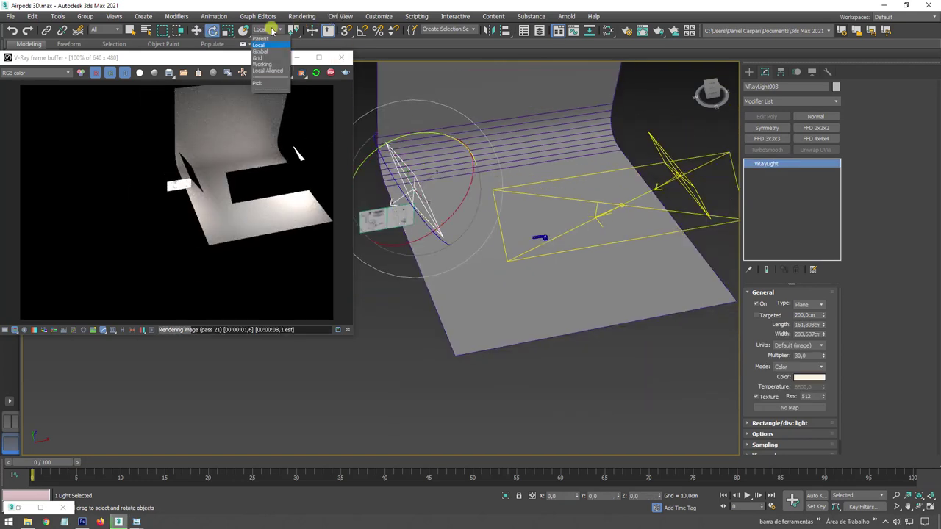
left_click(266, 38)
mouse_move(412, 228)
left_mouse_down()
mouse_move(575, 215)
mouse_move(563, 203)
left_mouse_up()
key("w")
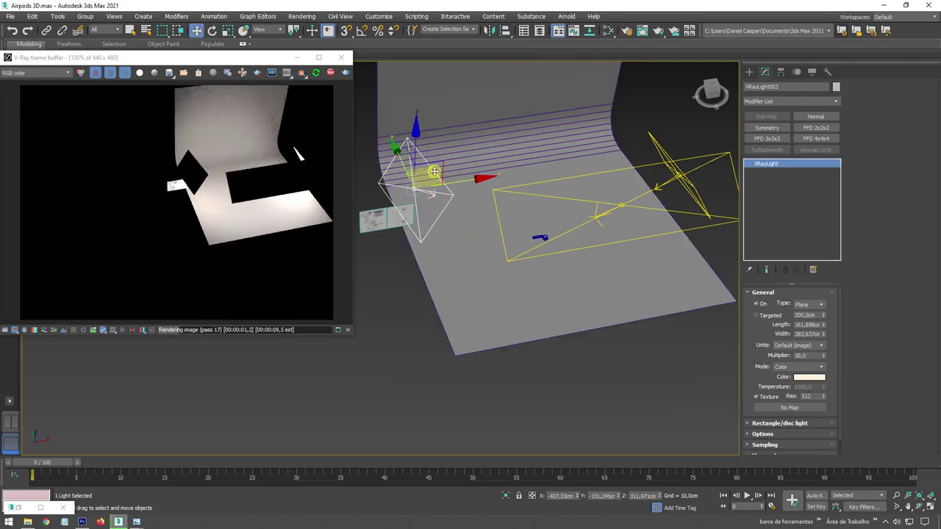
left_click_drag(432, 173, 432, 217)
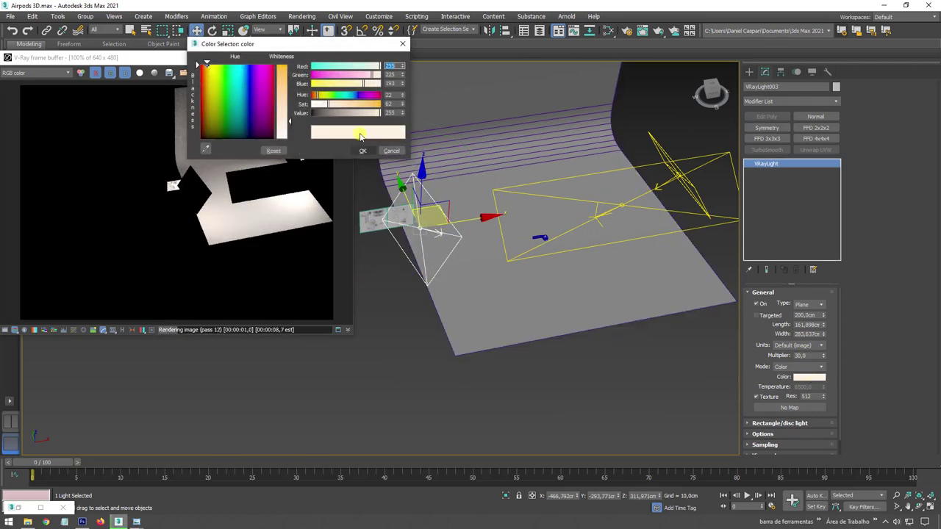
- Set VRayLight003's colour hue to 144 for a light blue tint
left_click_drag(319, 101, 351, 101)
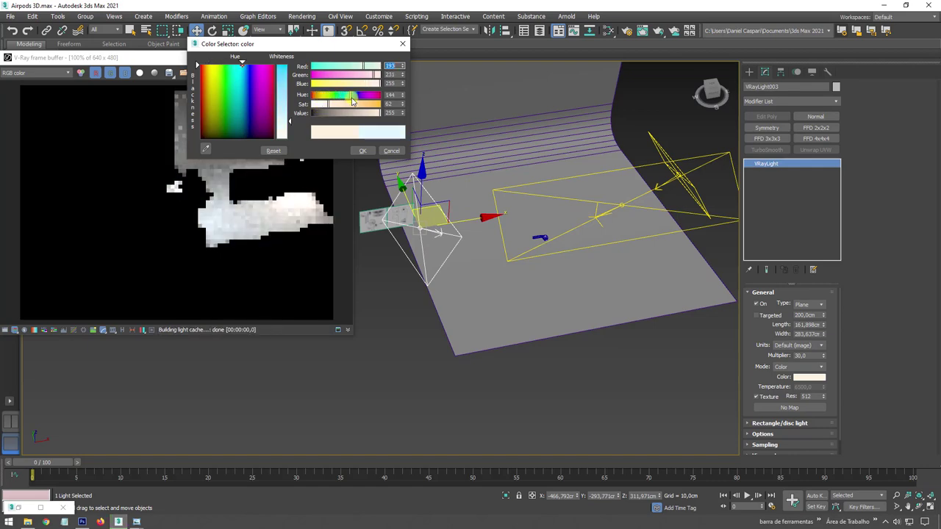
left_click(362, 150)
mouse_move(586, 253)
middle_mouse_down("alt")
mouse_move(645, 134)
mouse_move(626, 213)
mouse_move(581, 177)
middle_mouse_up("alt")
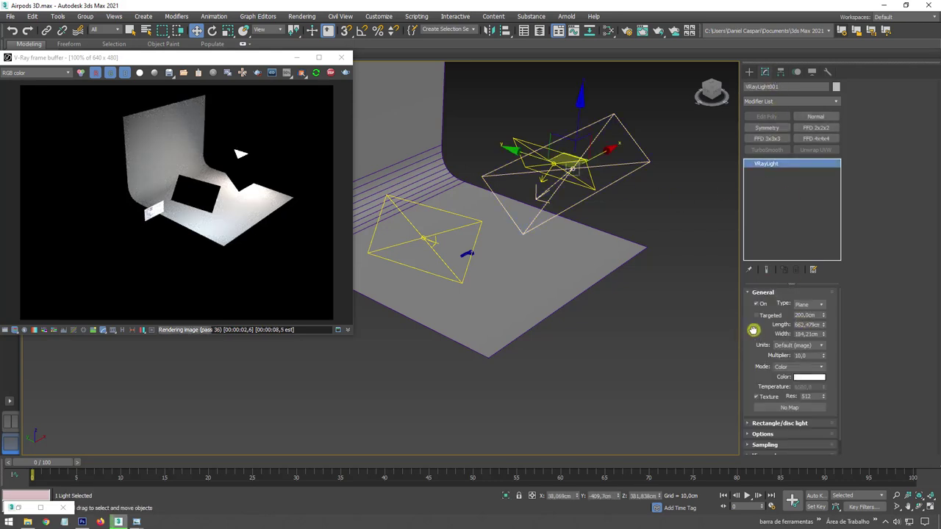
- Make VRayLight003 Invisible in its Options settings
scroll(753, 329, "down", 2)
left_click(757, 416)
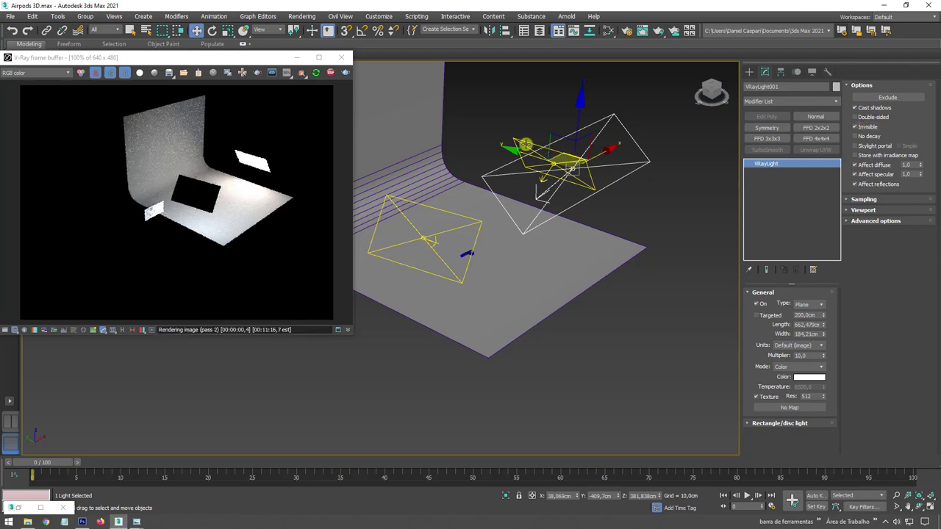
left_click(566, 180)
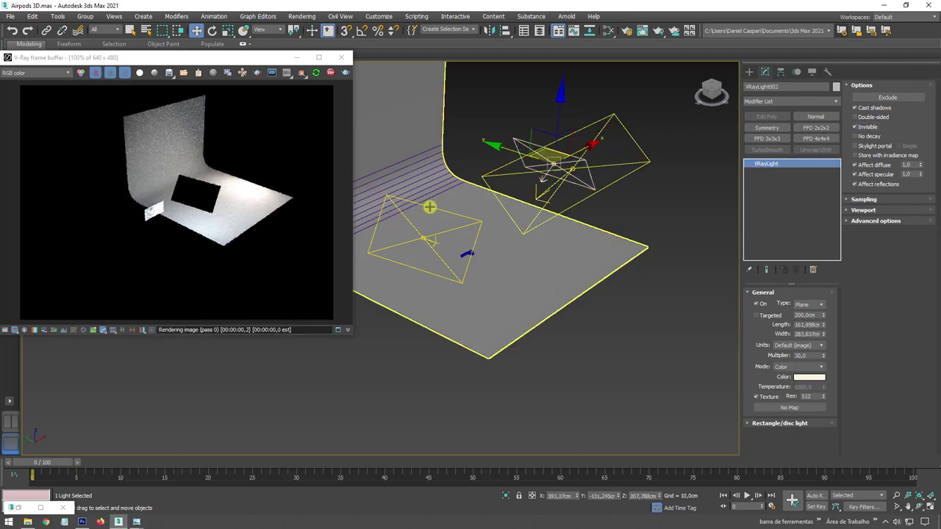
left_click(448, 209)
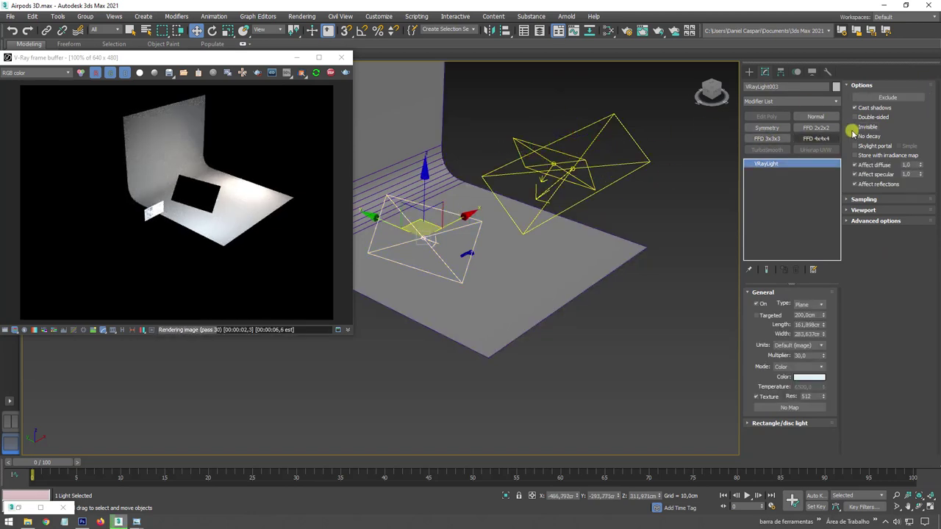
left_click(860, 127)
- Select the AirPod Box002 and zoom the view onto its stem
mouse_move(573, 238)
middle_mouse_down("alt")
mouse_move(535, 237)
mouse_move(544, 296)
mouse_move(510, 305)
mouse_move(546, 315)
mouse_move(523, 296)
middle_mouse_up("alt")
left_click(545, 296)
key("z")
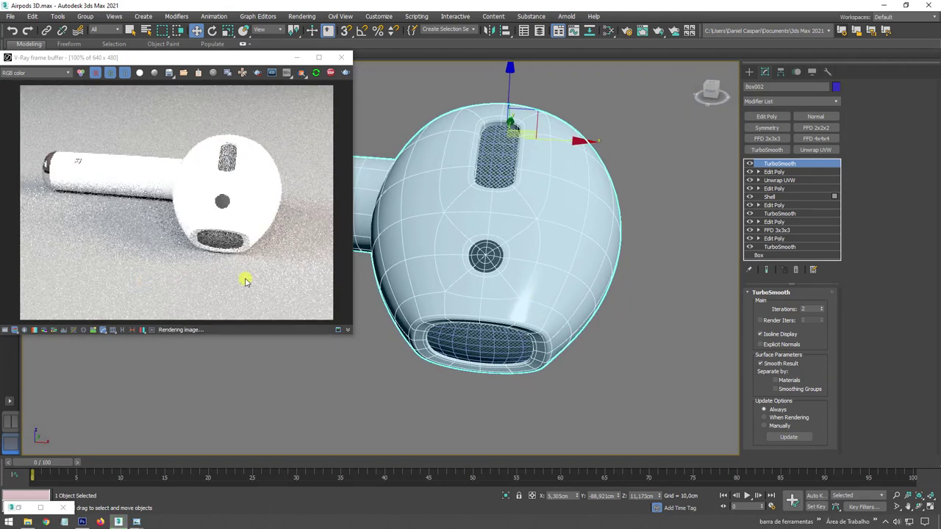
mouse_move(412, 287)
middle_mouse_down("alt")
mouse_move(470, 283)
mouse_move(521, 308)
mouse_move(613, 309)
mouse_move(571, 310)
middle_mouse_up("alt")
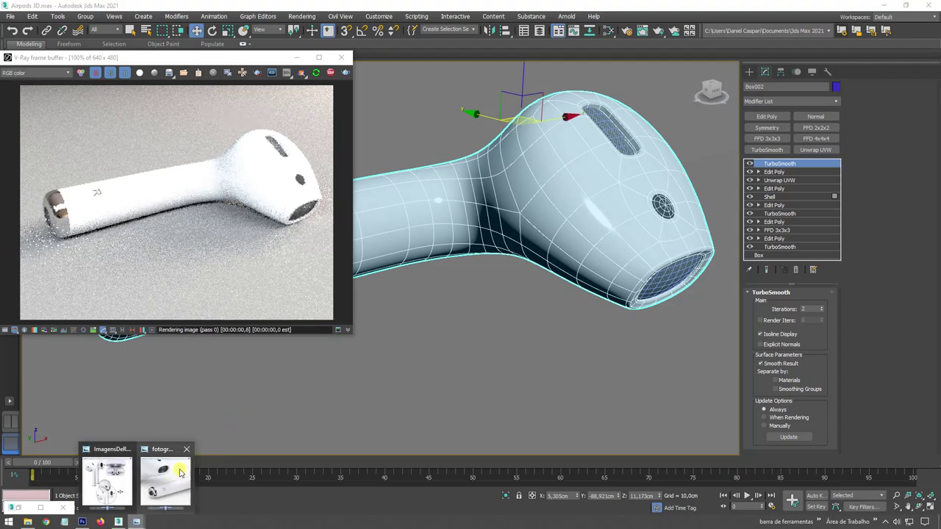
left_click(176, 476)
scroll(528, 278, "up", 2)
scroll(529, 277, "down", 1)
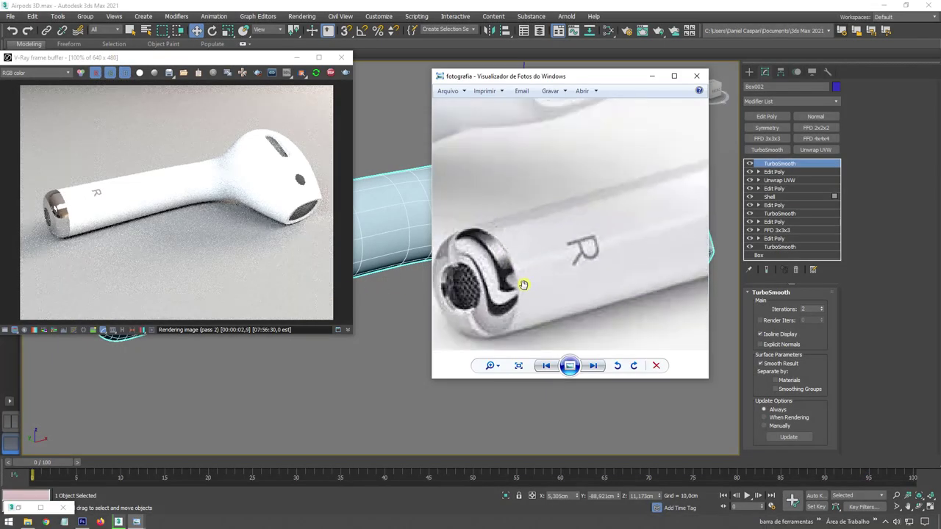
left_click(648, 79)
middle_click_drag(559, 220, 581, 242, "alt")
scroll(573, 264, "down", 4)
mouse_move(588, 309)
middle_mouse_down()
mouse_move(566, 279)
mouse_move(571, 273)
middle_mouse_up()
scroll(565, 279, "up", 3)
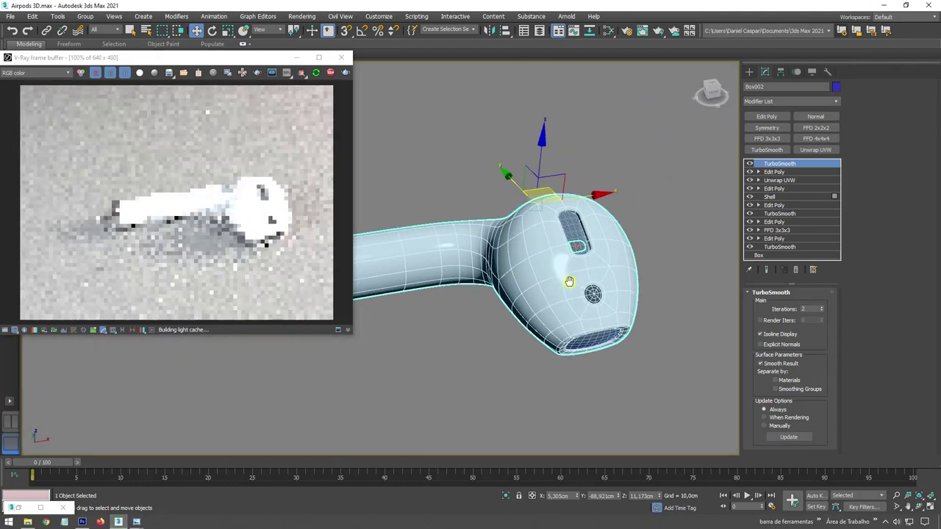
- Move VRayLight001 up and to the left above the backdrop
scroll(638, 292, "down", 3)
mouse_move(638, 291)
middle_mouse_down("alt")
mouse_move(615, 273)
mouse_move(524, 272)
mouse_move(604, 273)
mouse_move(535, 239)
mouse_move(566, 247)
mouse_move(638, 154)
middle_mouse_up("alt")
left_click(603, 184)
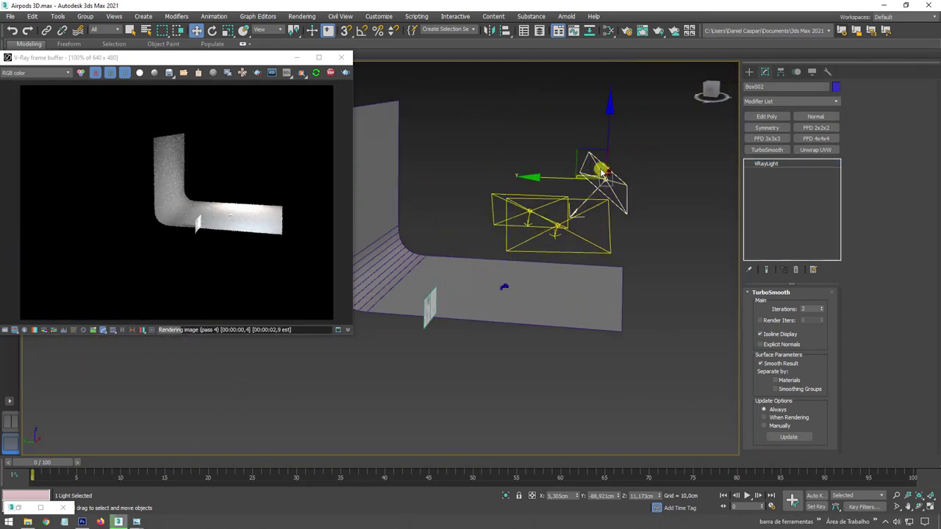
left_click_drag(603, 184, 450, 110)
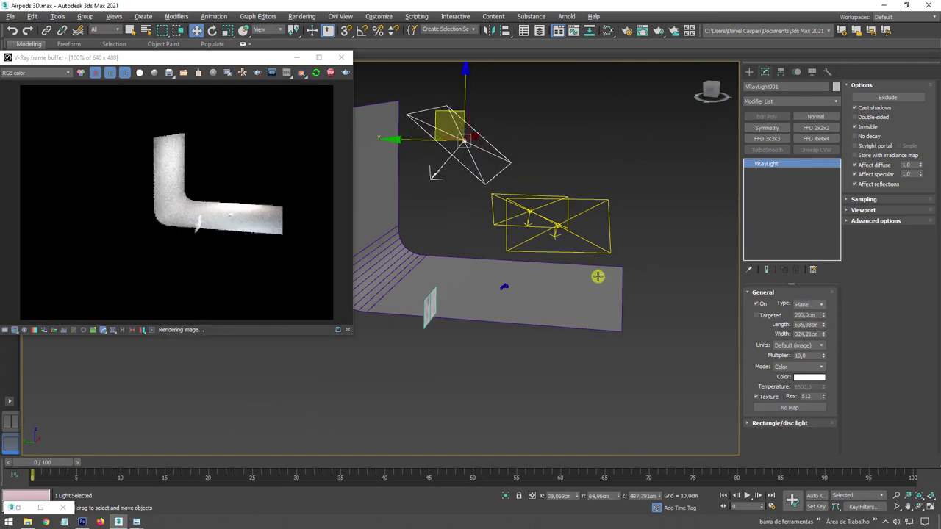
- Set VRayLight001's Multiplier to 14
mouse_move(597, 276)
middle_mouse_down("alt")
mouse_move(507, 284)
mouse_move(466, 269)
middle_mouse_up("alt")
scroll(414, 299, "up", 2)
scroll(447, 300, "up", 5)
scroll(448, 300, "up", 3)
scroll(517, 330, "up", 2)
scroll(533, 308, "up", 2)
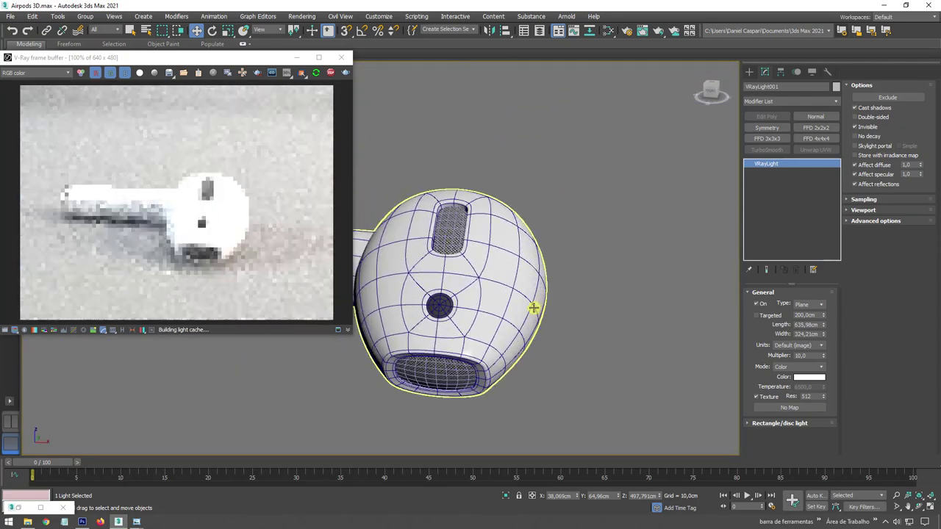
mouse_move(533, 308)
middle_mouse_down("alt")
mouse_move(544, 300)
mouse_move(552, 311)
mouse_move(846, 355)
middle_mouse_up("alt")
scroll(573, 309, "down", 2)
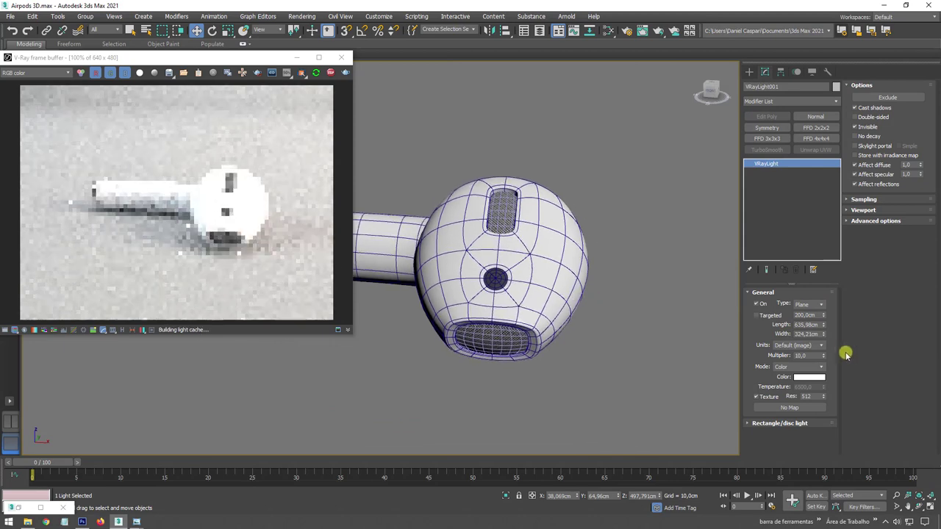
left_click_drag(821, 356, 824, 355)
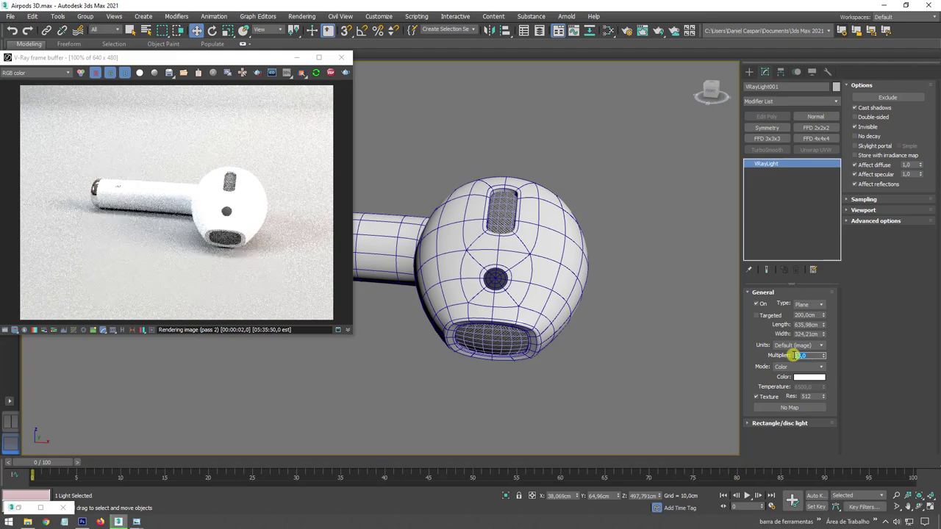
type("14")
key("Return")
- Select the AirPod and orbit and zoom around it for the re-render
left_click(500, 276)
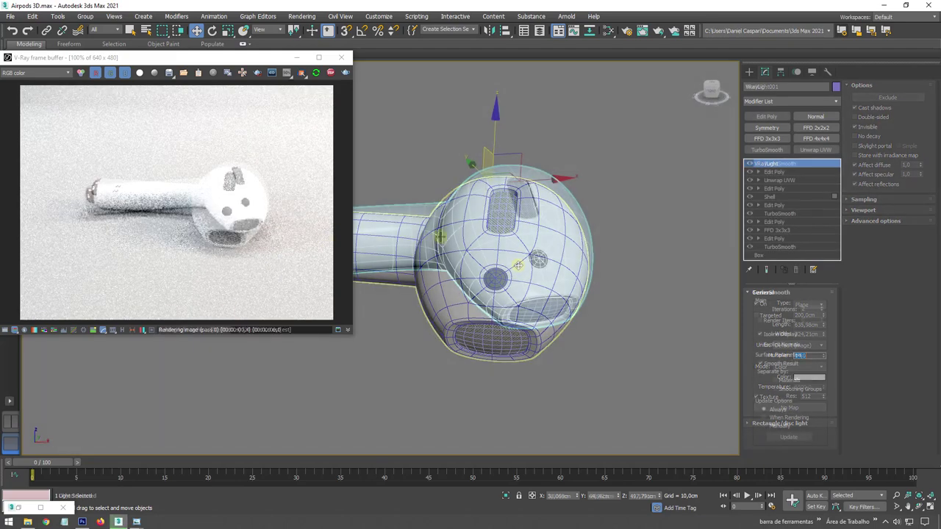
mouse_move(499, 275)
middle_mouse_down("alt")
mouse_move(503, 301)
mouse_move(612, 325)
mouse_move(250, 274)
middle_mouse_up("alt")
scroll(448, 316, "up", 2)
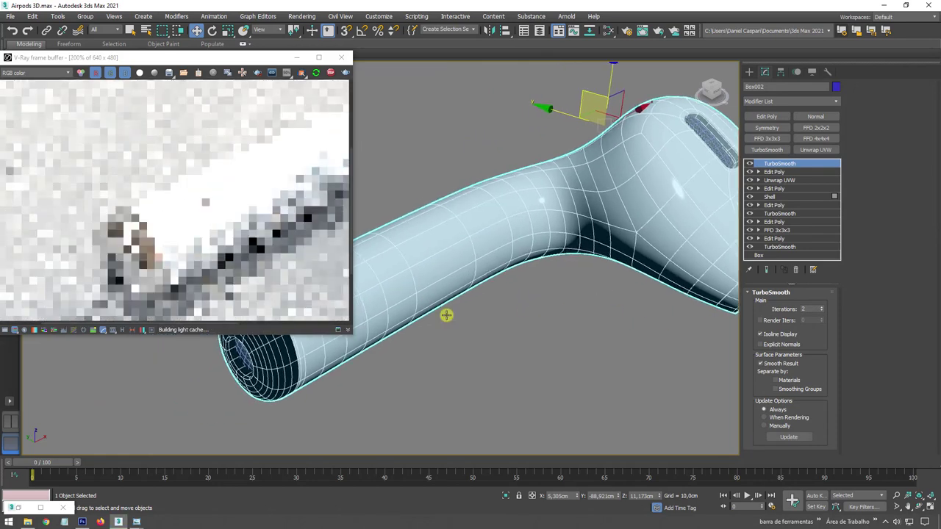
scroll(377, 301, "up", 2)
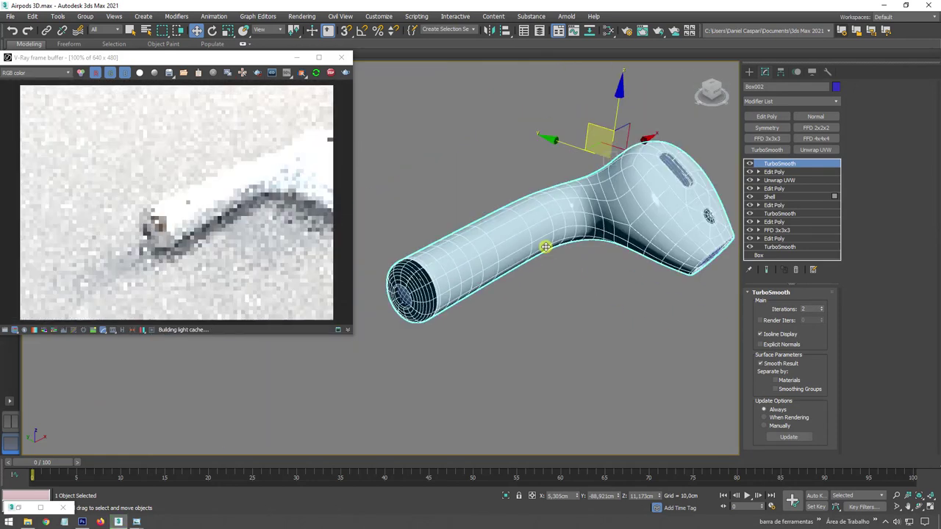
scroll(544, 246, "down", 4)
scroll(536, 276, "down", 2)
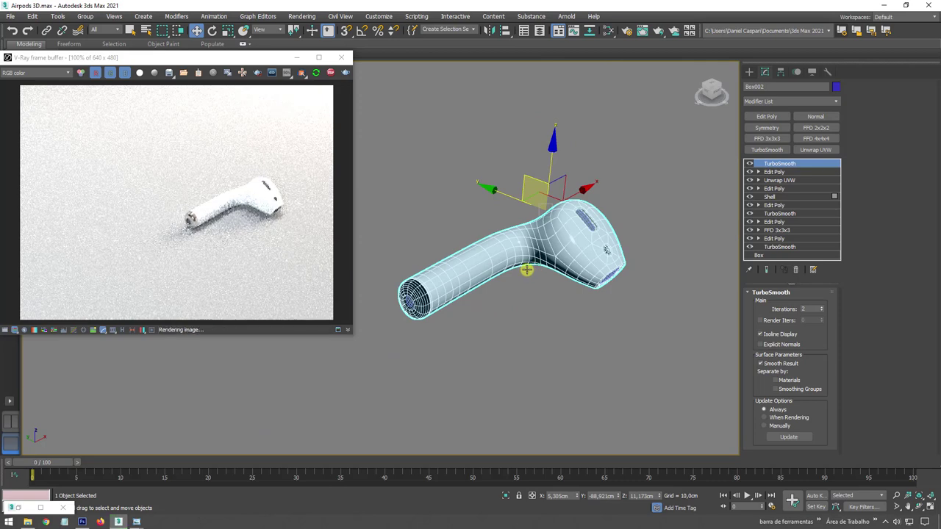
- In wireframe, select all AirPod parts, clone them beside the original, then select copy Box003
key("F3")
key("ctrl+a")
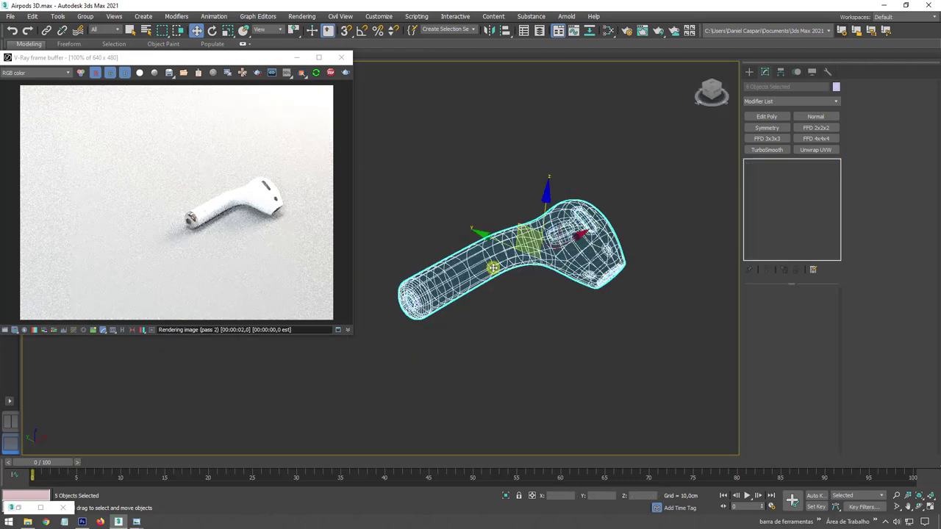
mouse_move(349, 373)
middle_mouse_down("alt")
mouse_move(537, 288)
mouse_move(539, 229)
middle_mouse_up("alt")
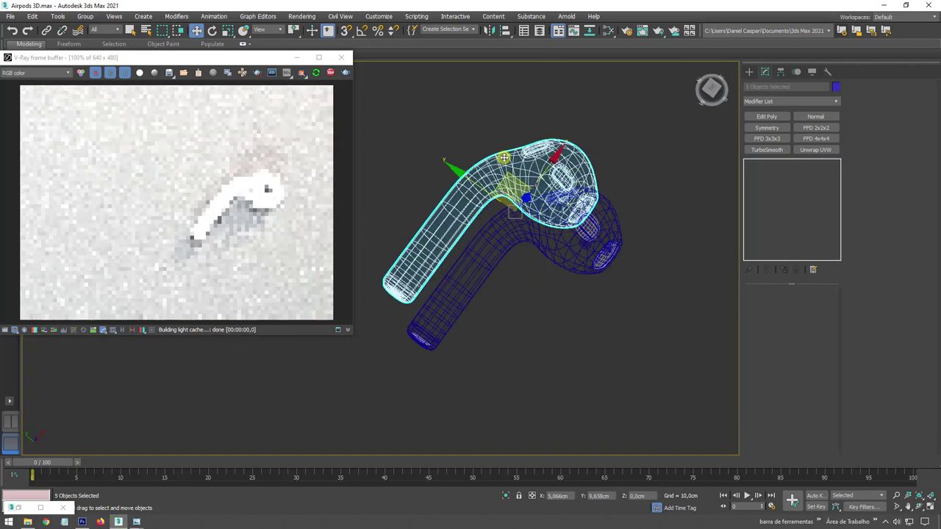
left_click_drag(535, 224, 513, 115, "shift")
left_click(474, 303)
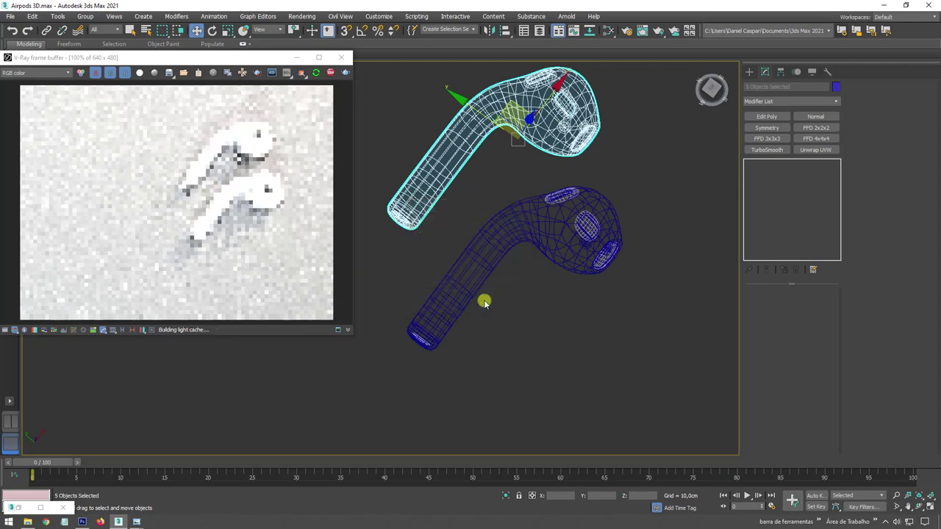
mouse_move(485, 299)
middle_mouse_down("alt")
mouse_move(507, 267)
mouse_move(447, 184)
middle_mouse_up("alt")
scroll(486, 229, "up", 4)
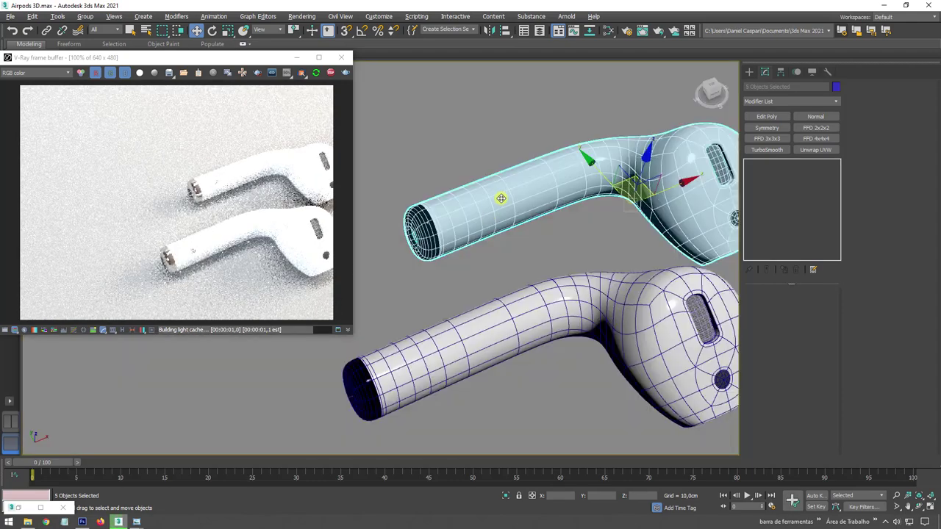
left_click(500, 195)
- In the Slate Material Editor, copy the AirPod blend material's node tree below the original
left_click(605, 32)
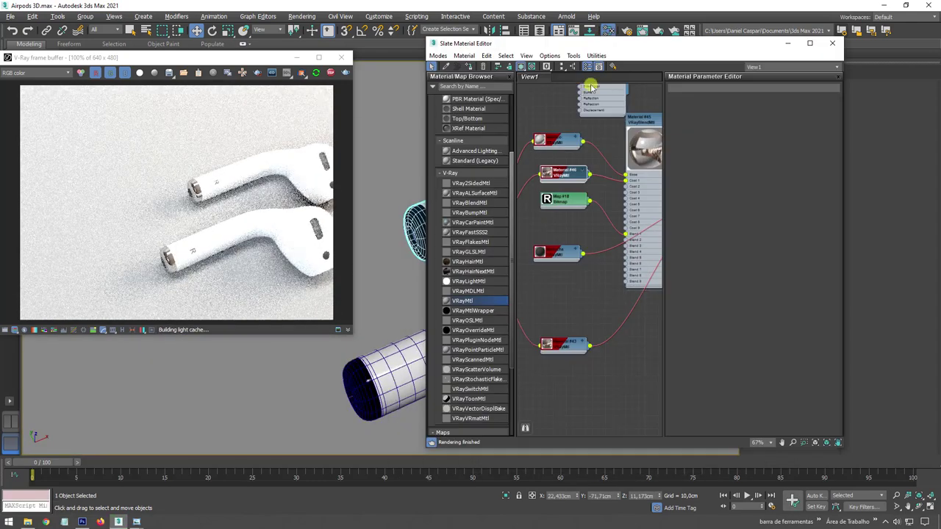
scroll(603, 143, "down", 3)
middle_click_drag(599, 140, 624, 194)
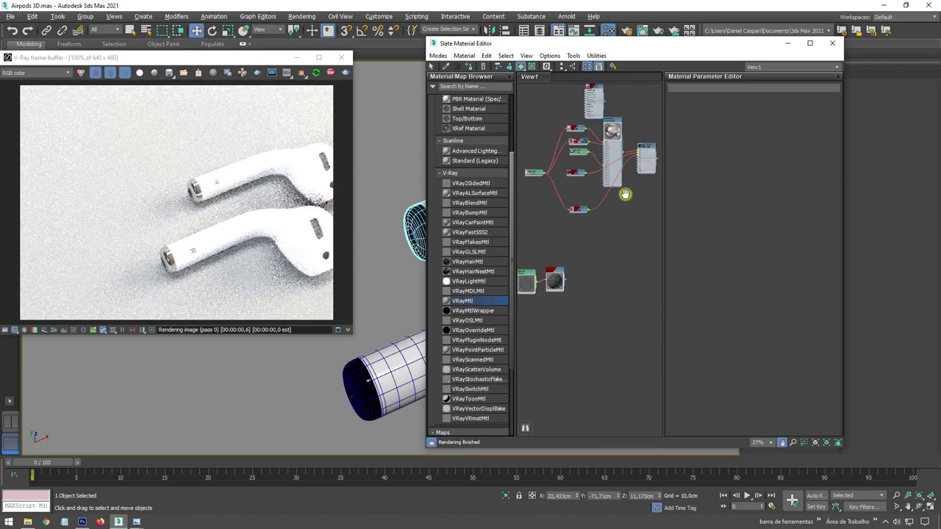
left_click(552, 128)
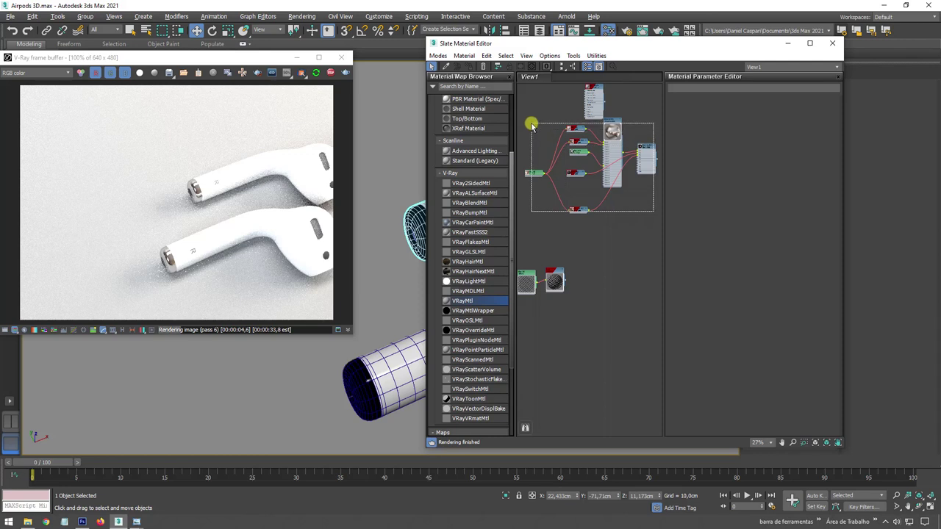
left_click(612, 131)
left_click_drag(617, 148, 630, 311, "shift")
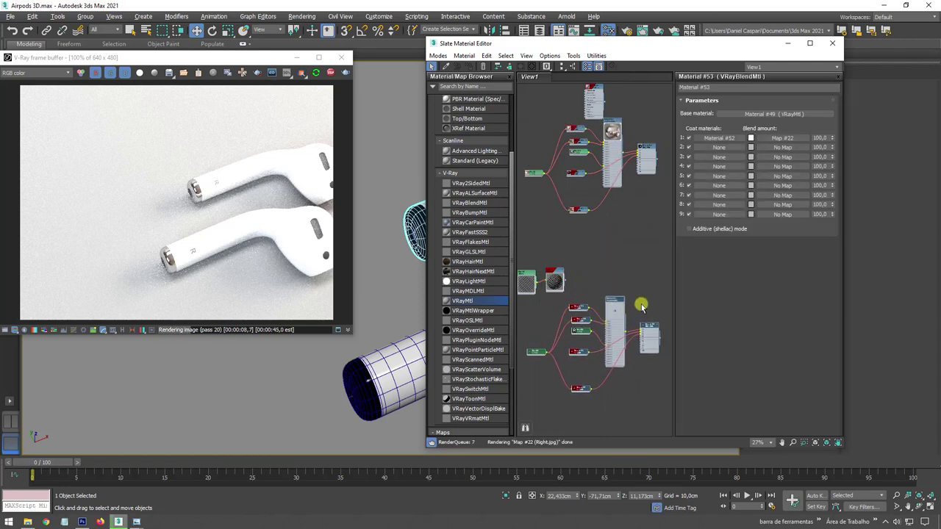
middle_click_drag(630, 311, 594, 263)
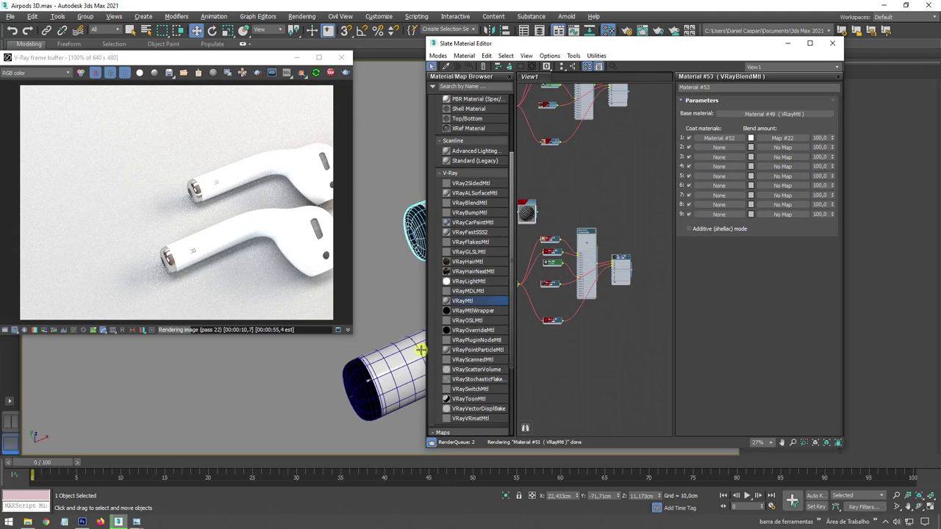
middle_click_drag(412, 245, 349, 218, "alt")
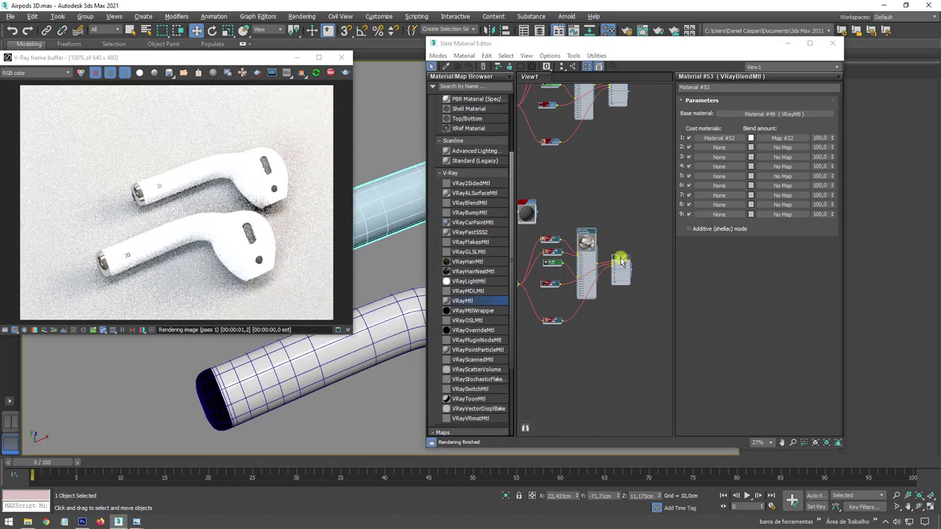
- Rearrange the copied blend material node, collapse its slot list, and frame the copied cluster
right_click(621, 261)
left_click(637, 249)
scroll(636, 253, "up", 2)
scroll(639, 276, "up", 3)
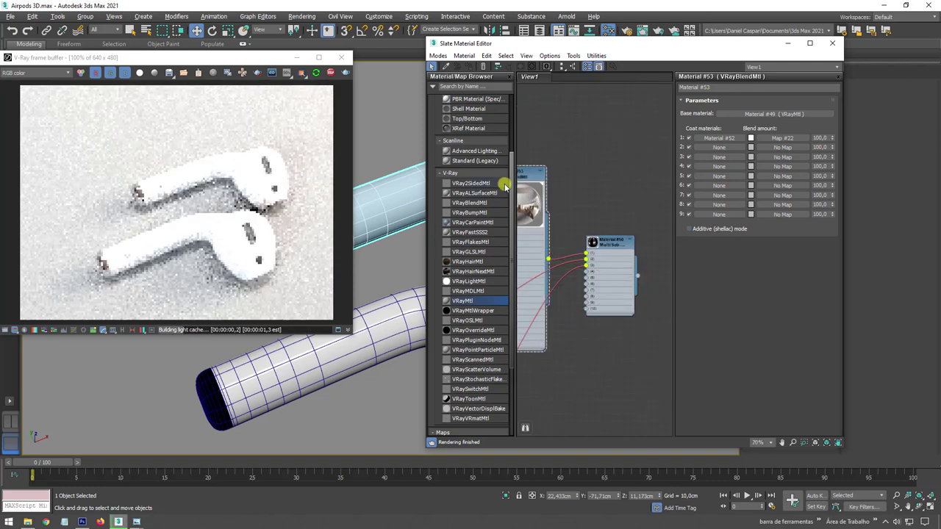
left_click_drag(530, 171, 575, 123)
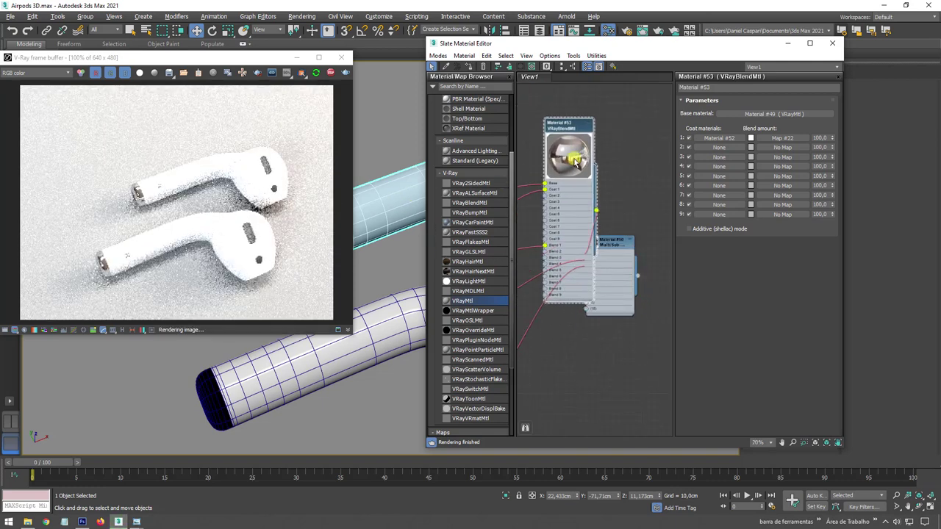
left_click(592, 122)
left_click_drag(577, 129, 553, 169)
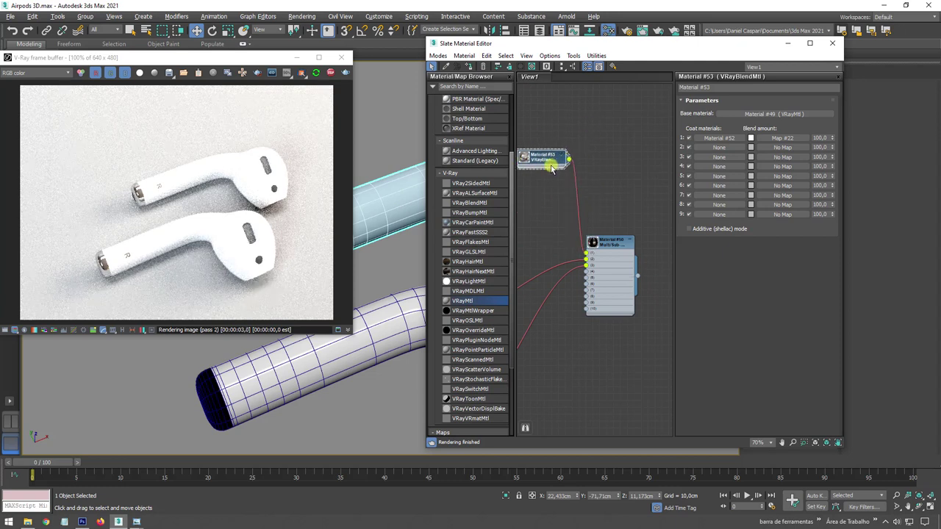
scroll(571, 203, "down", 3)
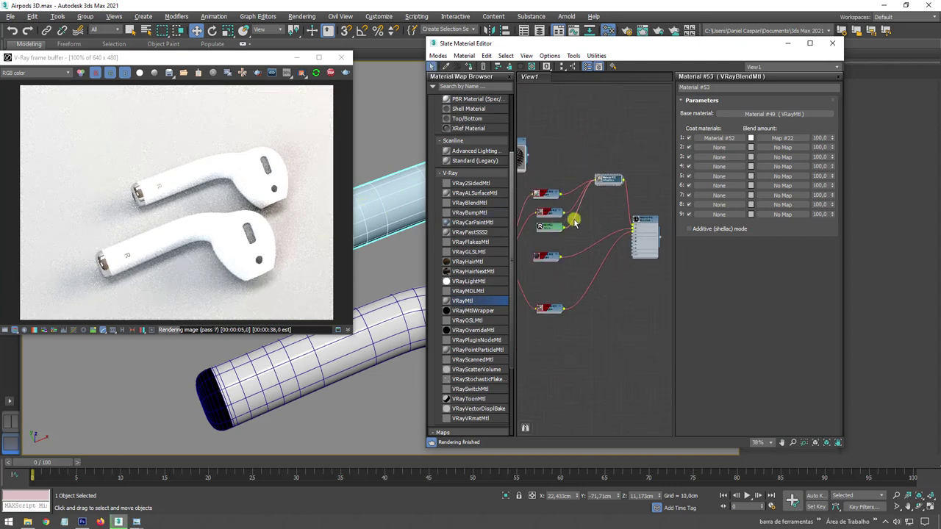
middle_click_drag(575, 223, 614, 227)
scroll(587, 156, "down", 2)
scroll(623, 204, "down", 2)
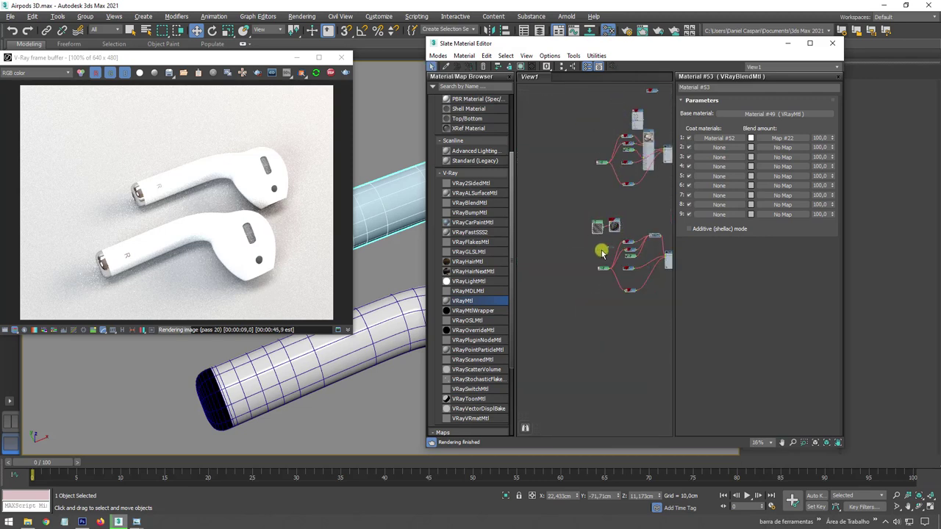
scroll(638, 263, "up", 2)
scroll(603, 243, "up", 2)
scroll(566, 224, "up", 2)
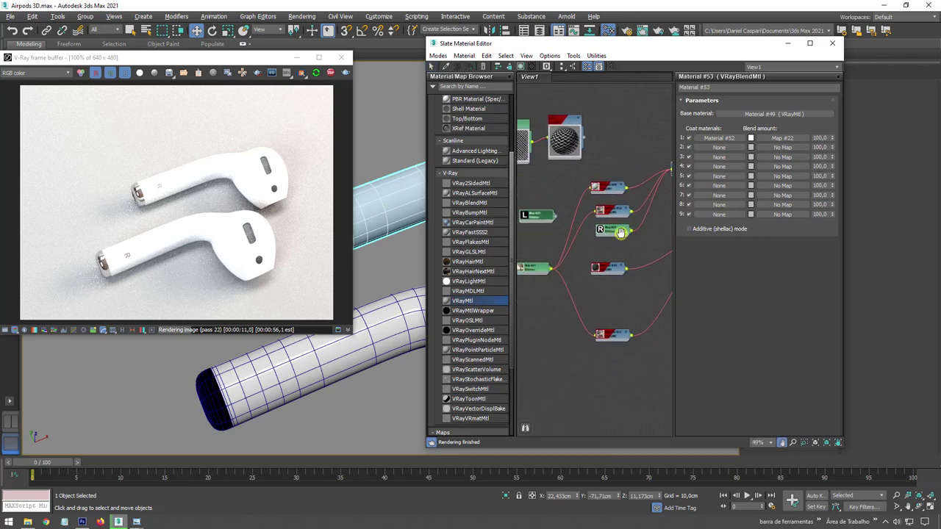
scroll(633, 240, "up", 1)
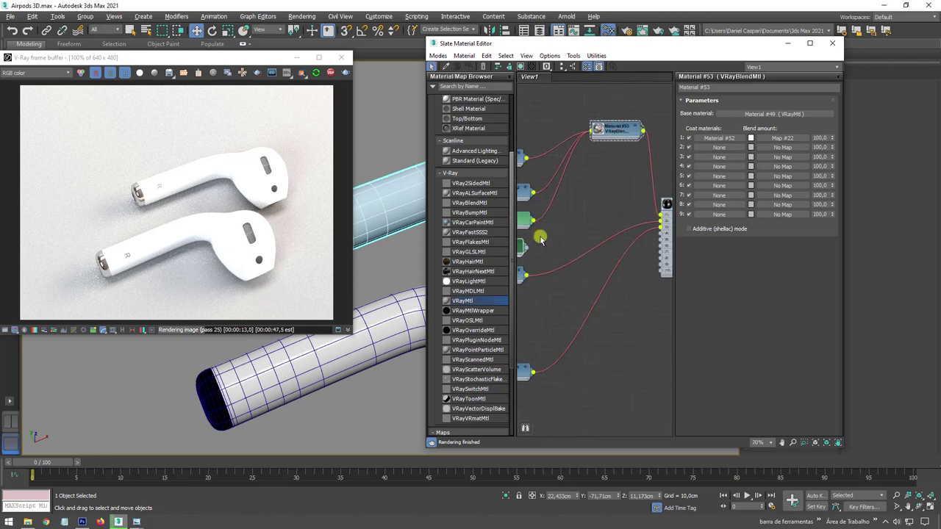
middle_click_drag(634, 240, 565, 262)
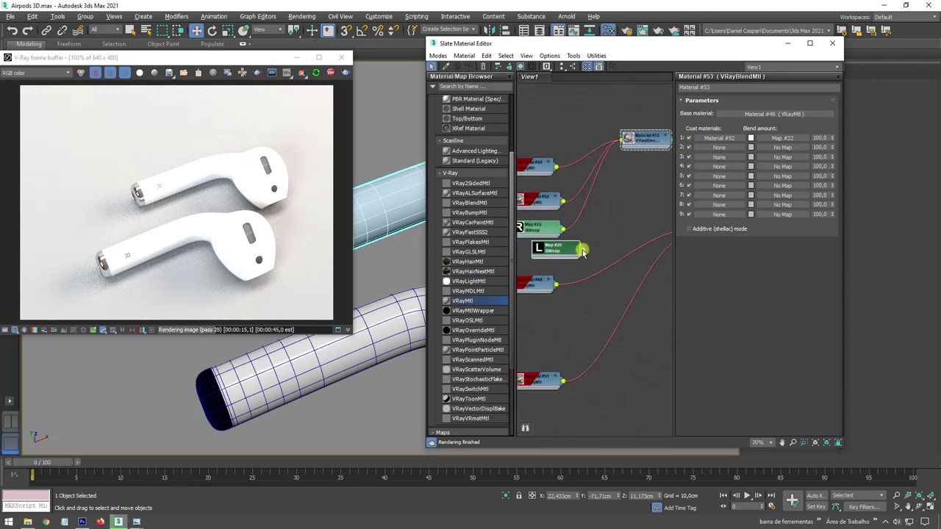
- Wire the L logo Map #20 into Material #53's blend amount and delete the R logo Map #22
double_click(639, 144)
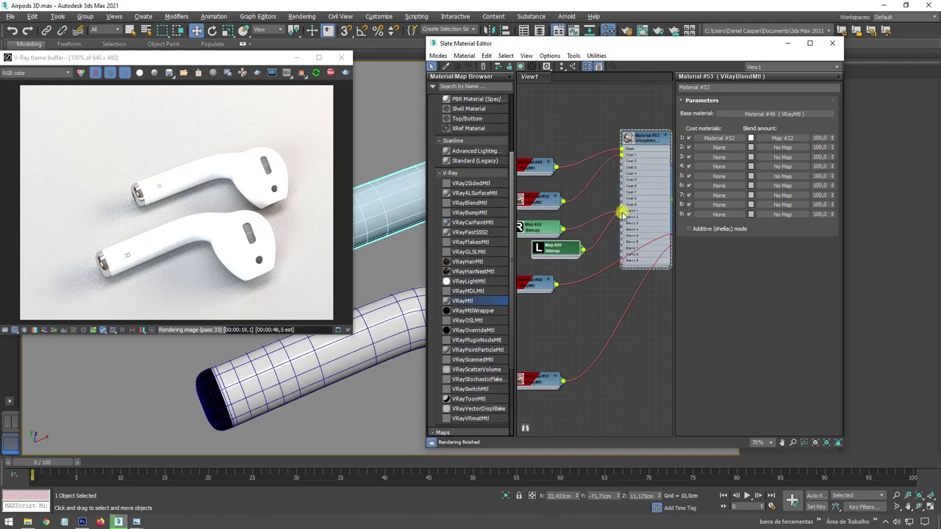
left_click_drag(621, 213, 563, 234)
key("Delete")
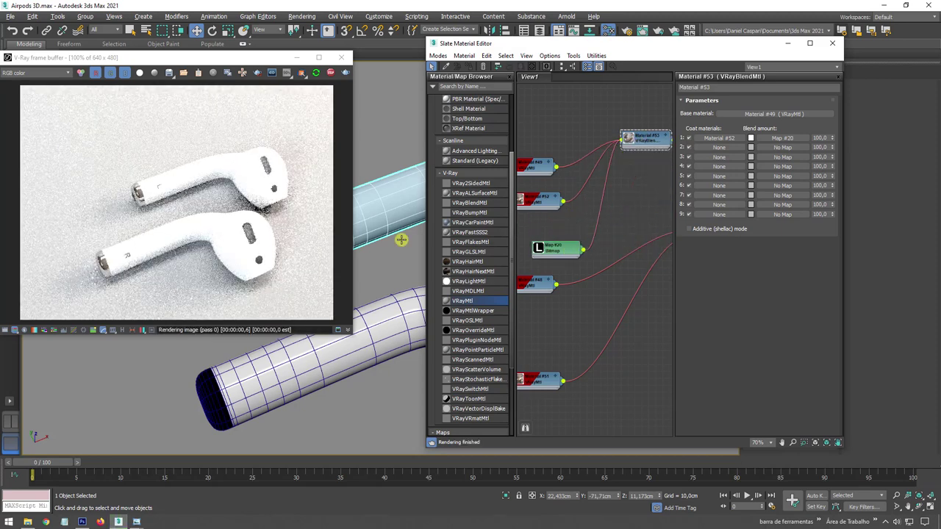
mouse_move(346, 342)
middle_mouse_down("alt")
mouse_move(368, 357)
mouse_move(424, 357)
mouse_move(224, 252)
middle_mouse_up("alt")
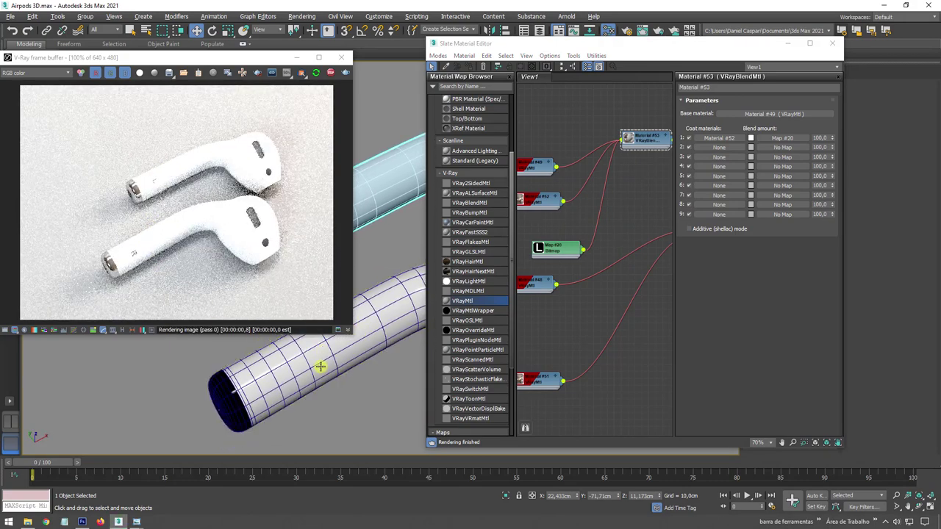
scroll(319, 369, "down", 3)
scroll(313, 372, "down", 3)
left_click(785, 45)
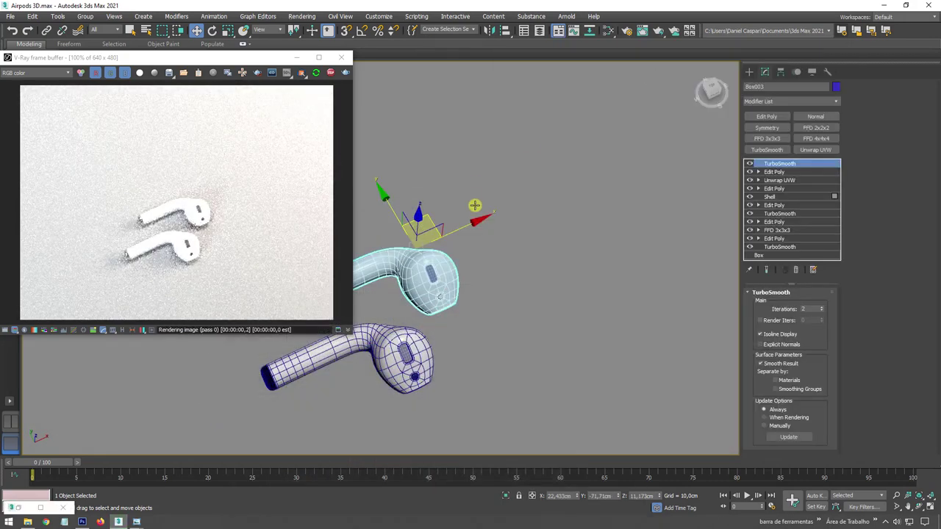
scroll(478, 218, "down", 3)
scroll(482, 231, "down", 5)
scroll(534, 258, "down", 3)
middle_click_drag(550, 249, 577, 178, "alt")
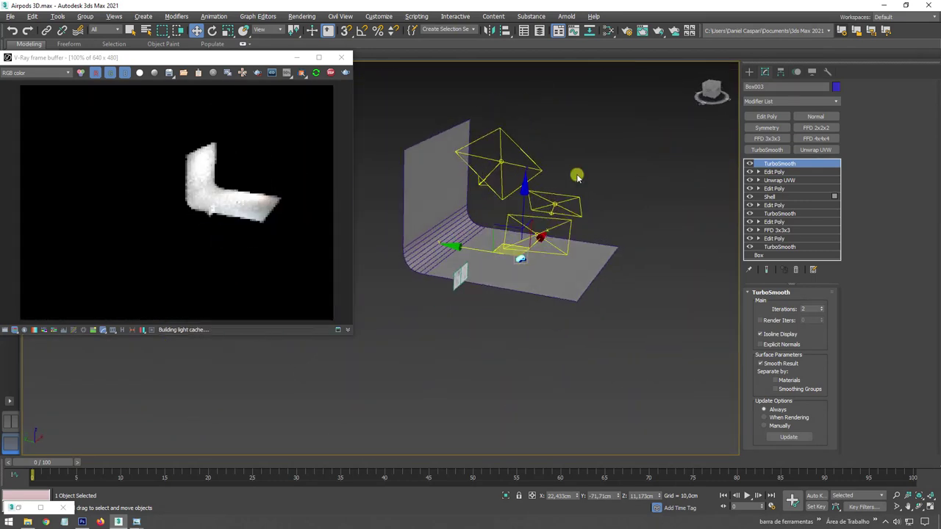
left_click(513, 162)
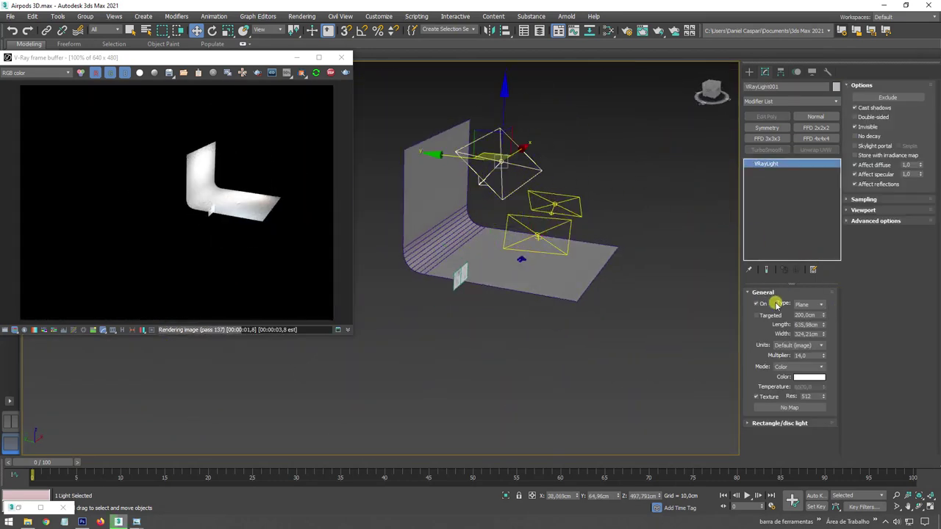
scroll(500, 256, "up", 3)
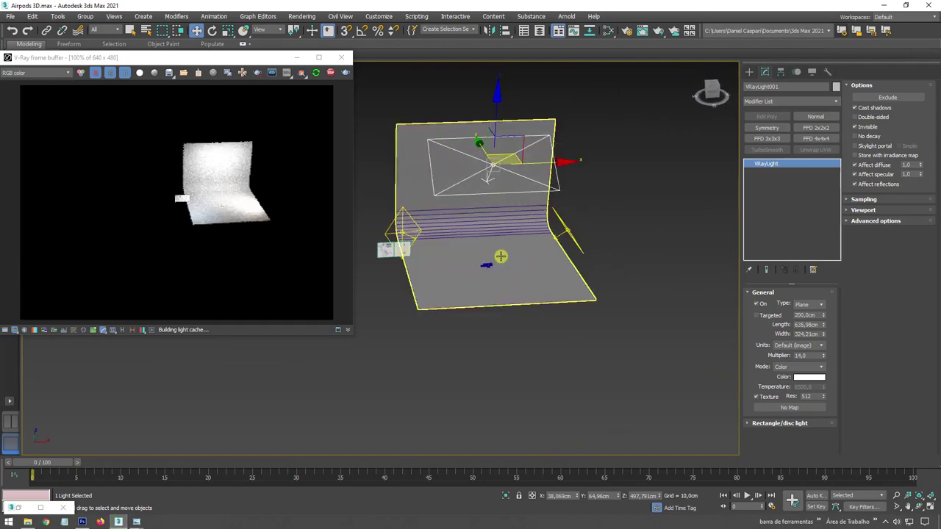
scroll(431, 288, "up", 5)
scroll(457, 276, "up", 4)
scroll(457, 275, "down", 10)
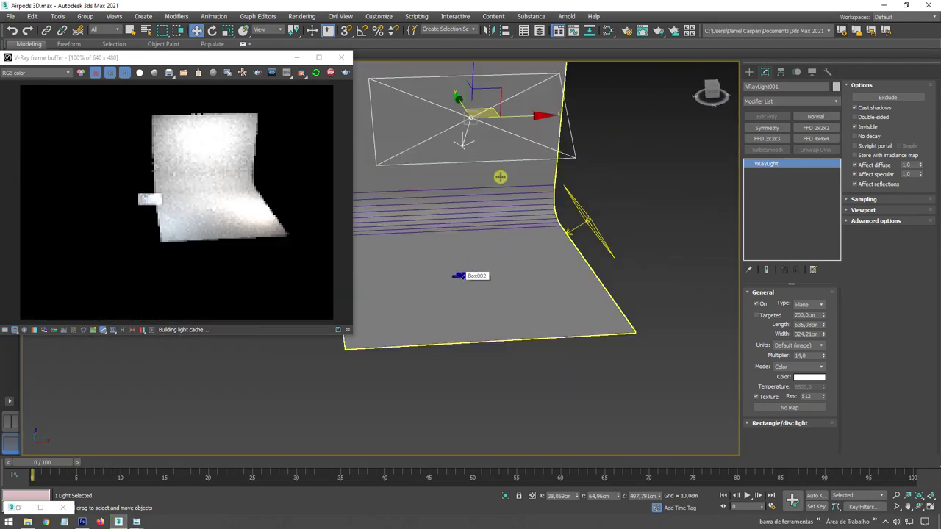
middle_click_drag(515, 184, 572, 160, "alt")
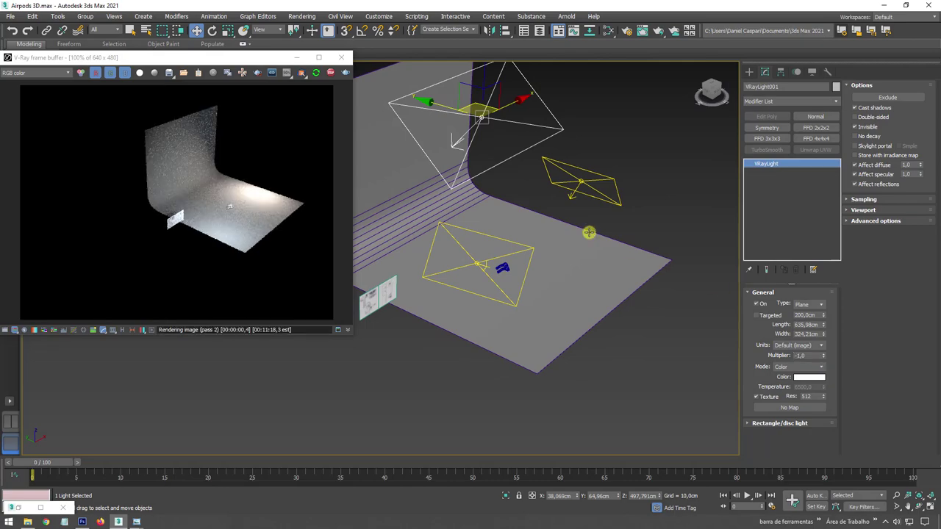
scroll(504, 252, "up", 2)
scroll(455, 269, "up", 4)
scroll(447, 268, "up", 3)
scroll(447, 268, "up", 3)
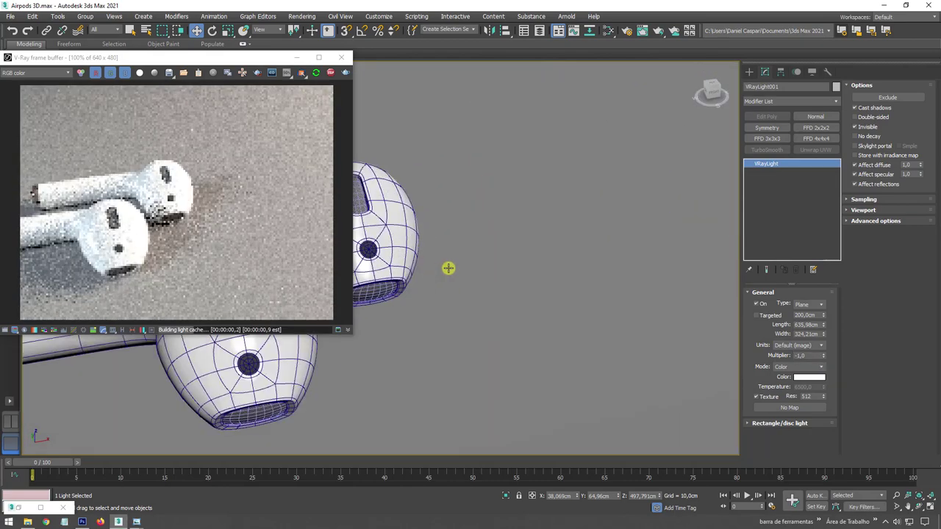
mouse_move(447, 267)
middle_mouse_down("alt")
mouse_move(542, 267)
mouse_move(676, 233)
middle_mouse_up("alt")
scroll(557, 213, "up", 3)
scroll(583, 226, "up", 2)
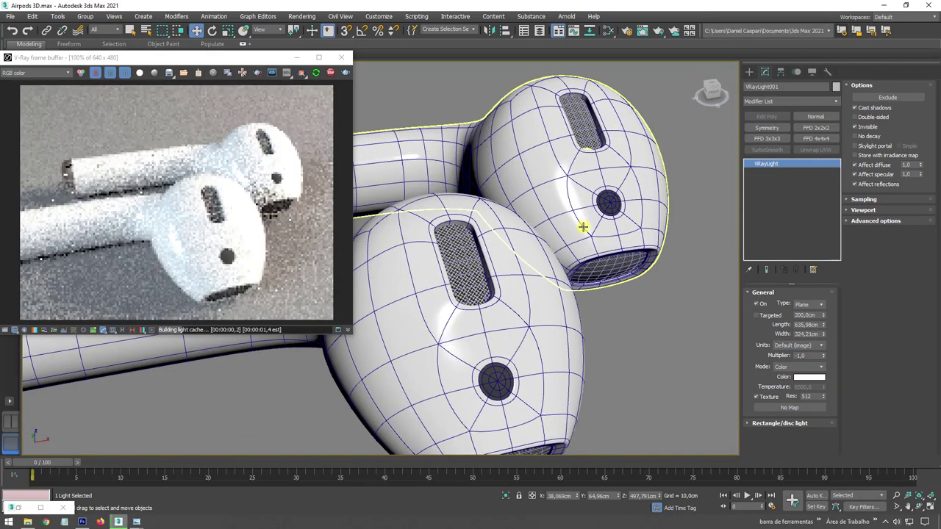
scroll(582, 226, "down", 3)
scroll(583, 235, "down", 3)
mouse_move(567, 233)
middle_mouse_down()
mouse_move(463, 225)
mouse_move(549, 239)
mouse_move(496, 229)
mouse_move(567, 210)
mouse_move(574, 184)
middle_mouse_up()
- Select the upper earbud Box003 for rotating and bring up the fotografia AirPods reference photo
left_click(447, 214)
scroll(487, 235, "up", 4)
scroll(487, 235, "up", 1)
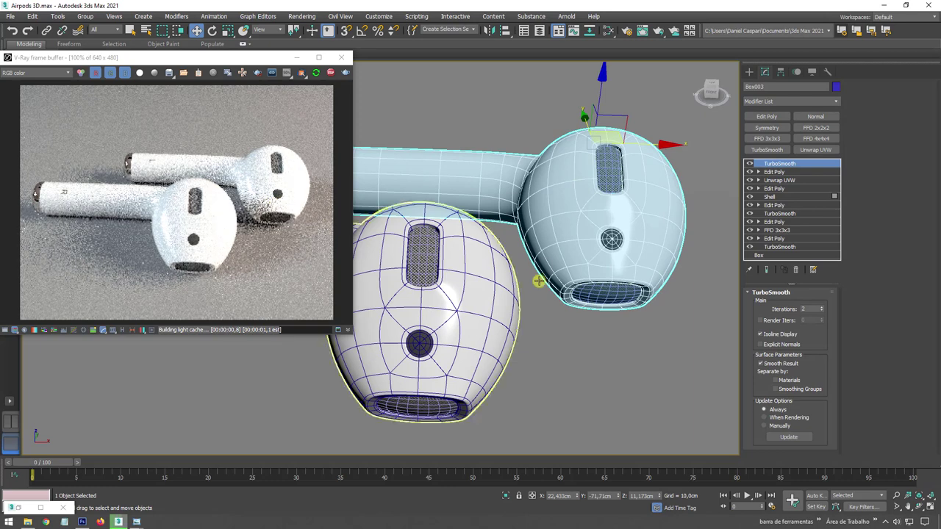
key("e")
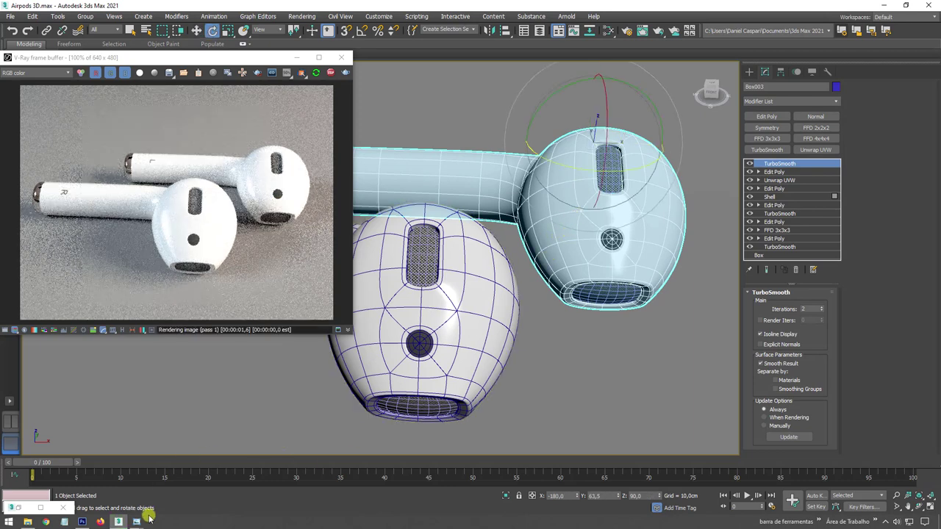
mouse_move(136, 522)
left_click(190, 471)
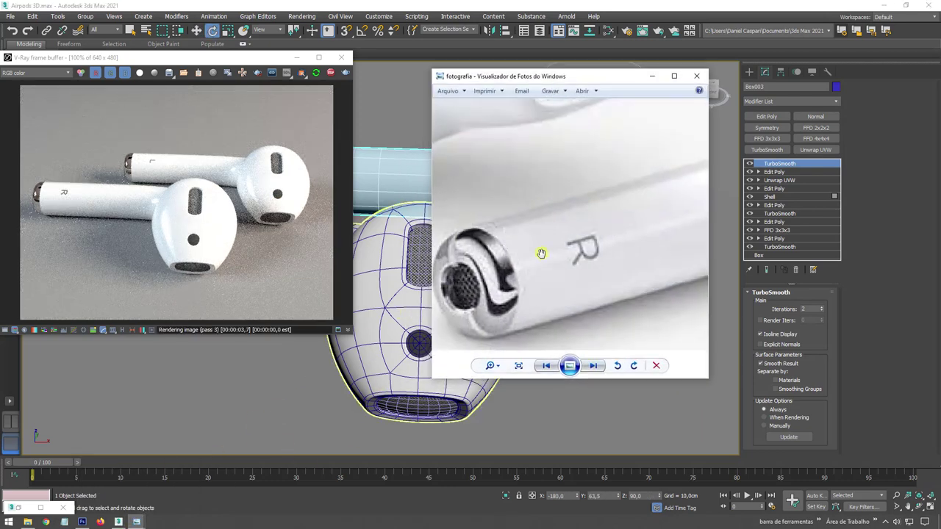
scroll(541, 255, "down", 3)
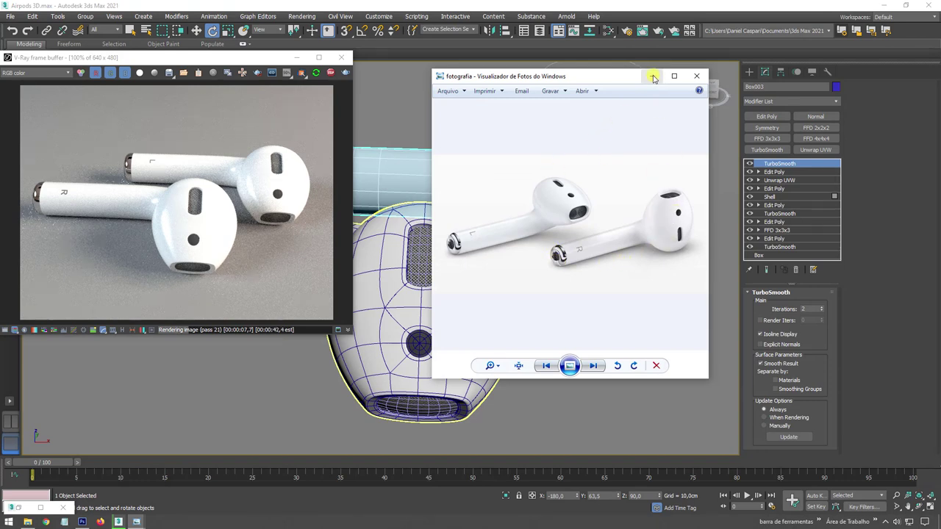
- Put away the reference photo and rotate the upper earbud into a tilted, angled pose
left_click(653, 77)
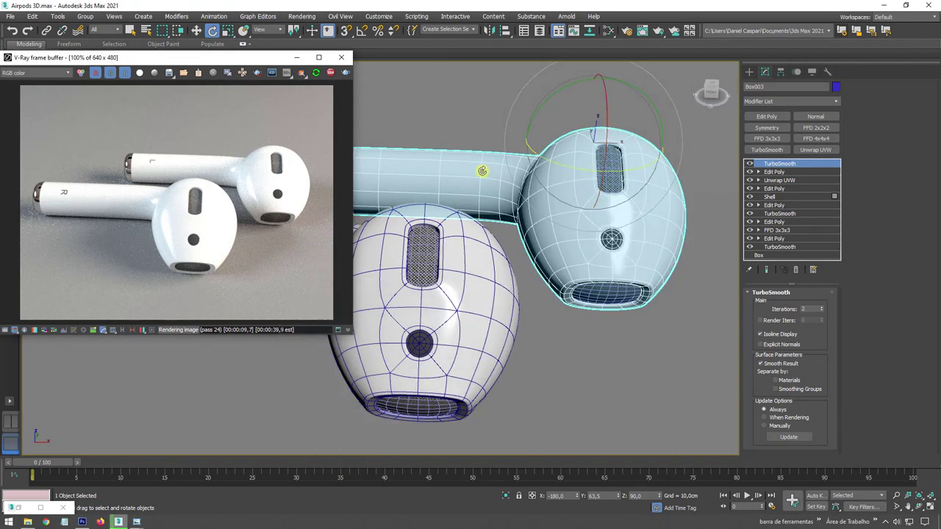
mouse_move(604, 141)
left_mouse_down()
mouse_move(607, 92)
mouse_move(614, 526)
left_mouse_up()
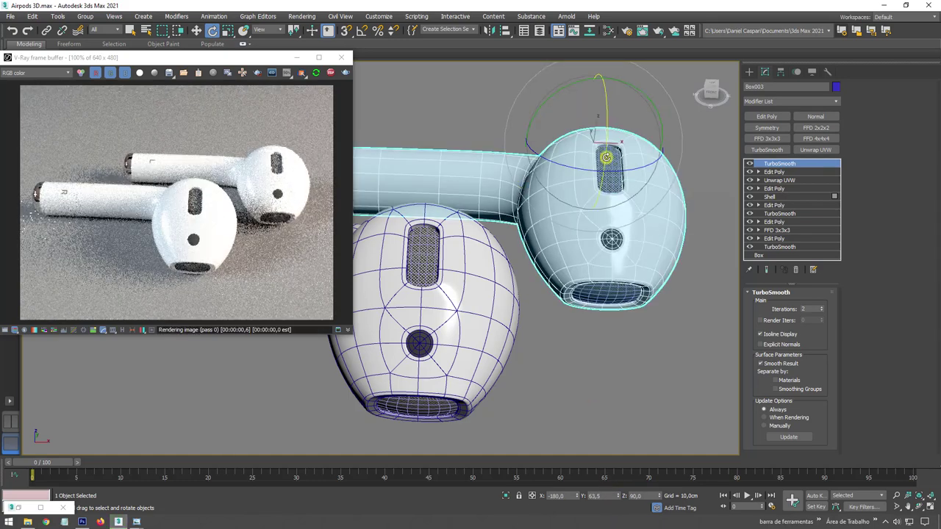
left_click_drag(610, 151, 613, 124)
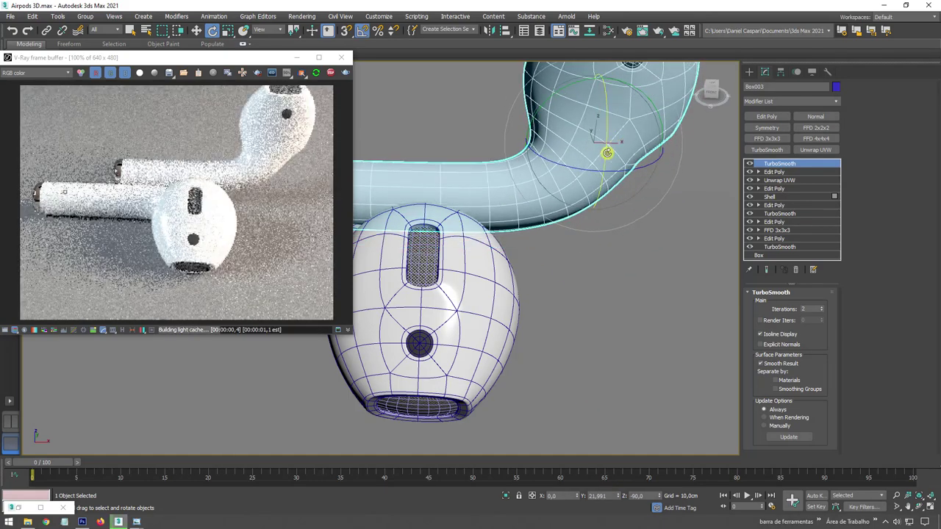
key("ctrl+z")
left_click_drag(607, 153, 600, 74)
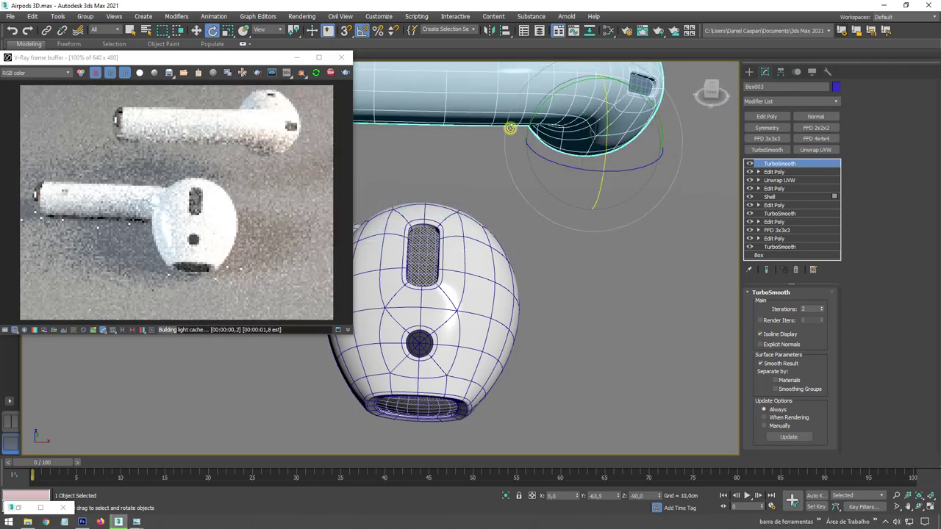
scroll(514, 132, "down", 5)
mouse_move(536, 147)
left_mouse_down()
mouse_move(460, 152)
mouse_move(435, 144)
left_mouse_up()
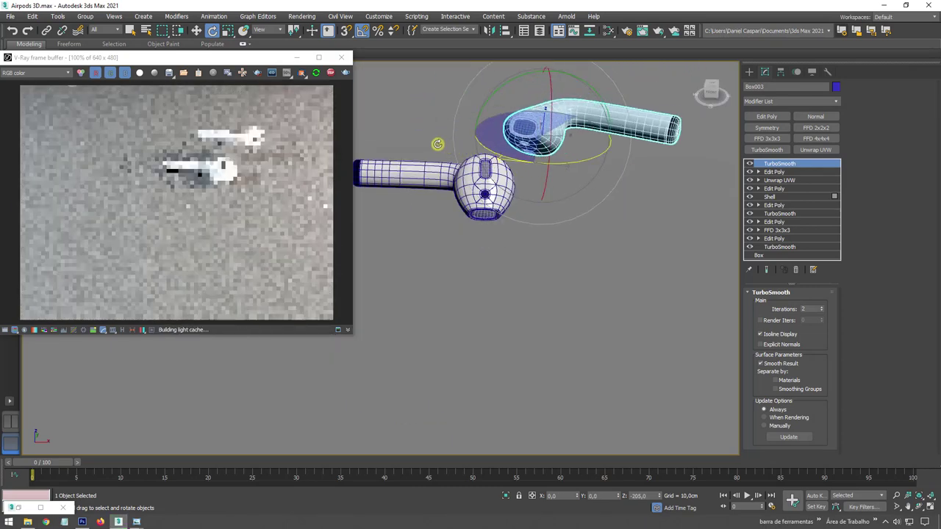
left_click(515, 126)
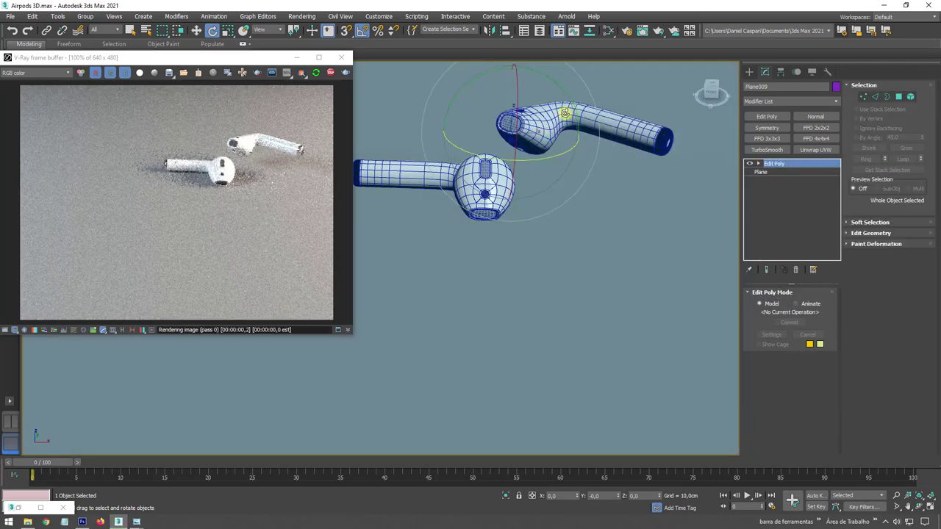
left_click_drag(571, 110, 588, 182)
scroll(632, 172, "up", 5)
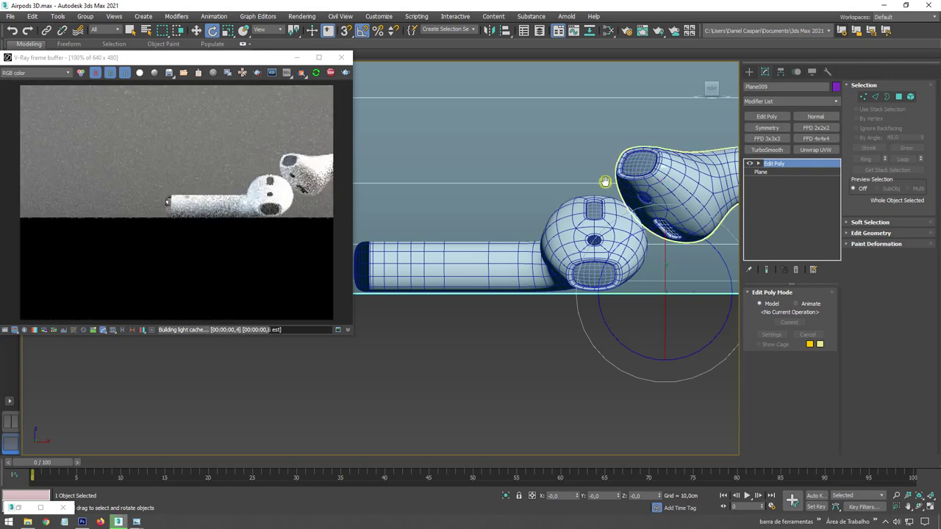
middle_click_drag(609, 183, 566, 175)
left_click(610, 181)
left_click_drag(611, 182, 612, 189)
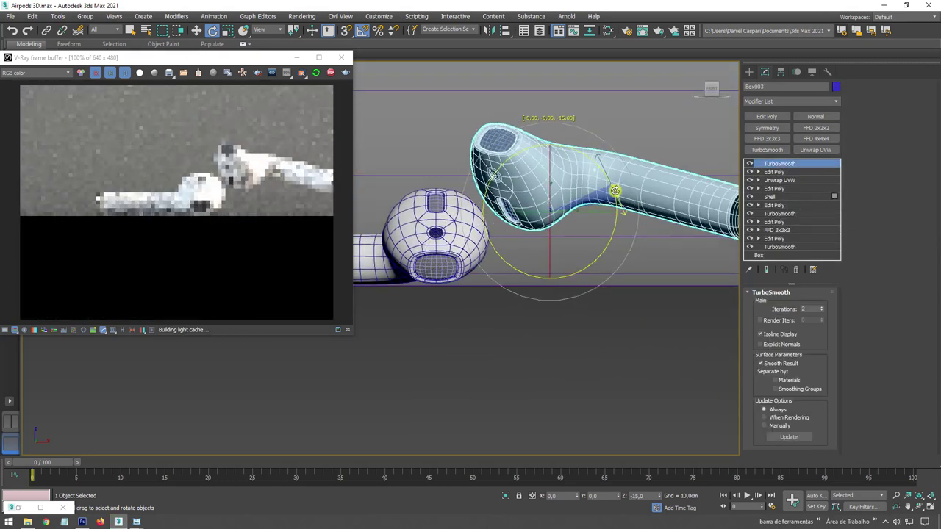
- Move the upper earbud down-left onto the other earbud and reopen the Slate Material Editor
key("w")
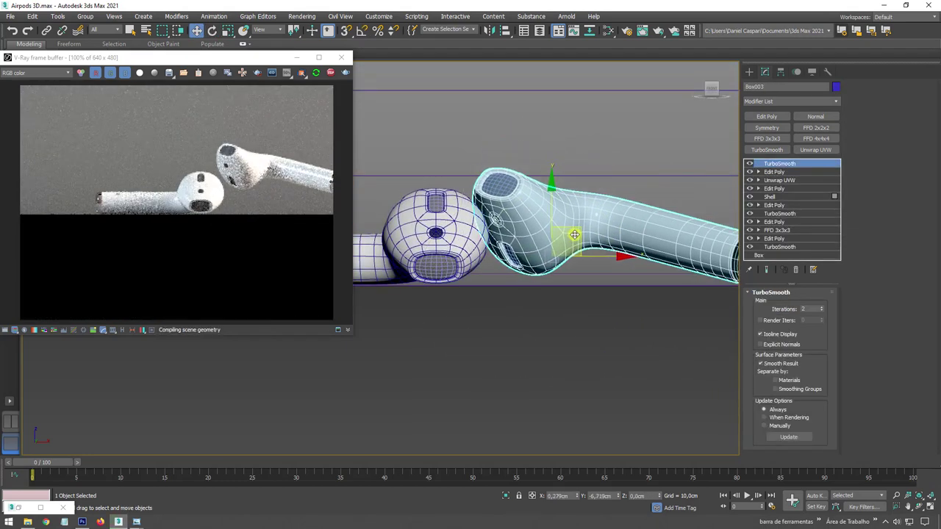
middle_click_drag(588, 193, 468, 242)
key("e")
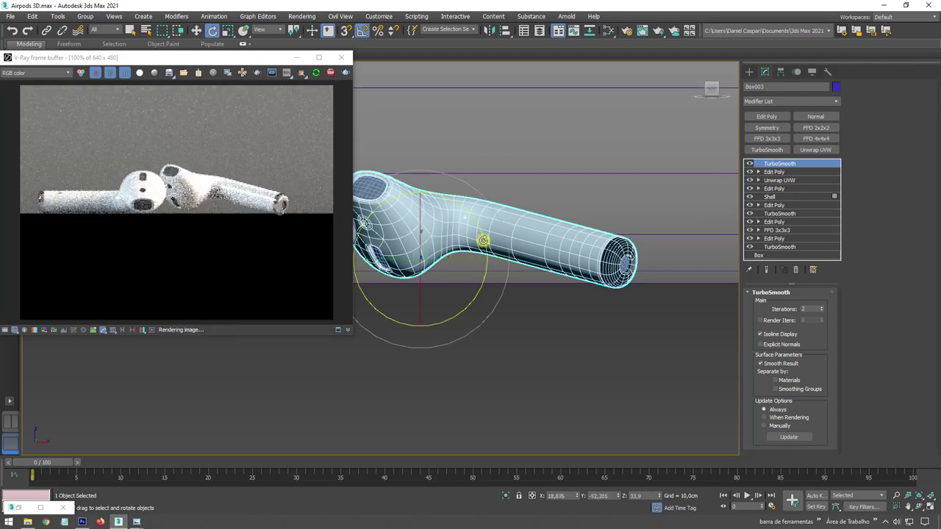
left_click_drag(483, 240, 462, 235)
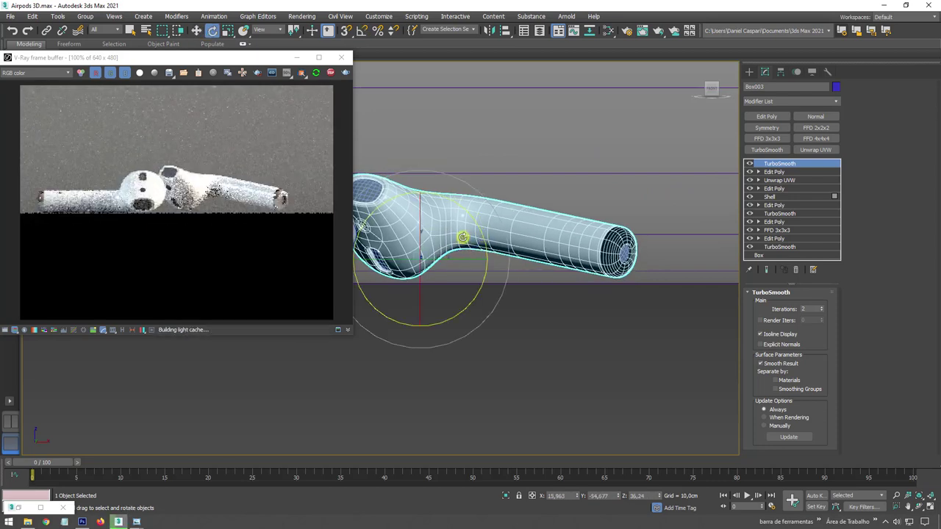
key("w")
scroll(449, 228, "down", 3)
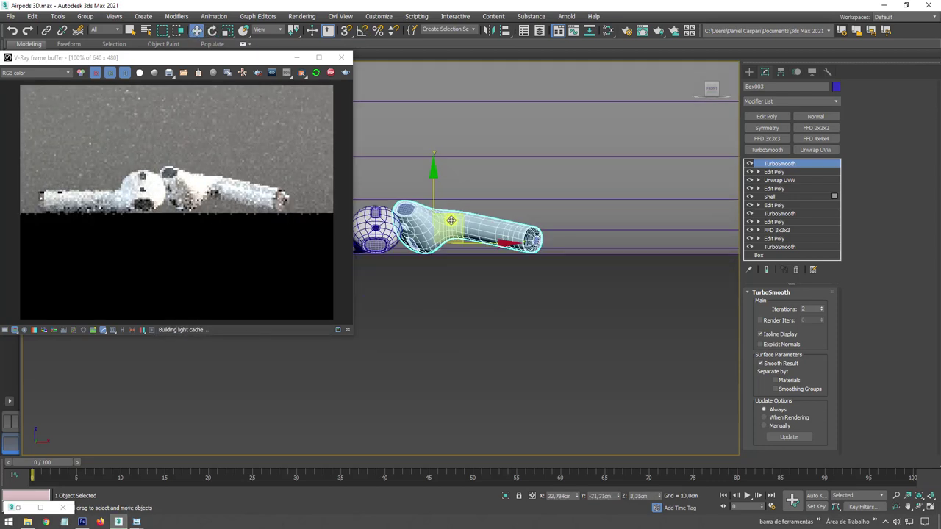
middle_click_drag(449, 218, 545, 216, "alt")
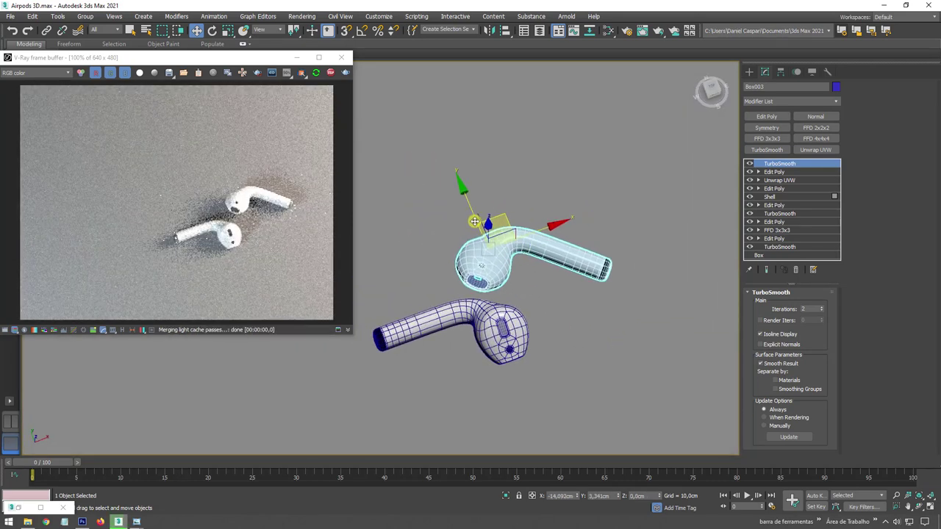
left_click_drag(545, 215, 439, 245)
key("e")
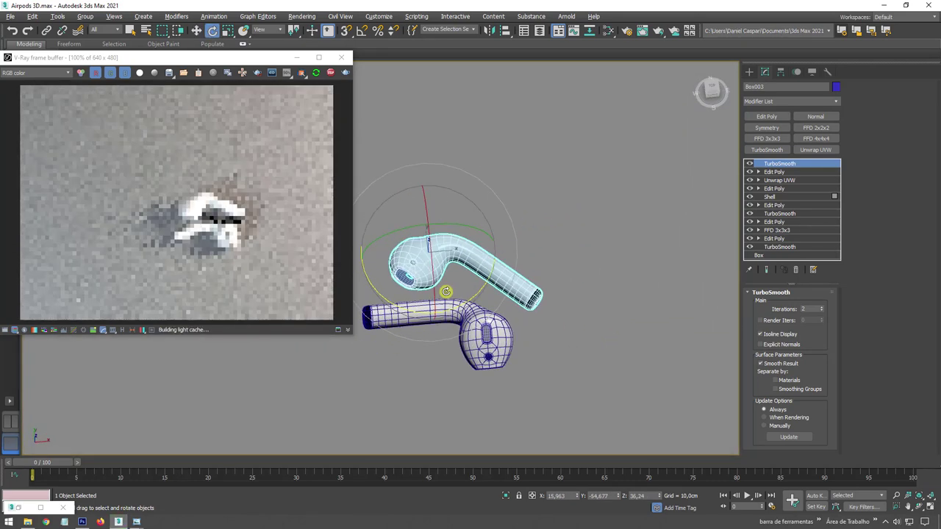
scroll(483, 292, "up", 2)
scroll(493, 272, "up", 2)
scroll(507, 252, "up", 2)
scroll(507, 252, "up", 1)
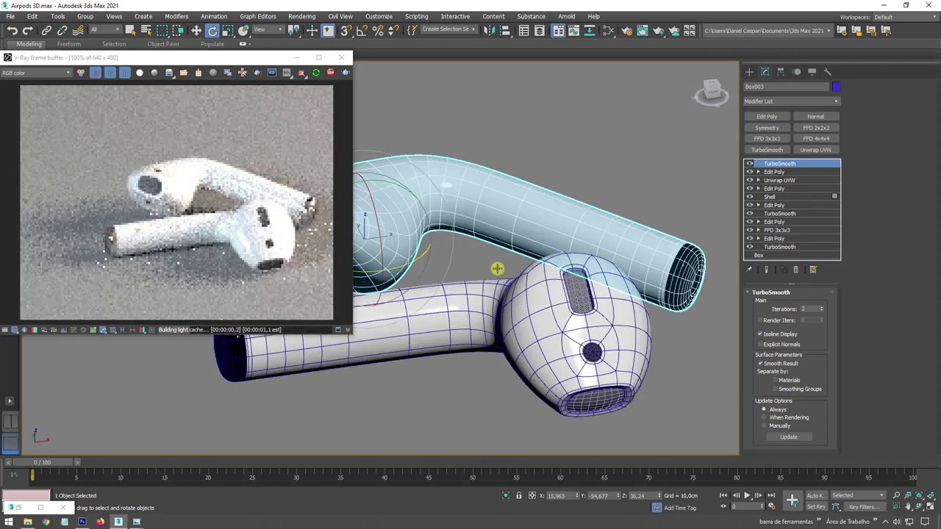
scroll(498, 266, "up", 1)
scroll(504, 269, "up", 1)
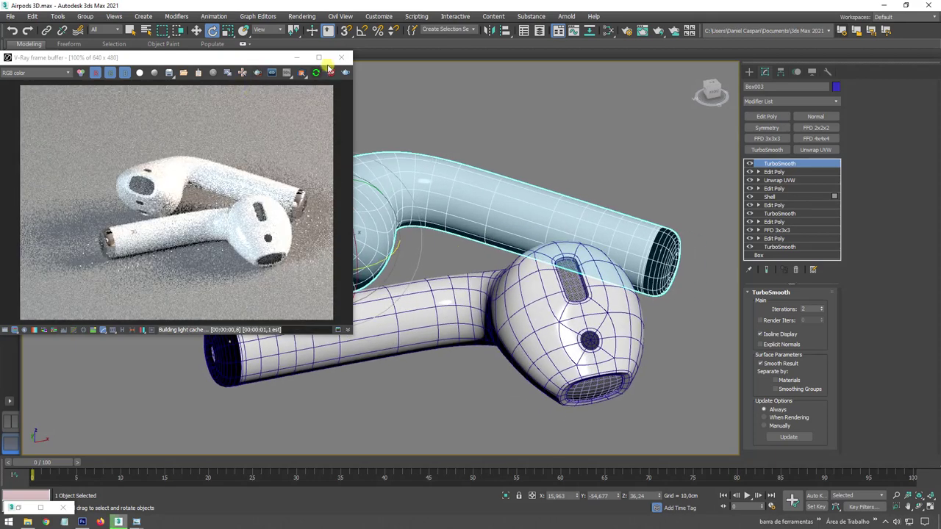
key("m")
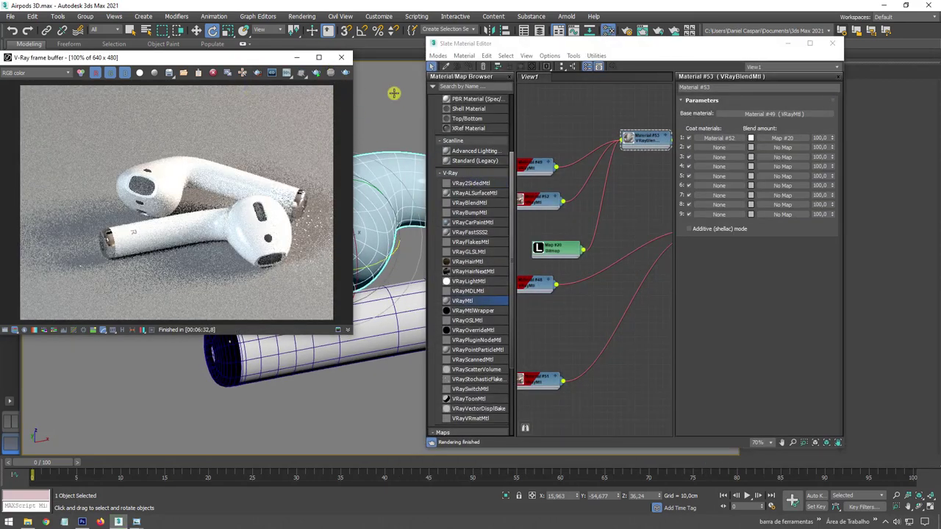
- Close the V-Ray frame buffer and the Slate Material Editor, leaving the earbuds in the viewport
left_click(345, 57)
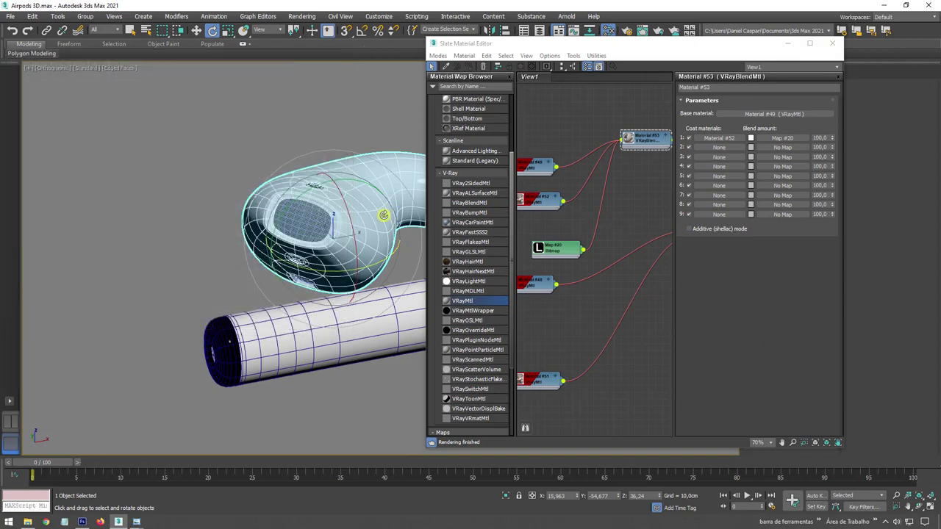
middle_click_drag(384, 212, 368, 195, "alt")
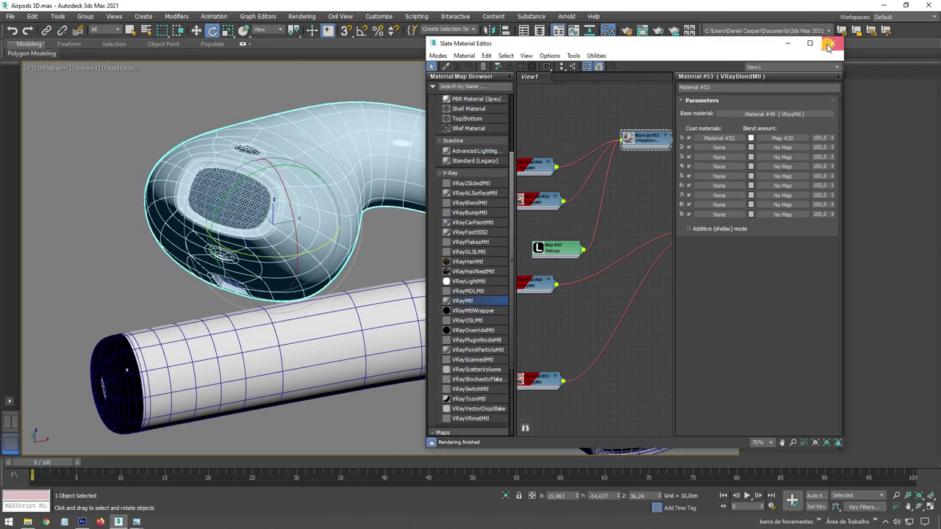
left_click(832, 43)
mouse_move(649, 139)
middle_mouse_down("alt")
mouse_move(582, 134)
mouse_move(598, 143)
mouse_move(607, 130)
middle_mouse_up("alt")
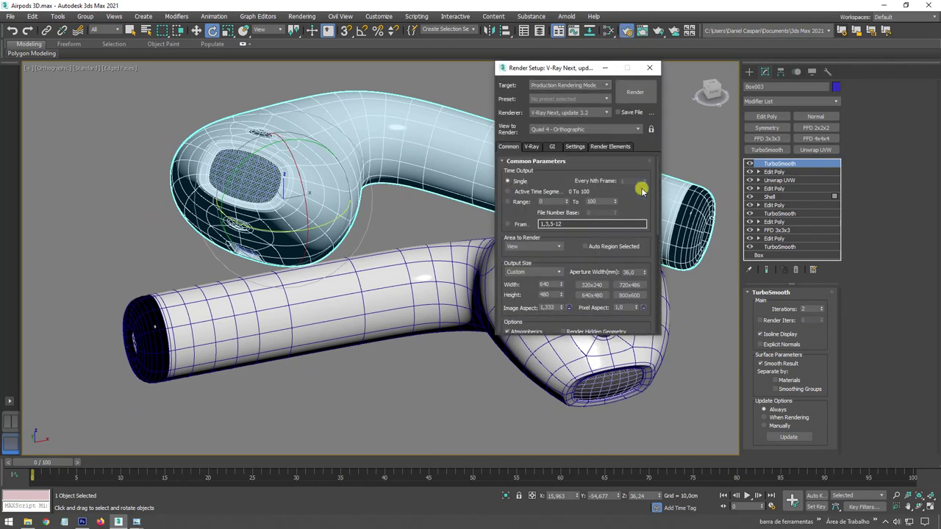
- Set the V-Ray image sampler type to Bucket and expand the Global DMC settings
left_click(532, 147)
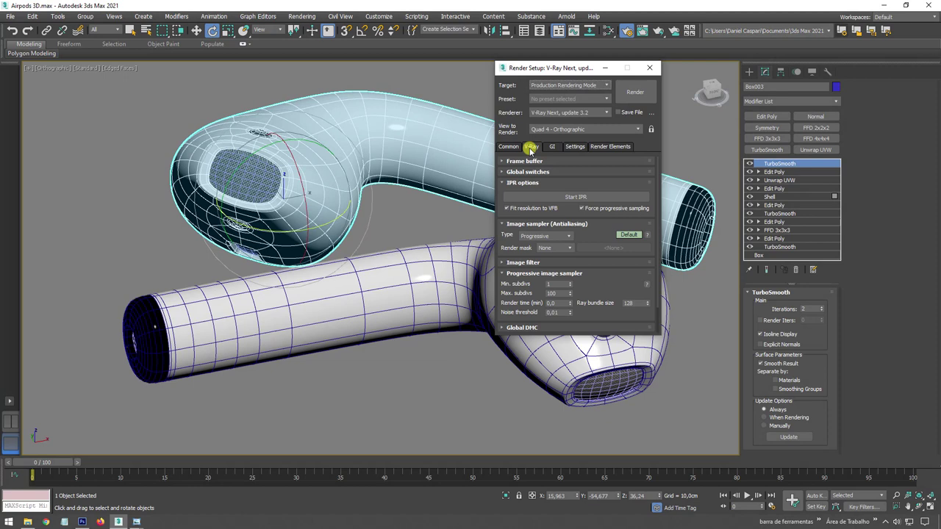
left_click(507, 183)
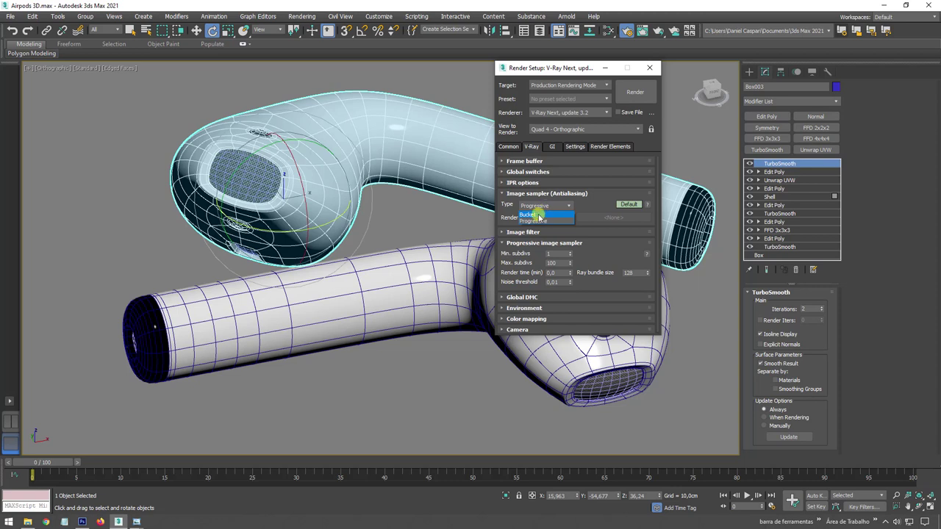
left_click(533, 215)
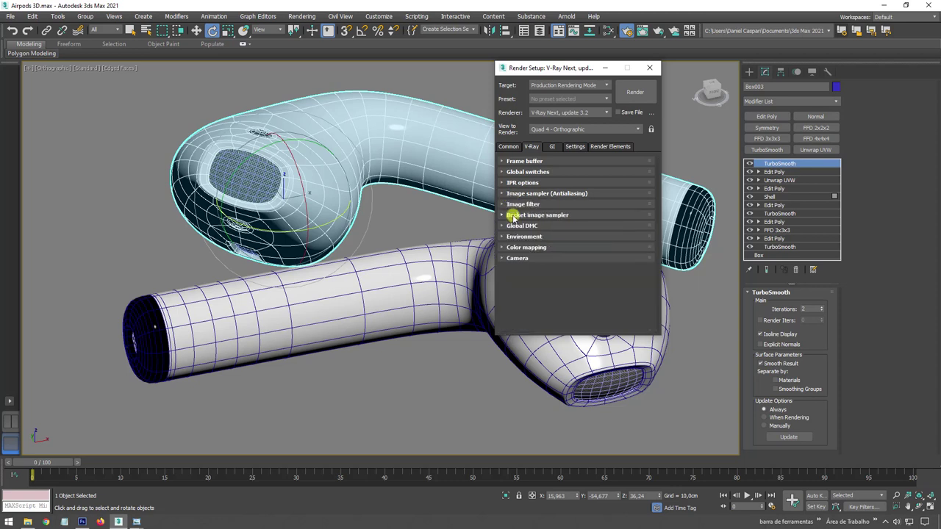
left_click(506, 227)
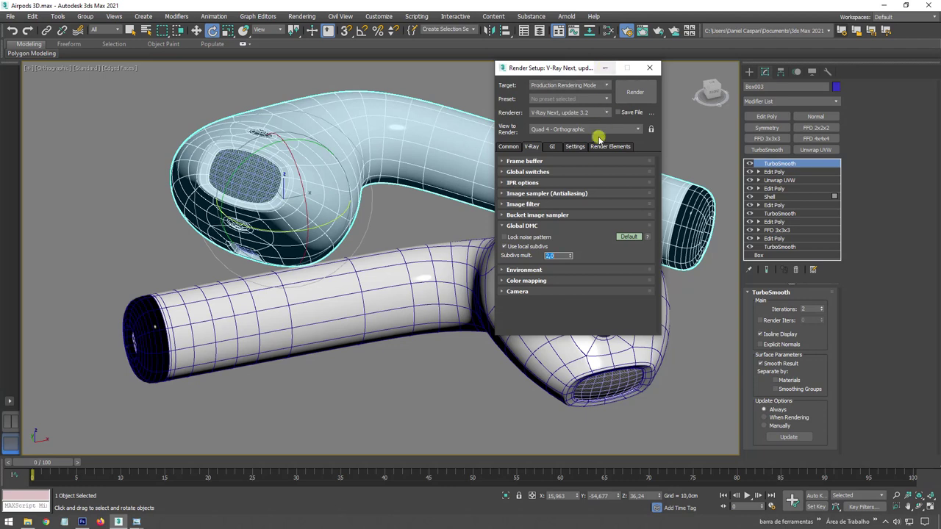
- Review the Brute force GI settings on the GI tab and close Render Setup
left_click(552, 147)
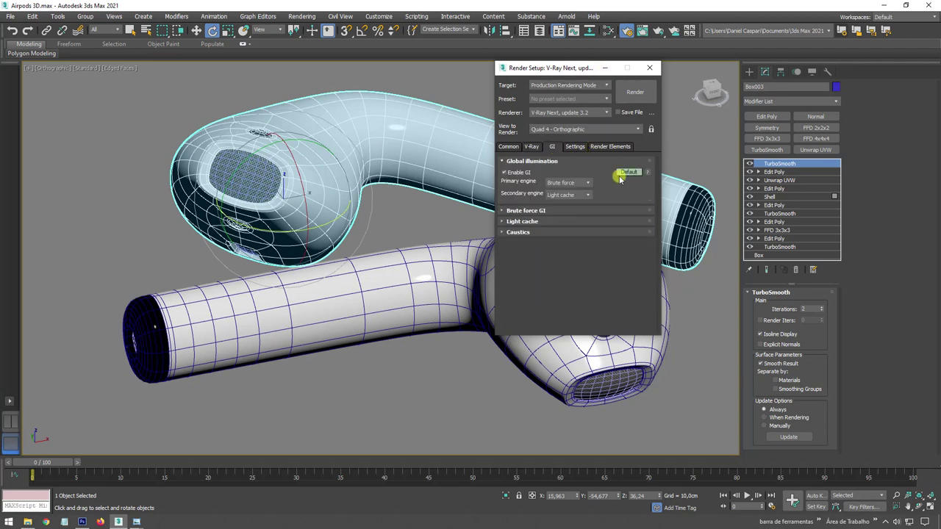
left_click(547, 212)
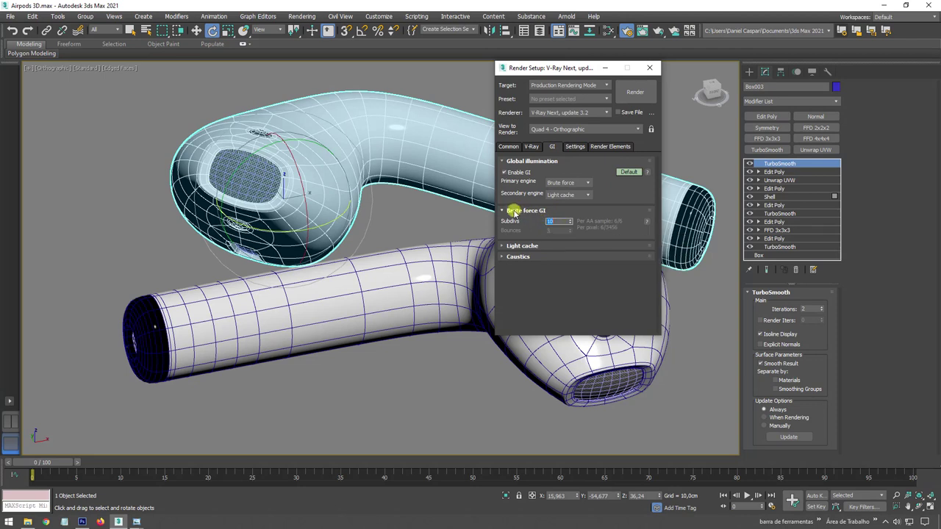
left_click(514, 212)
left_click(530, 215)
key("F10")
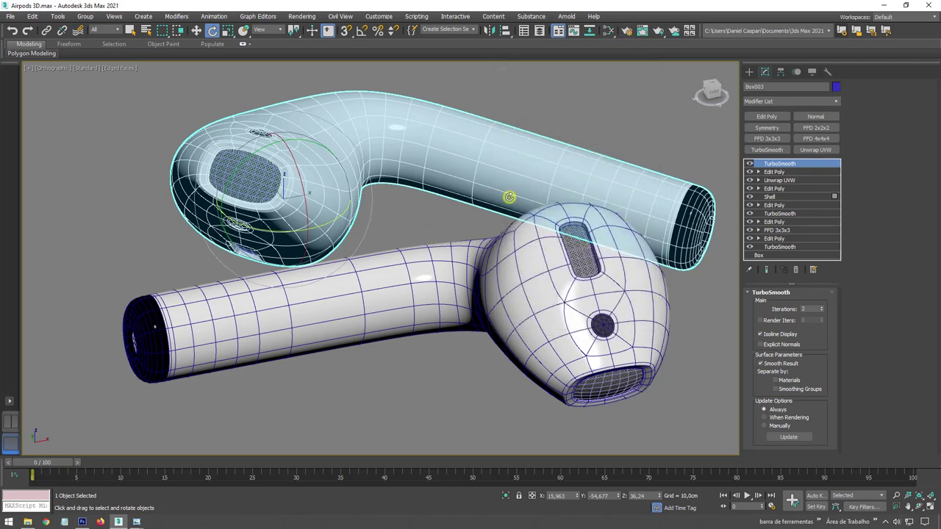
- Frame the whole AirPod material network in the Slate Material Editor, then minimize it
middle_click_drag(508, 199, 507, 200, "alt")
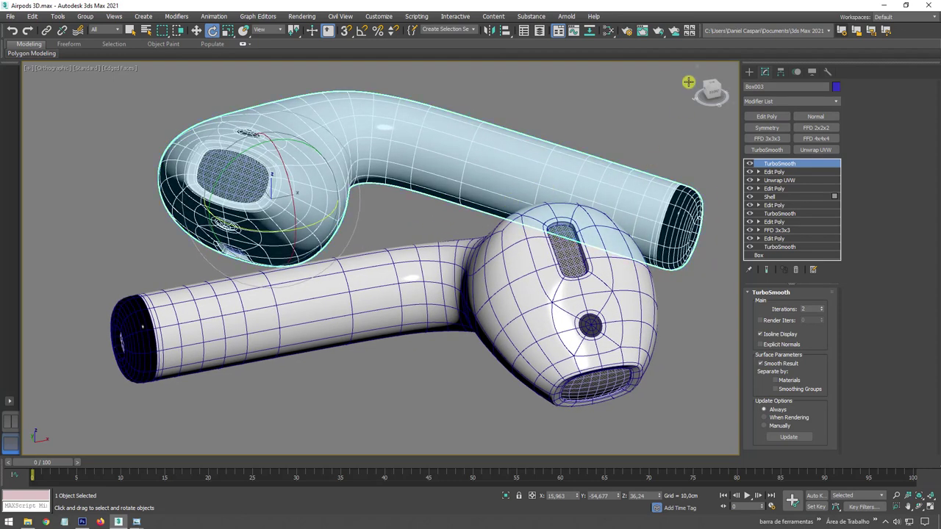
left_click(643, 33)
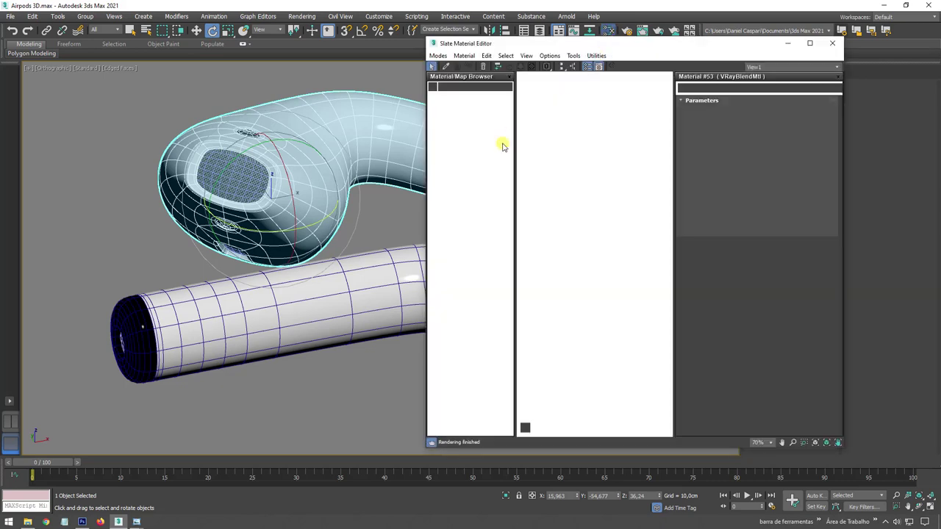
middle_click_drag(576, 189, 601, 189)
scroll(601, 189, "down", 1)
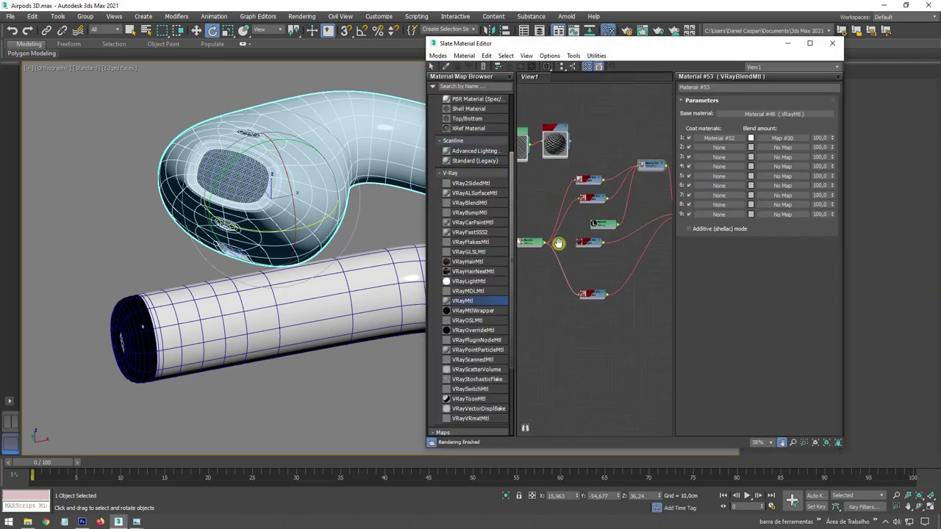
middle_click_drag(559, 243, 590, 236)
left_click_drag(566, 239, 547, 201)
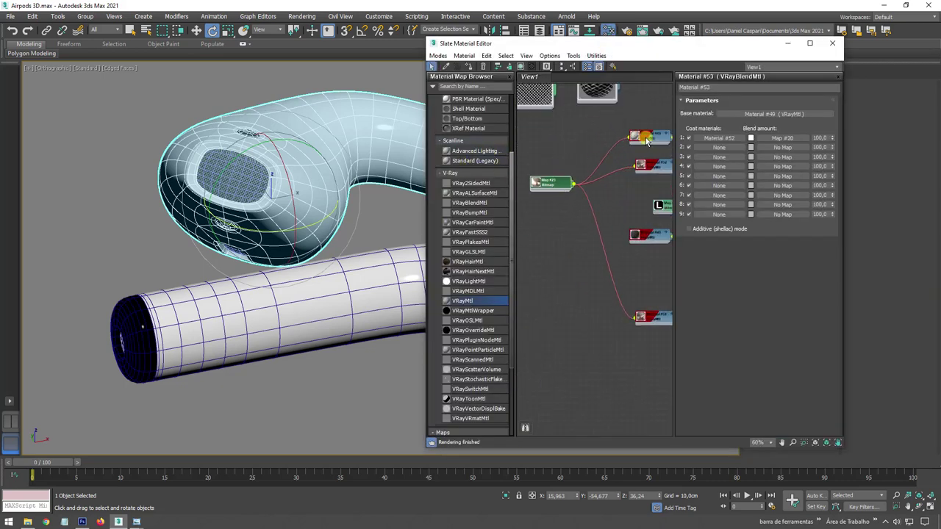
scroll(645, 143, "up", 2)
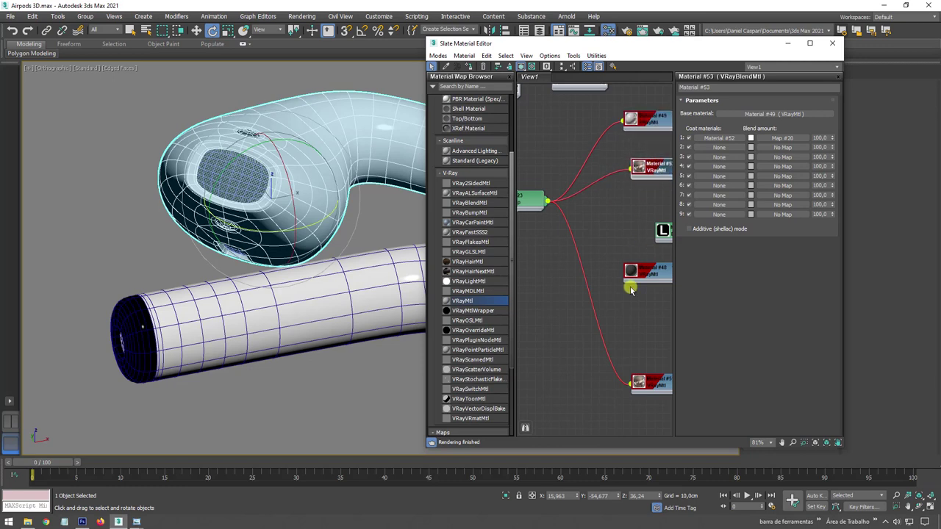
scroll(630, 286, "down", 4)
mouse_move(623, 211)
middle_mouse_down()
mouse_move(567, 242)
mouse_move(606, 255)
middle_mouse_up()
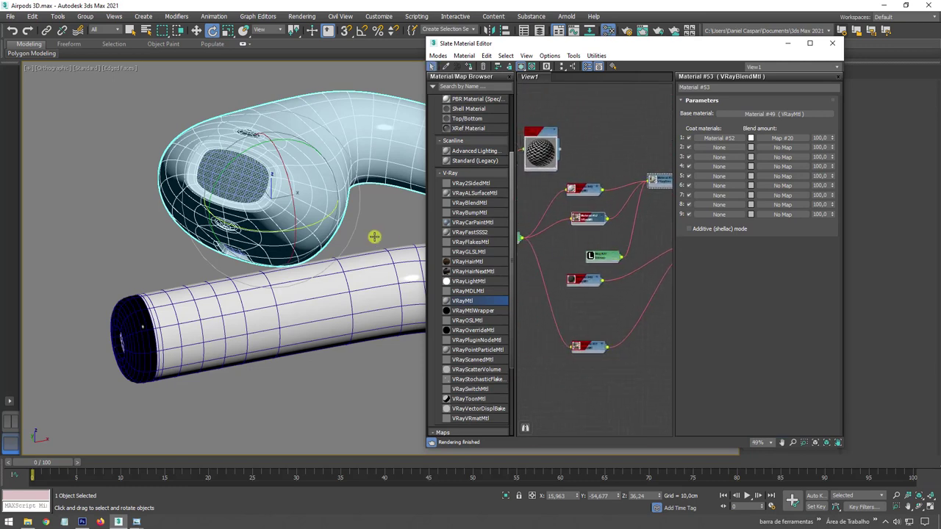
left_click(787, 45)
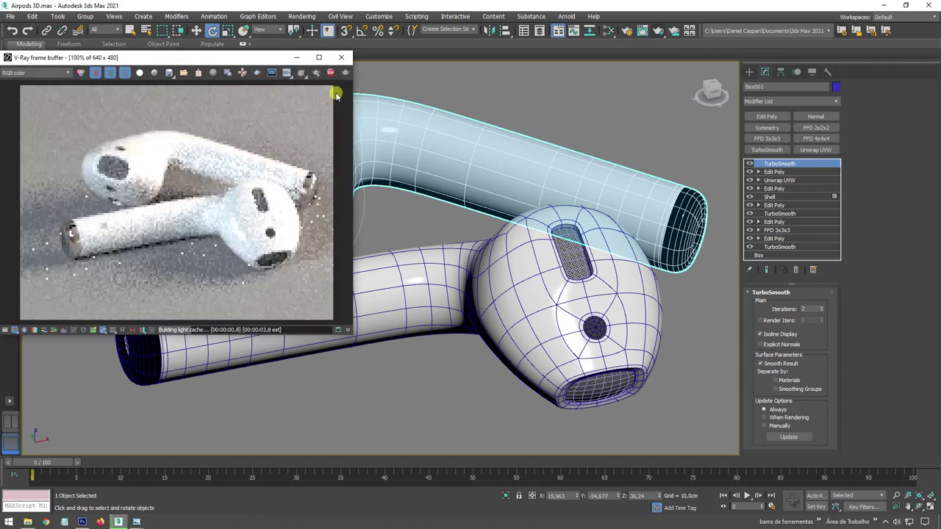
- Review the 640×480 test render, then close the material editor and the render window
left_click_drag(236, 58, 299, 62)
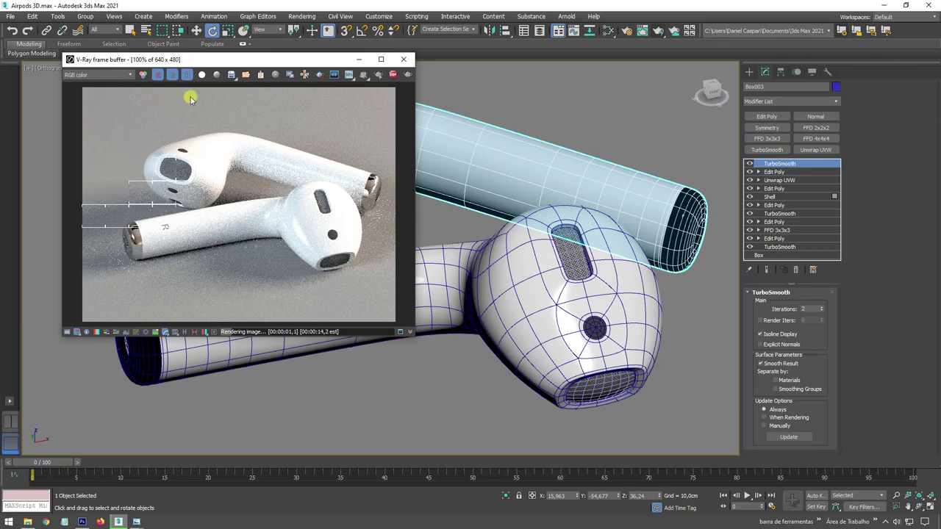
key("m")
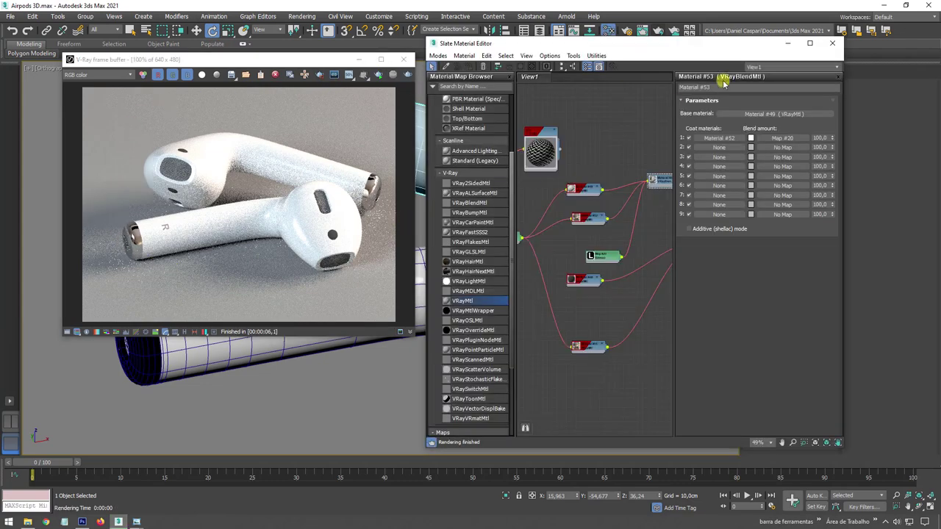
left_click(833, 43)
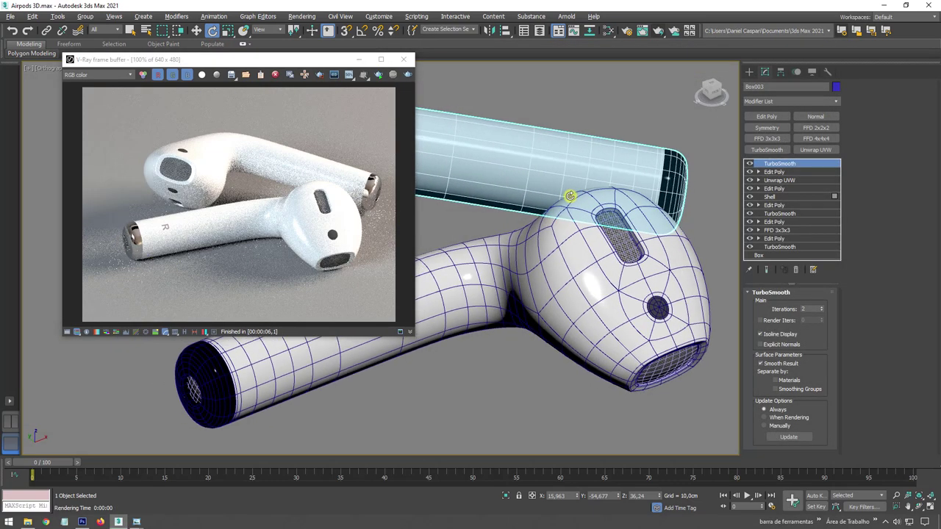
middle_click_drag(550, 172, 339, 74, "alt")
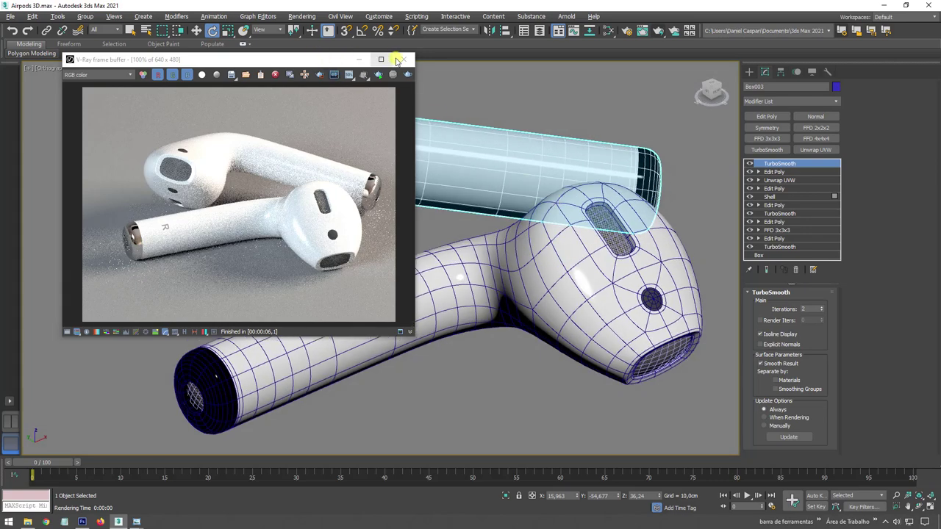
left_click(403, 58)
middle_click_drag(542, 185, 510, 184)
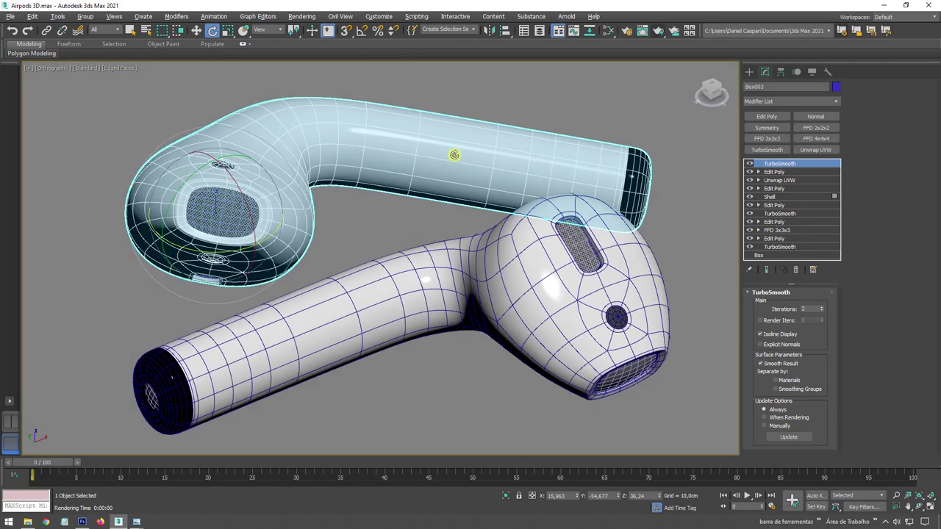
middle_click_drag(595, 131, 607, 130, "alt")
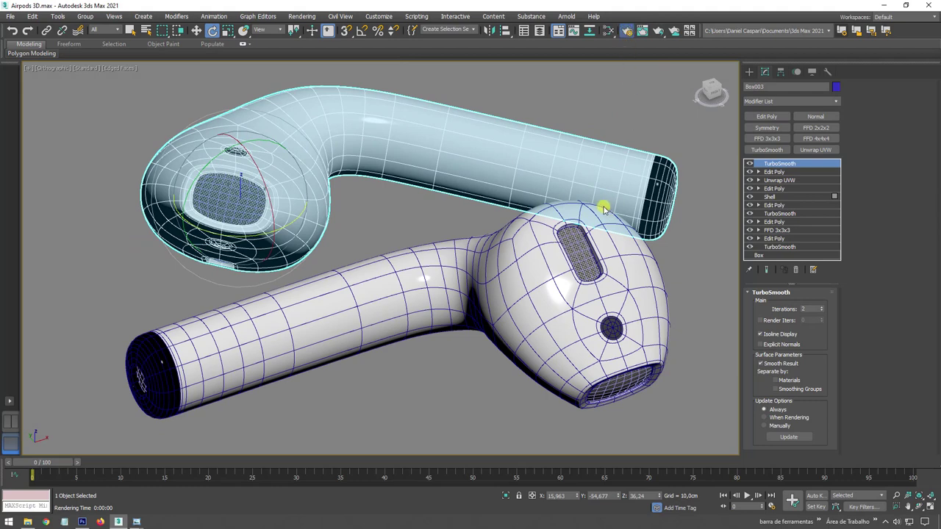
key("F10")
- Set the output size to the HDTV (video) 1920×1080 preset and start the final render
left_click(508, 146)
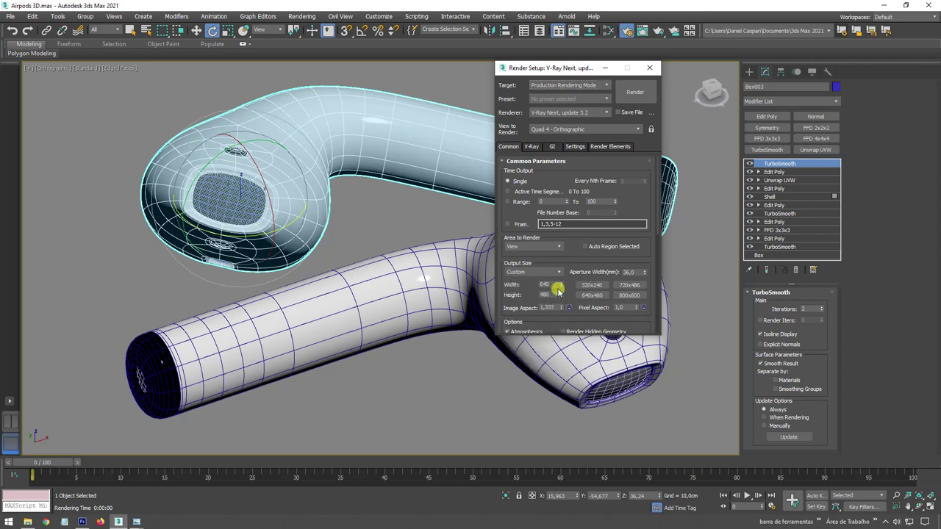
left_click(559, 272)
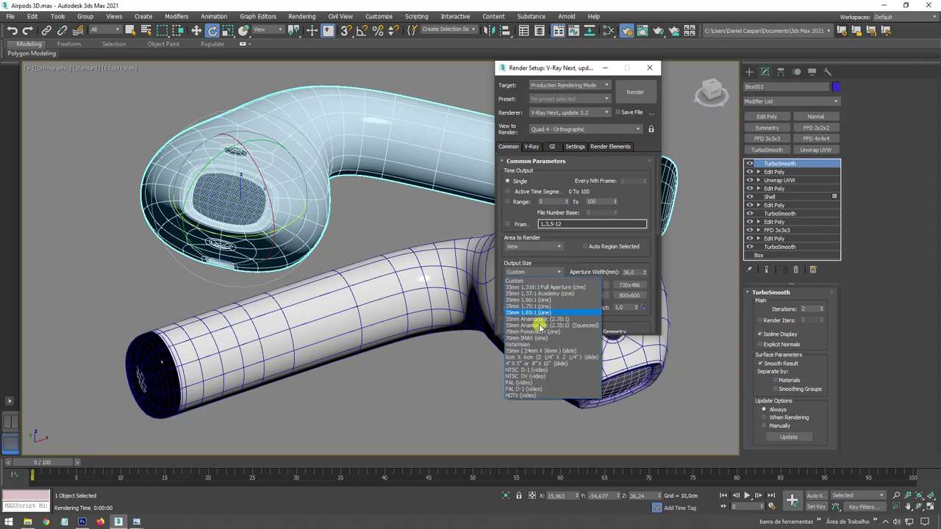
left_click(533, 396)
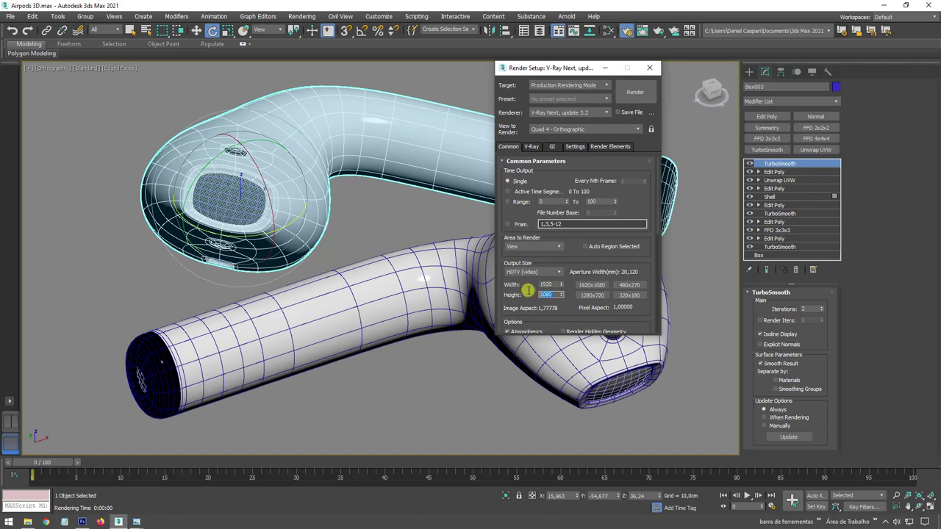
left_click(635, 93)
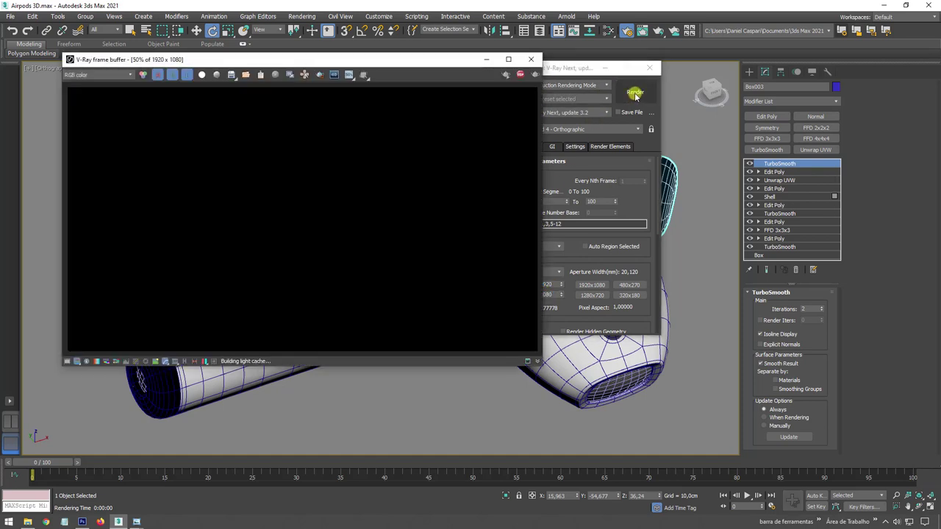